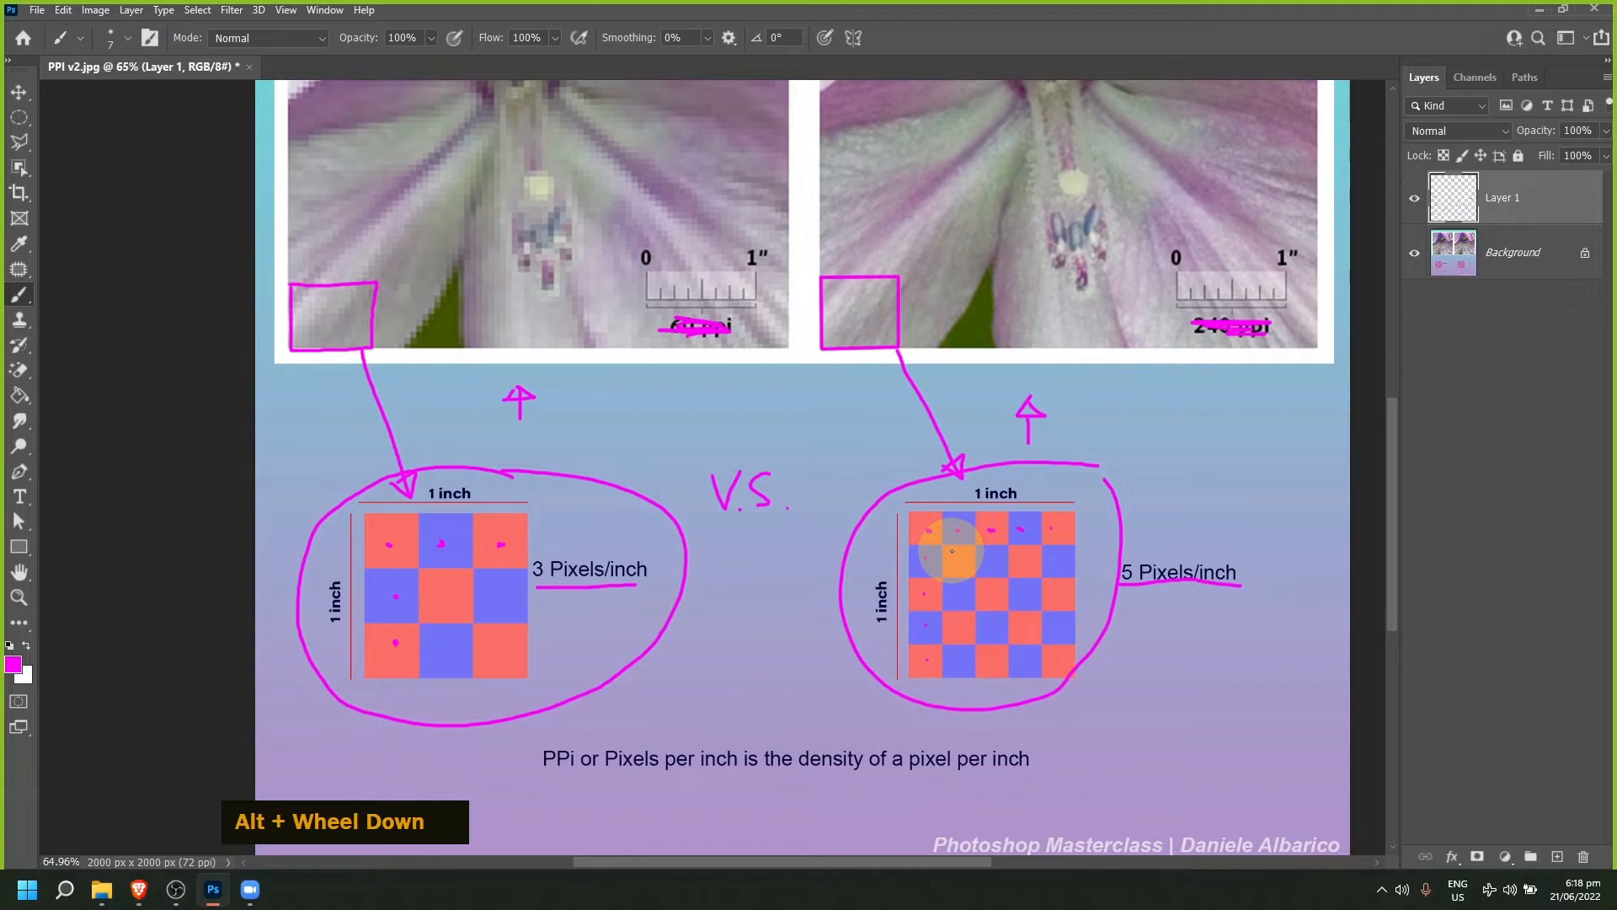
# Step: Clear all the magenta brush annotations from Layer 1
pyautogui.press('space')
pyautogui.moveTo(977, 249); pyautogui.dragTo(921, 631)
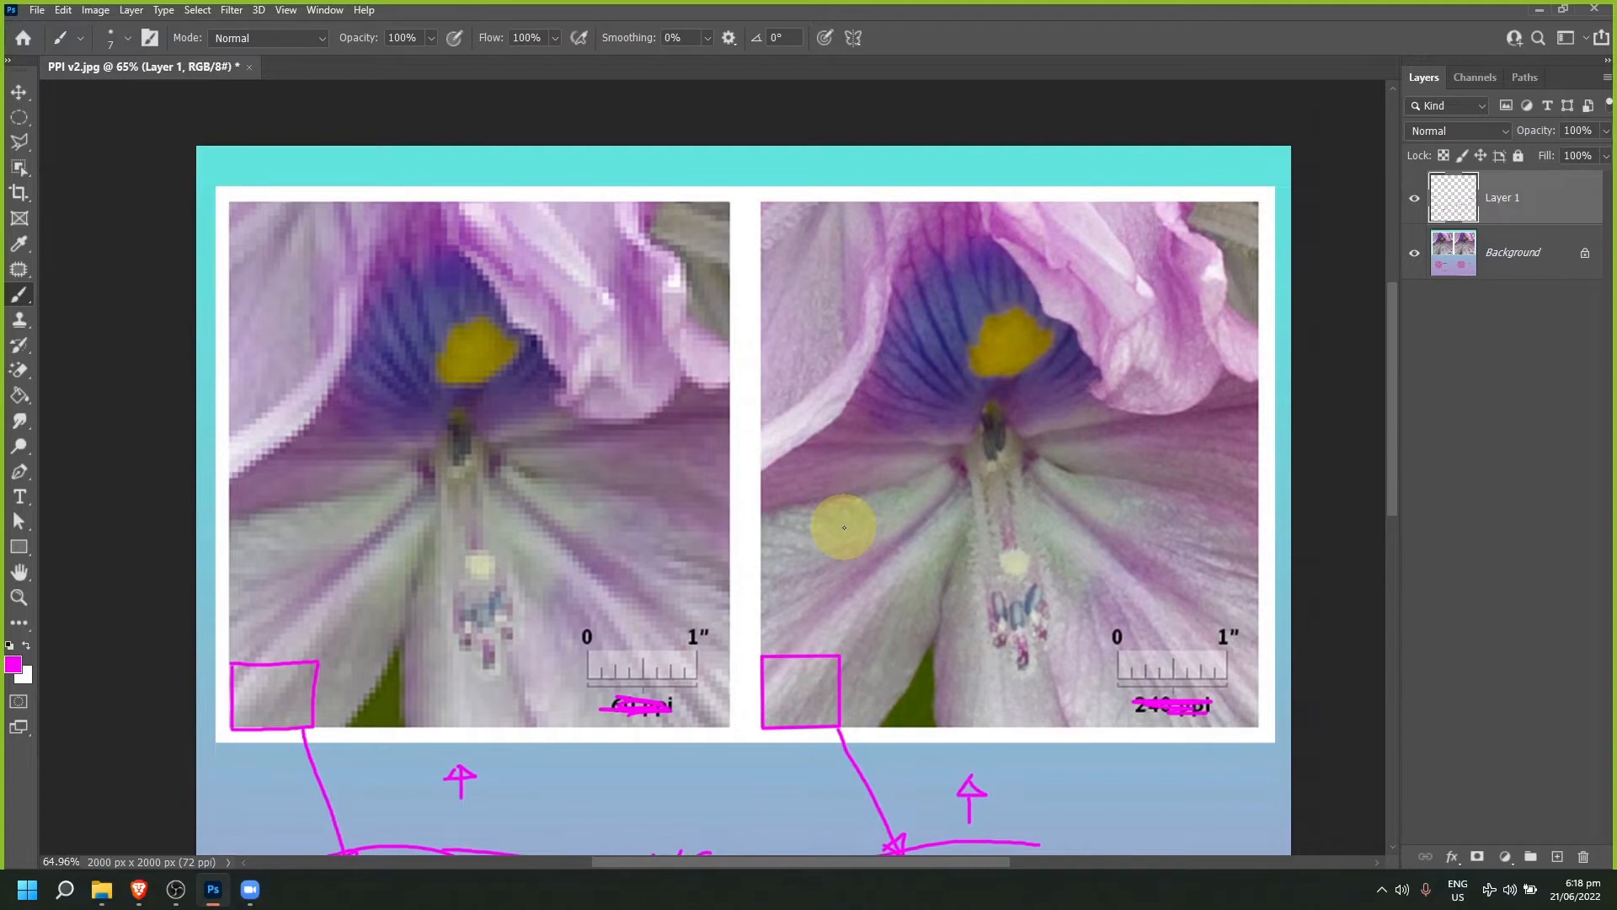
pyautogui.keyDown('alt'); pyautogui.scroll(3, 709, 442); pyautogui.keyUp('alt')
pyautogui.press('space')
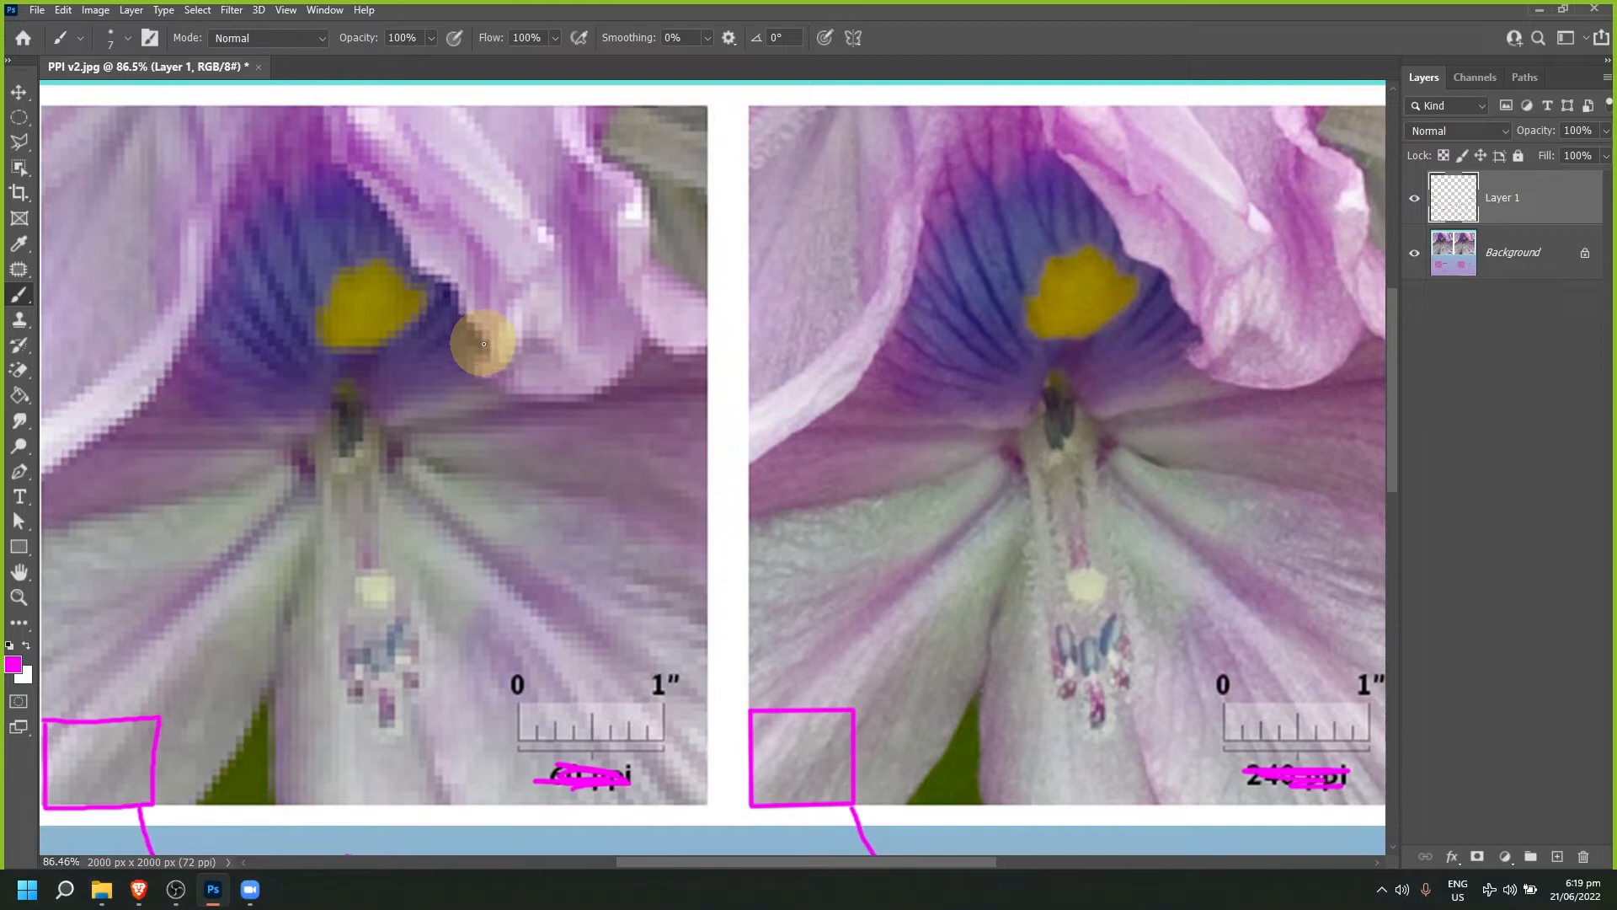
pyautogui.keyDown('alt'); pyautogui.scroll(-3, 484, 343); pyautogui.keyUp('alt')
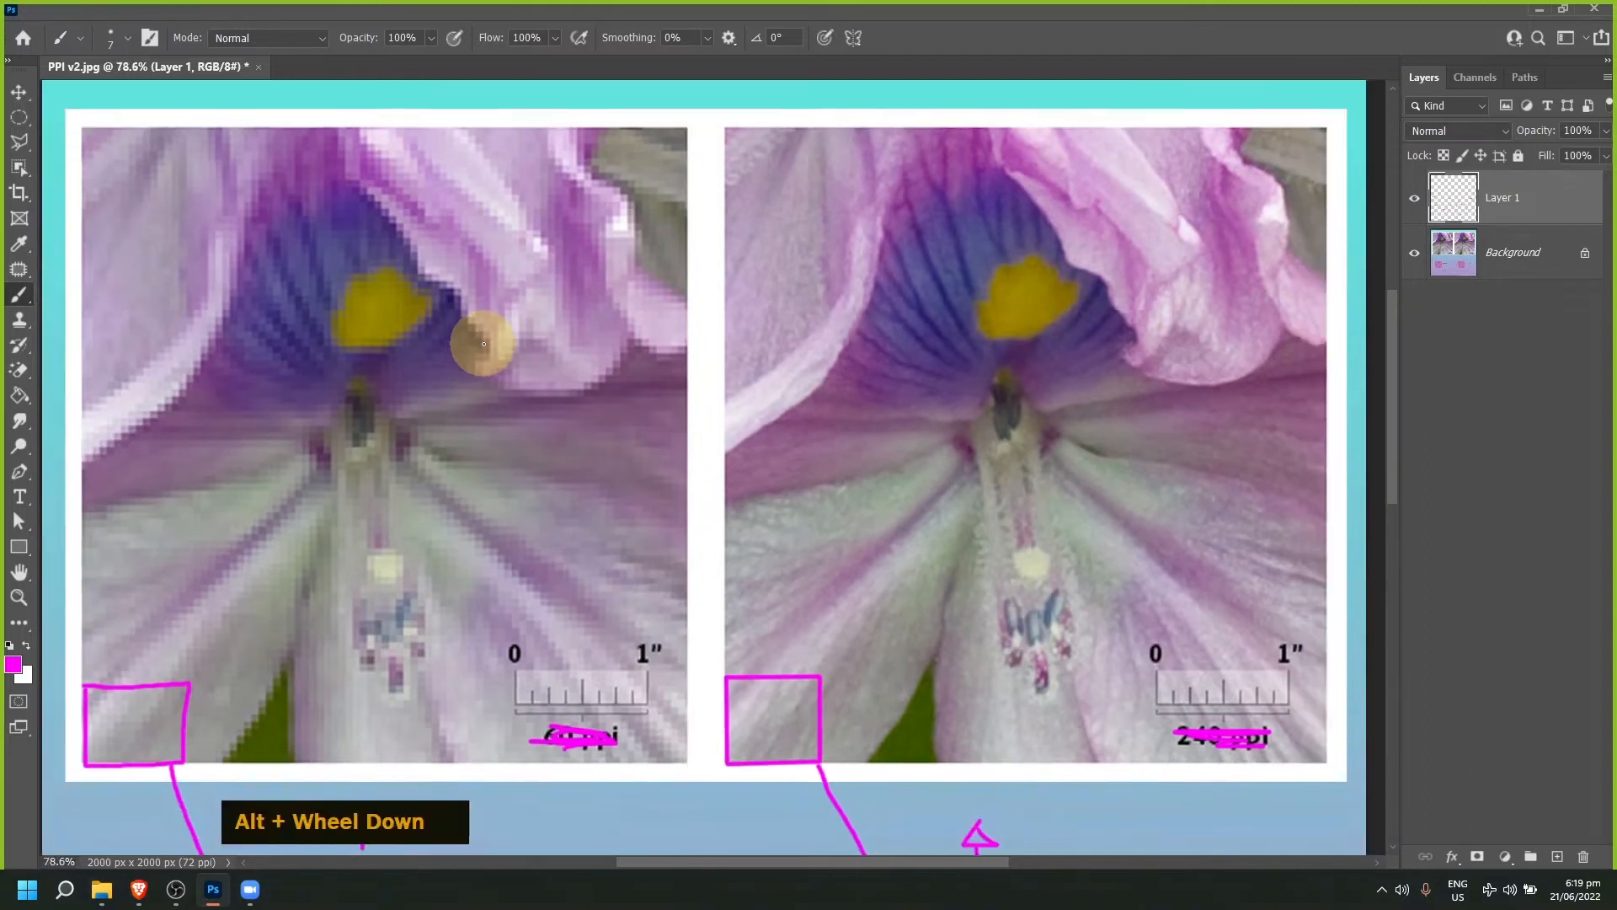
pyautogui.moveTo(480, 603); pyautogui.dragTo(621, 289)
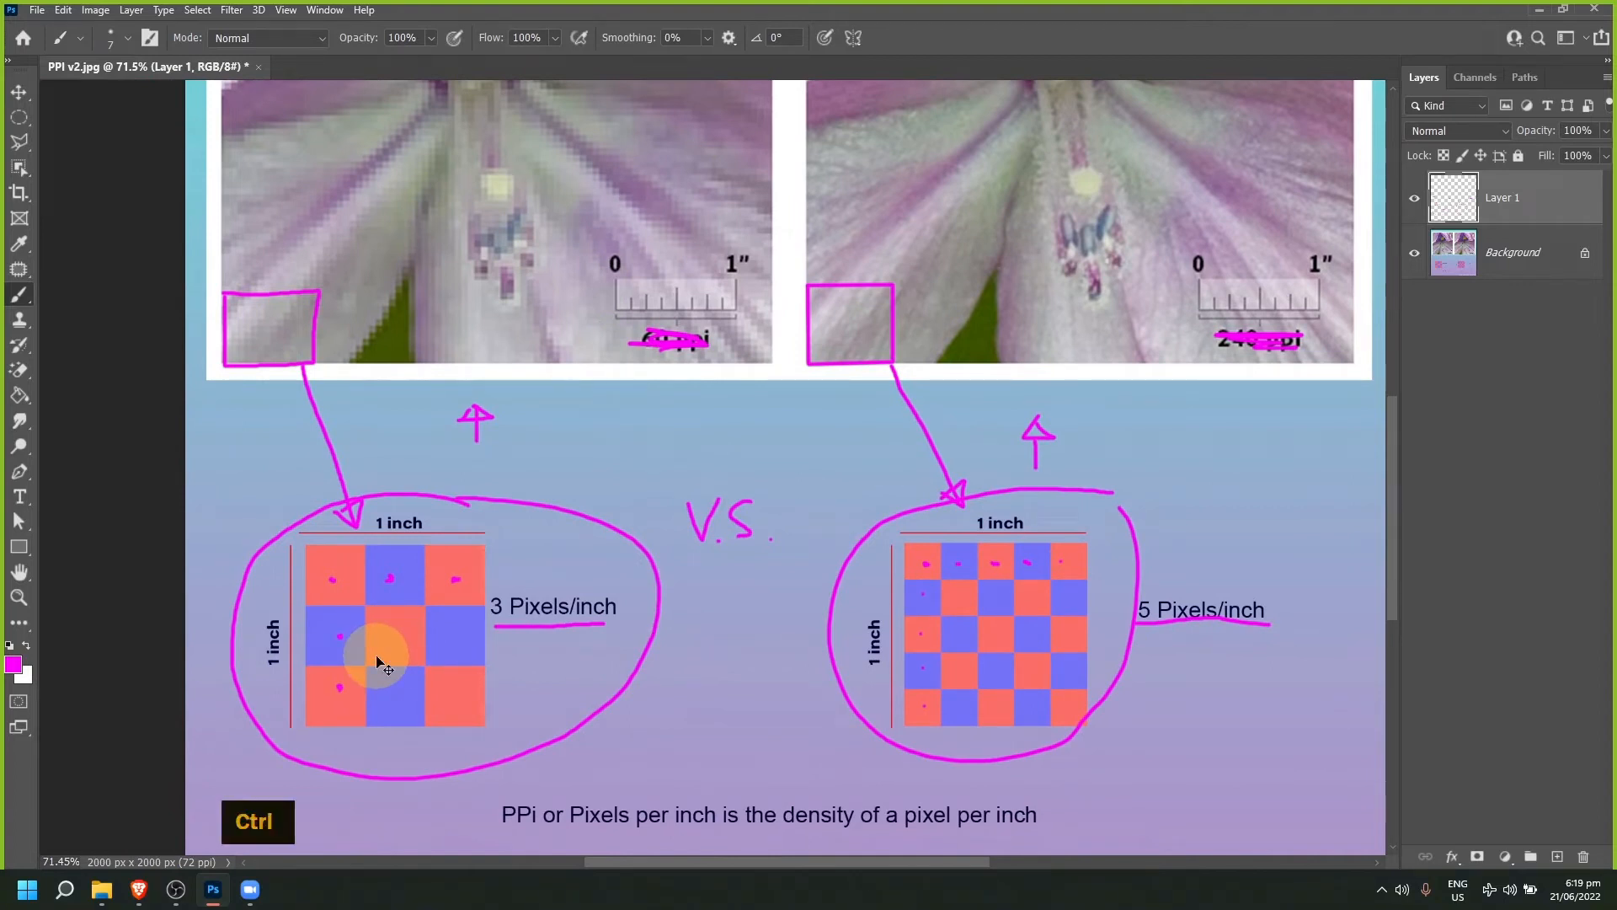
pyautogui.hotkey('ctrl', 'a')
pyautogui.press('Delete')
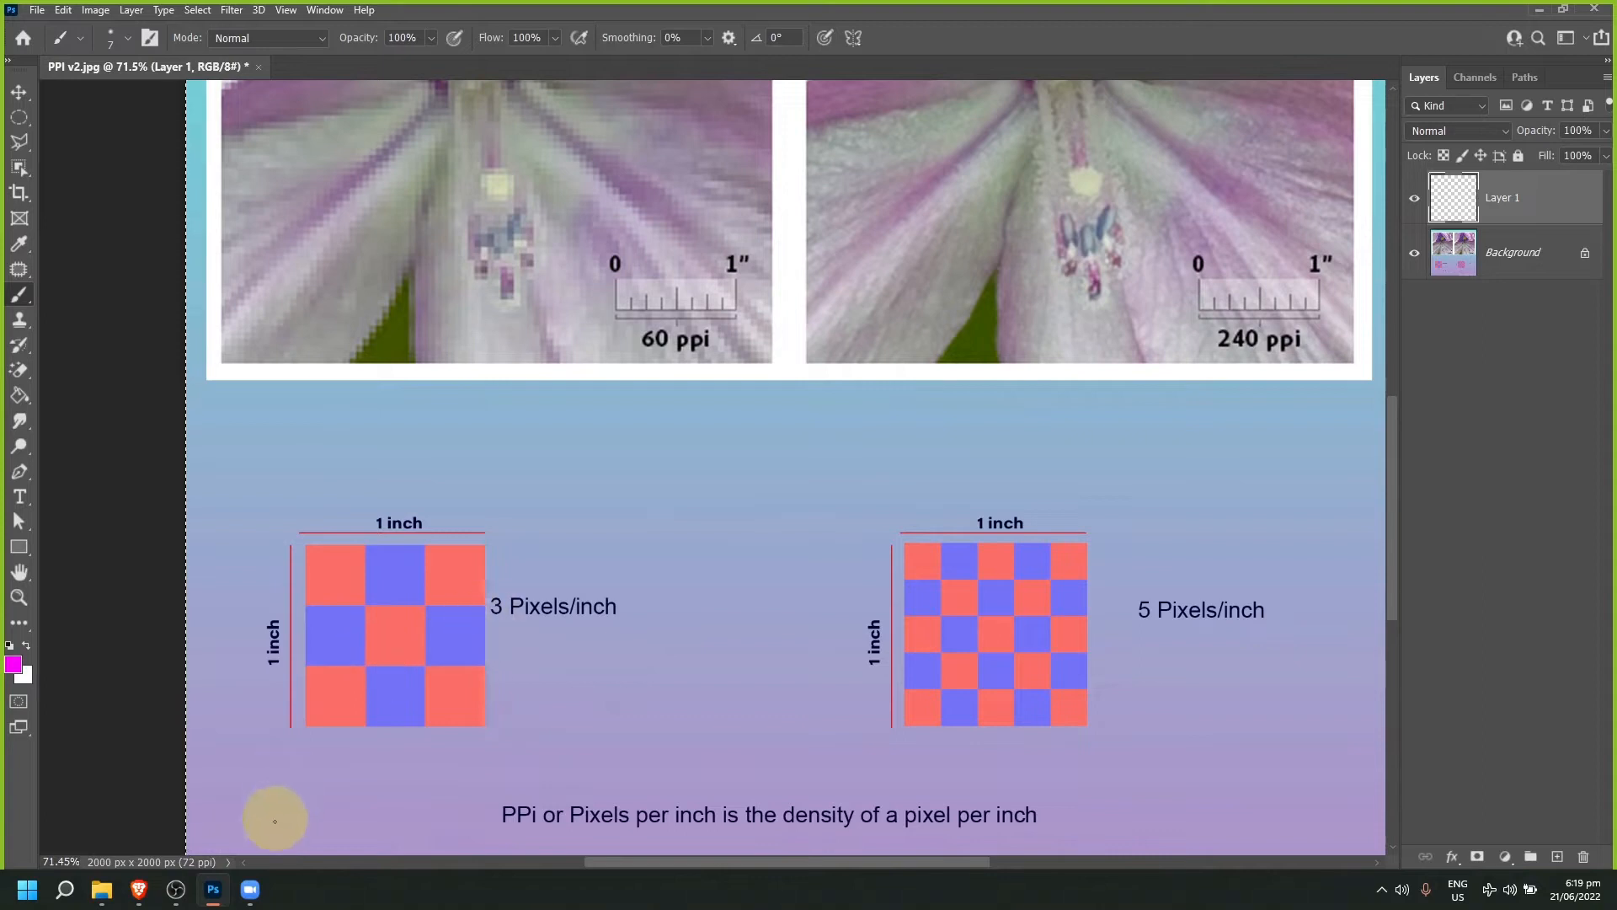
# Step: Brush large diagonal crosses over the whole image on Layer 1, in thin magenta and white, finishing with a thick soft white 121 px brush
pyautogui.moveTo(665, 557); pyautogui.dragTo(595, 632)
pyautogui.press('space')
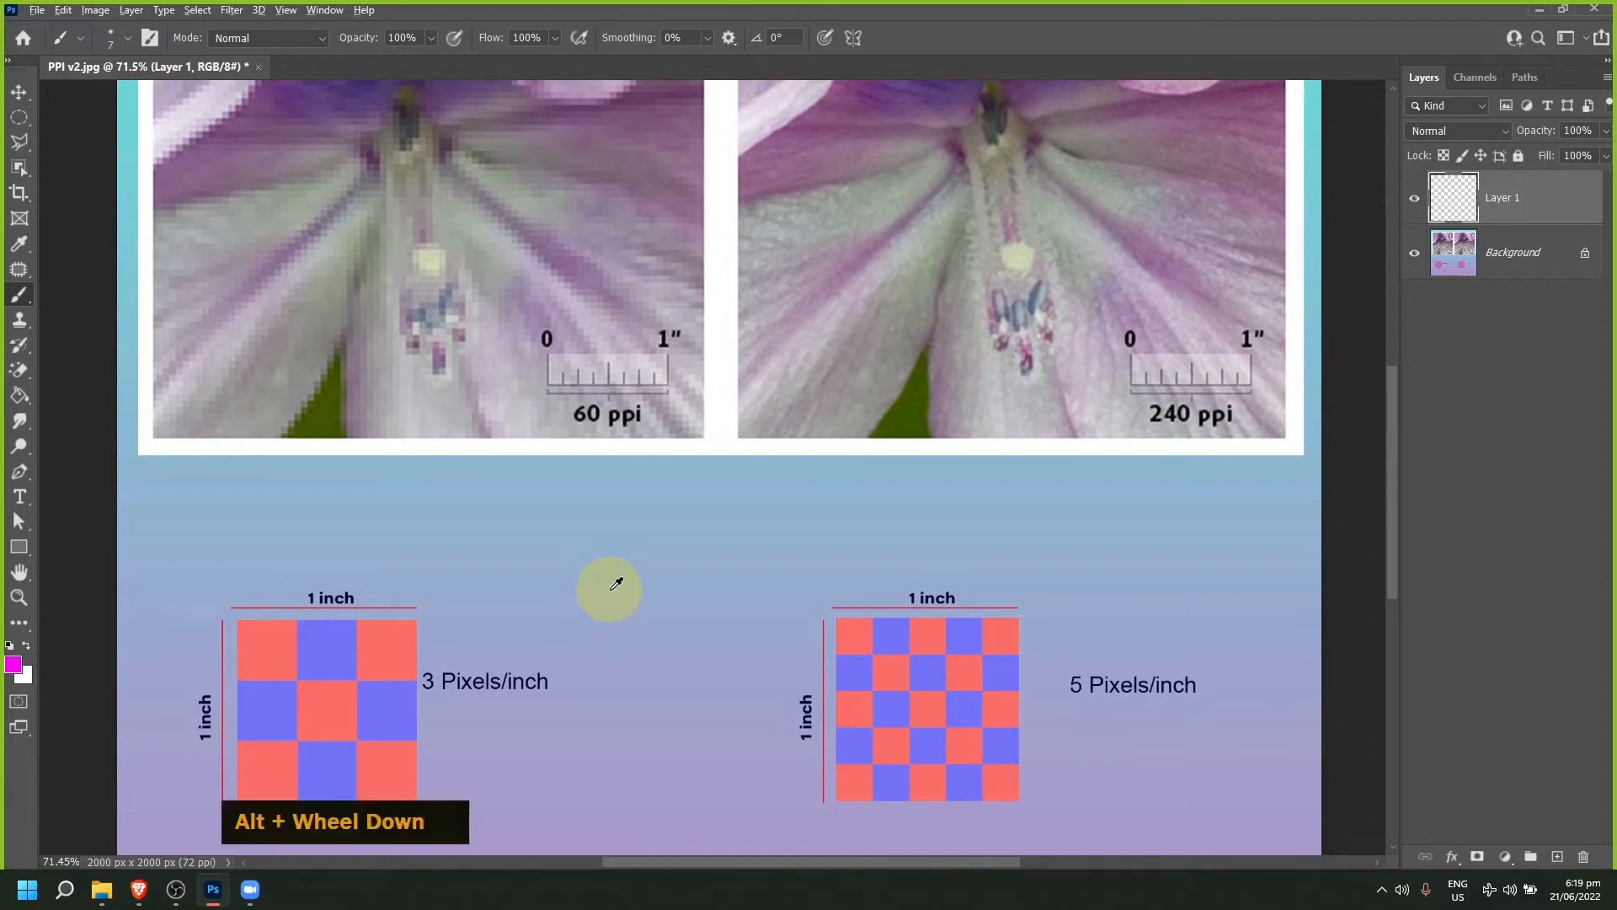
pyautogui.scroll(-2, 613, 577)
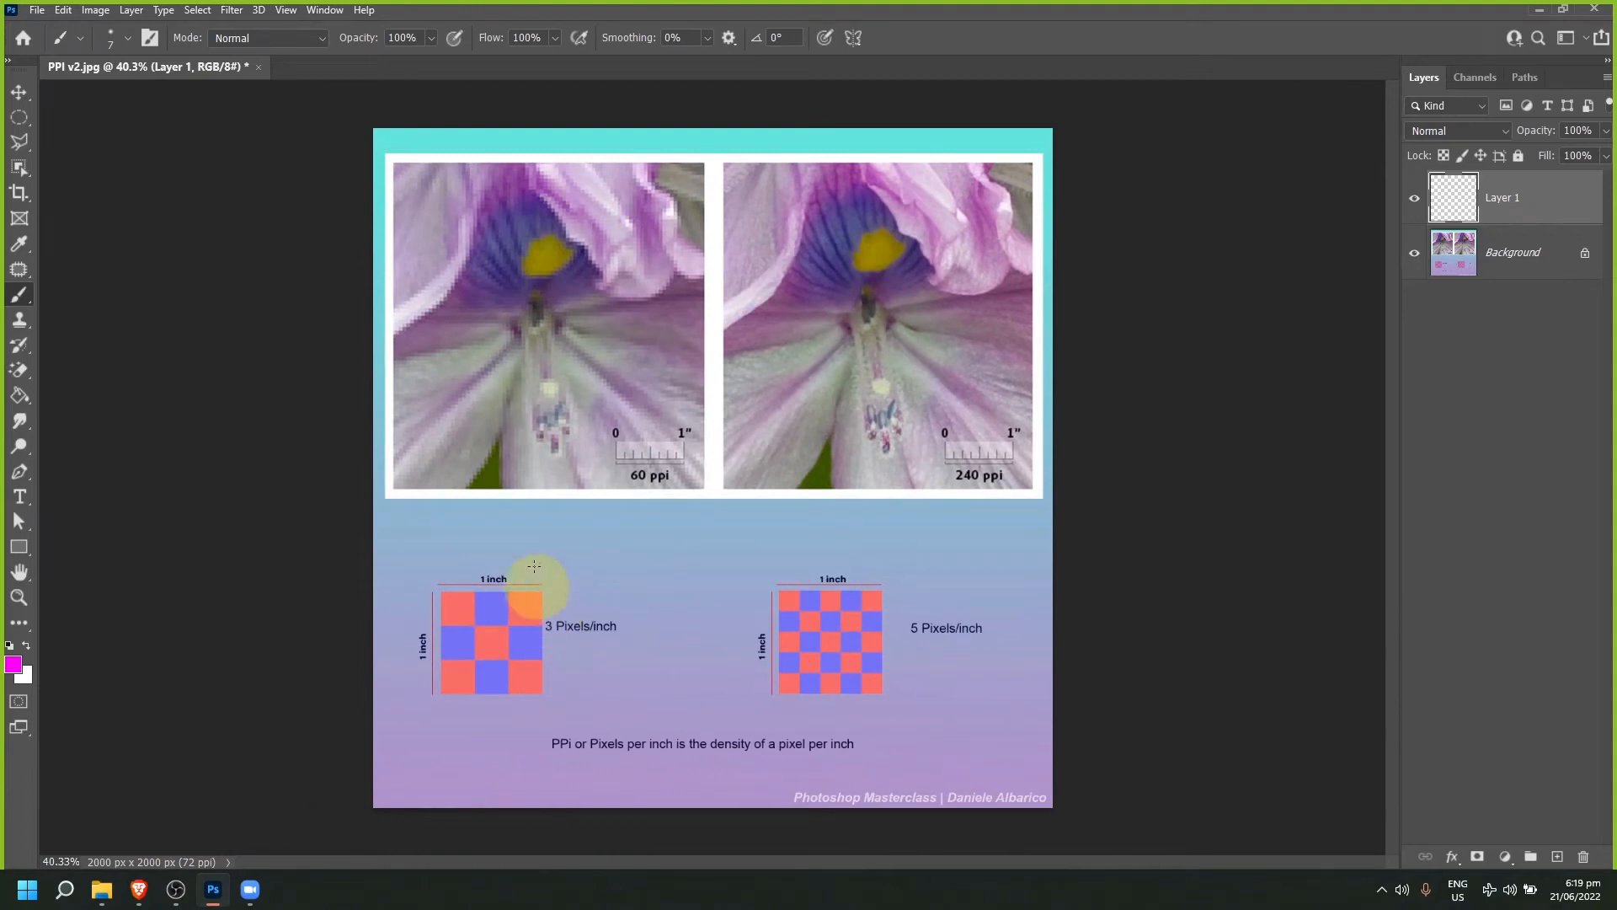
pyautogui.moveTo(409, 187)
pyautogui.mouseDown()
pyautogui.moveTo(631, 484)
pyautogui.moveTo(882, 745)
pyautogui.mouseUp()
pyautogui.moveTo(424, 769); pyautogui.dragTo(1041, 251)
pyautogui.press('x')
pyautogui.moveTo(472, 225); pyautogui.dragTo(976, 742)
pyautogui.moveTo(478, 760); pyautogui.dragTo(1033, 341)
pyautogui.keyDown('alt'); pyautogui.rightClick(839, 427); pyautogui.keyUp('alt')
pyautogui.moveTo(438, 179); pyautogui.dragTo(1030, 762)
pyautogui.moveTo(433, 740); pyautogui.dragTo(1083, 224)
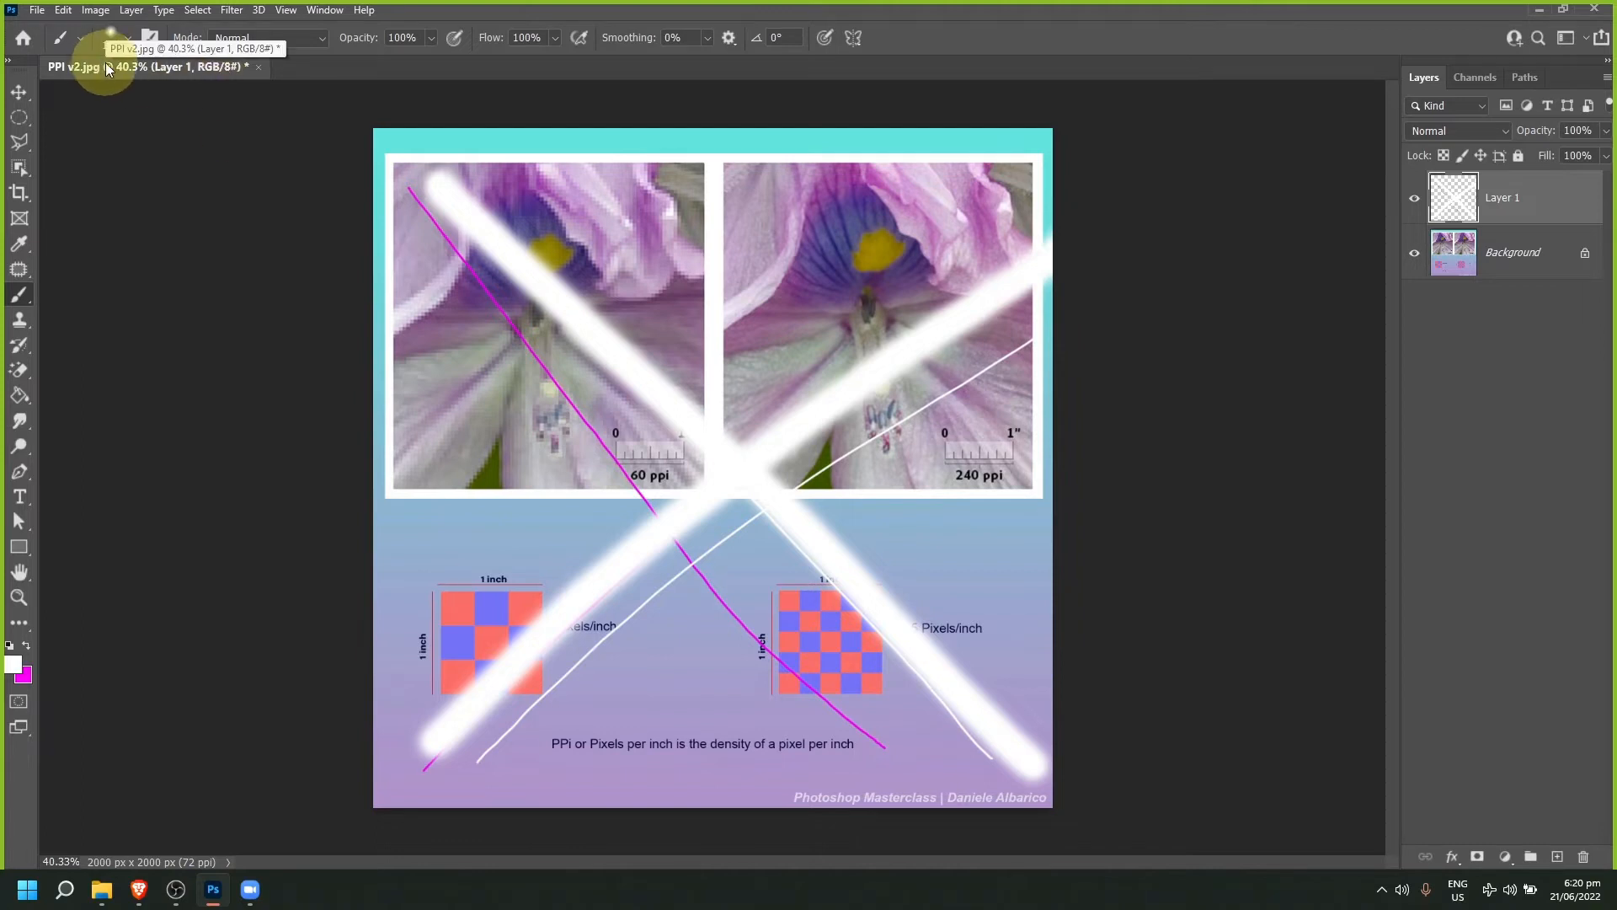
# Step: Start a new document with a width of 1000 pixels and a height of 1000 pixels
pyautogui.click(38, 11)
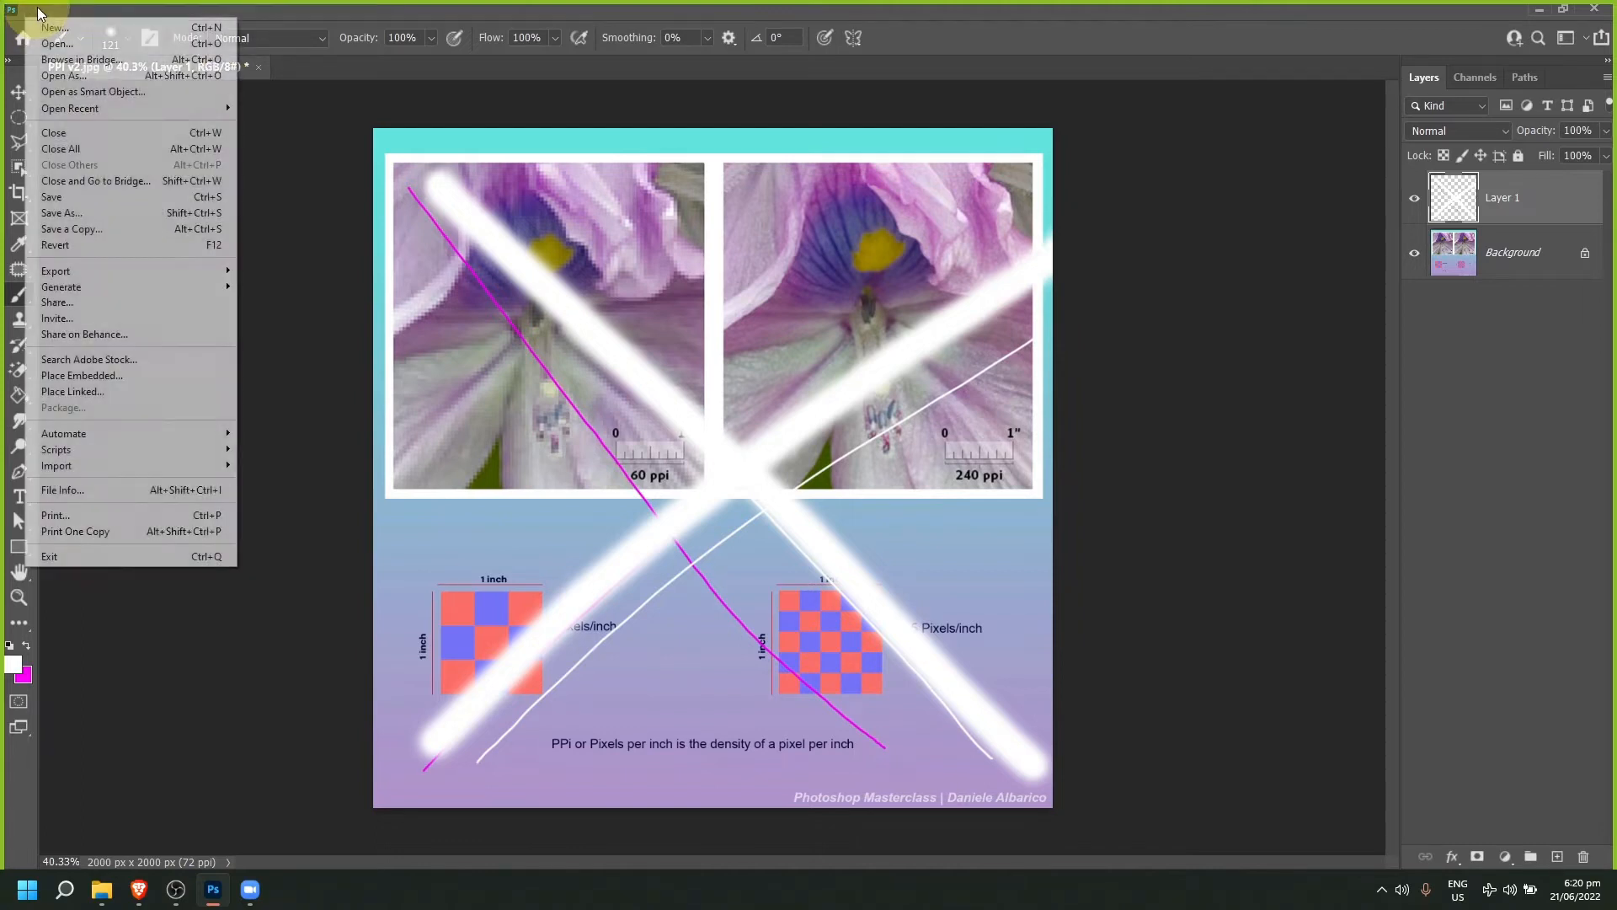
pyautogui.click(54, 27)
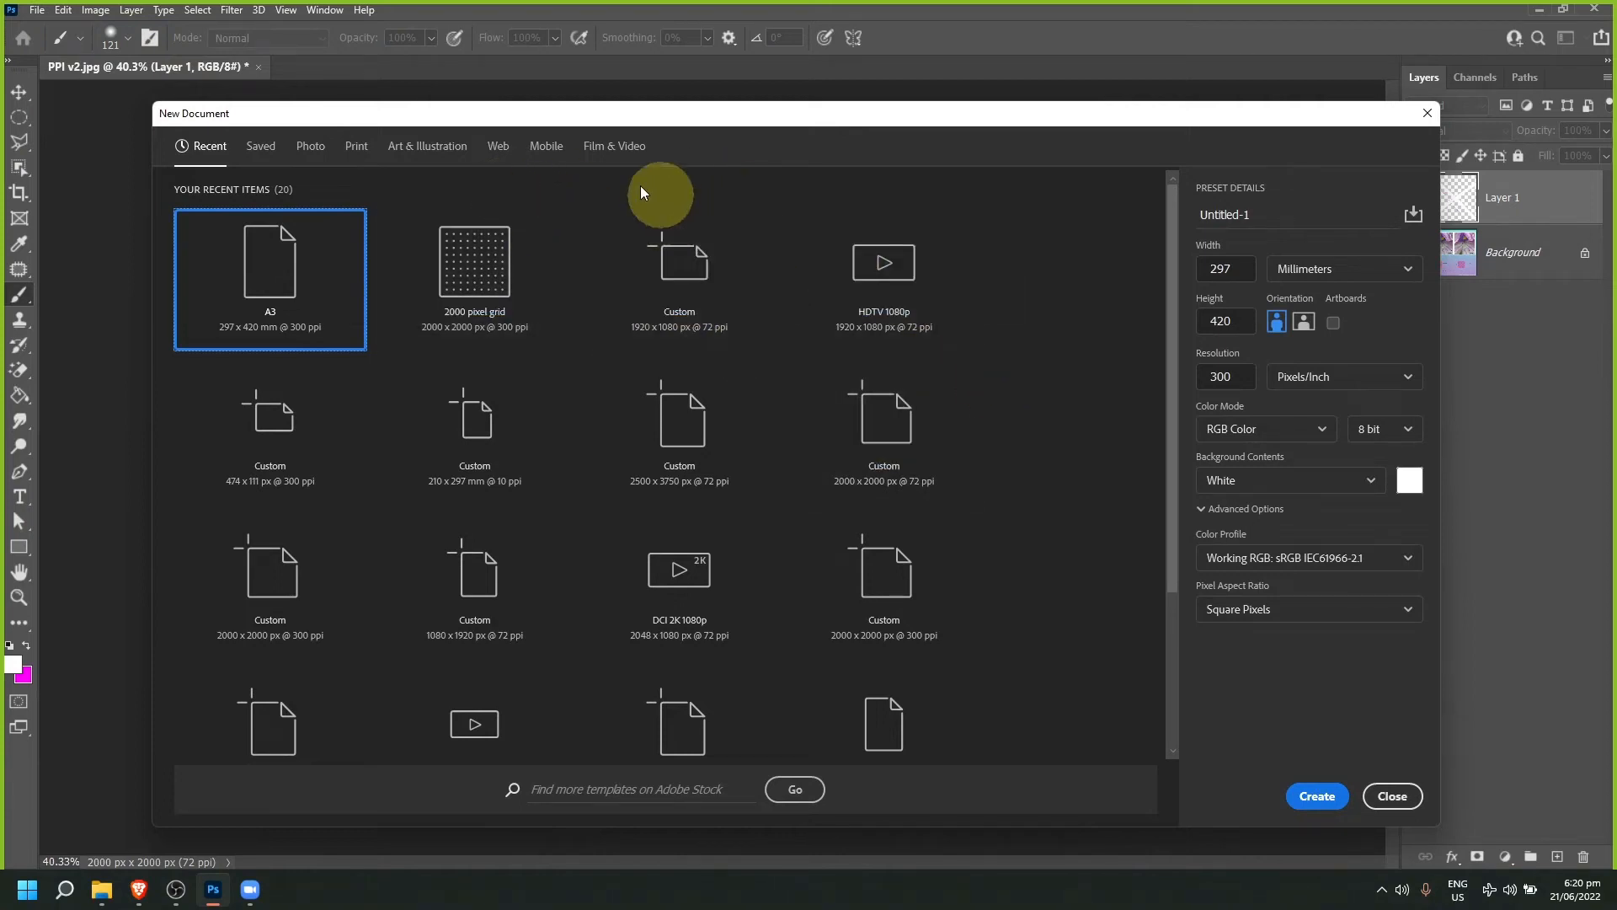
pyautogui.doubleClick(1220, 269)
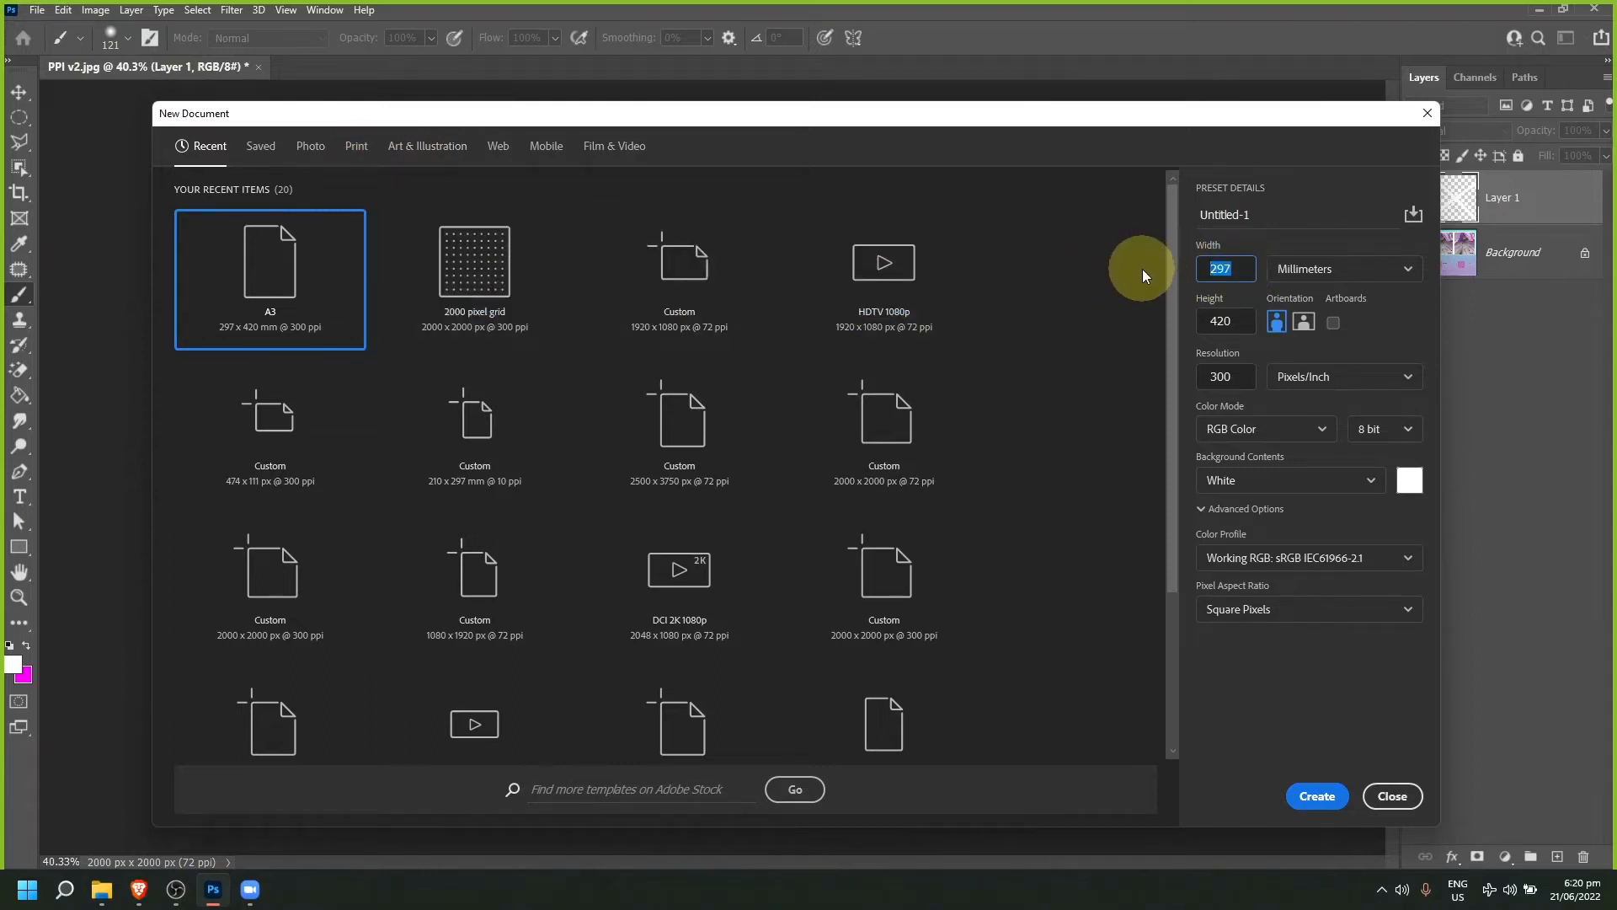
pyautogui.write('1000')
pyautogui.click(1396, 266)
pyautogui.click(1316, 309)
pyautogui.write('1000')
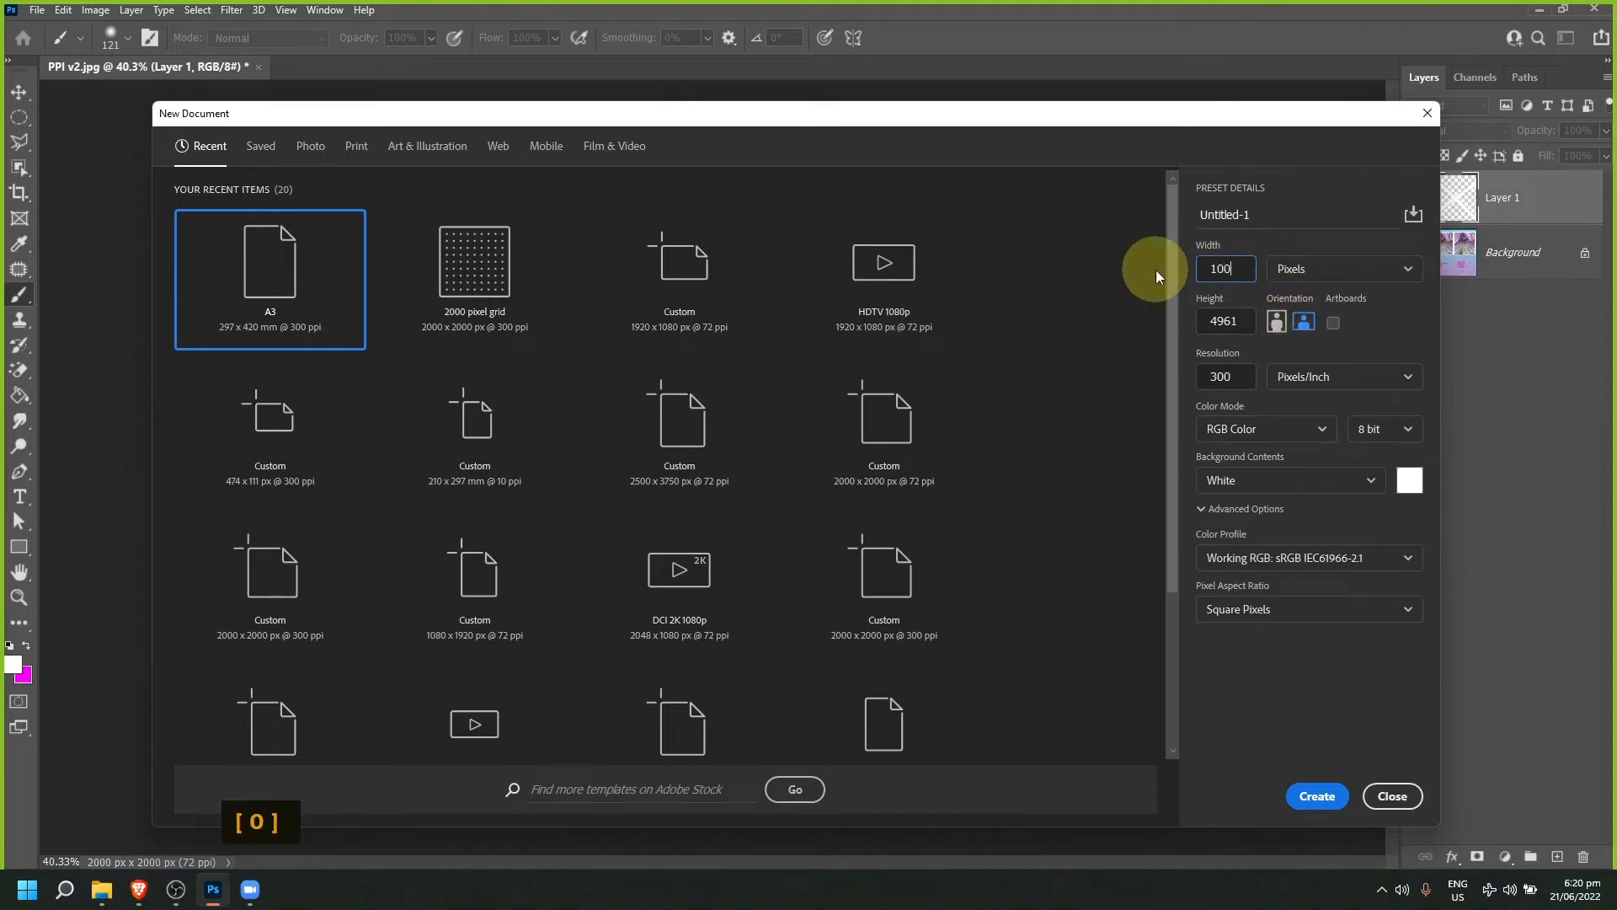
pyautogui.doubleClick(1202, 321)
pyautogui.write('1000')
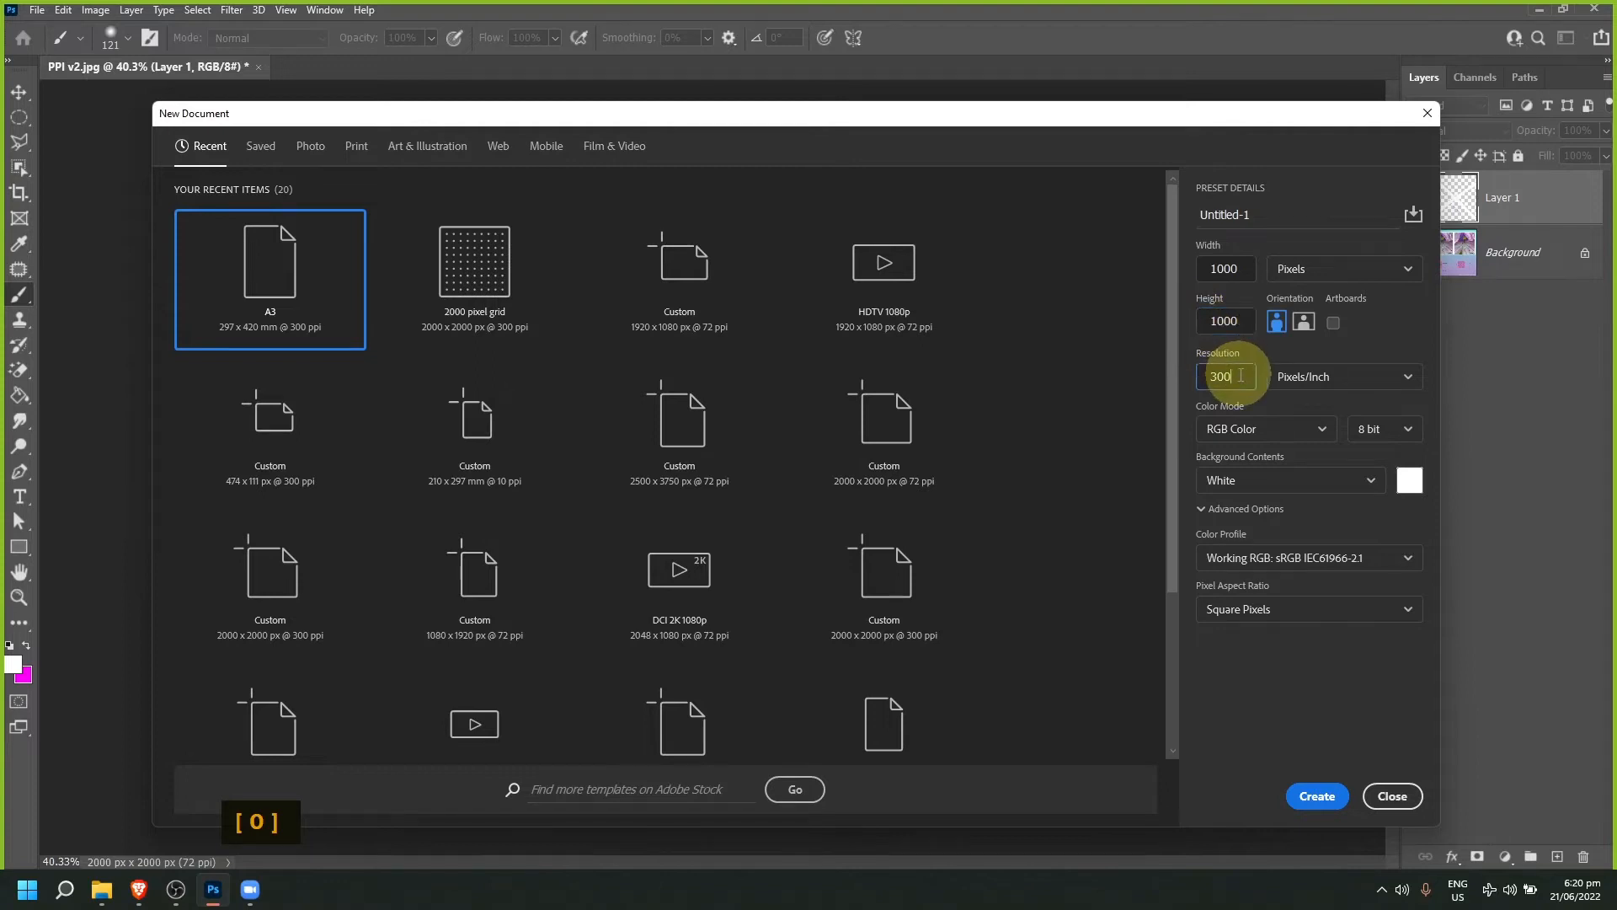
# Step: Set the resolution to 5 pixels/inch, name the document "5 pixels per inch" and create it
pyautogui.moveTo(1240, 375); pyautogui.dragTo(1190, 378)
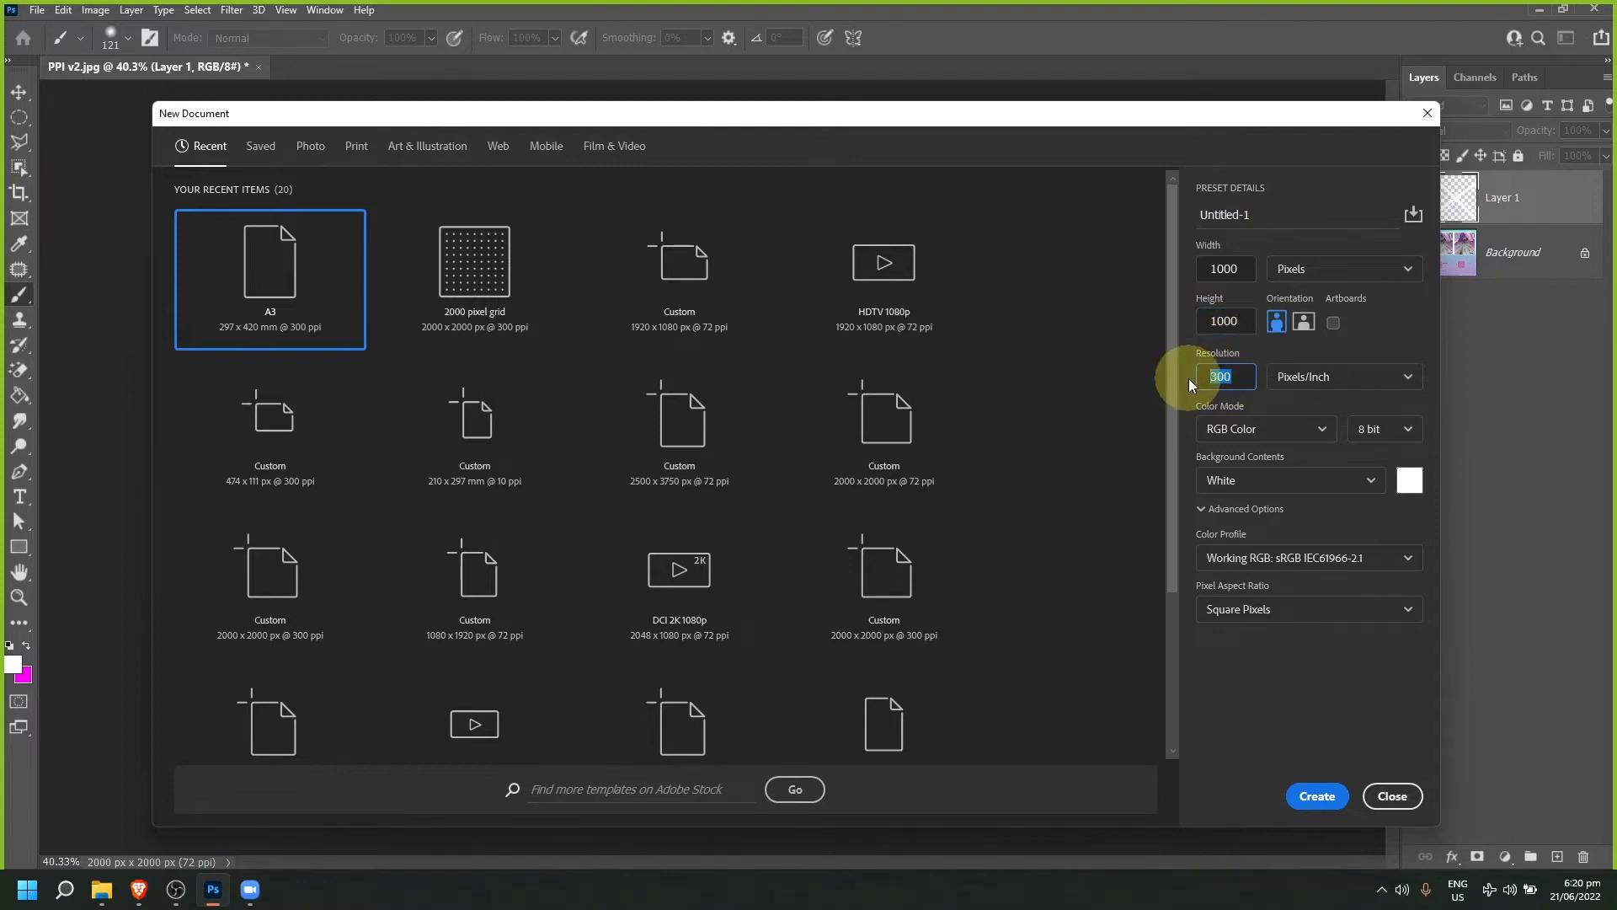
pyautogui.write('1')
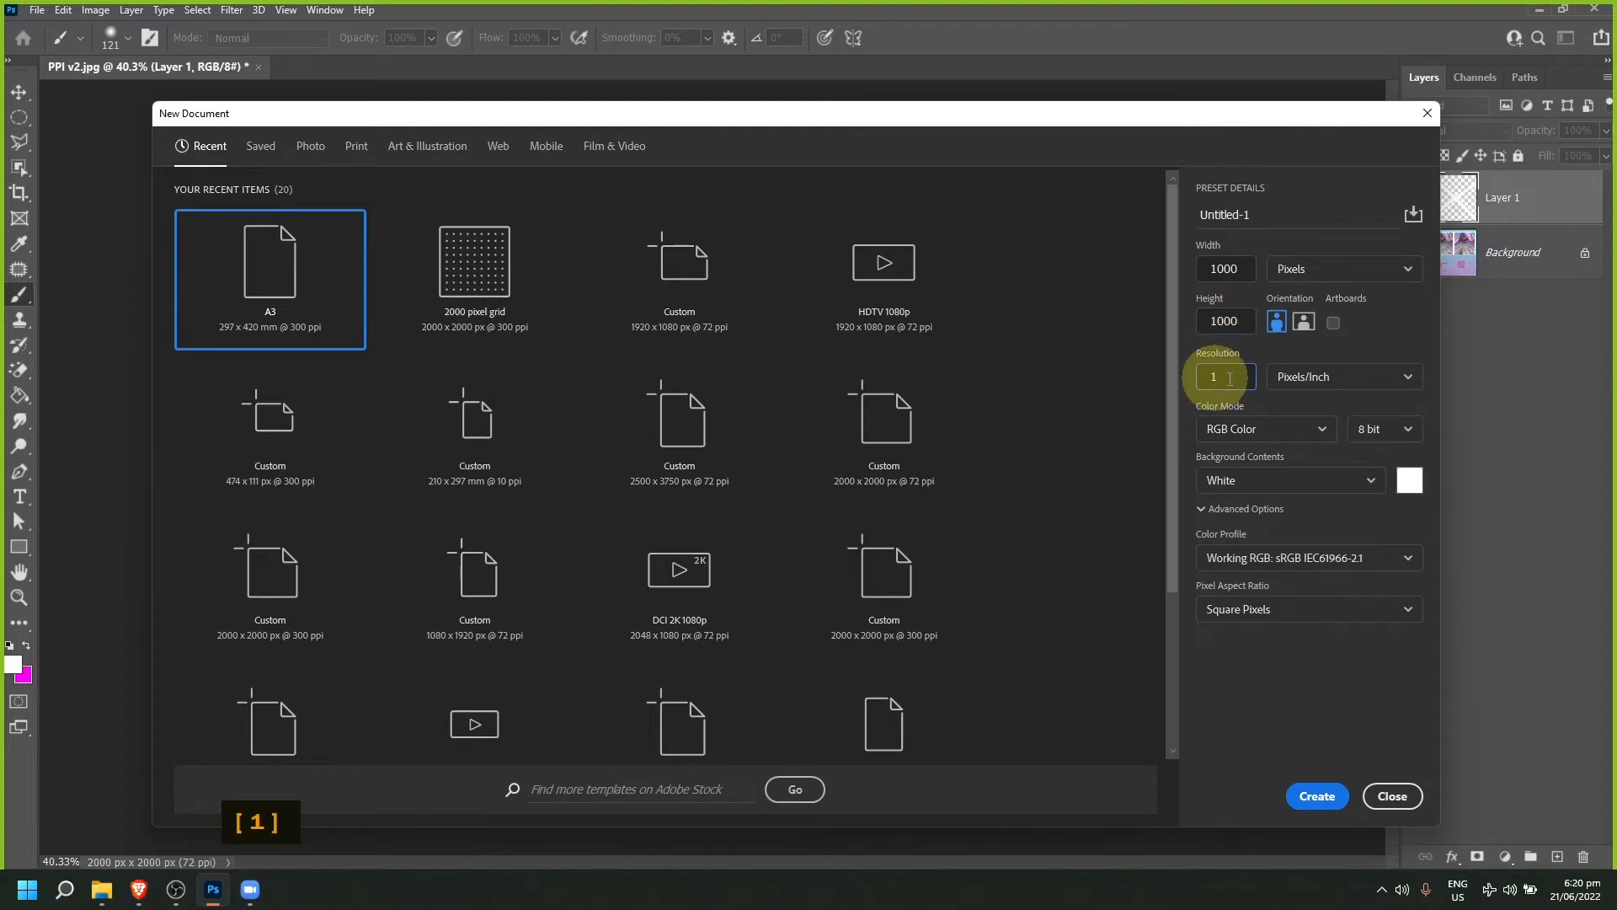
pyautogui.write('5')
pyautogui.doubleClick(1225, 214)
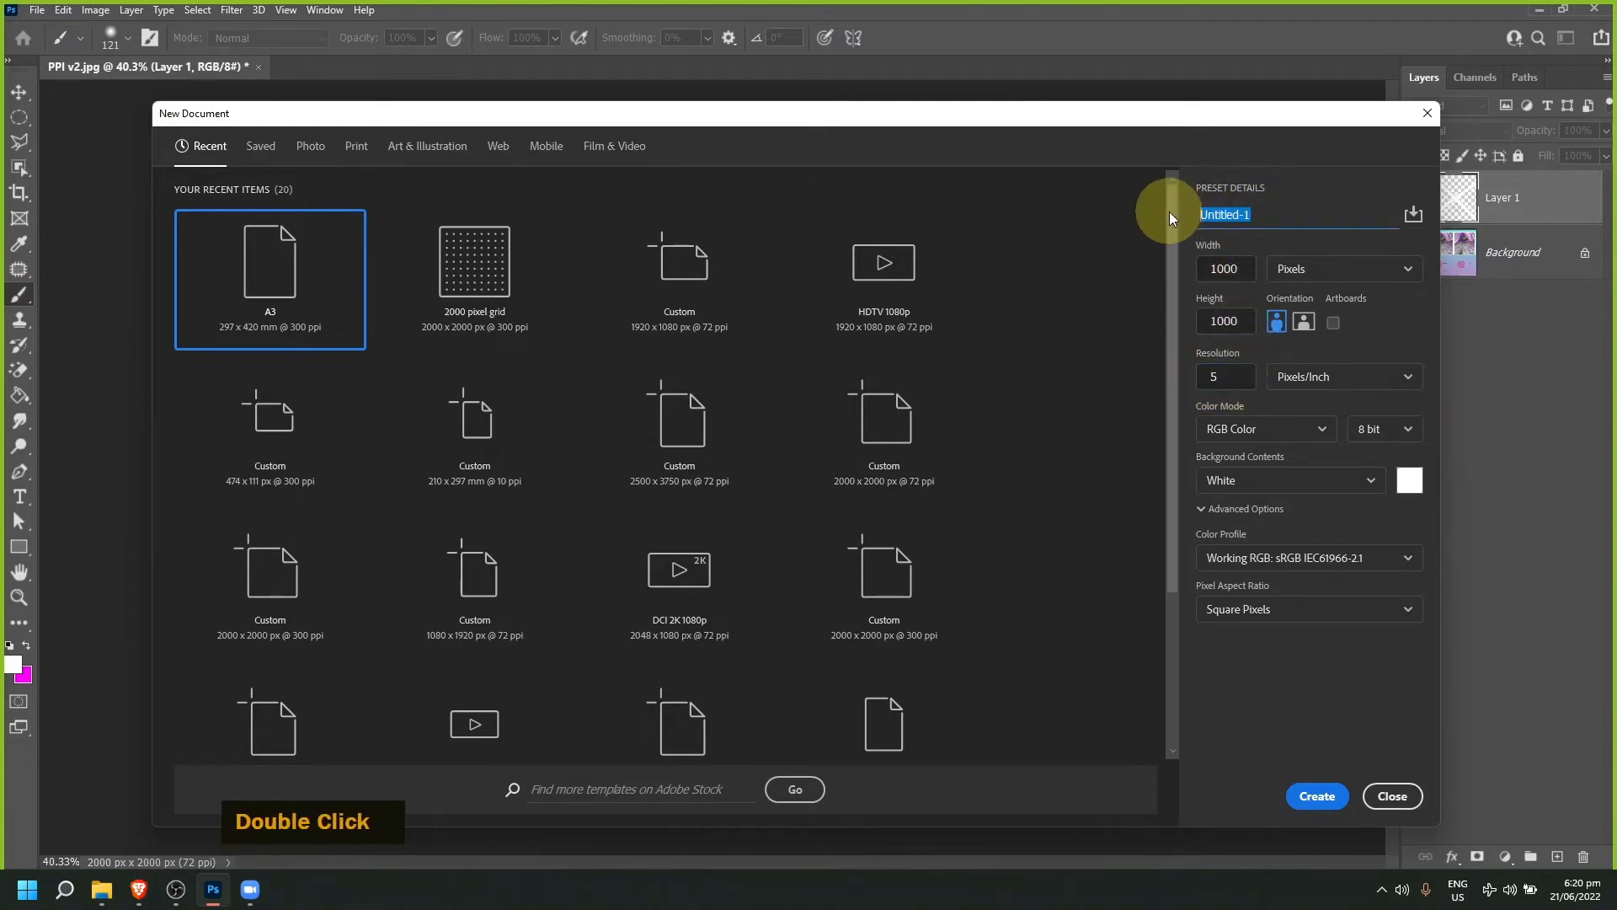
pyautogui.write('5 ')
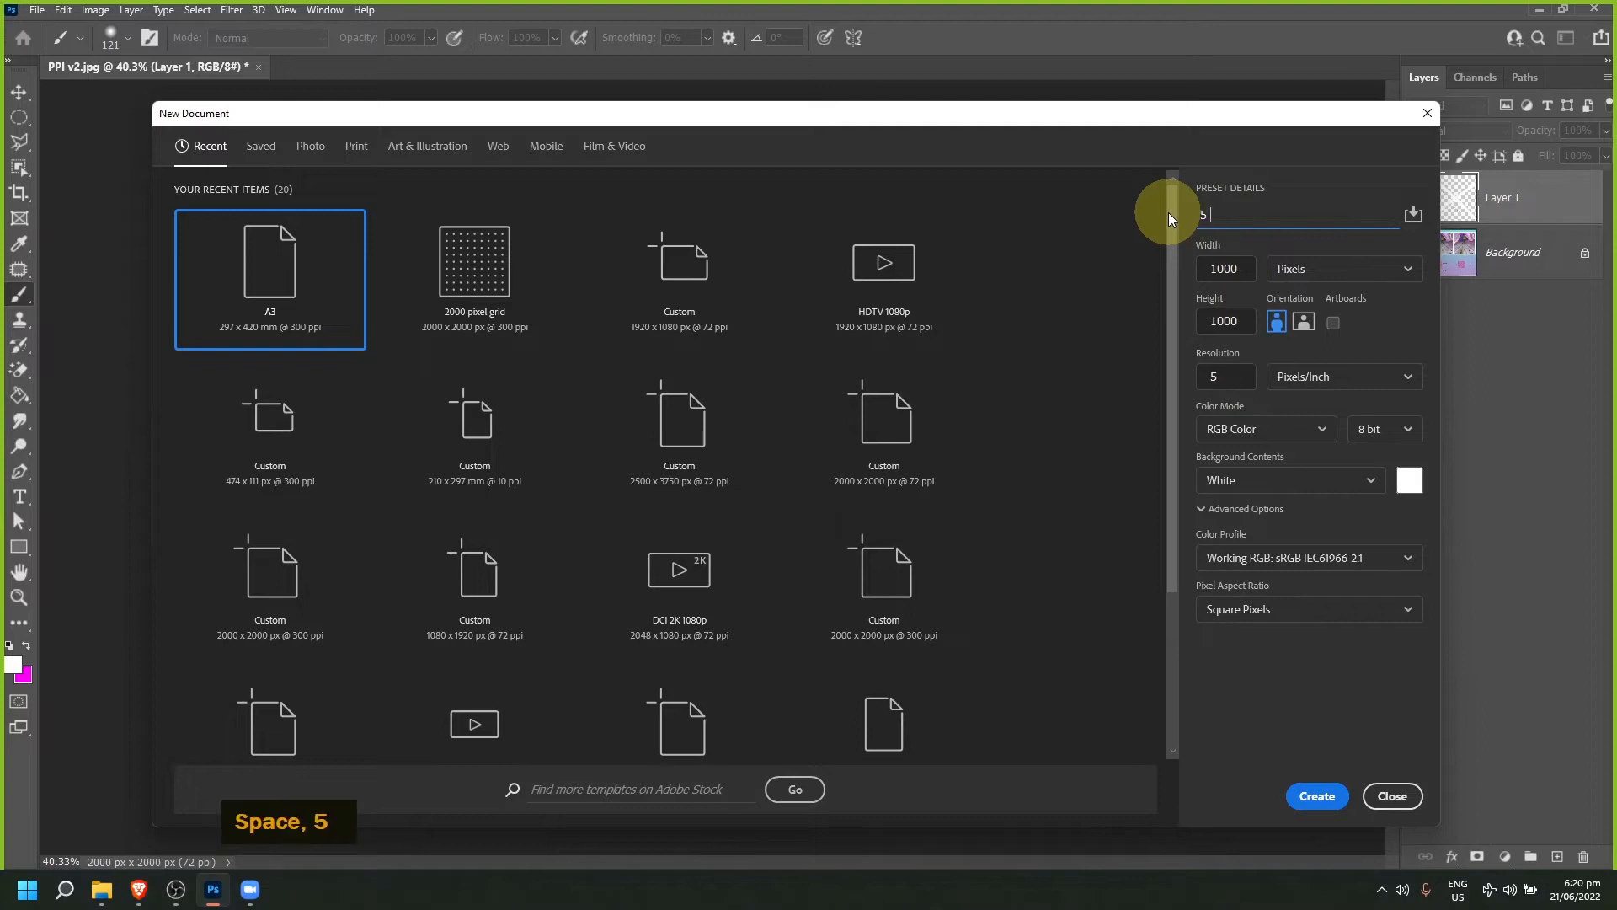
pyautogui.write('pixels pe')
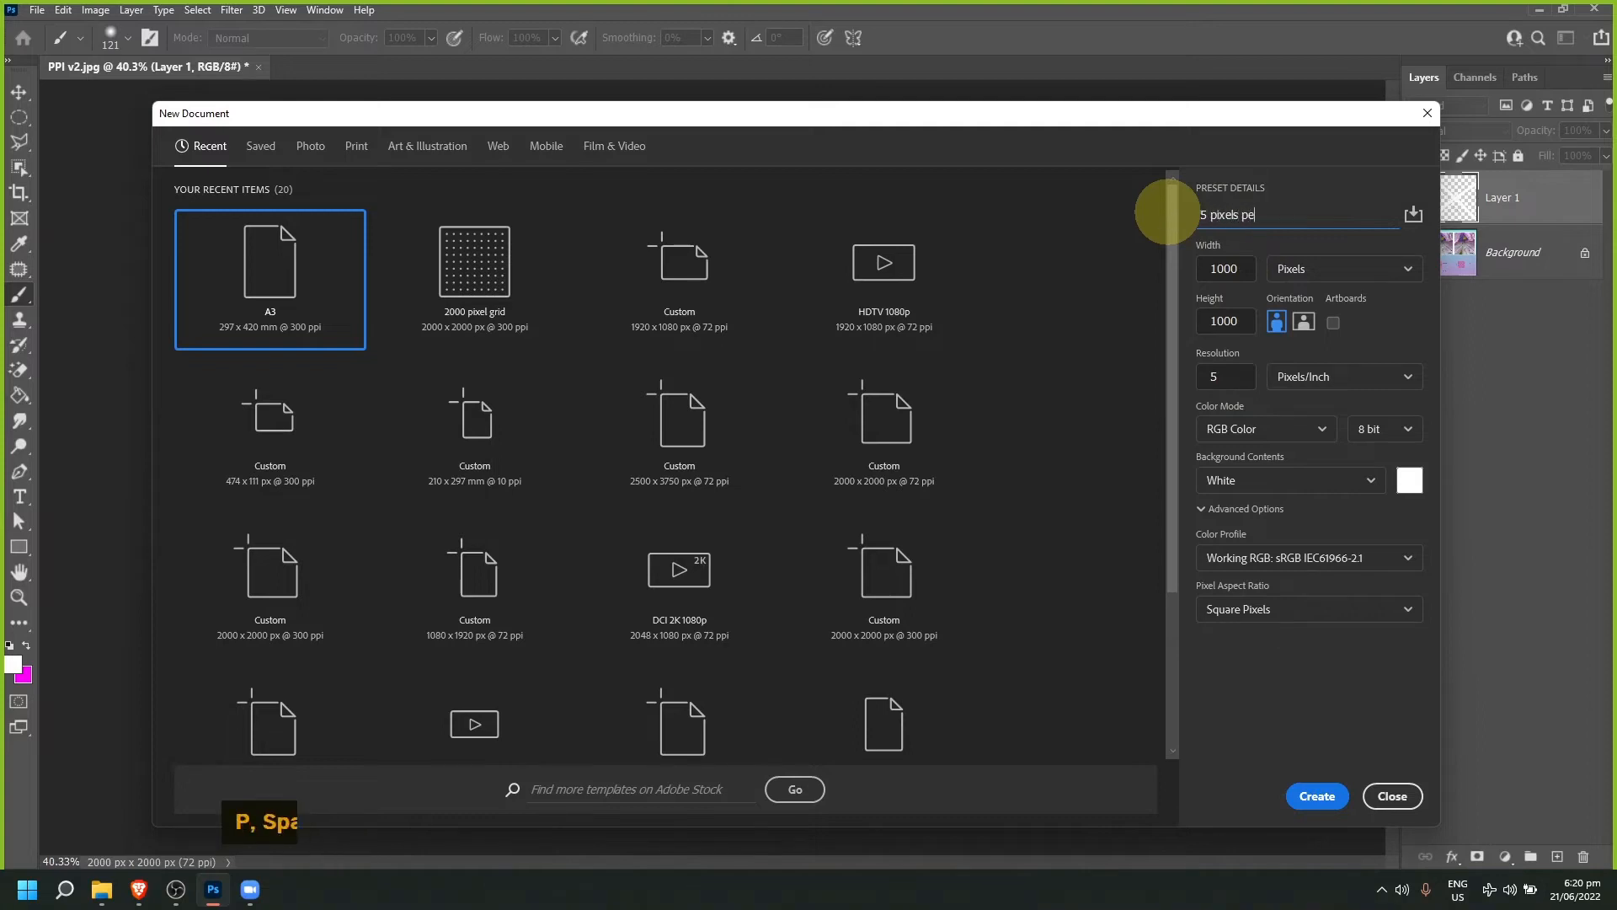
pyautogui.write('r inch')
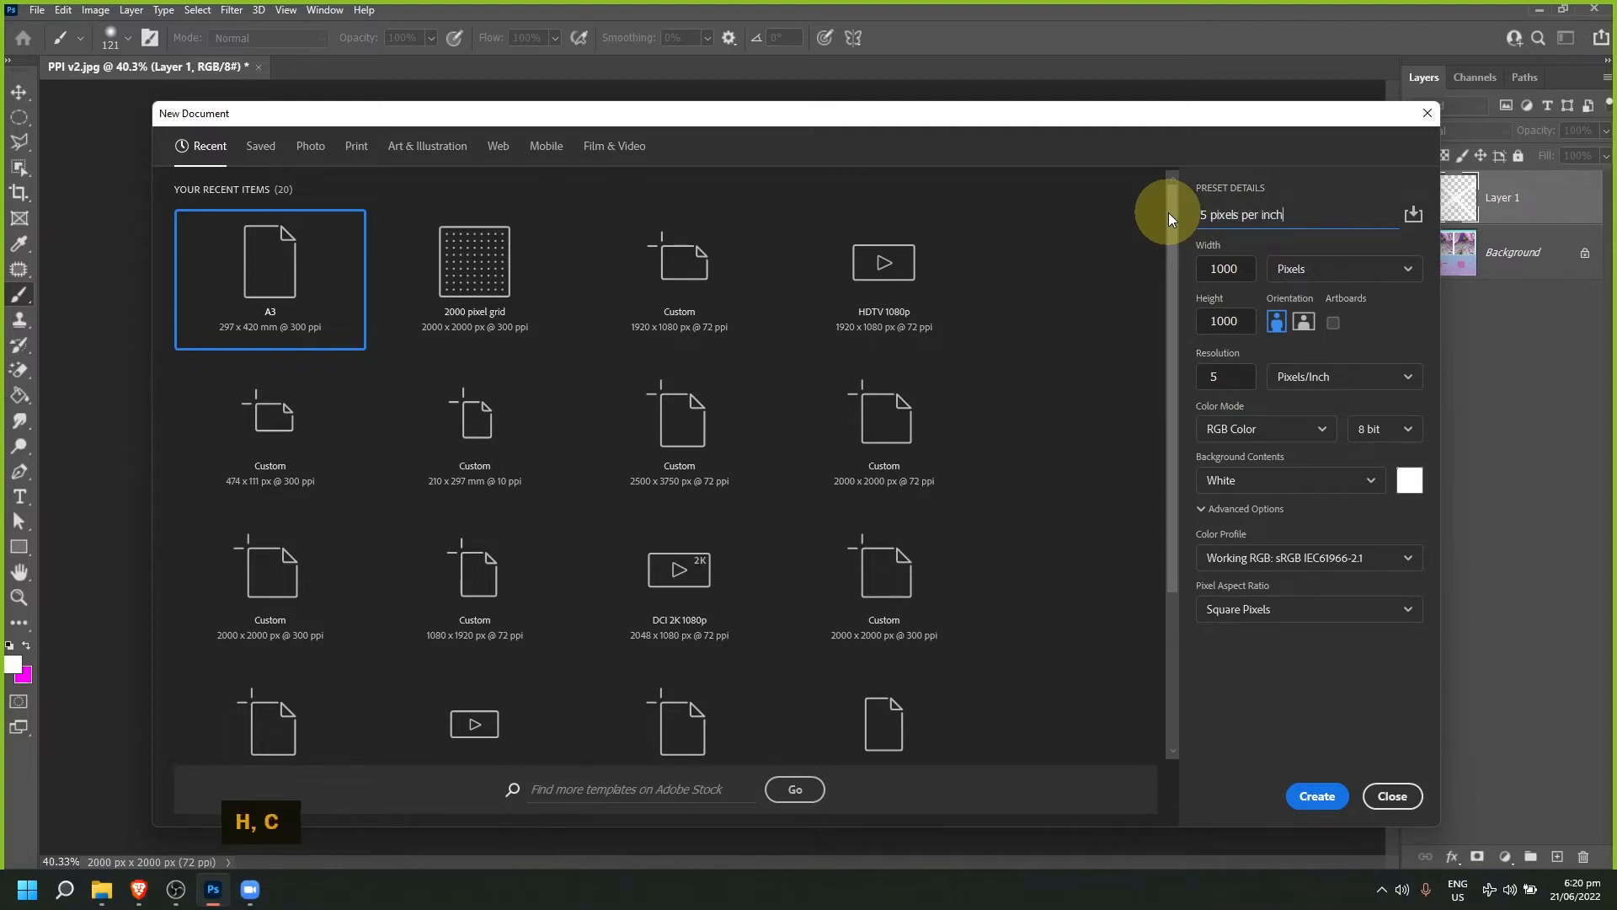
pyautogui.click(1319, 796)
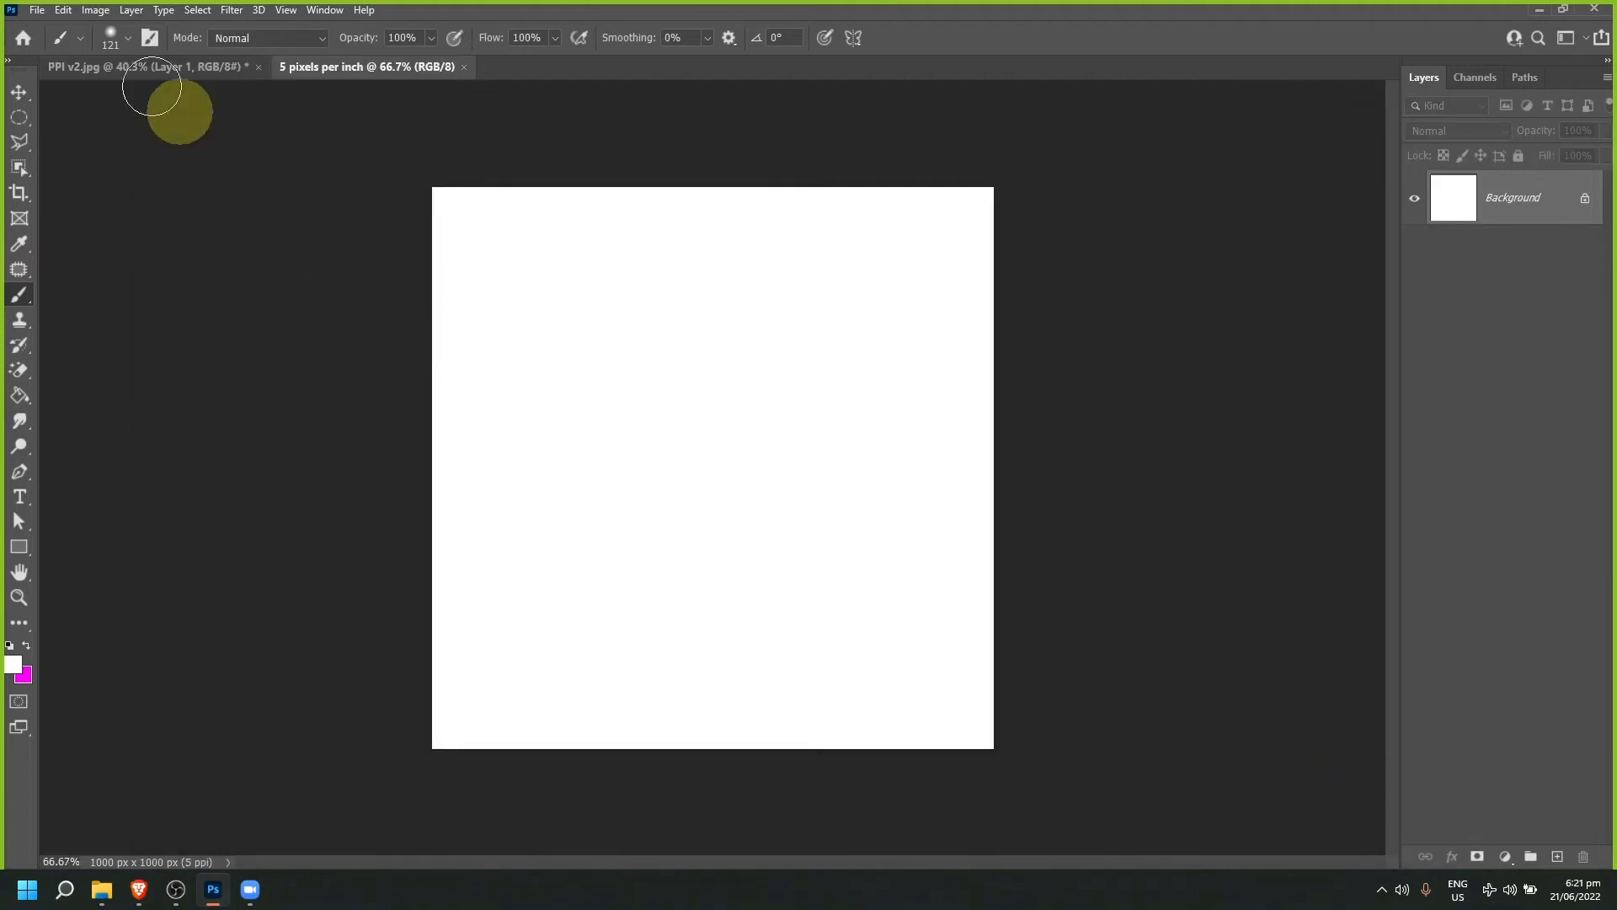
# Step: Create a second 1000 x 1000 px document at 300 pixels/inch, named "300 pixels per inch"
pyautogui.click(37, 10)
pyautogui.click(38, 26)
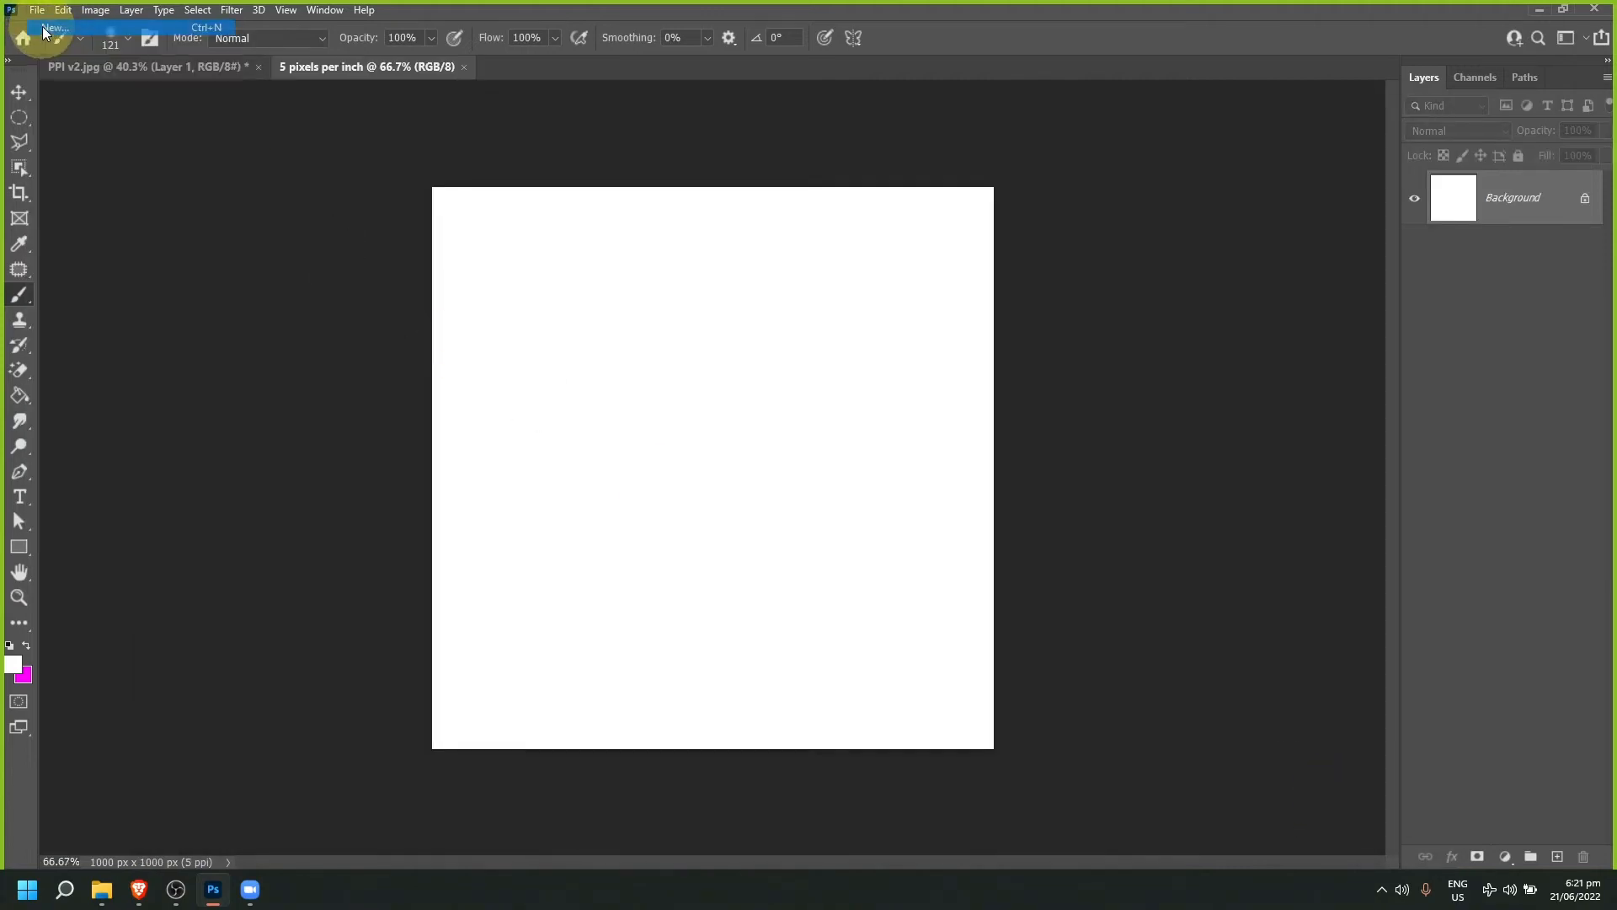
pyautogui.click(1223, 375)
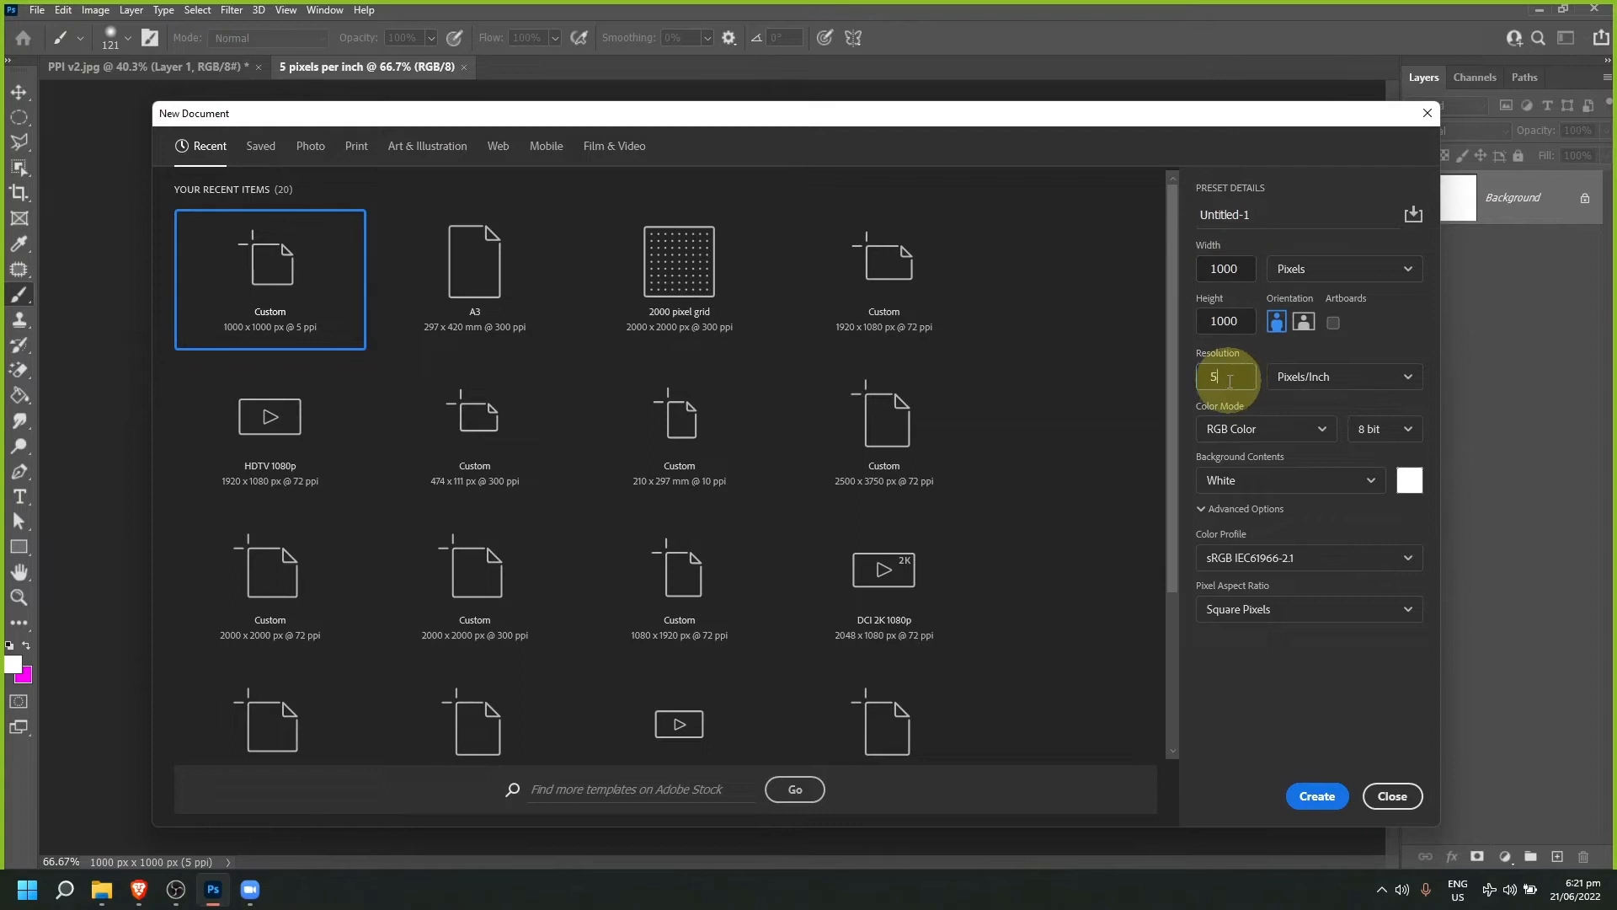
pyautogui.moveTo(1231, 376); pyautogui.dragTo(1182, 386)
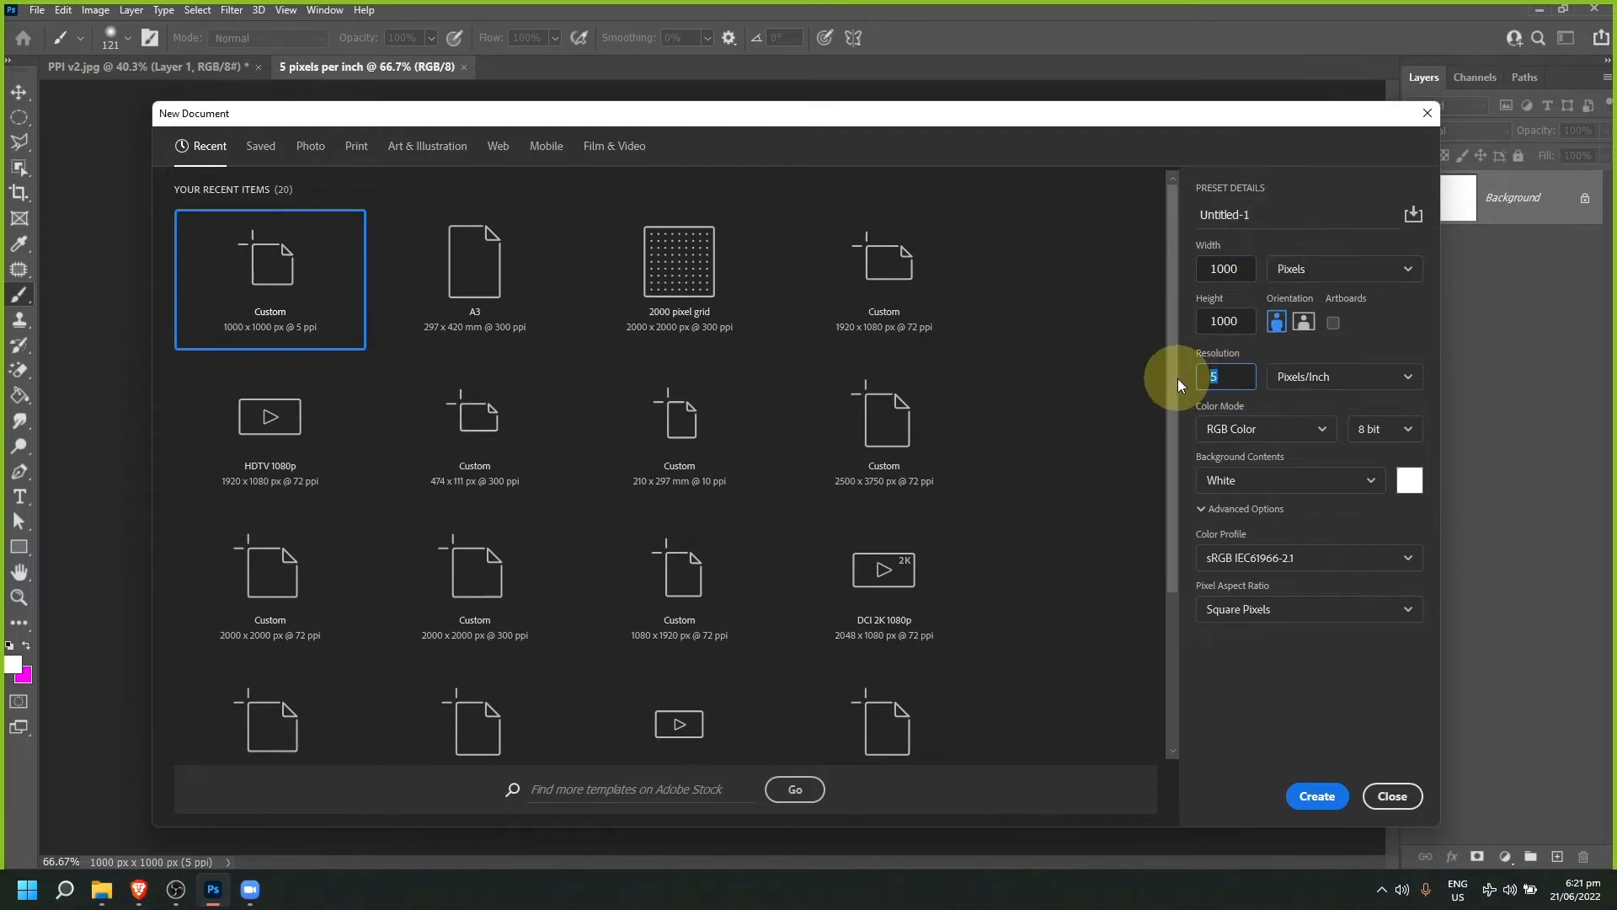
pyautogui.write('300')
pyautogui.doubleClick(1221, 216)
pyautogui.write('300 pixels per inch')
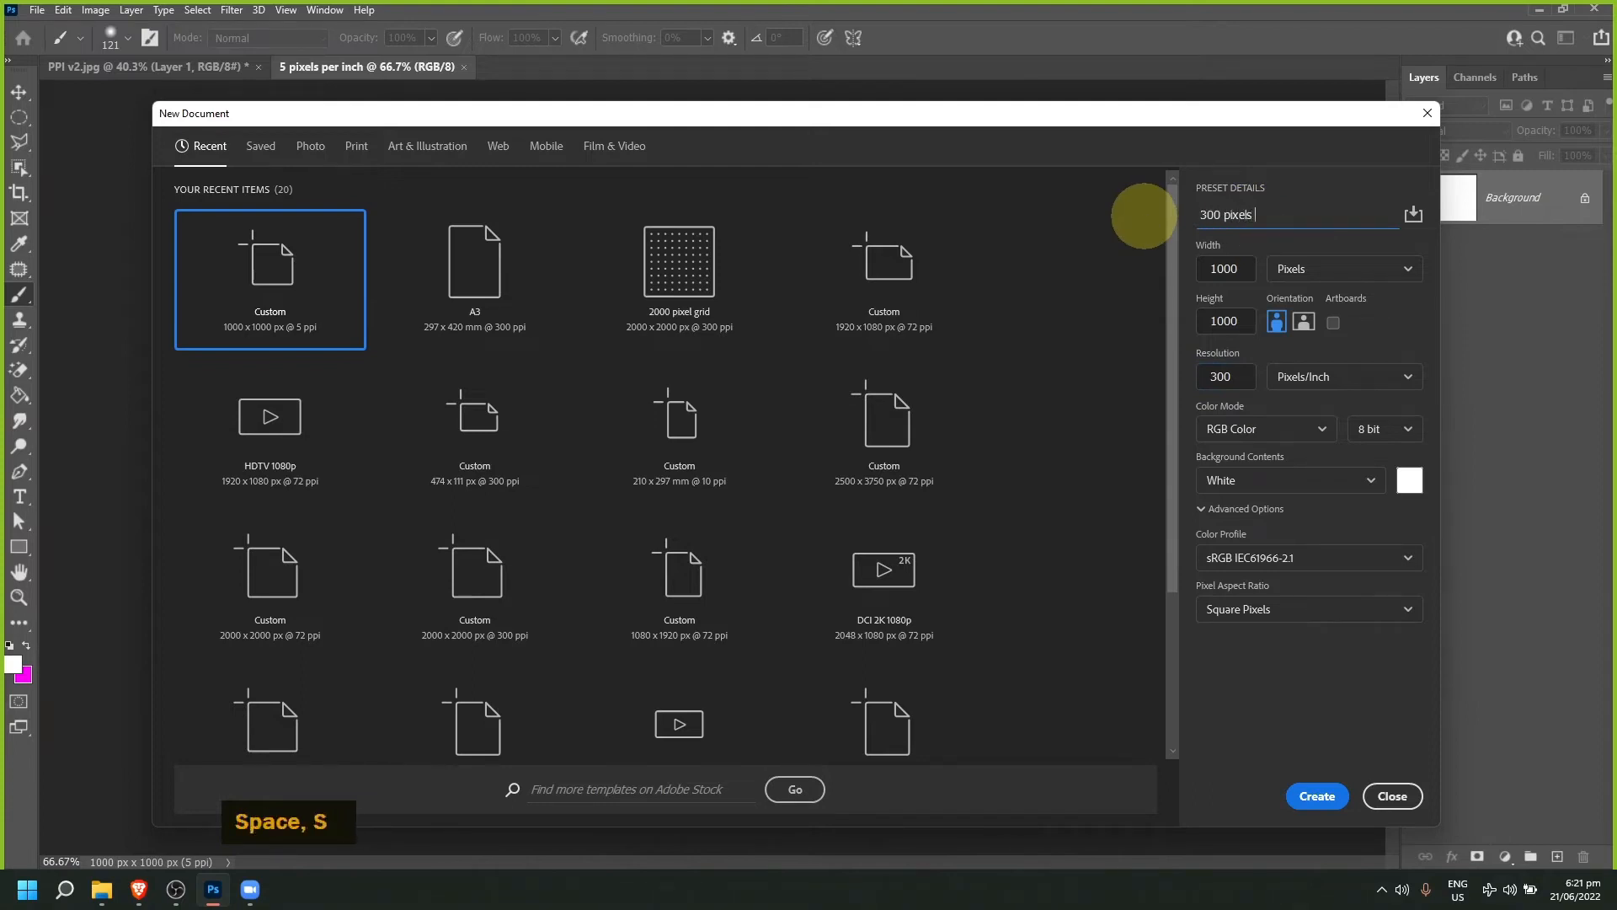
pyautogui.click(1317, 796)
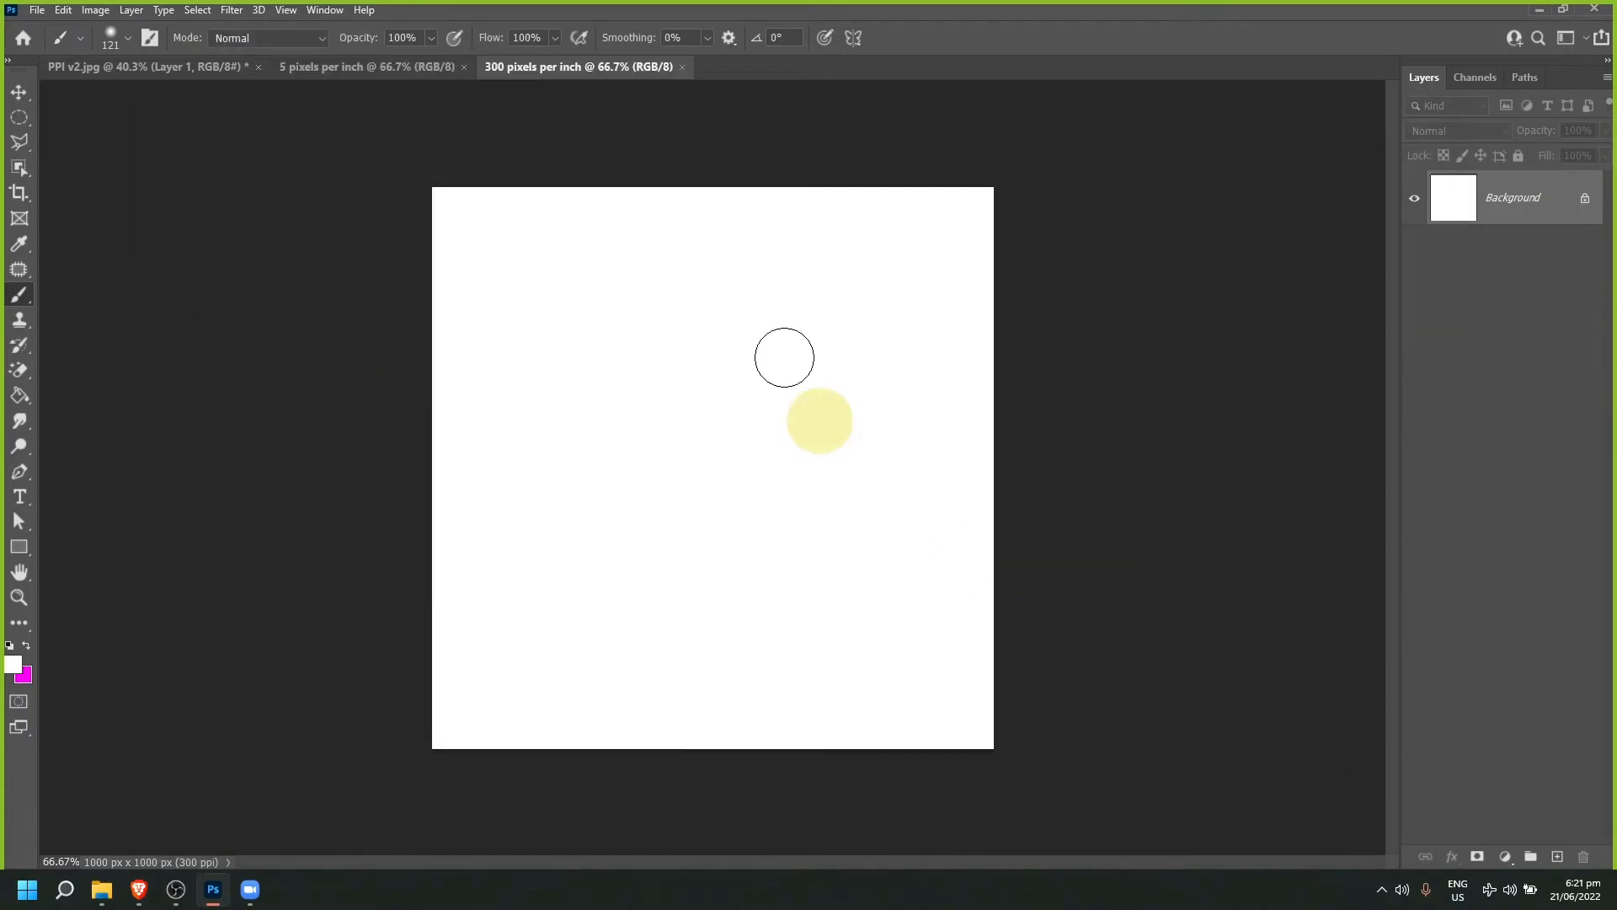
# Step: Place Lady.jpg from the Desktop folder "1. Intro to Photoshop" into the "300 pixels per inch" document
pyautogui.click(378, 69)
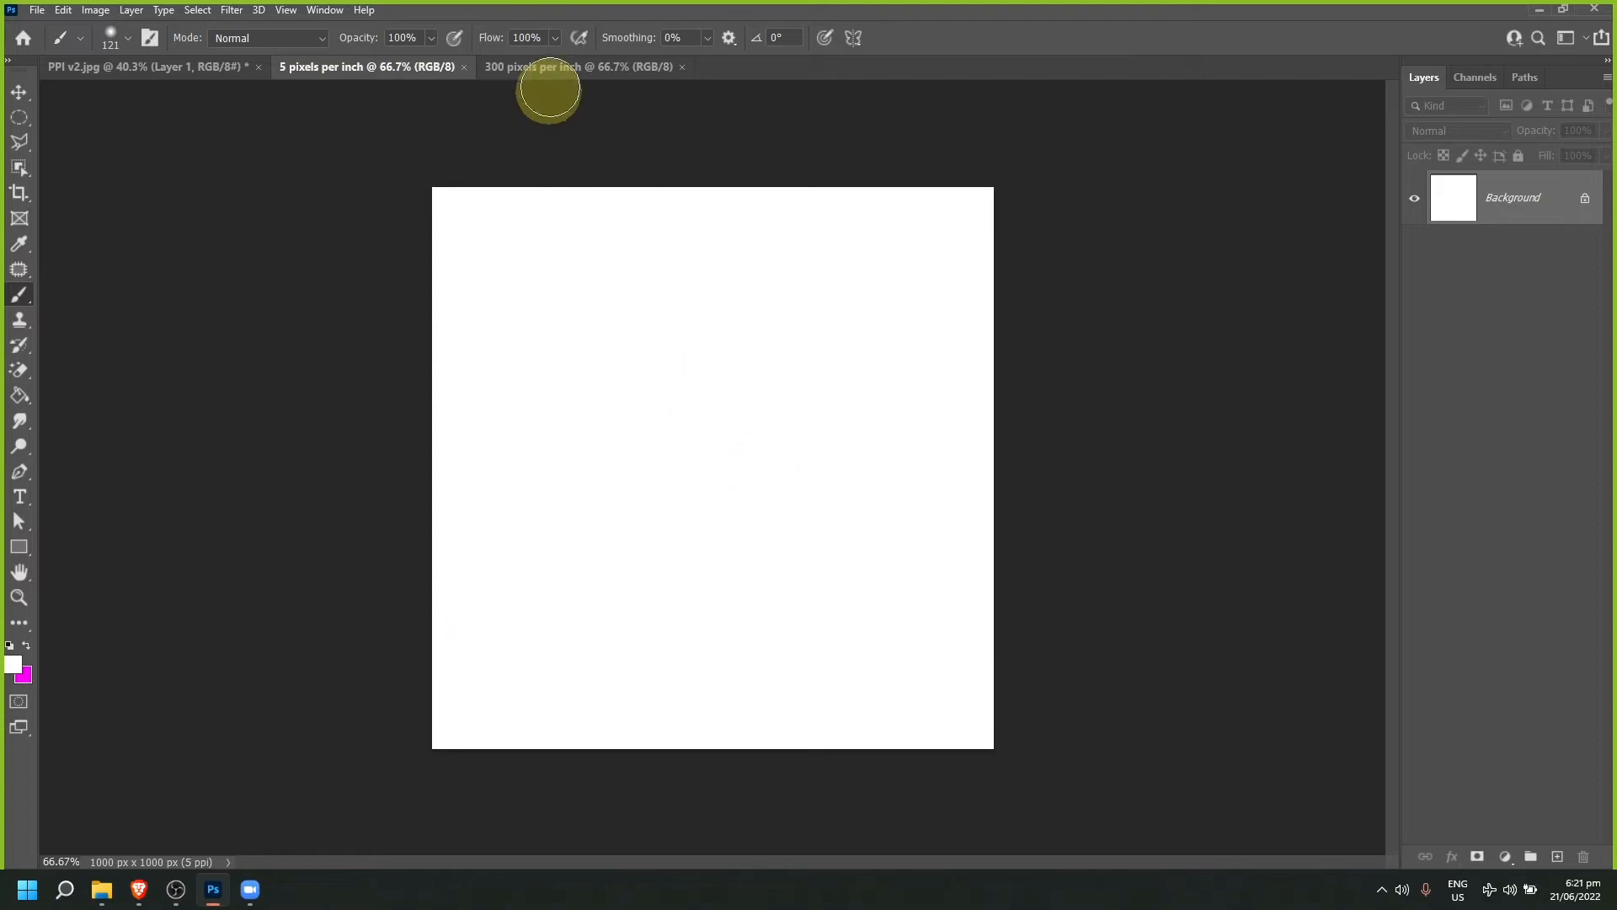
pyautogui.click(553, 69)
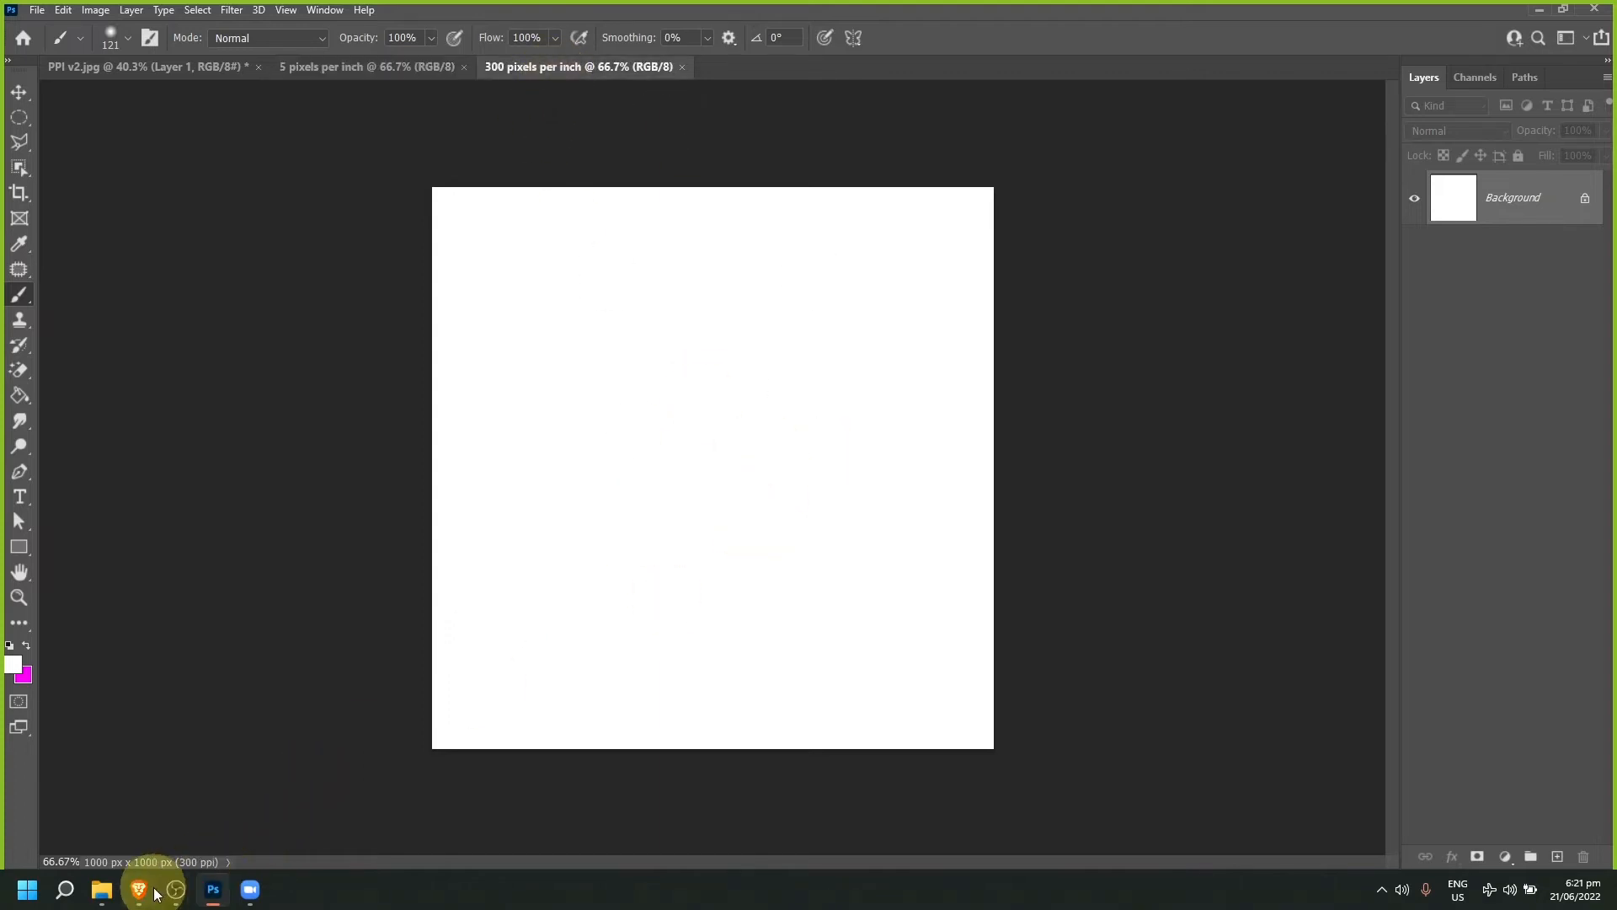
pyautogui.click(102, 889)
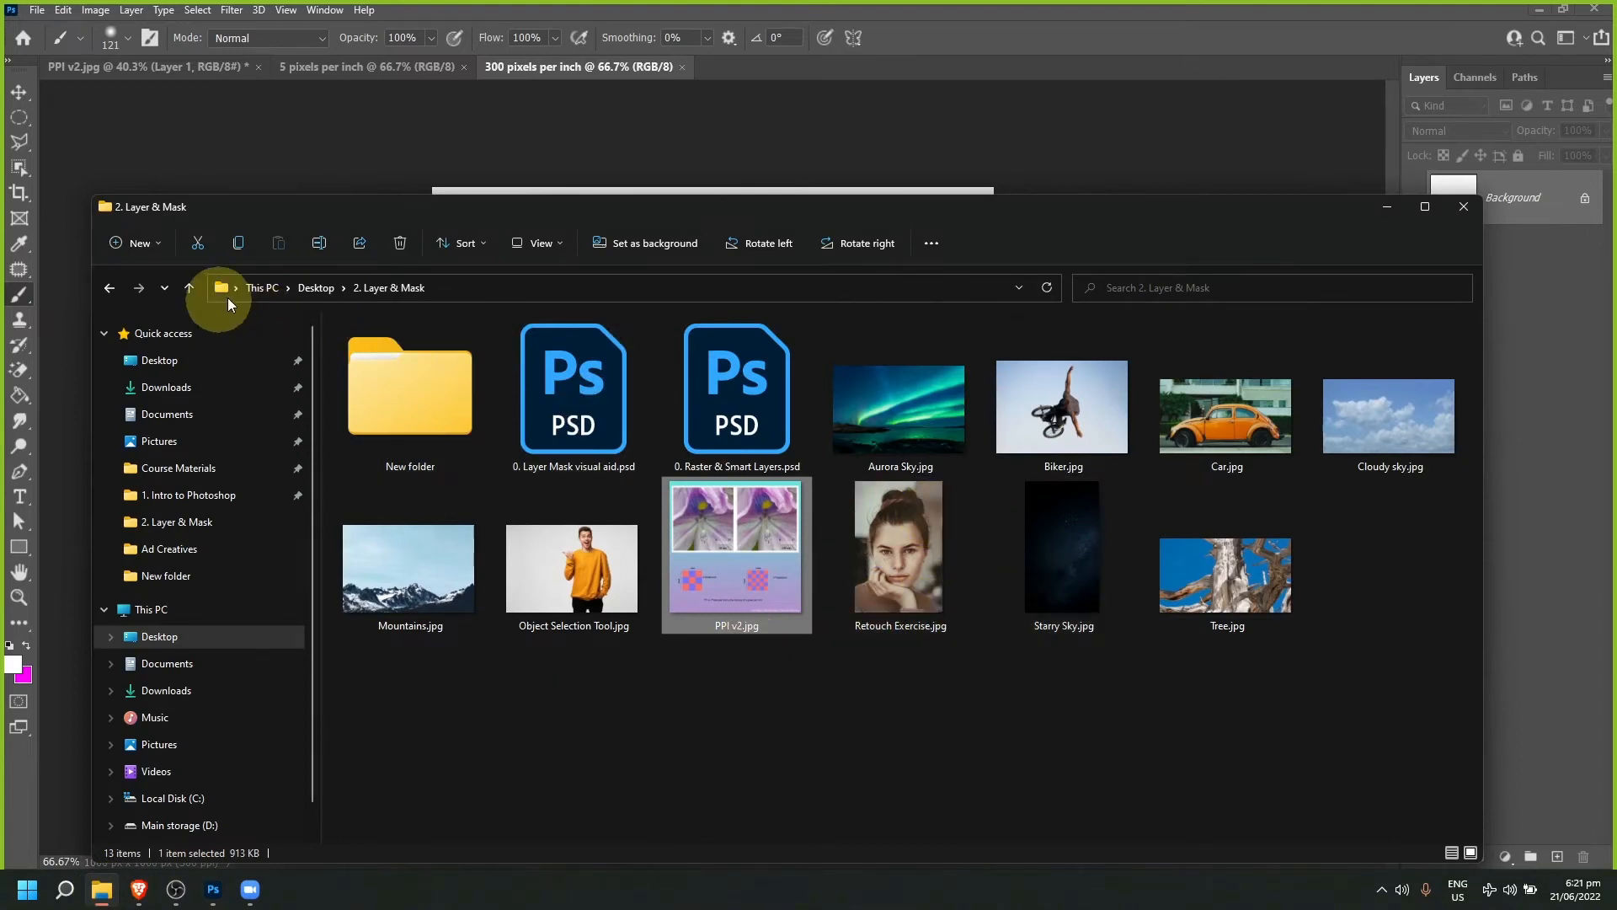
pyautogui.click(315, 287)
pyautogui.doubleClick(389, 389)
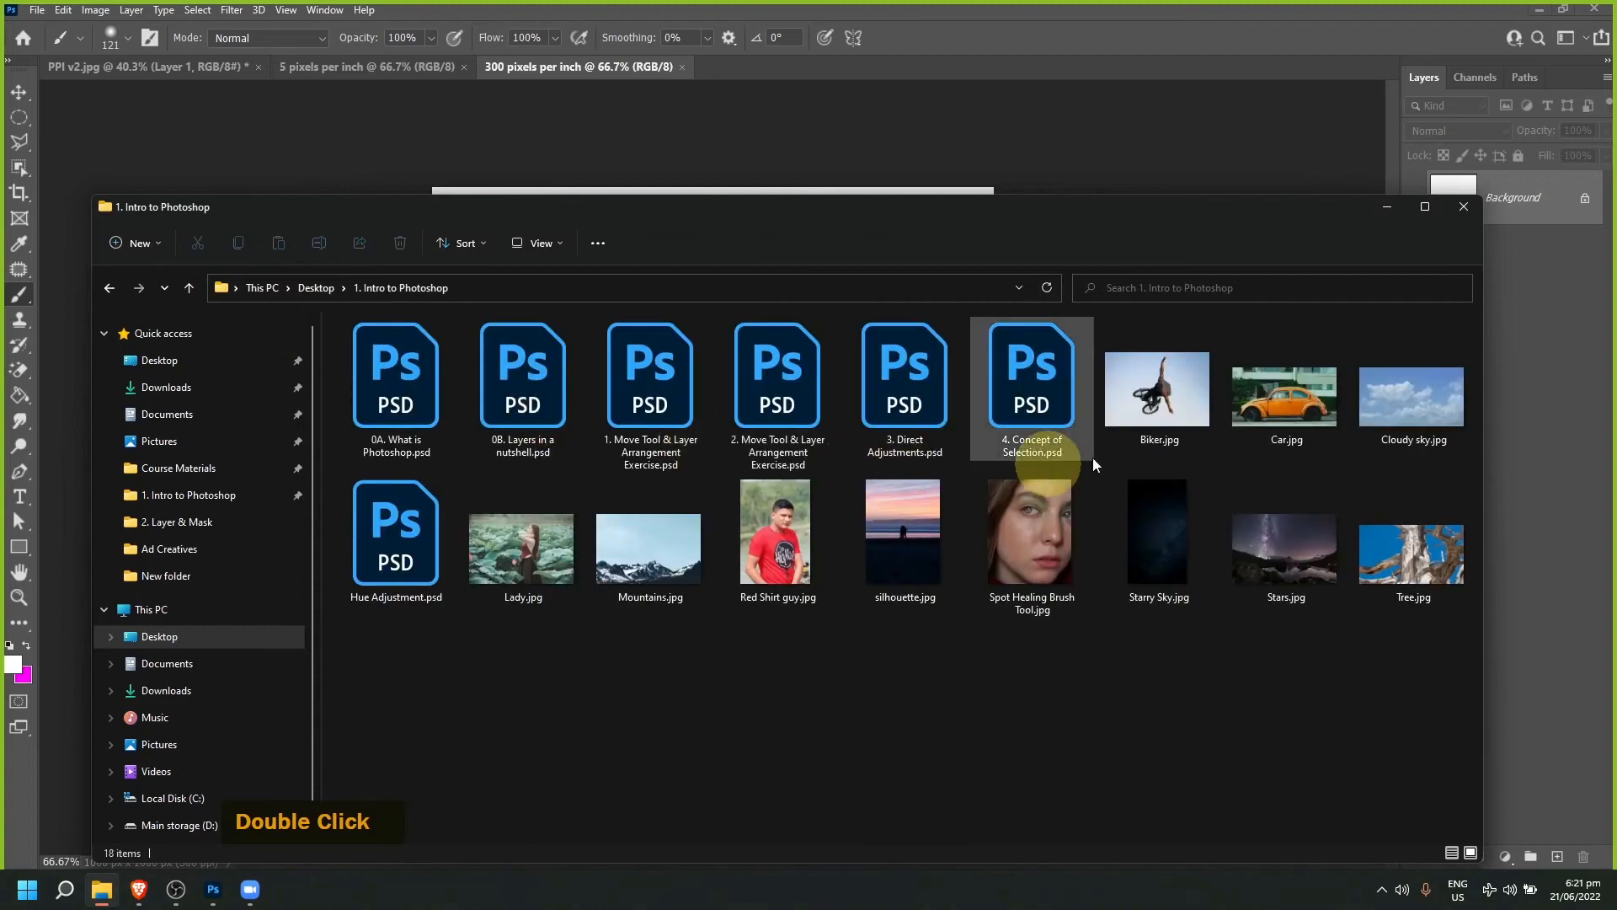
pyautogui.moveTo(524, 571); pyautogui.dragTo(686, 368)
pyautogui.hotkey('alt', 'Tab')
# Step: Scale the placed Lady image to cover the full canvas and shift it left so the woman stands fully inside
pyautogui.moveTo(994, 468); pyautogui.dragTo(1241, 468)
pyautogui.moveTo(838, 199); pyautogui.dragTo(838, 186)
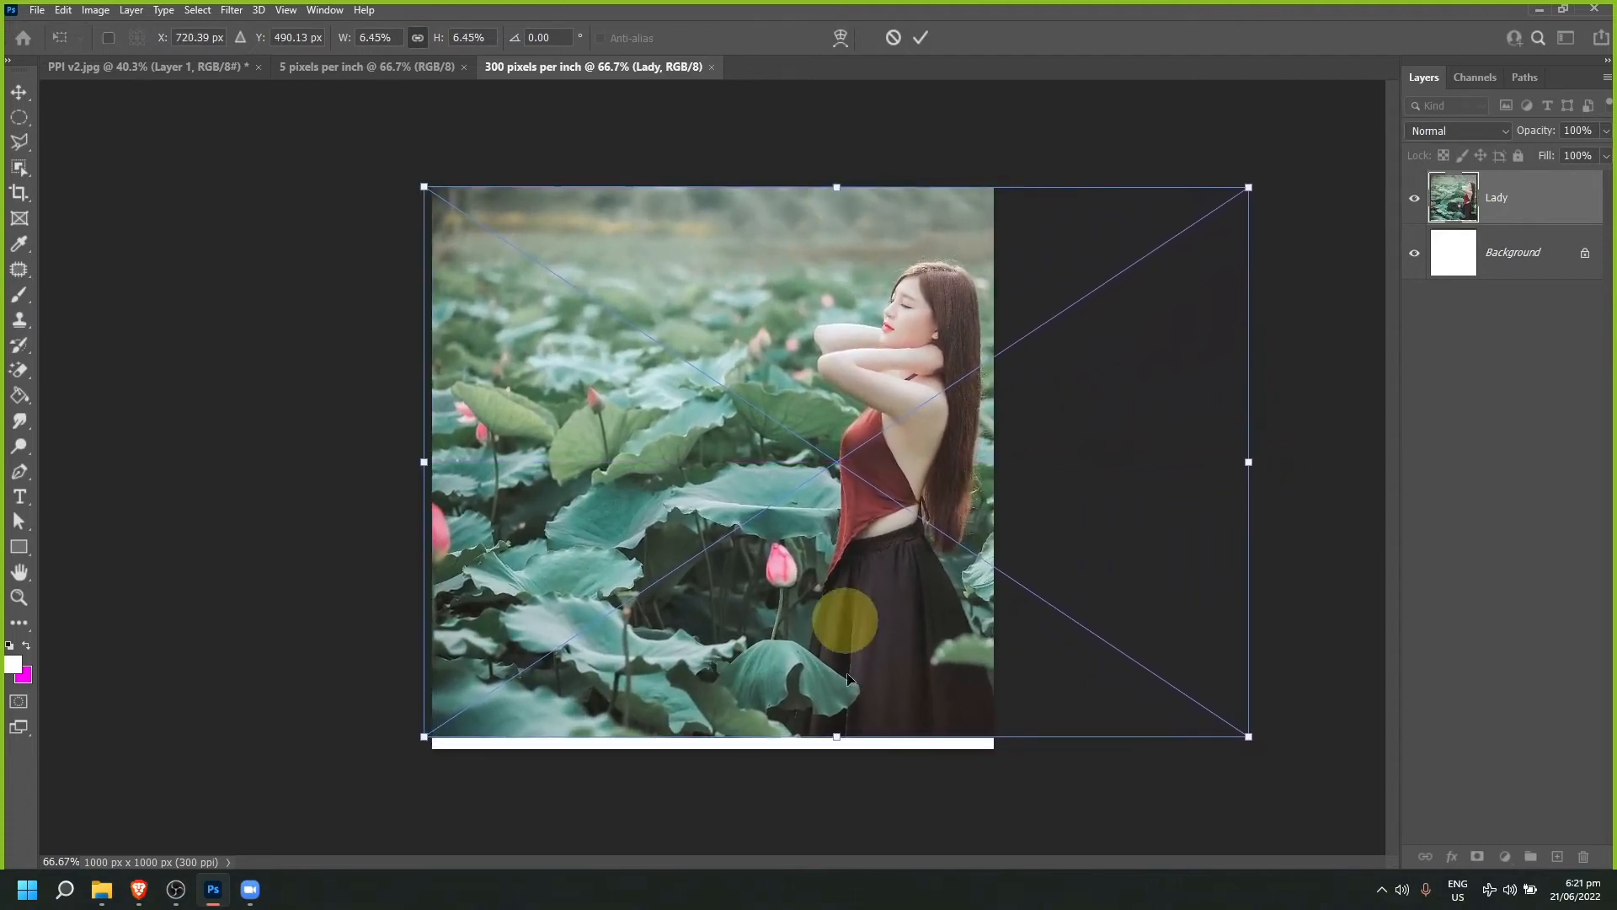
pyautogui.moveTo(830, 740); pyautogui.dragTo(833, 748)
pyautogui.moveTo(925, 642); pyautogui.dragTo(664, 635)
pyautogui.press('Return')
# Step: Copy the Lady layer into the "5 pixels per inch" document and move it so the woman stands just left of the canvas centre
pyautogui.hotkey('ctrl', 'c')
pyautogui.click(354, 66)
pyautogui.hotkey('ctrl', 'v')
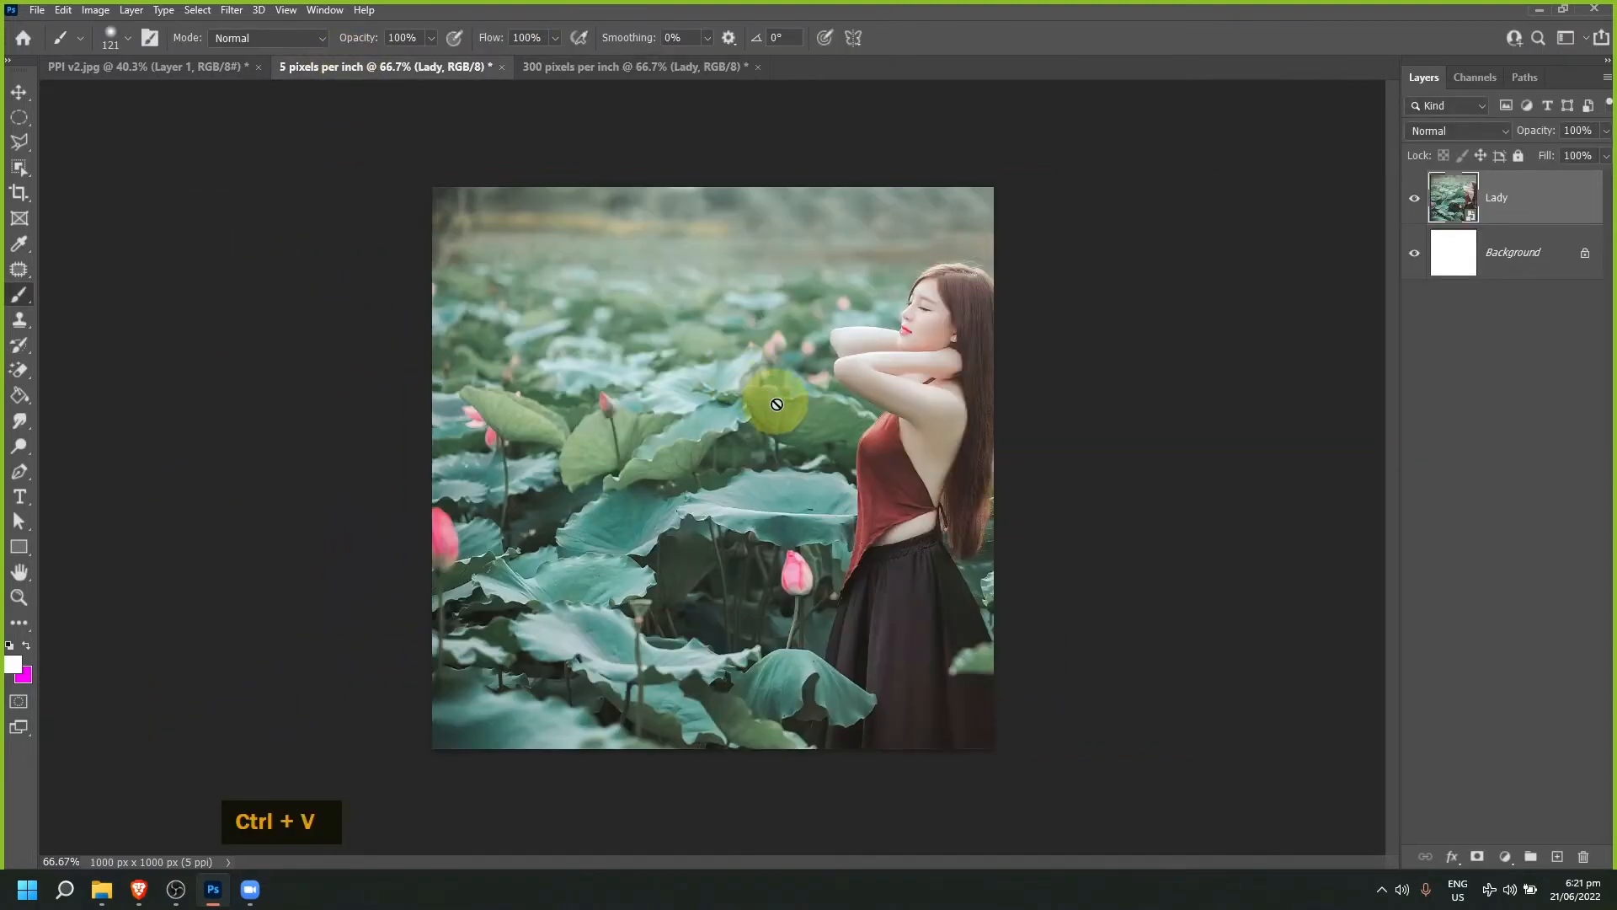
pyautogui.click(847, 470)
pyautogui.press('Escape')
pyautogui.press('v')
pyautogui.moveTo(849, 472); pyautogui.dragTo(566, 473)
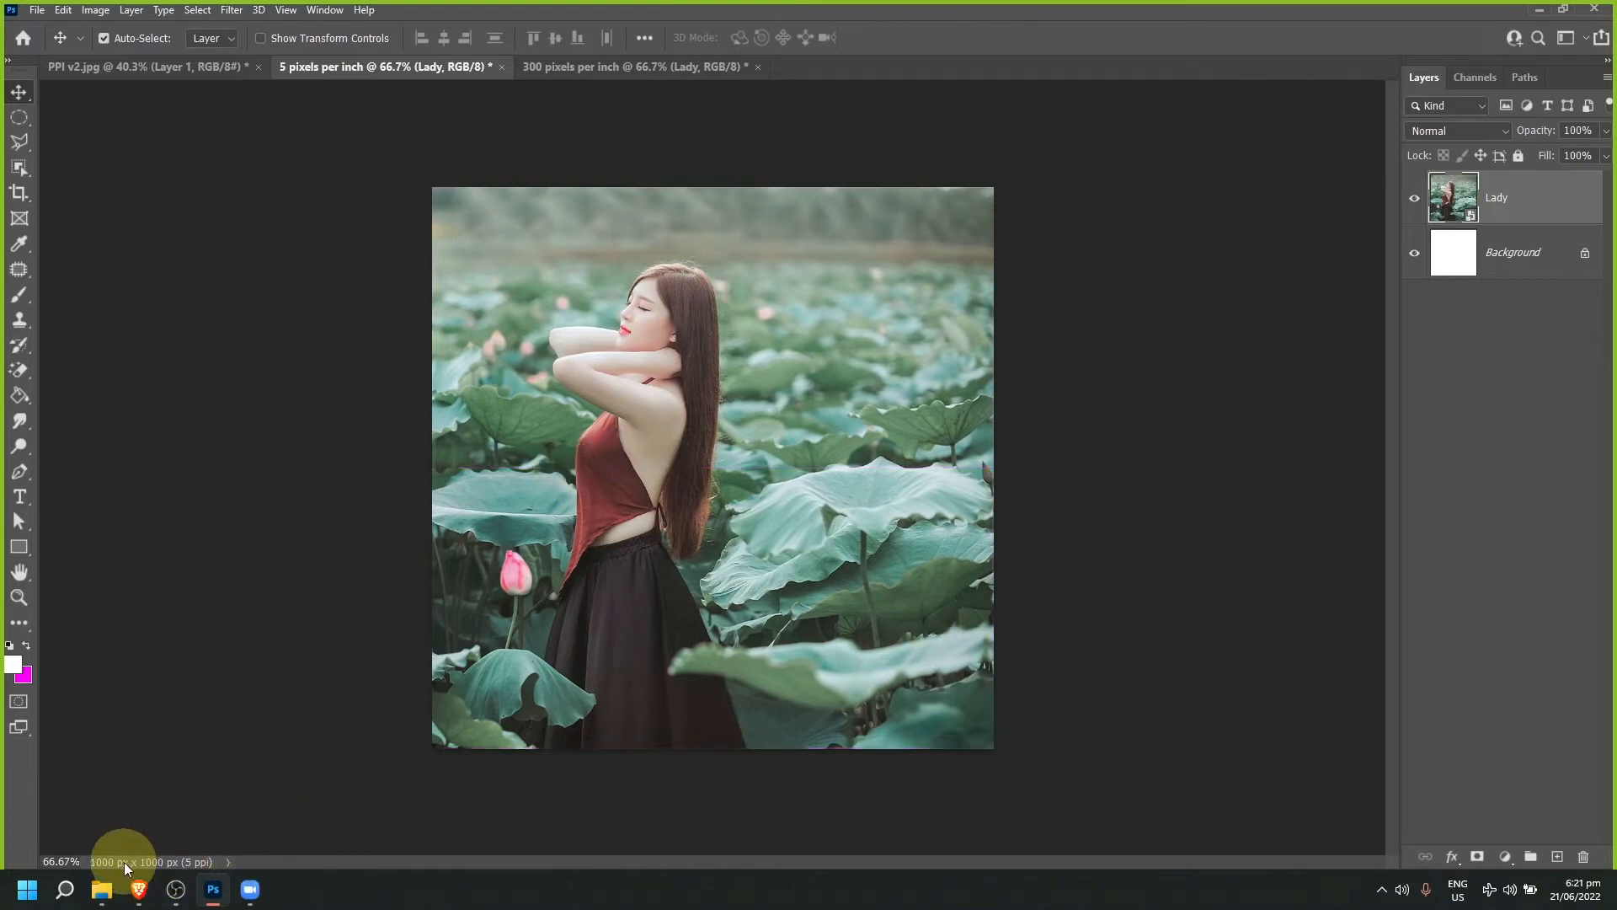
# Step: Export the "300 pixels per inch" document to the Desktop as a 1000 x 1000 px JPG at 100% quality
pyautogui.moveTo(125, 870)
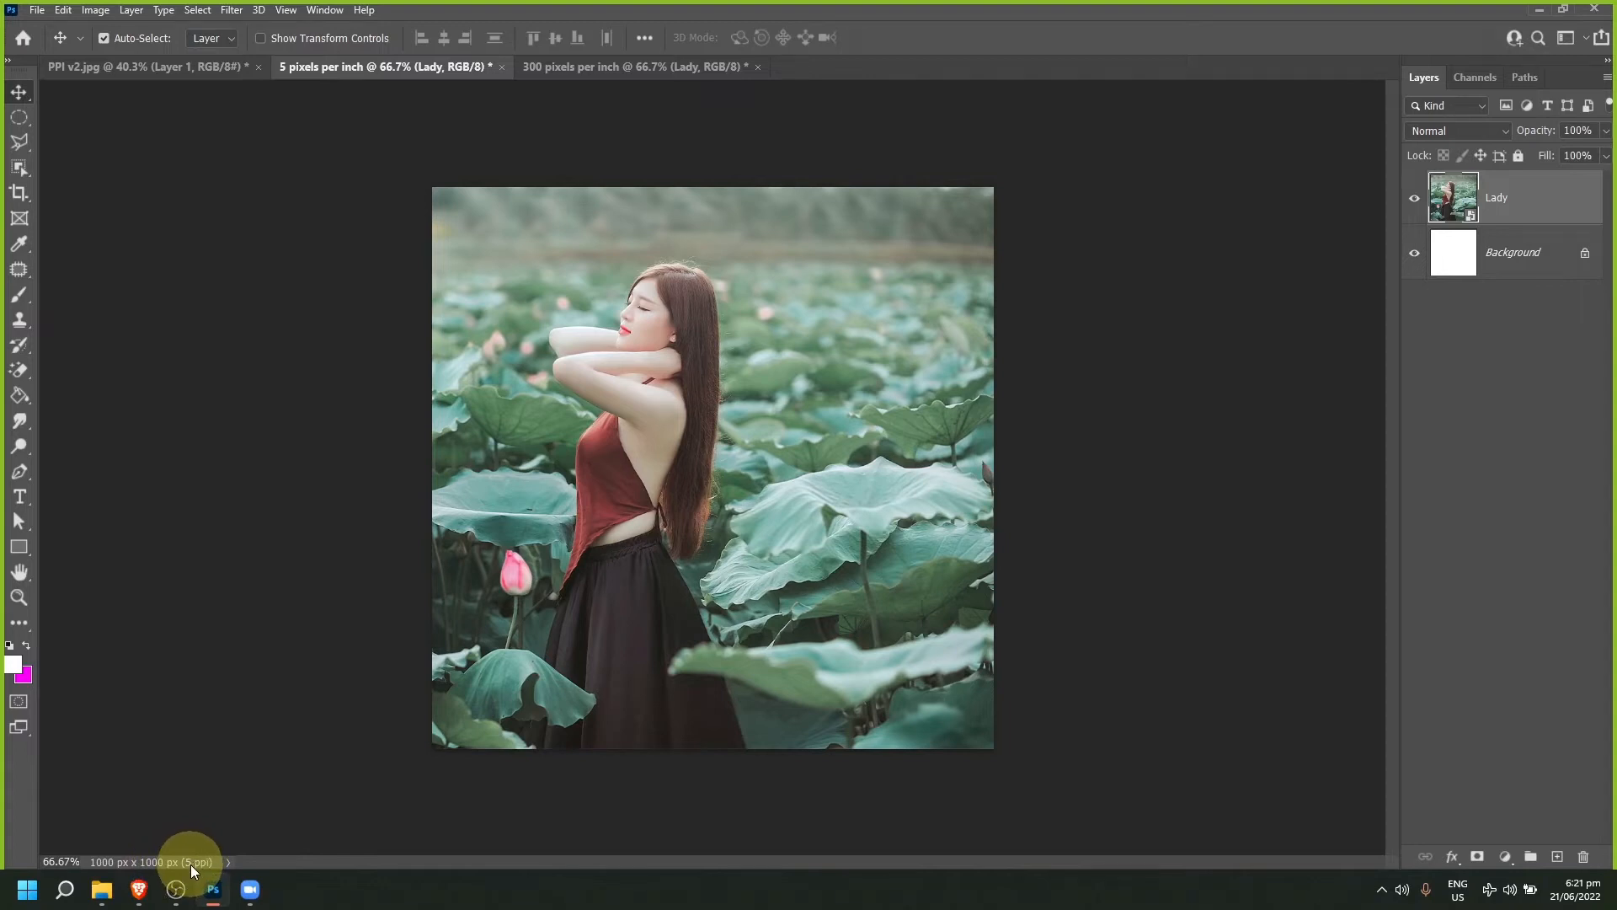
pyautogui.click(583, 67)
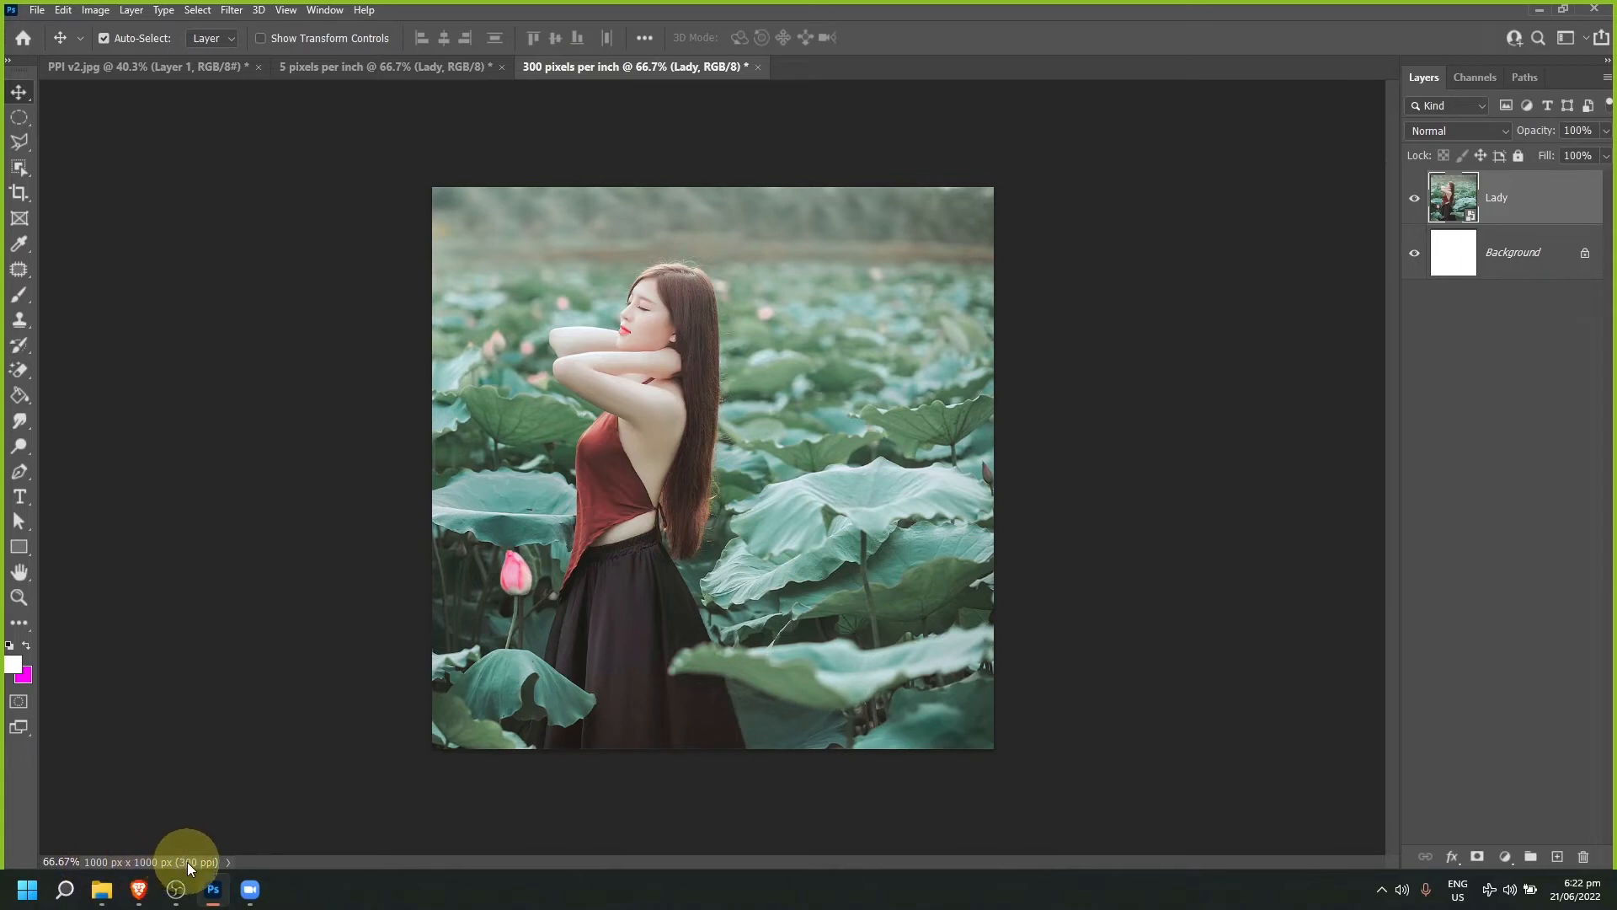
pyautogui.click(37, 12)
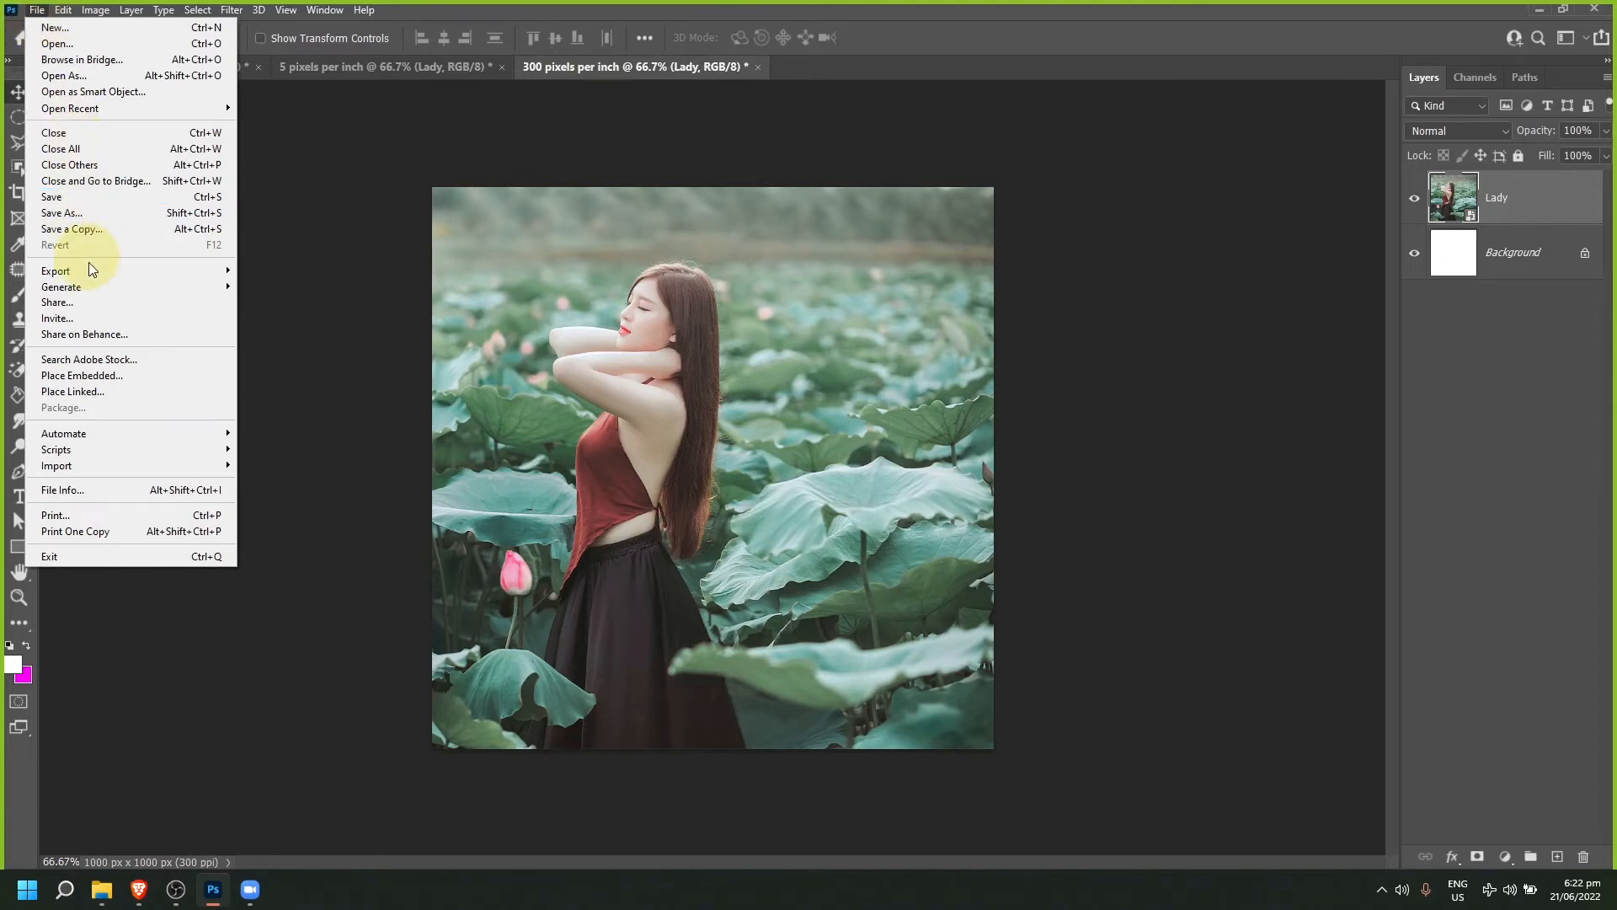
pyautogui.moveTo(93, 270)
pyautogui.click(311, 287)
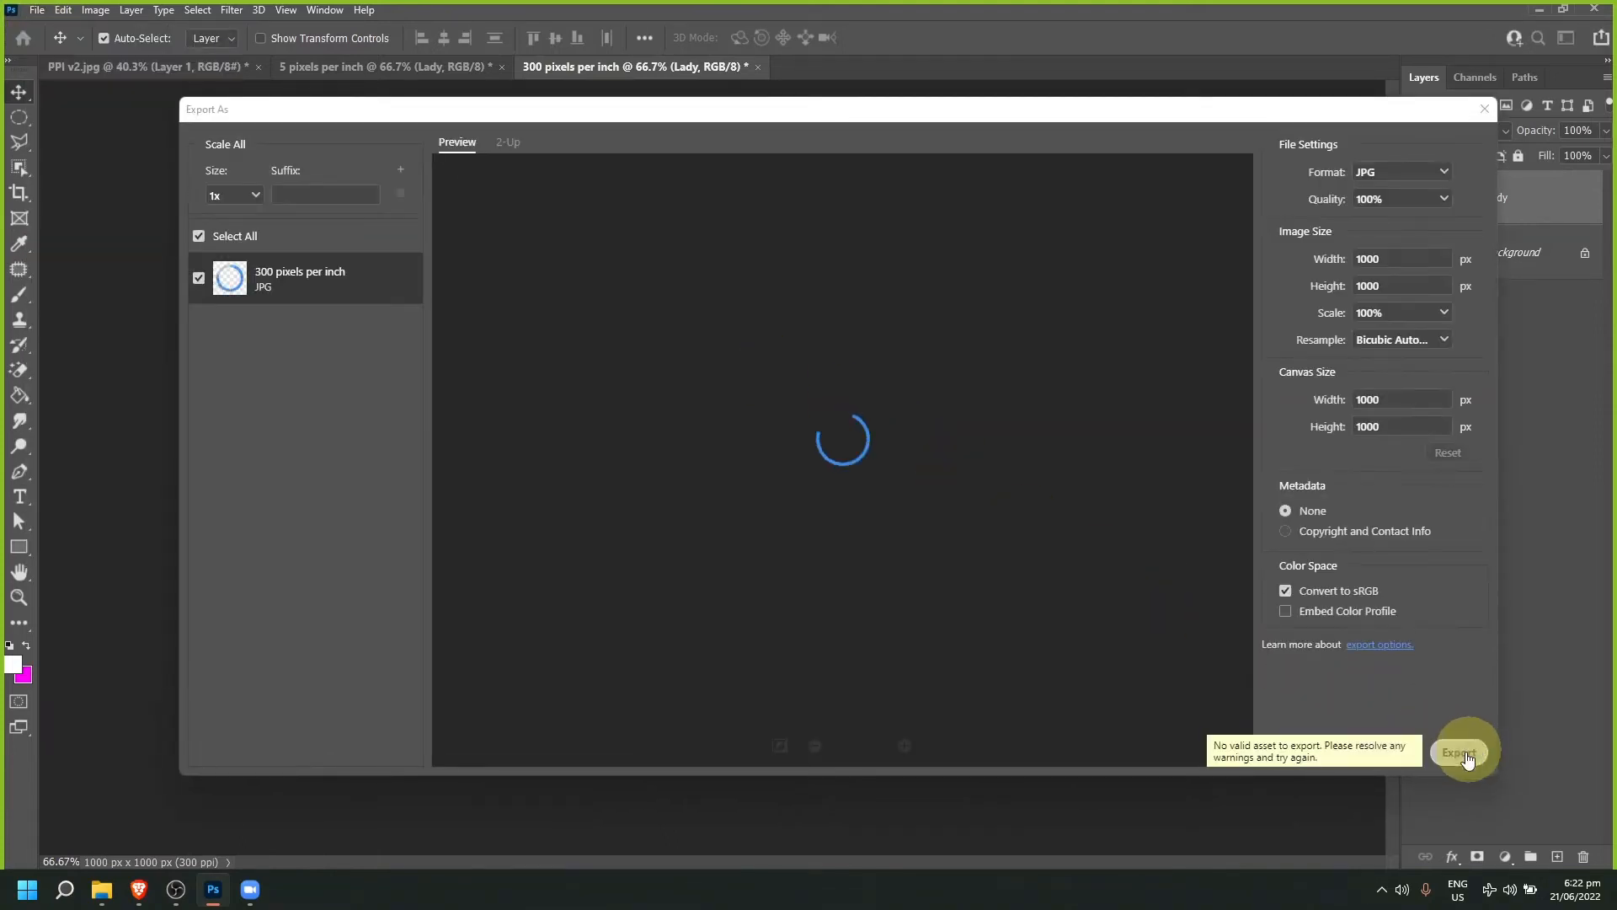
pyautogui.click(1457, 754)
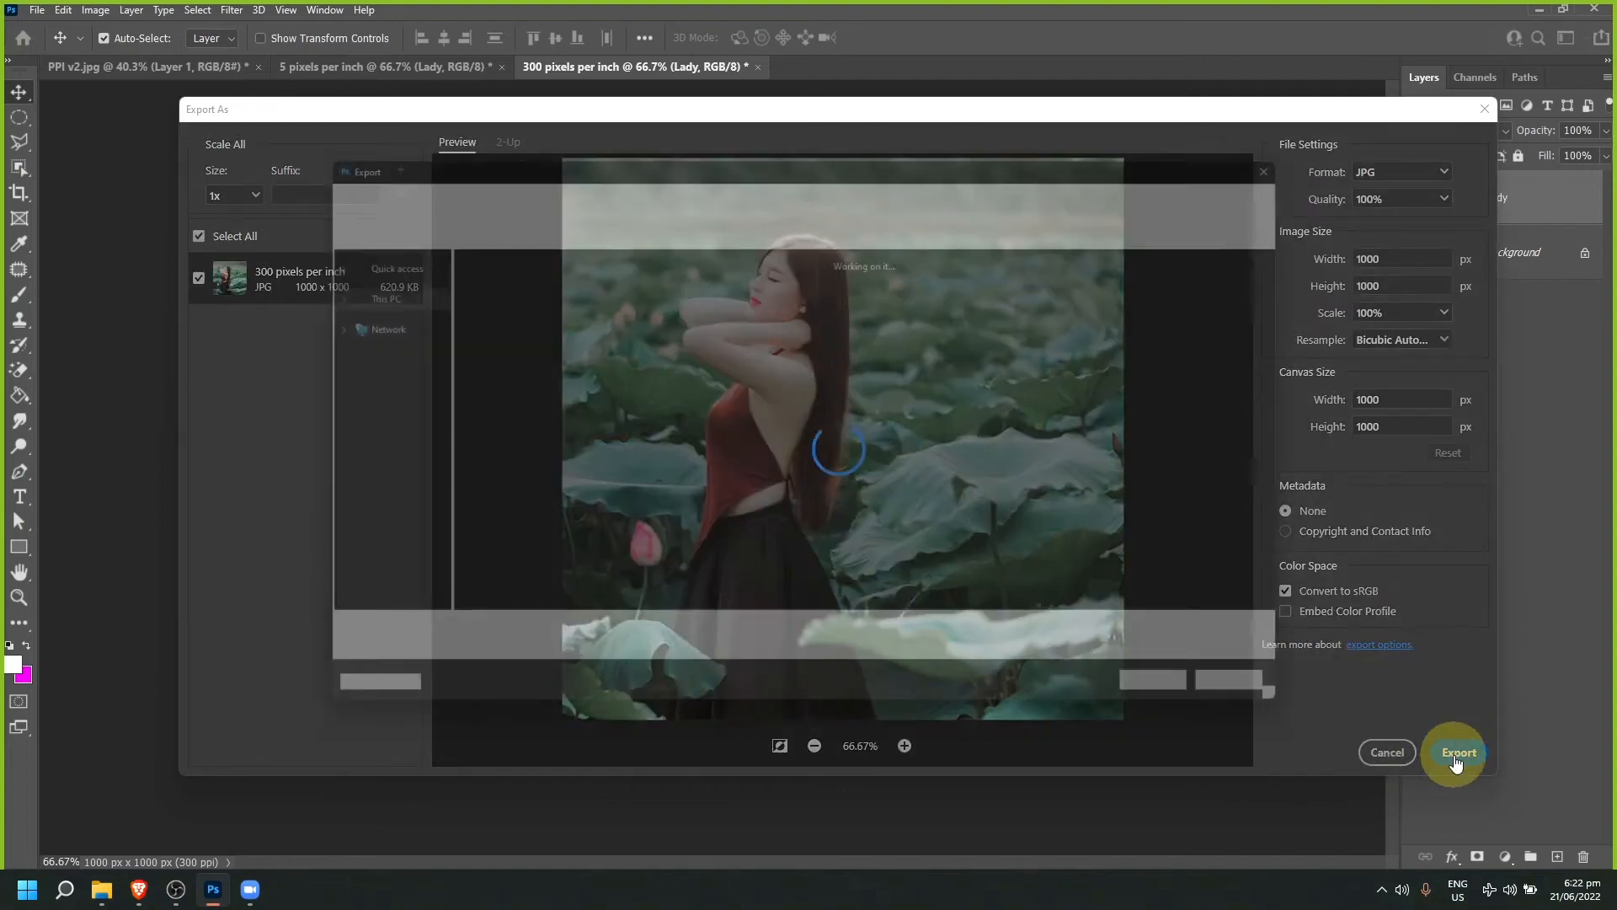
pyautogui.click(1196, 709)
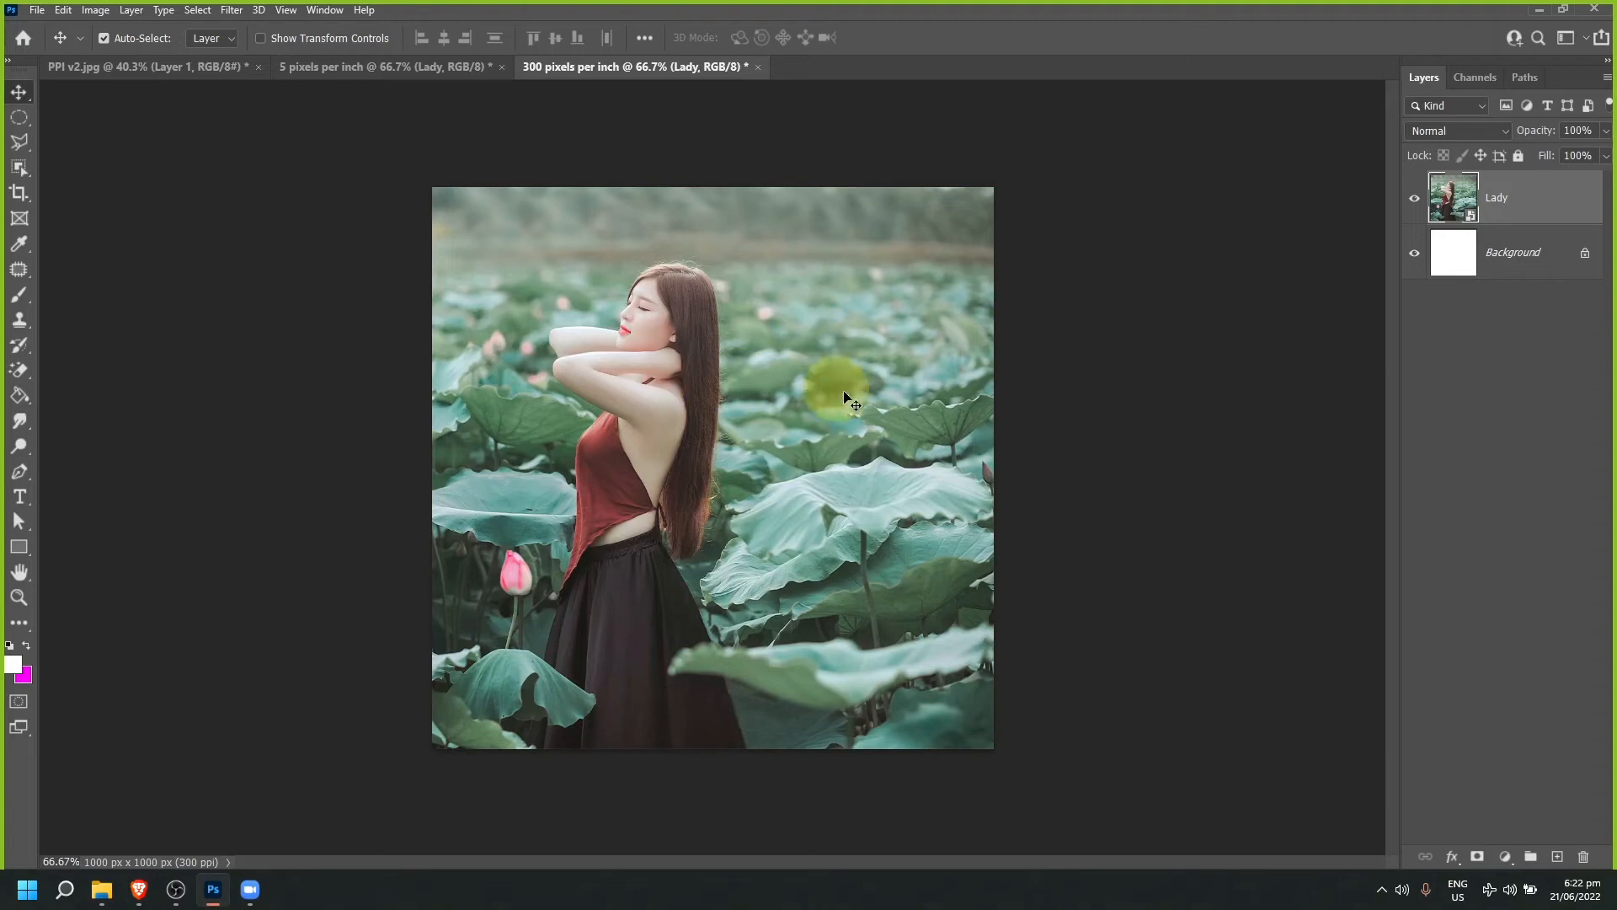
# Step: Export the "5 pixels per inch" document to the Desktop as "5 pixels per inch.jpg", 1000 x 1000 px at 100% quality
pyautogui.click(379, 68)
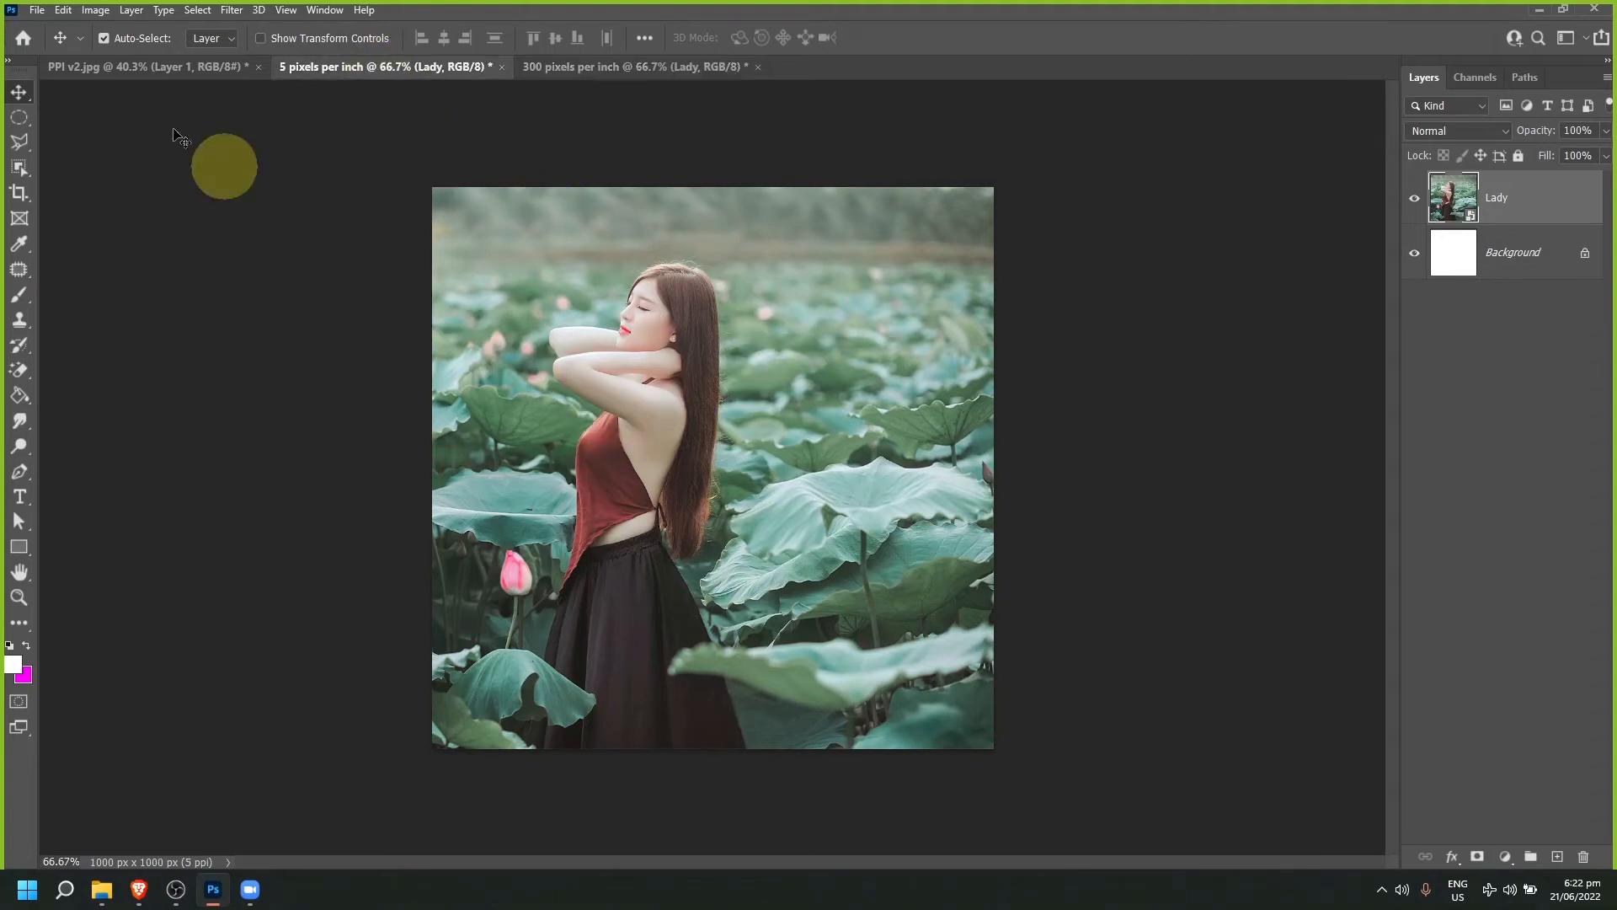
pyautogui.click(37, 10)
pyautogui.moveTo(94, 270)
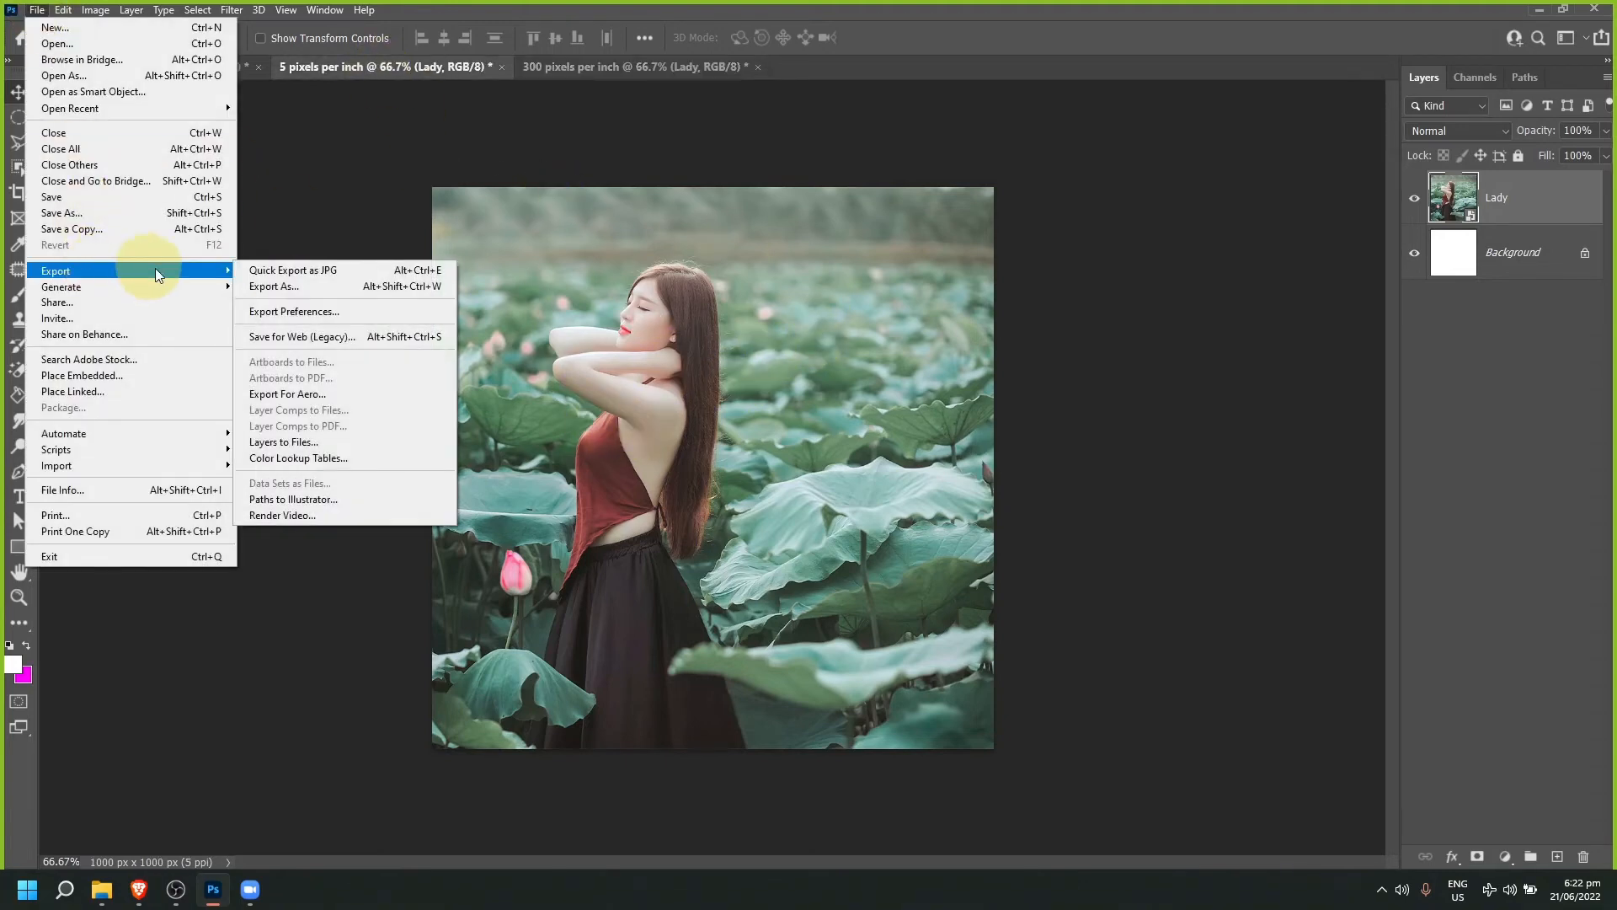
pyautogui.click(310, 281)
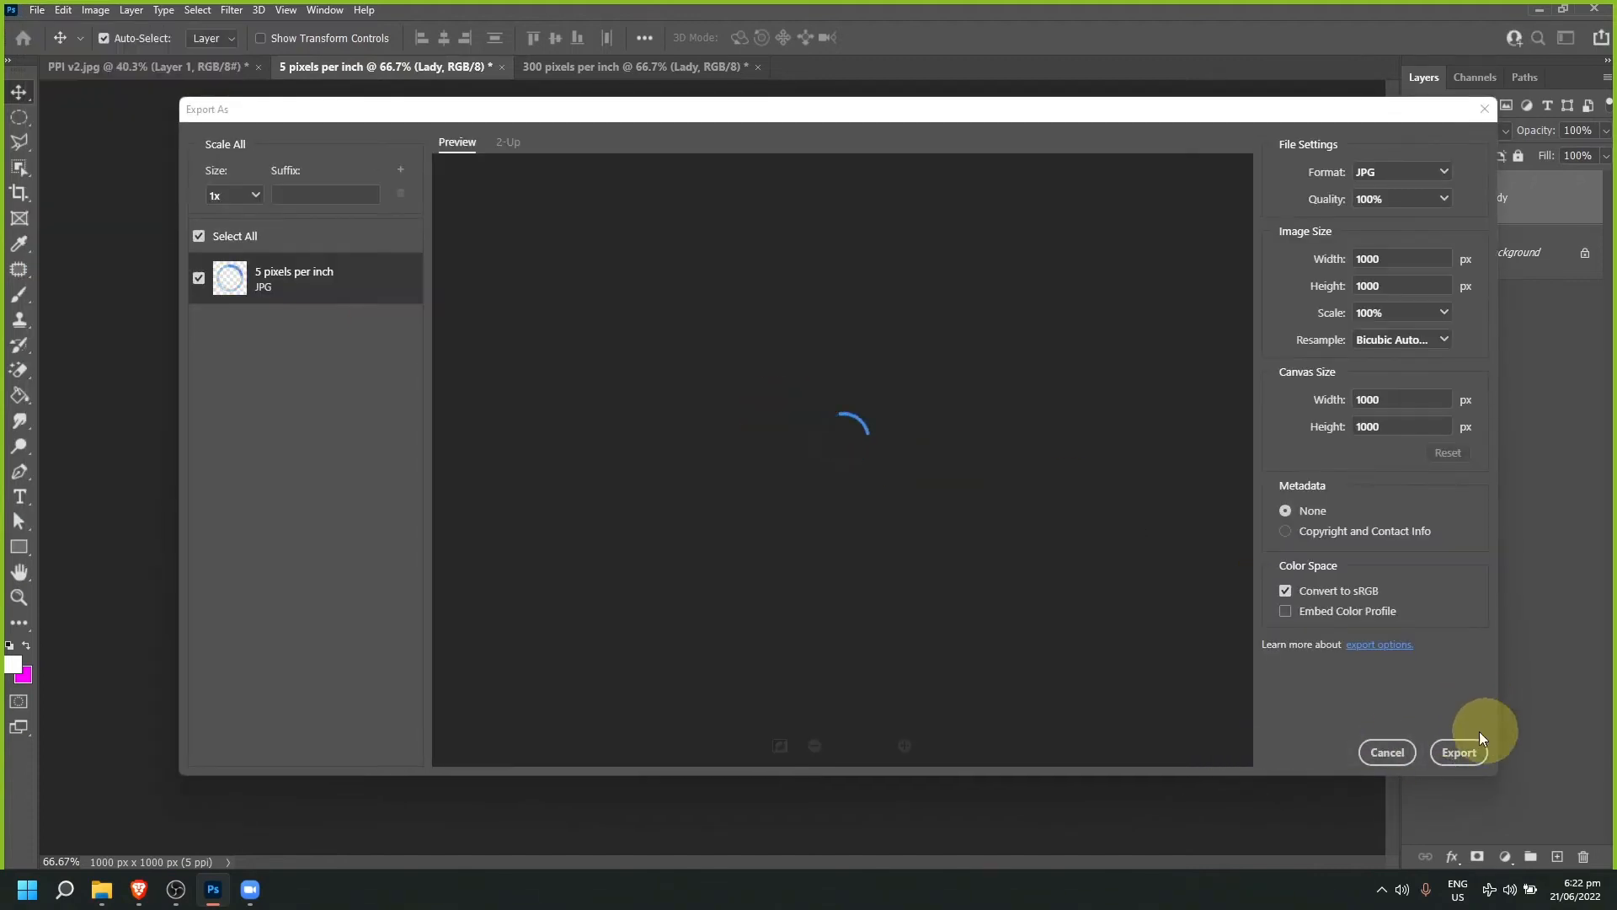
pyautogui.click(1478, 755)
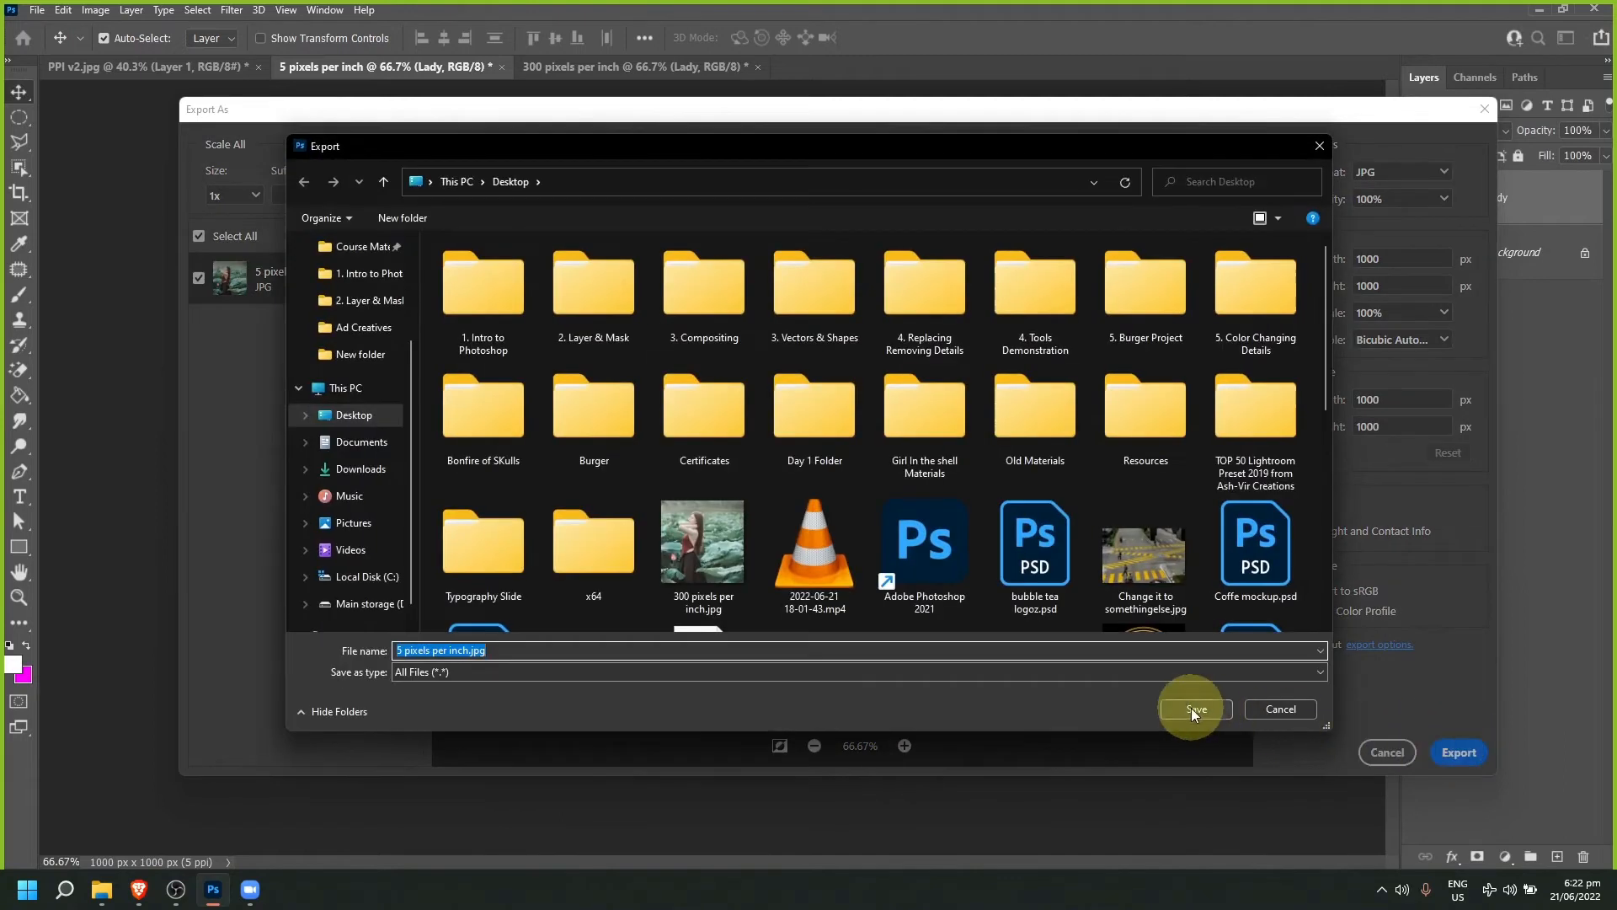
pyautogui.click(1191, 708)
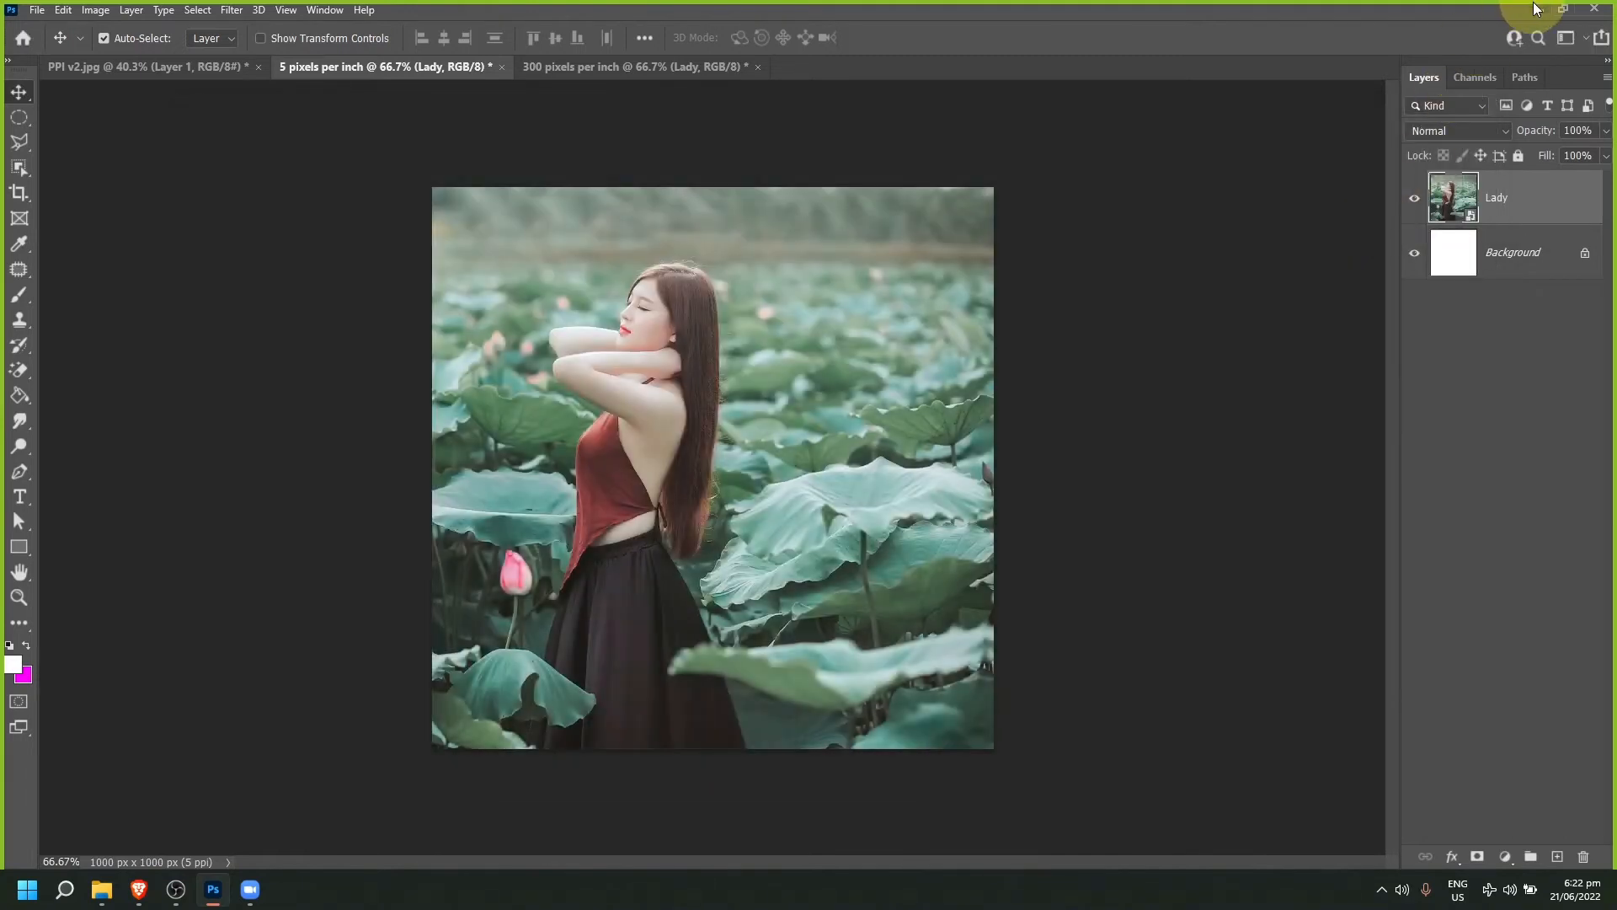
# Step: Show the Windows desktop and move the two exported JPG files apart in one row, 300 pixels per inch.jpg first
pyautogui.click(1539, 9)
pyautogui.press('super+d')
pyautogui.moveTo(59, 218); pyautogui.dragTo(558, 316)
pyautogui.moveTo(47, 216); pyautogui.dragTo(746, 294)
pyautogui.moveTo(33, 126); pyautogui.dragTo(1049, 315)
# Step: Open 5 pixels per inch.jpg in the Photos viewer and place its restored window over the right half of the desktop
pyautogui.click(745, 295)
pyautogui.press('Return')
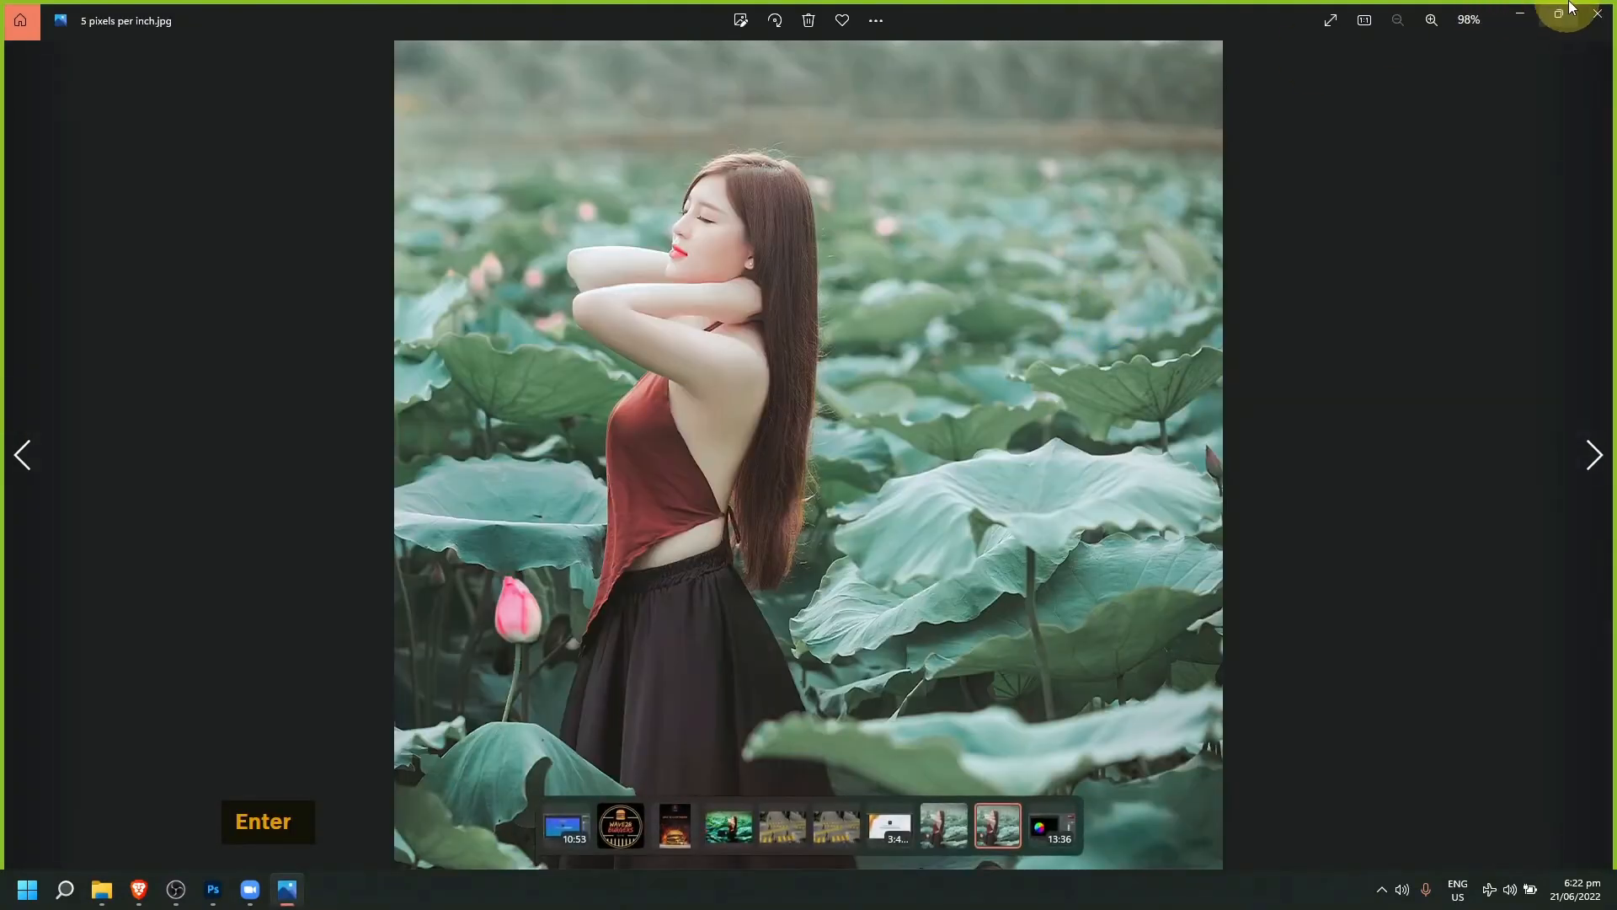
pyautogui.click(1568, 11)
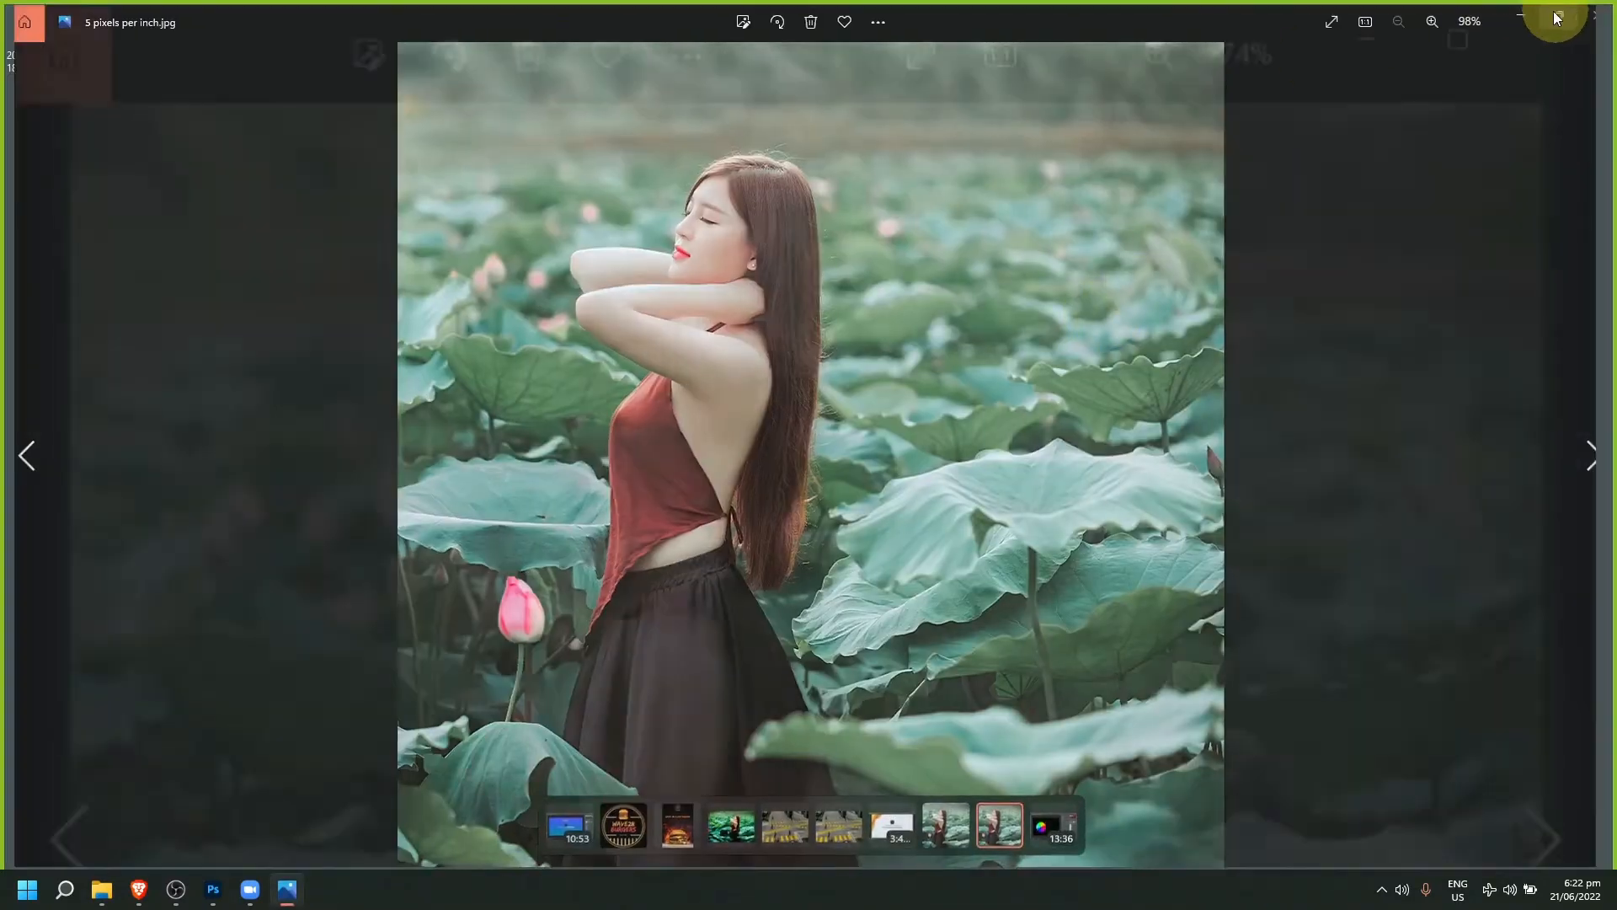
pyautogui.moveTo(720, 164); pyautogui.dragTo(1074, 95)
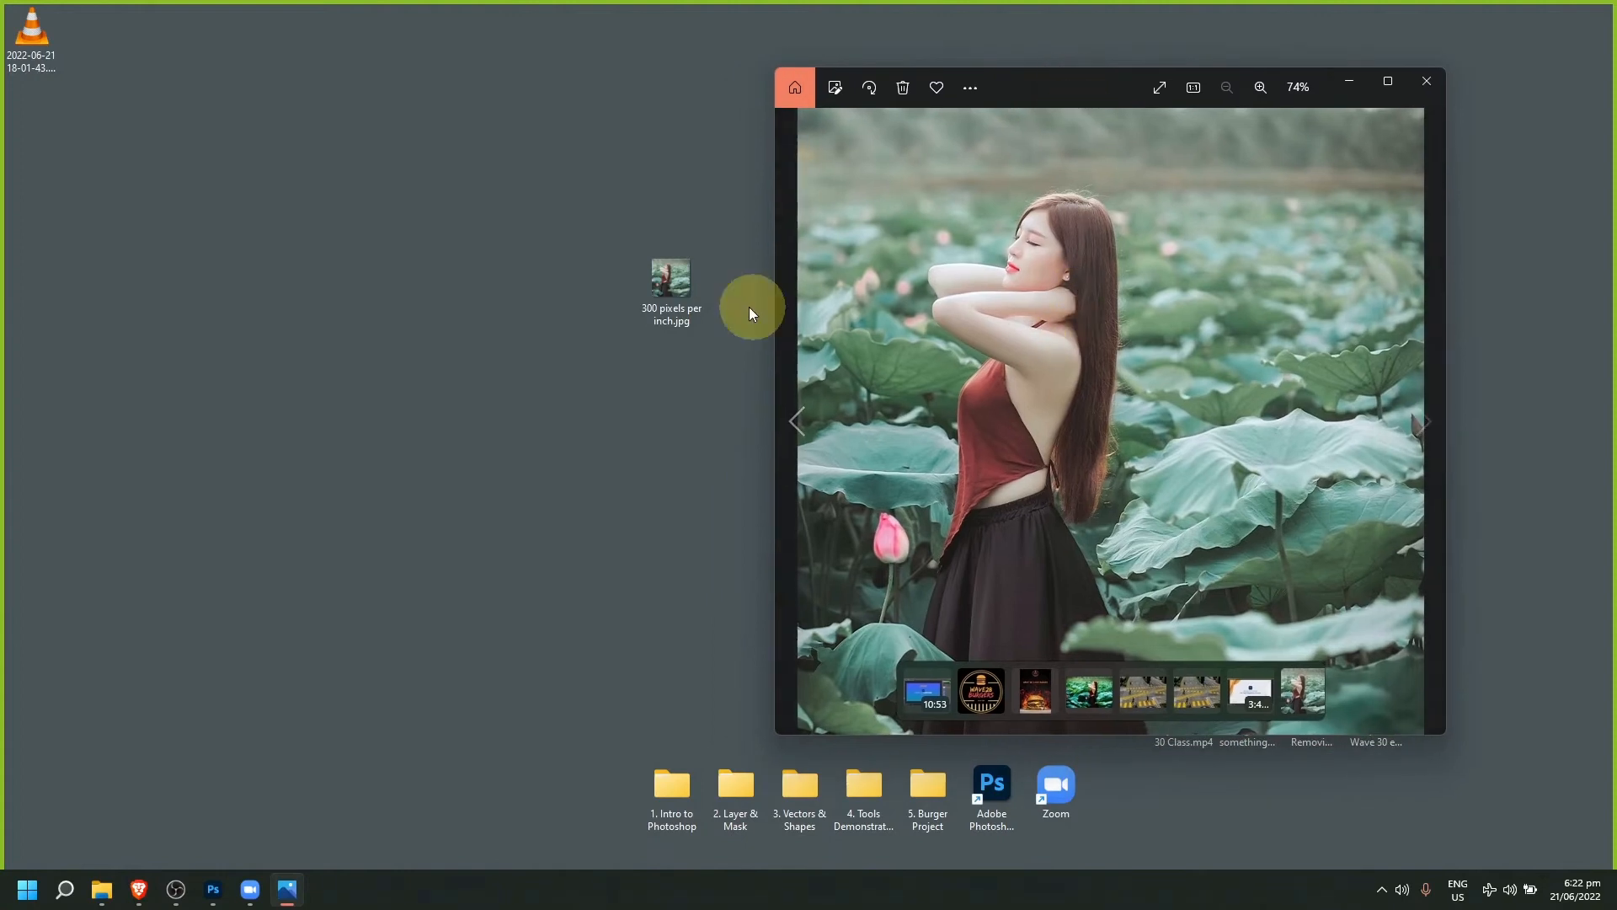
# Step: Open 300 pixels per inch.jpg in a restored window and set it edge to edge beside the 5 pixels per inch image
pyautogui.doubleClick(668, 287)
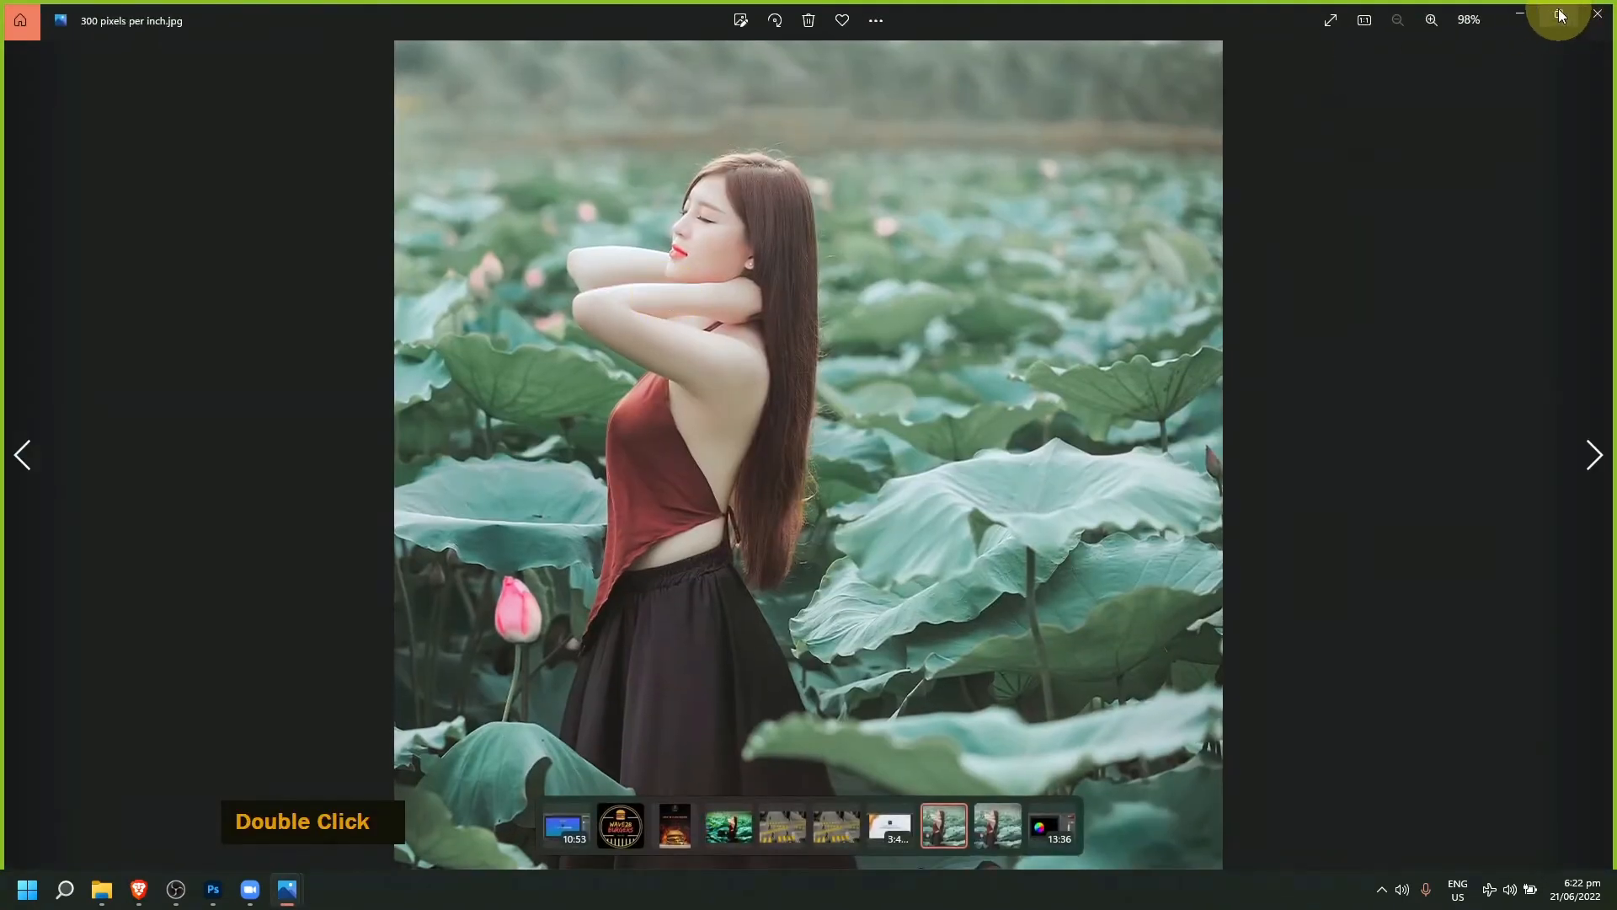
pyautogui.click(1557, 18)
pyautogui.moveTo(744, 158); pyautogui.dragTo(460, 83)
pyautogui.moveTo(1038, 91); pyautogui.dragTo(1059, 84)
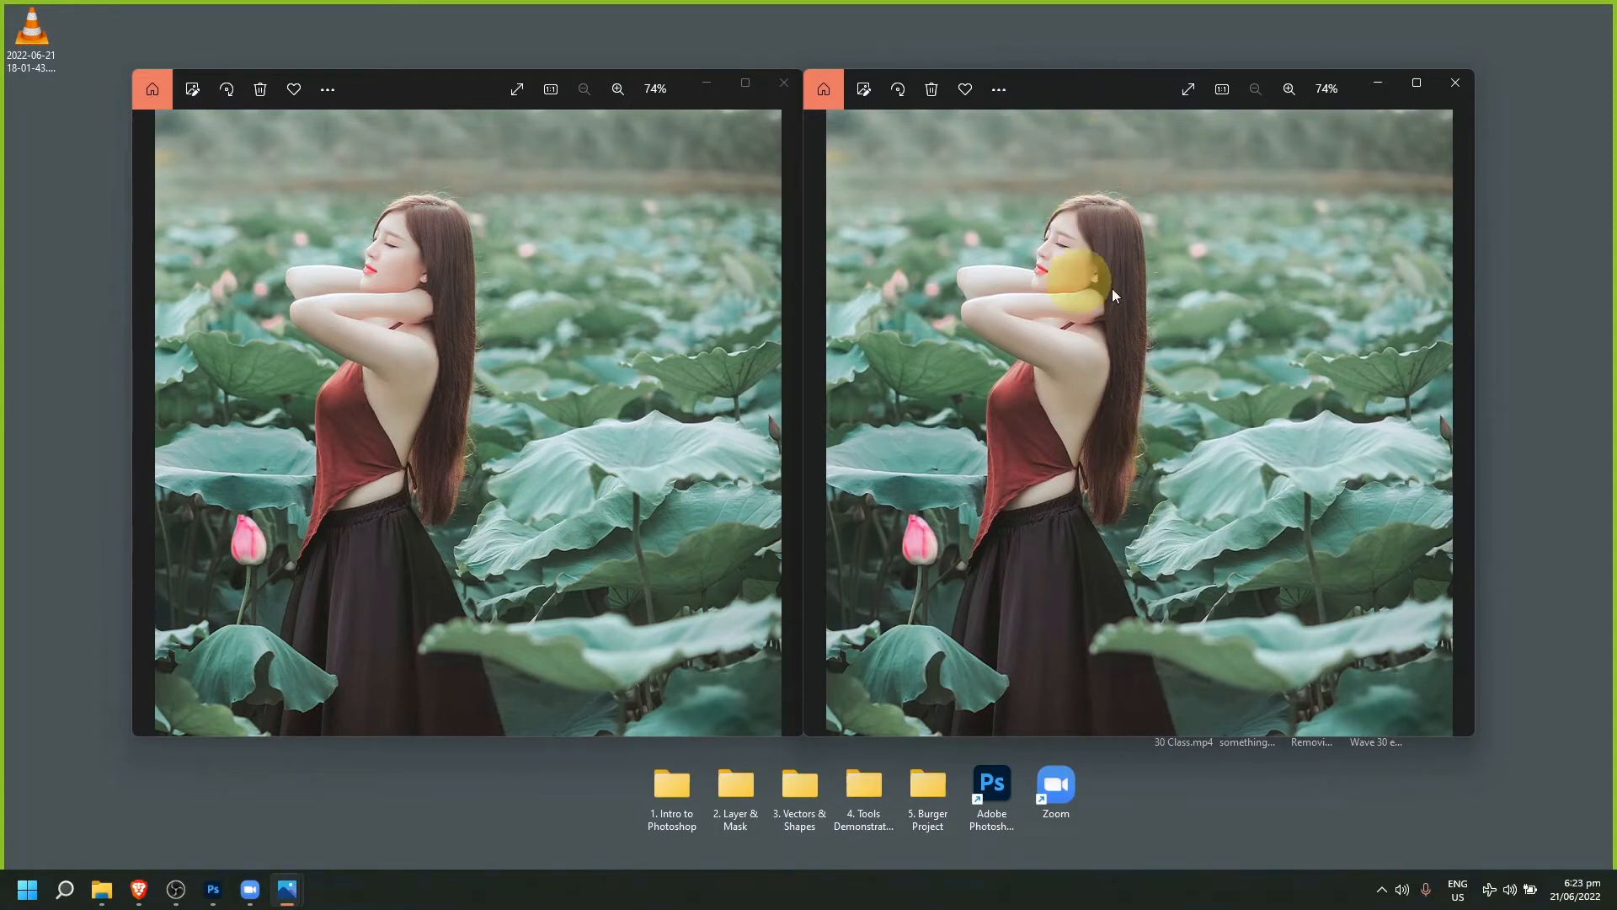
# Step: Magnify both images to 379% on the woman's face and align the views to compare their sharpness
pyautogui.scroll(5, 1092, 271)
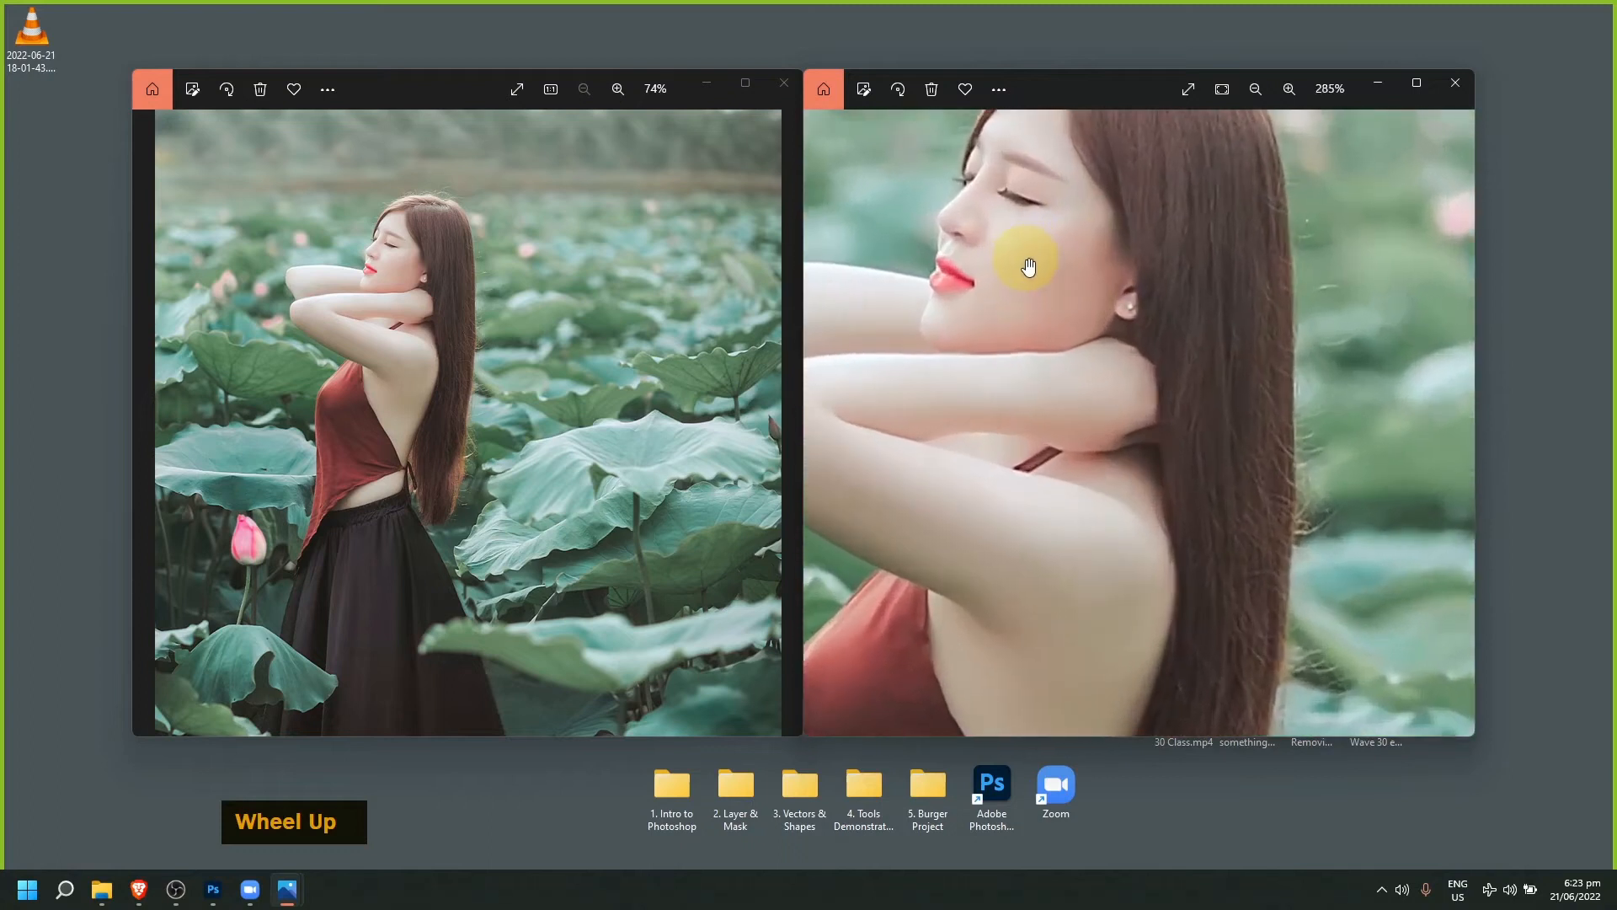
pyautogui.scroll(2, 1043, 304)
pyautogui.moveTo(1043, 304); pyautogui.dragTo(935, 397)
pyautogui.click(389, 370)
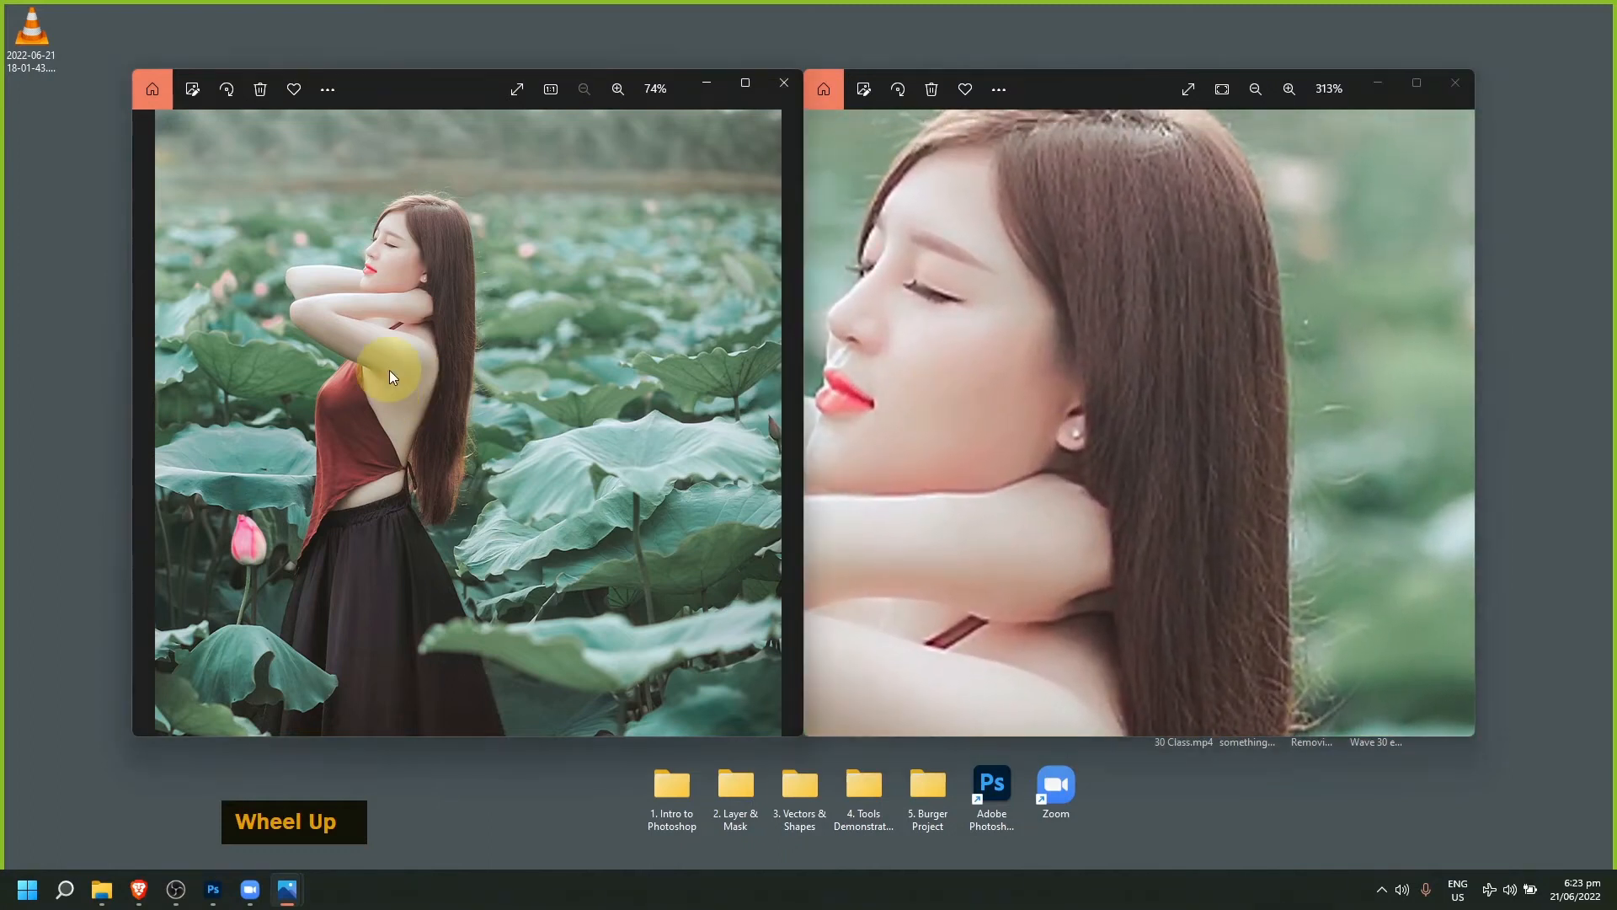
pyautogui.scroll(6, 335, 367)
pyautogui.moveTo(444, 320); pyautogui.dragTo(405, 462)
pyautogui.scroll(1, 456, 528)
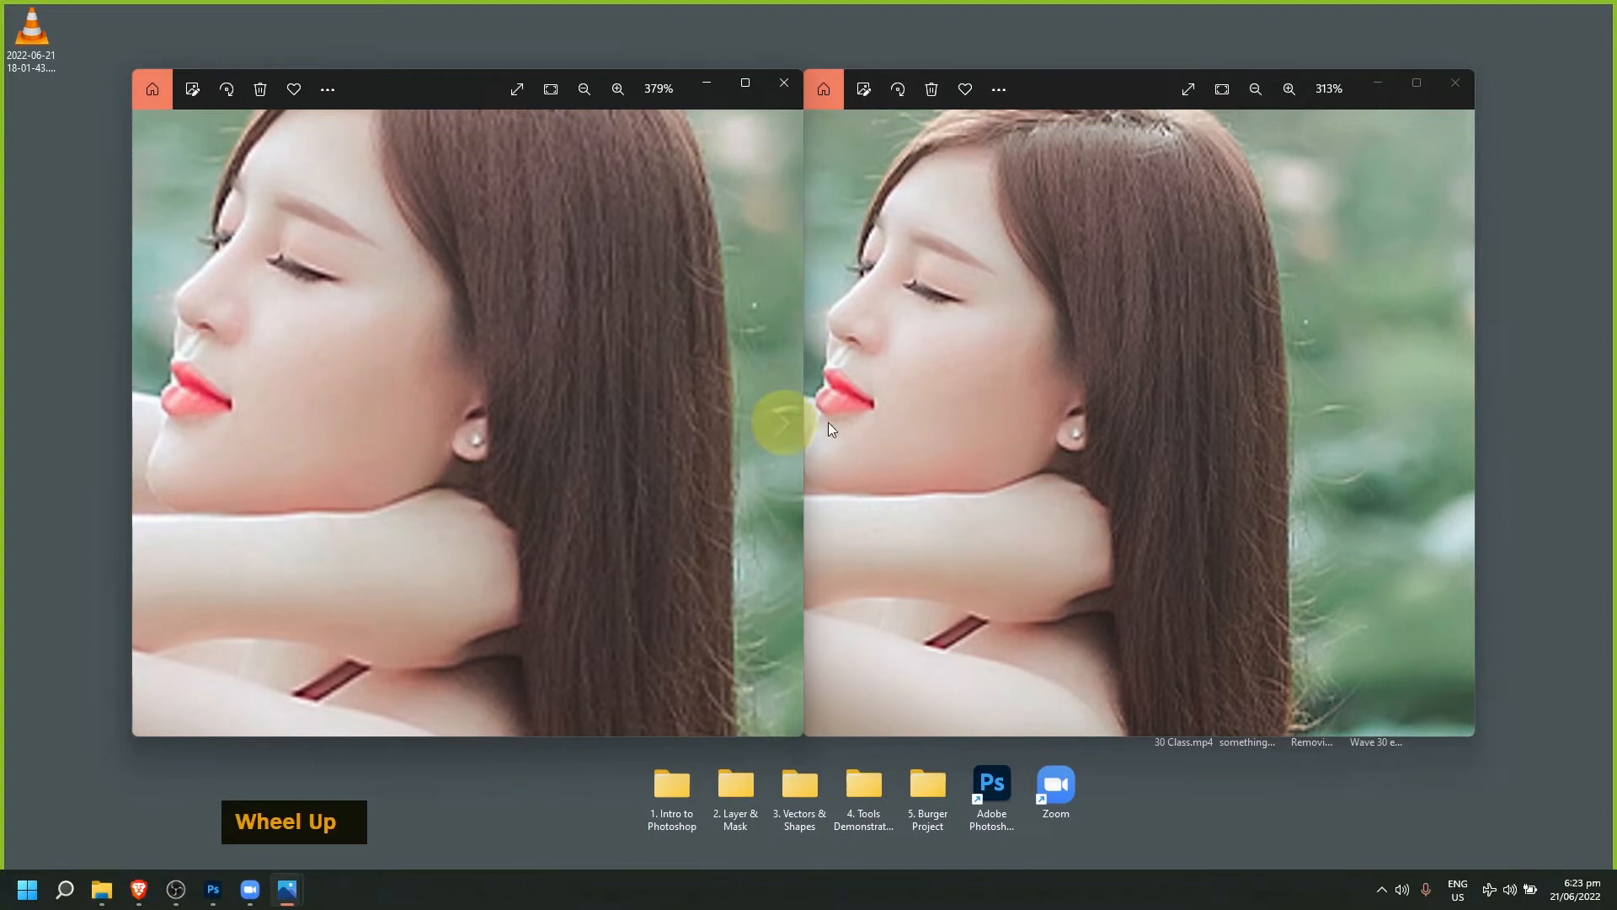
pyautogui.scroll(1, 993, 397)
pyautogui.moveTo(993, 396); pyautogui.dragTo(1068, 396)
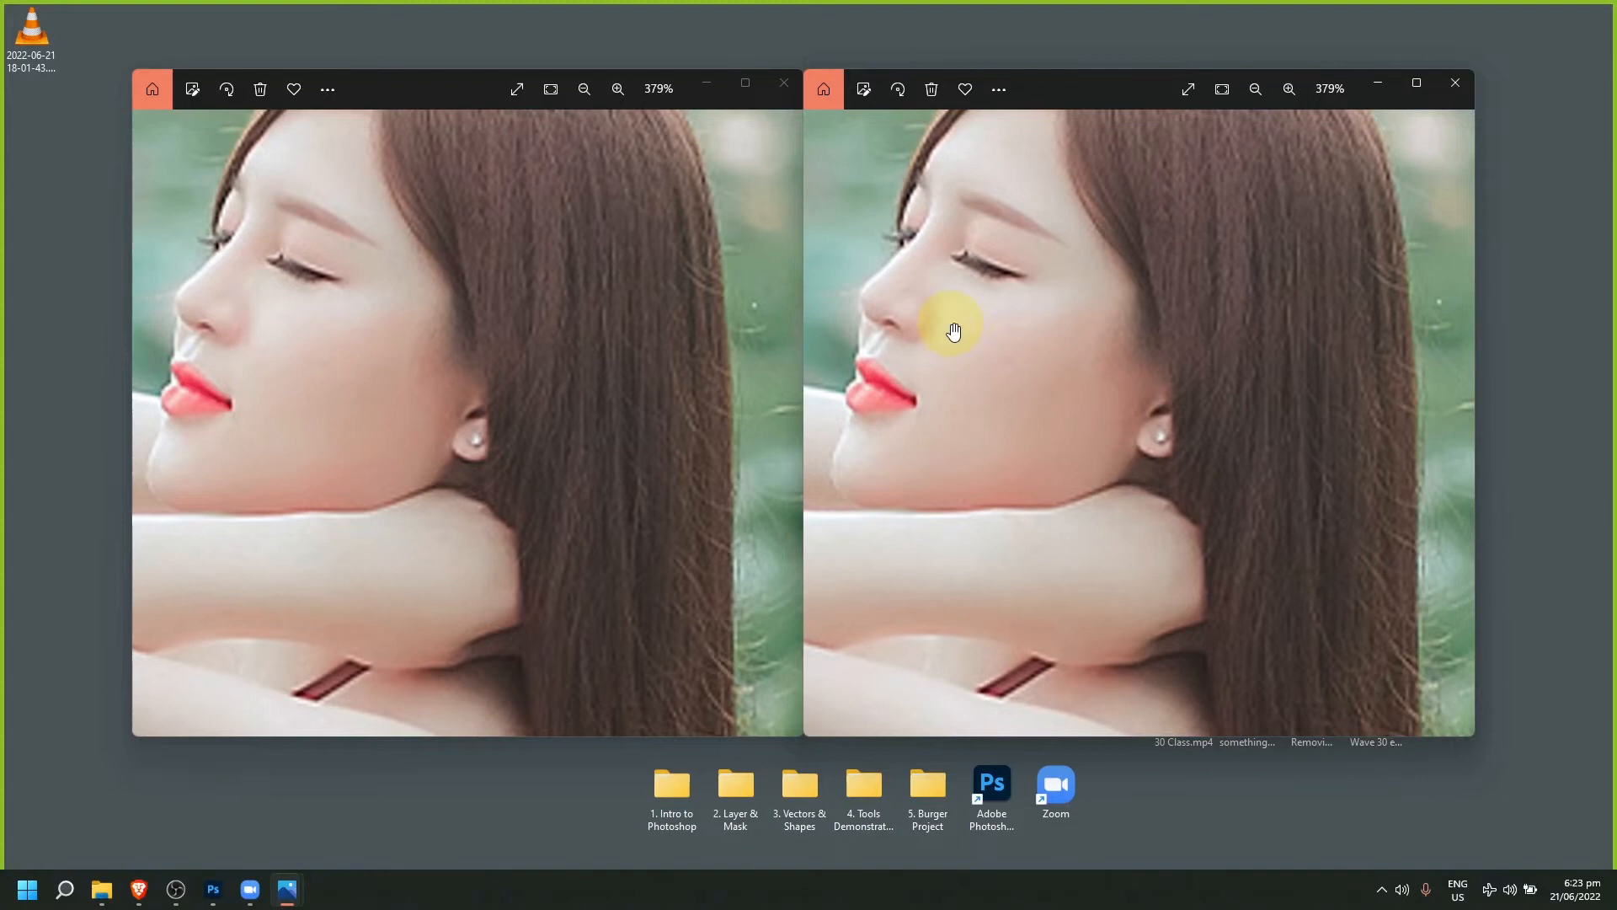
# Step: Compare the facial detail in both images at over 800% and again at 555% magnification, and close both image windows
pyautogui.scroll(4, 954, 326)
pyautogui.moveTo(954, 328); pyautogui.dragTo(1047, 350)
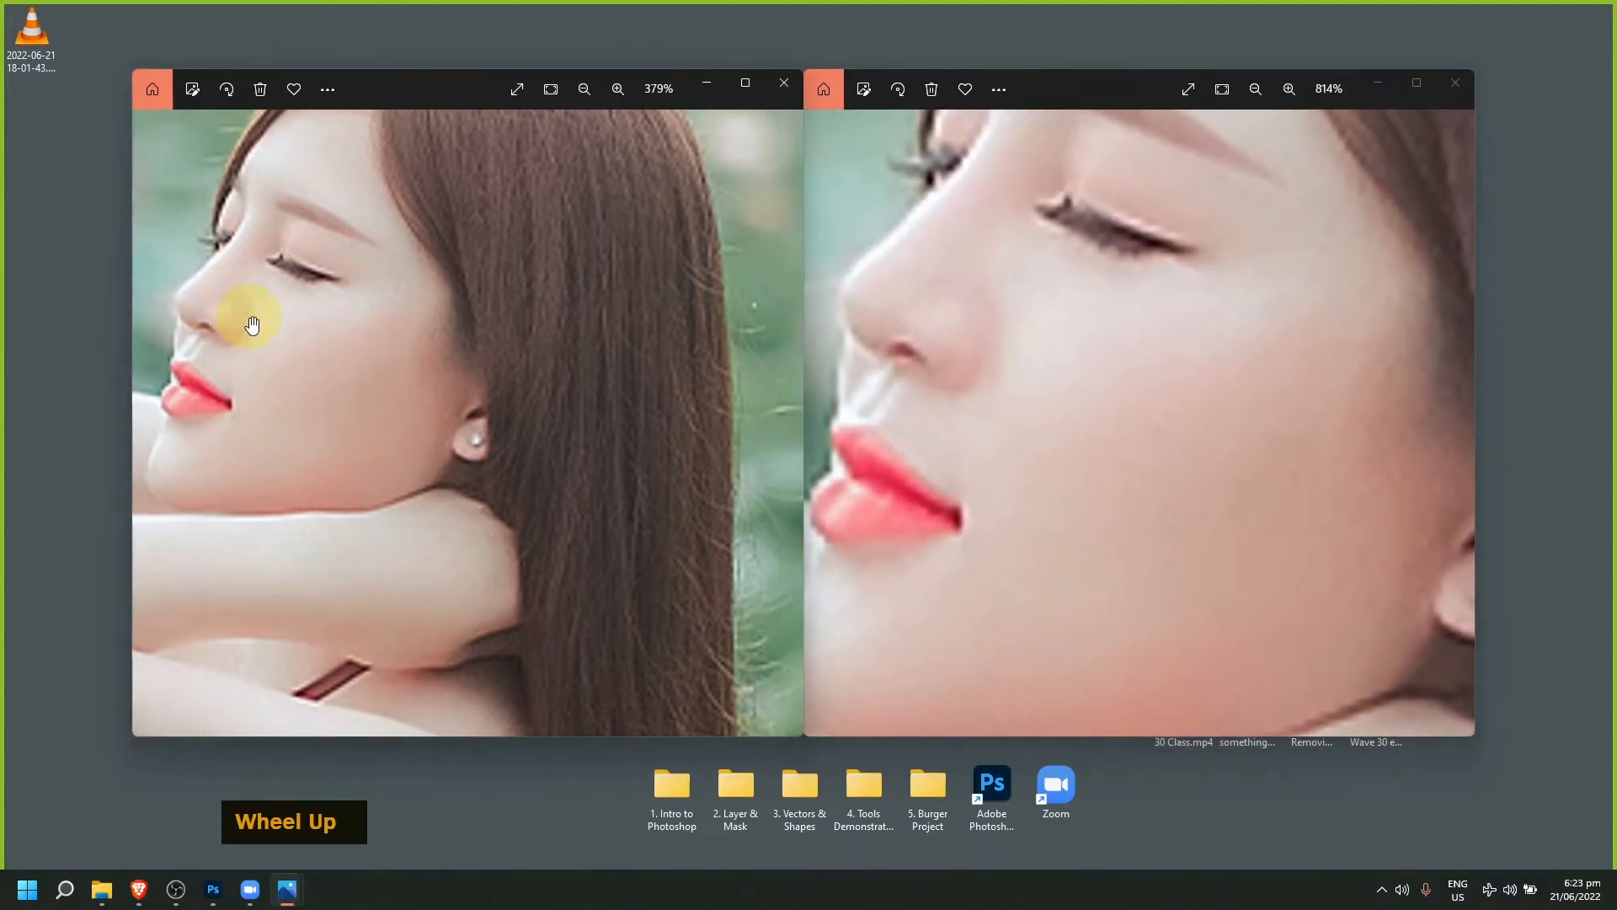
pyautogui.scroll(5, 240, 320)
pyautogui.moveTo(347, 343); pyautogui.dragTo(422, 314)
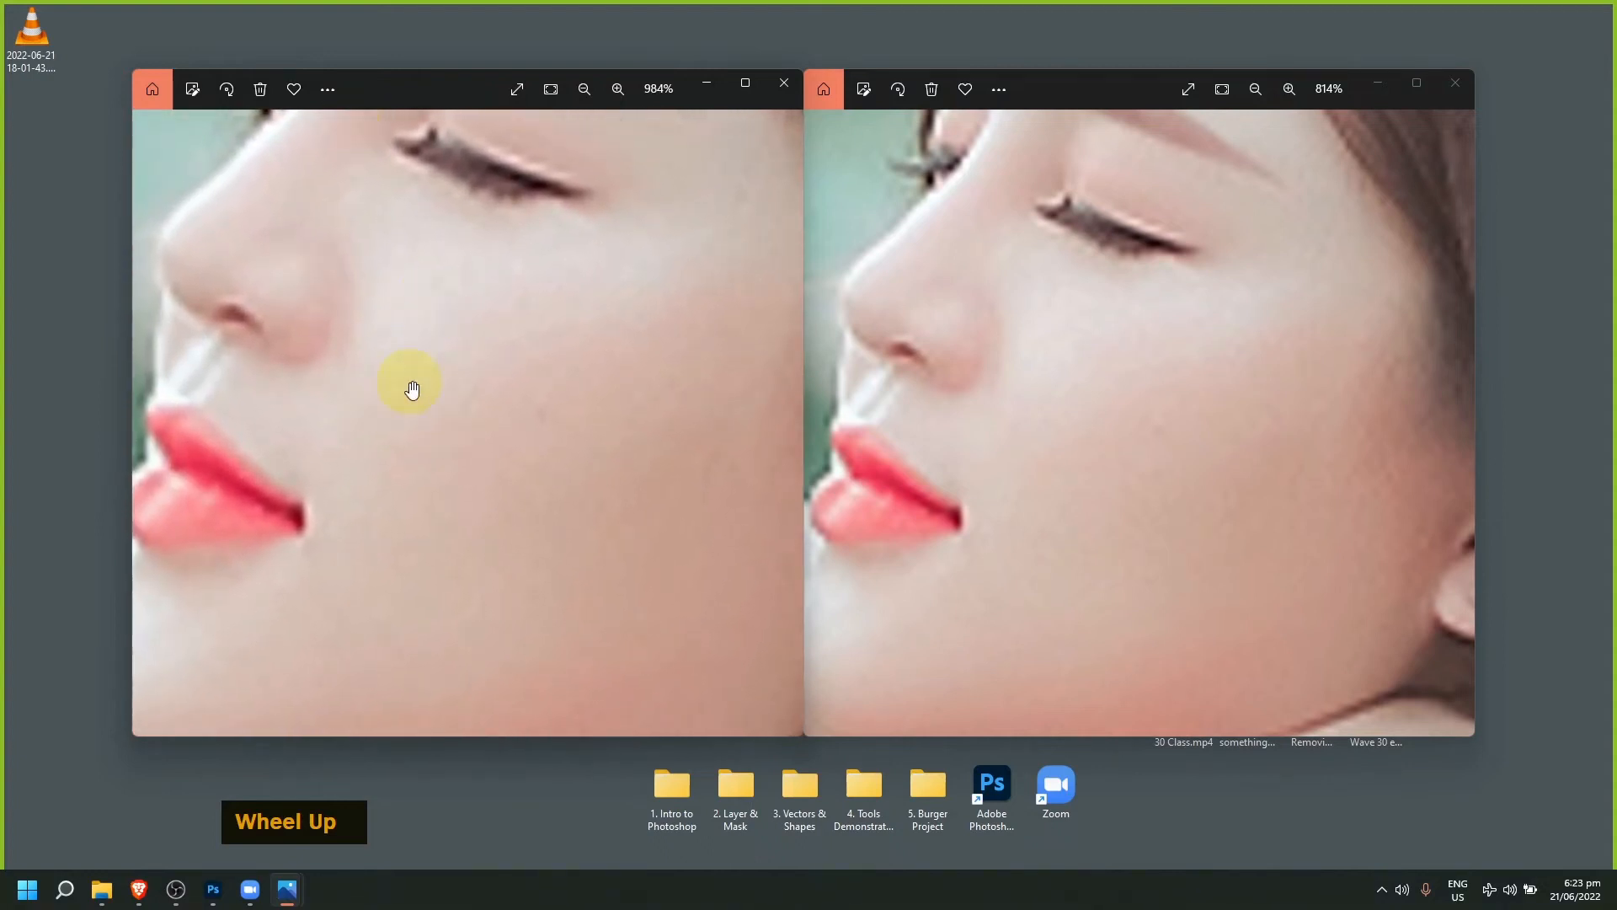
pyautogui.click(1332, 491)
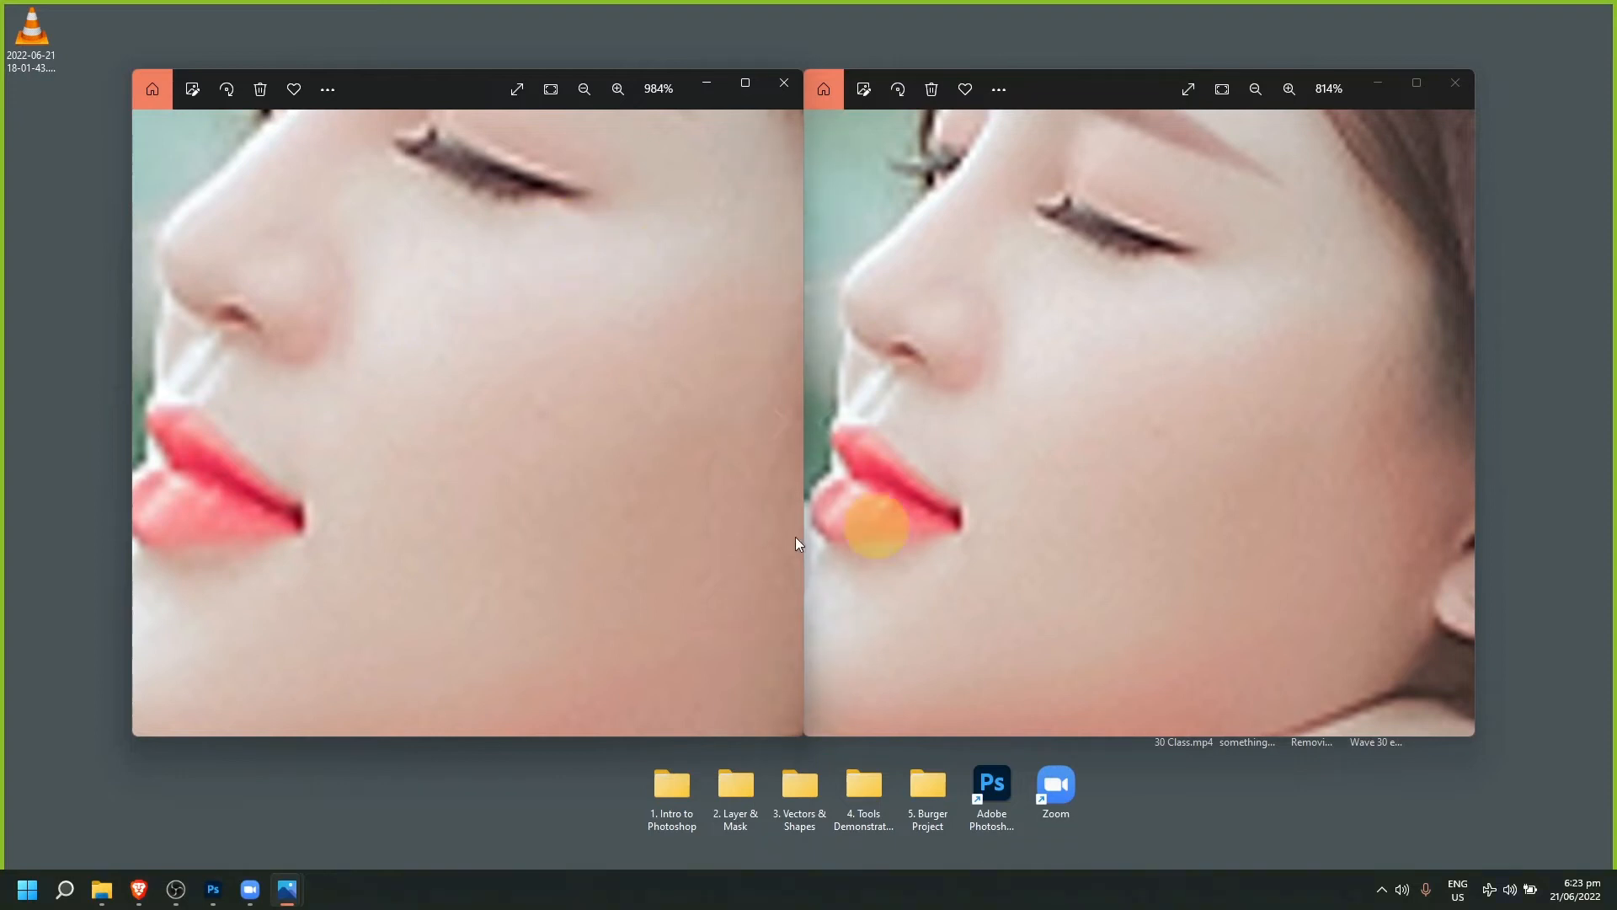
pyautogui.scroll(-3, 608, 511)
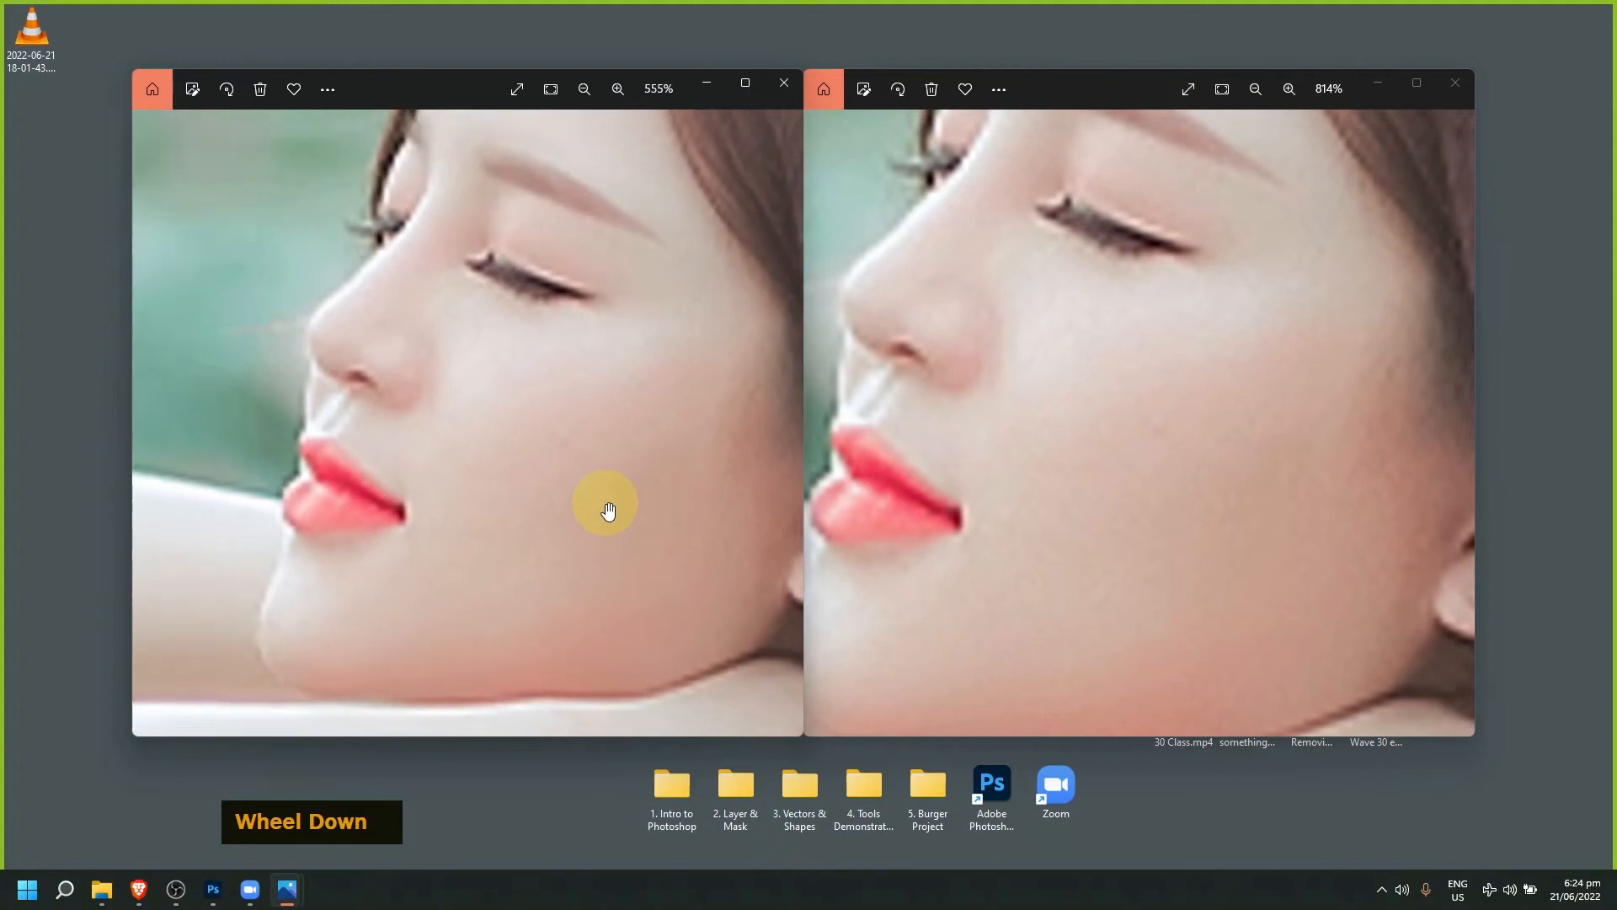
pyautogui.scroll(-3, 940, 502)
pyautogui.scroll(1, 942, 503)
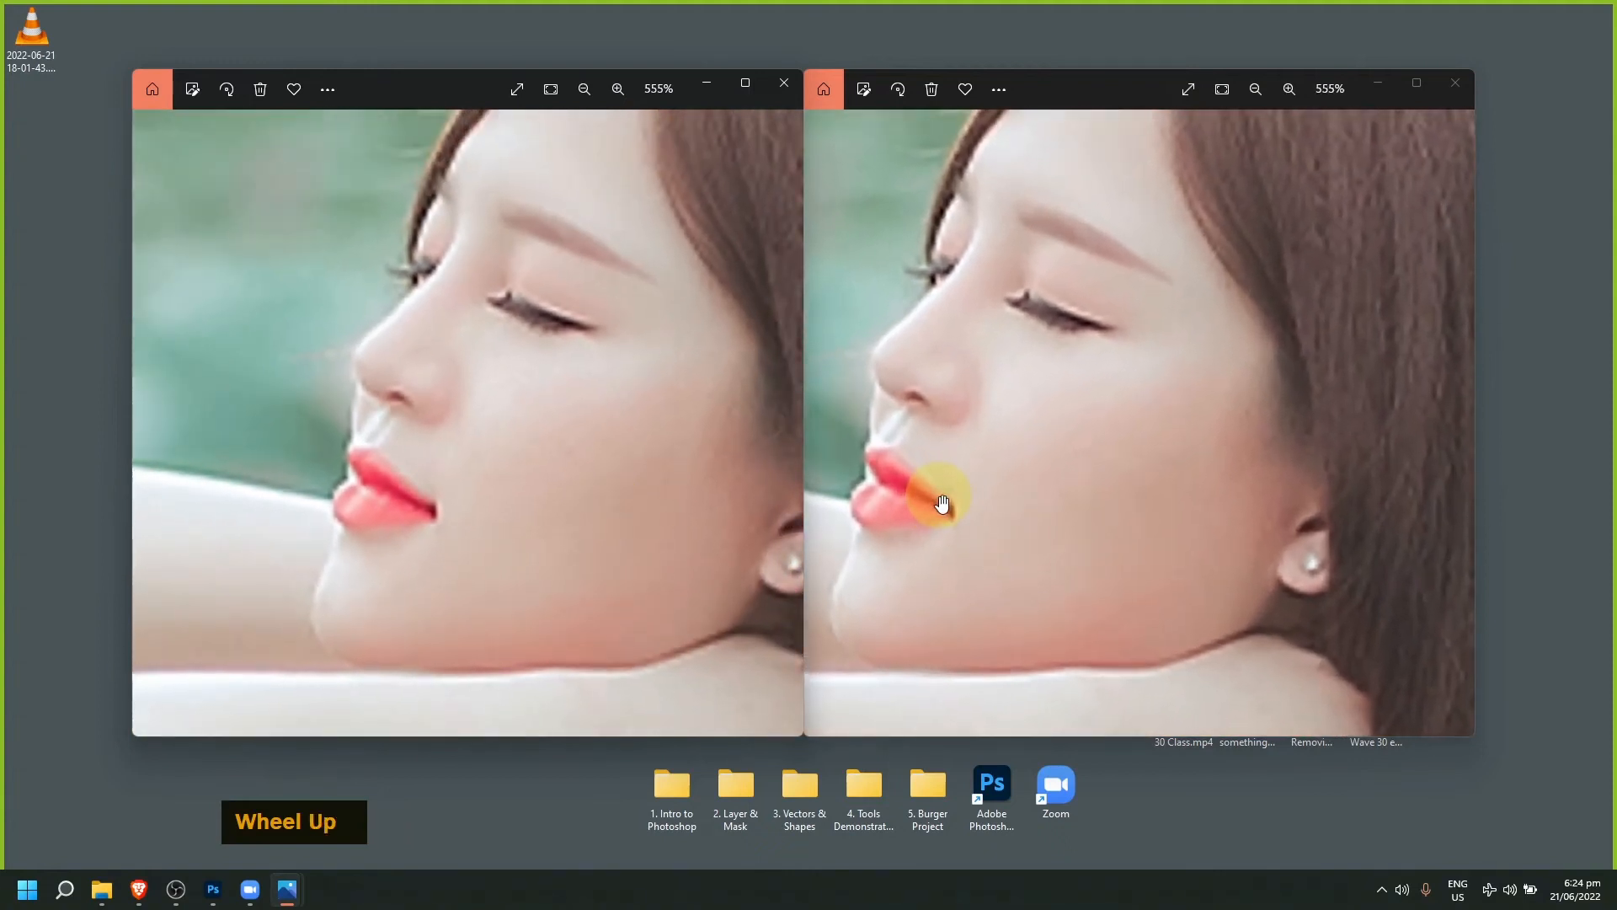
pyautogui.click(792, 85)
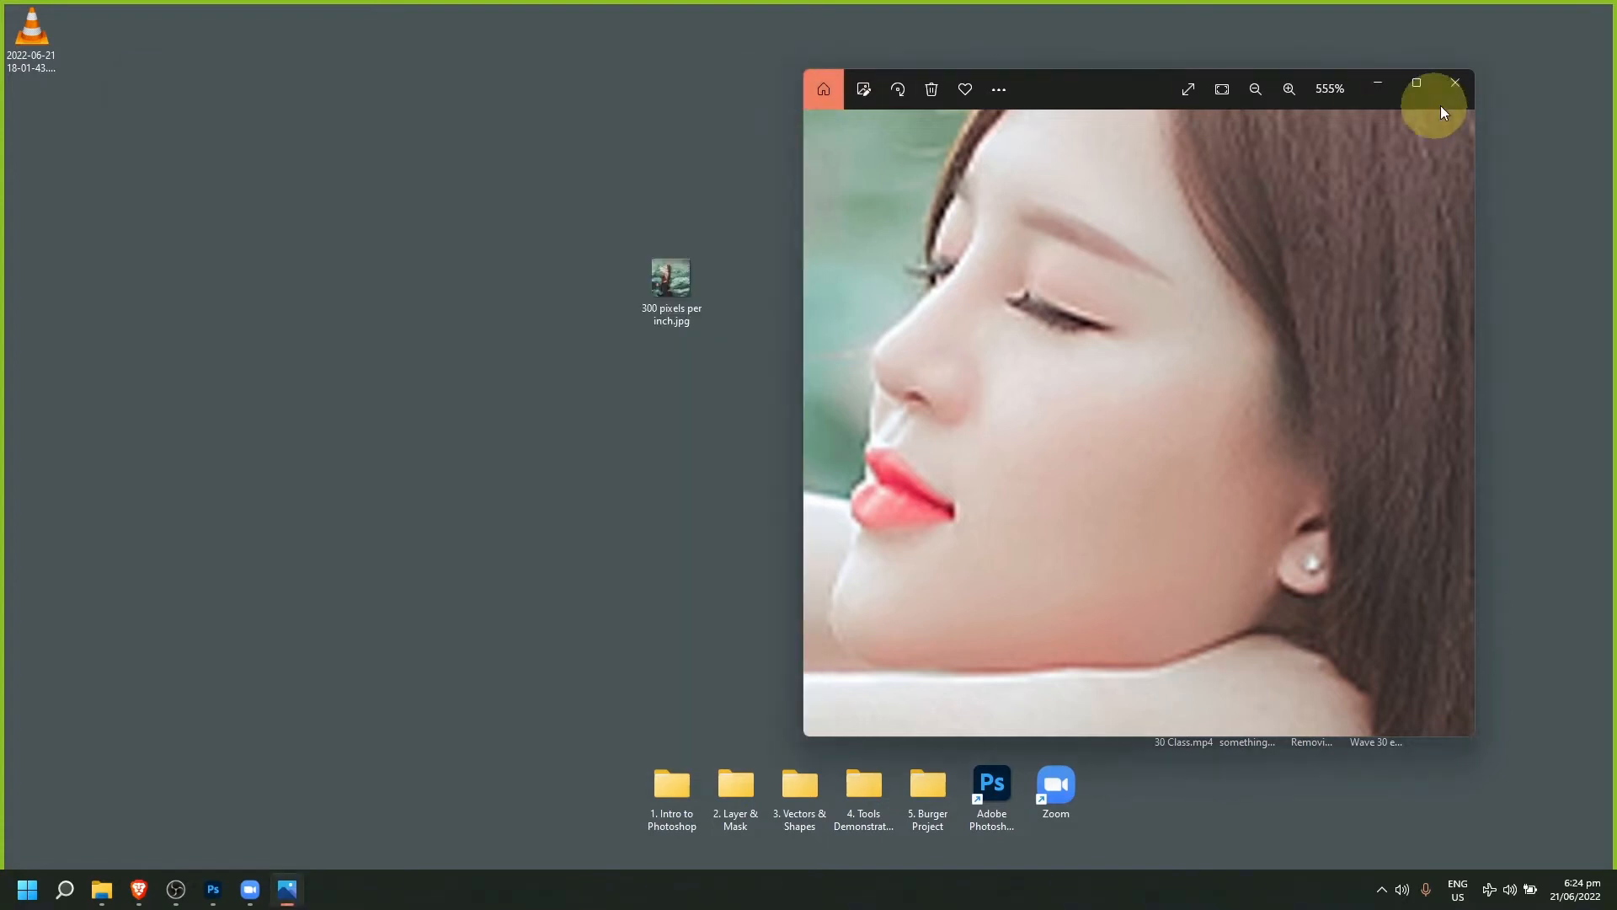
pyautogui.click(1464, 91)
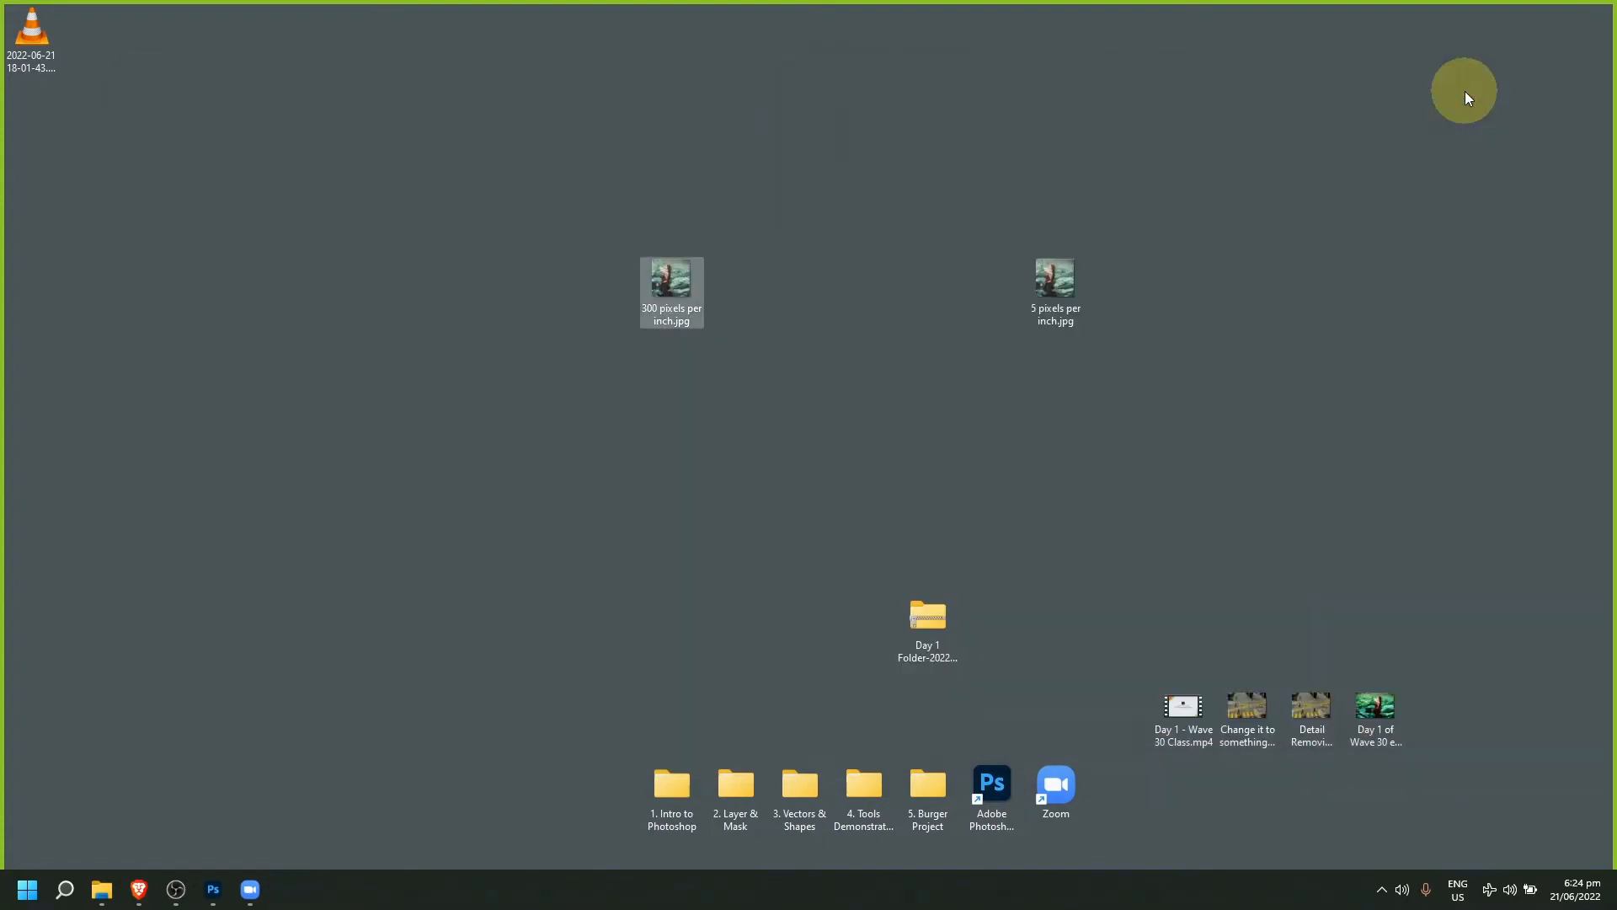
# Step: Open the file properties of 300 pixels per inch.jpg and show its detailed image attributes
pyautogui.rightClick(667, 288)
pyautogui.click(753, 534)
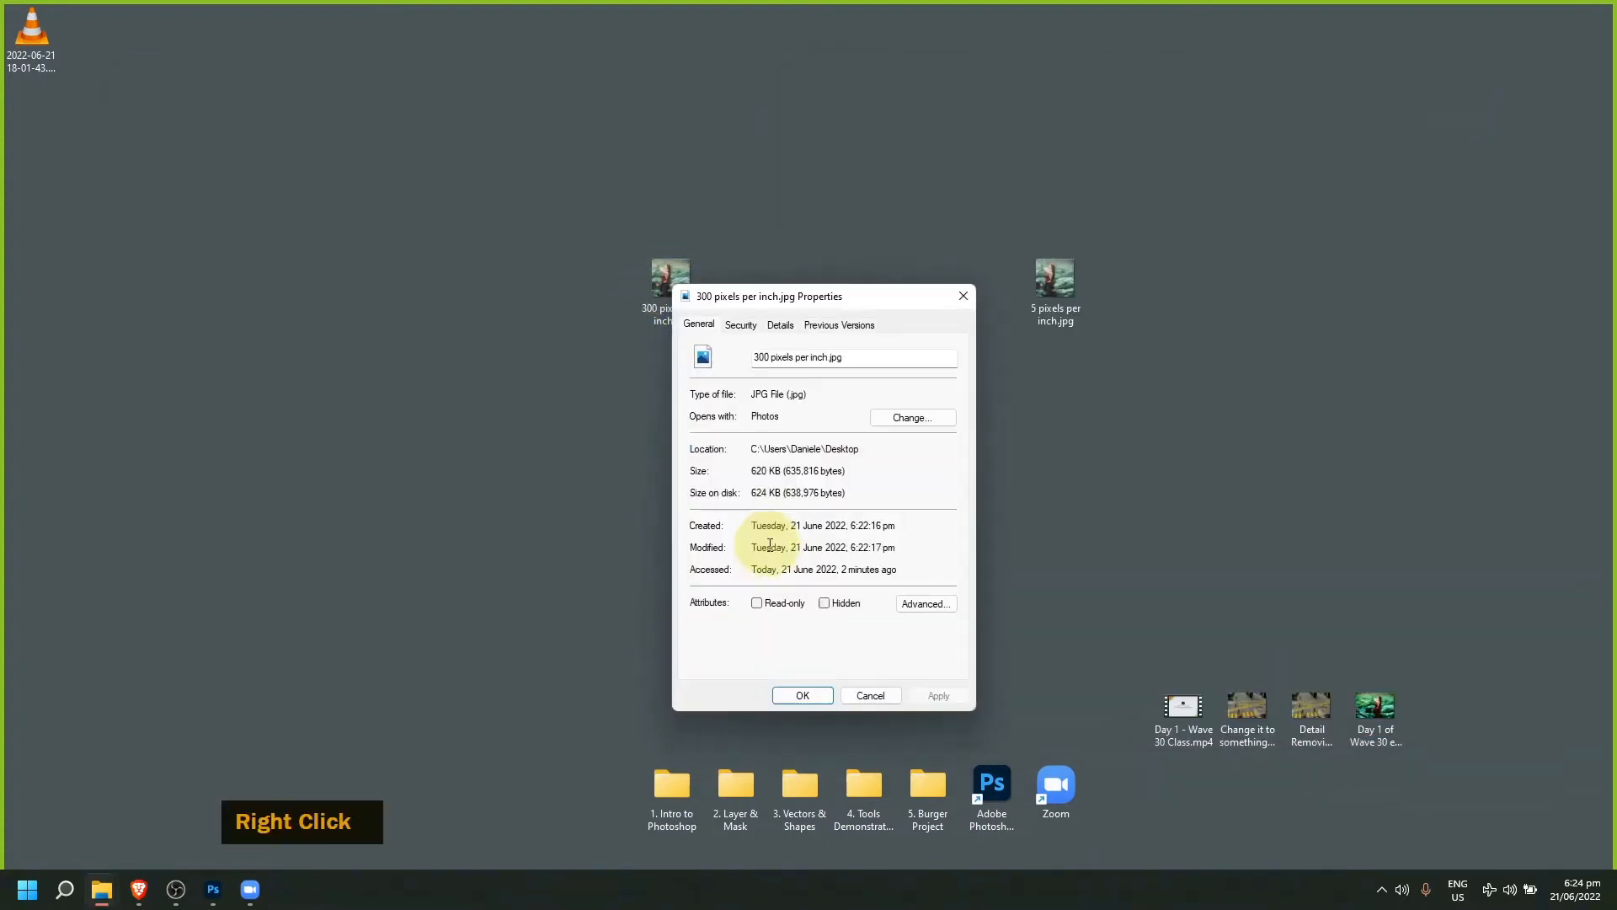
pyautogui.click(741, 325)
pyautogui.doubleClick(780, 325)
# Step: Show the detailed properties of 5 pixels per inch.jpg beside those of the 300 ppi file and compare their pixel dimensions
pyautogui.click(1054, 306)
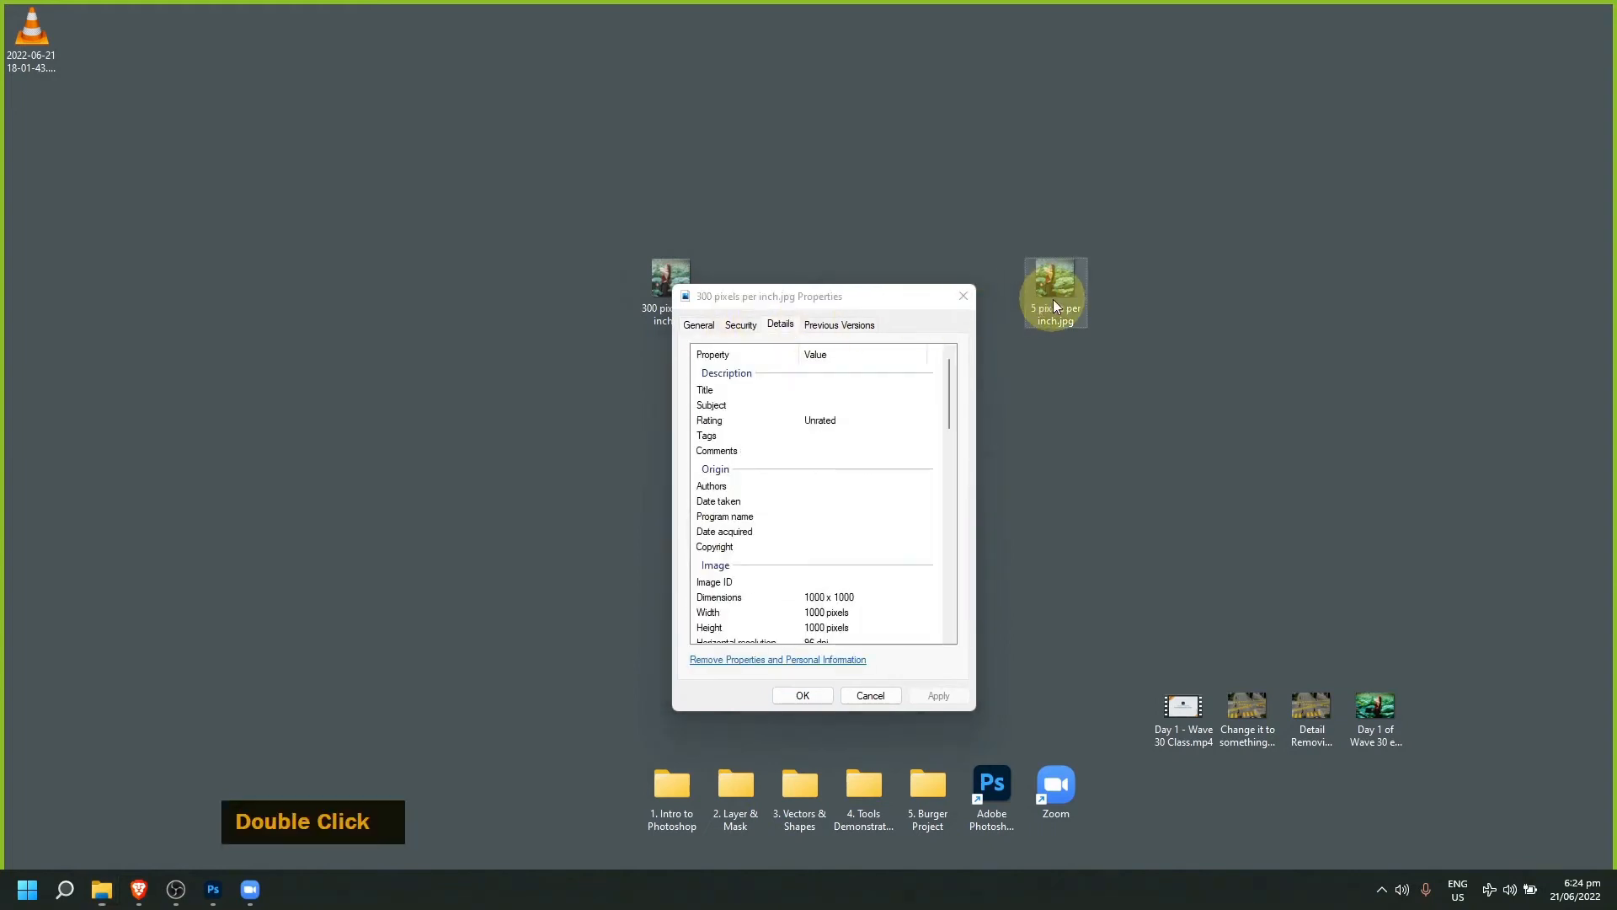
pyautogui.rightClick(1052, 300)
pyautogui.click(1111, 542)
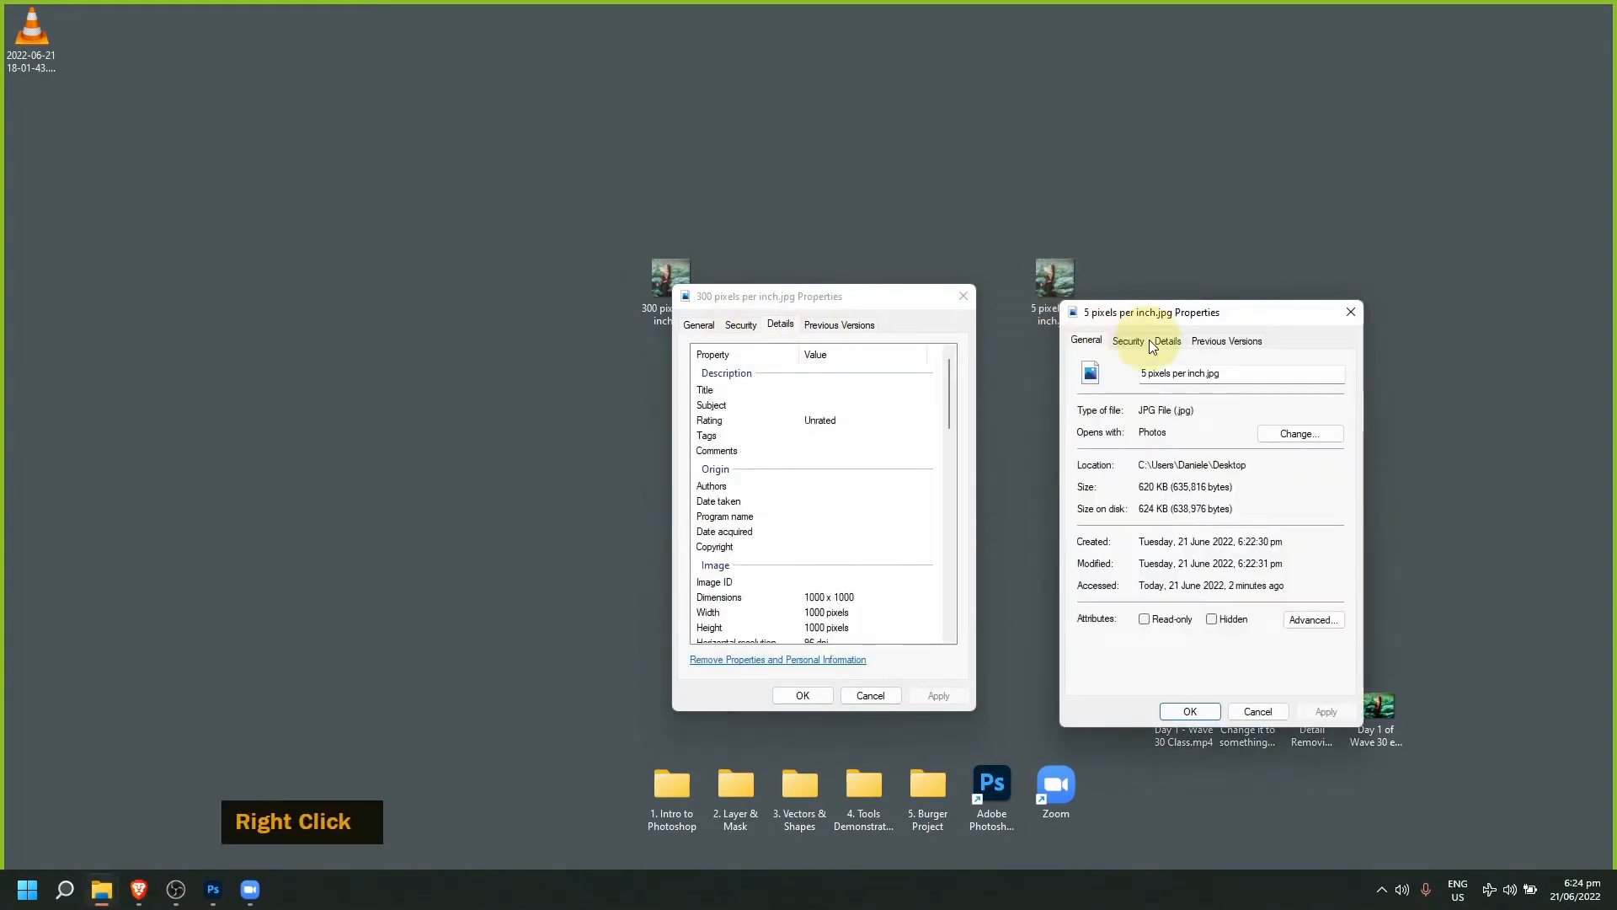
pyautogui.click(1152, 341)
pyautogui.moveTo(1143, 314); pyautogui.dragTo(1059, 299)
pyautogui.click(721, 300)
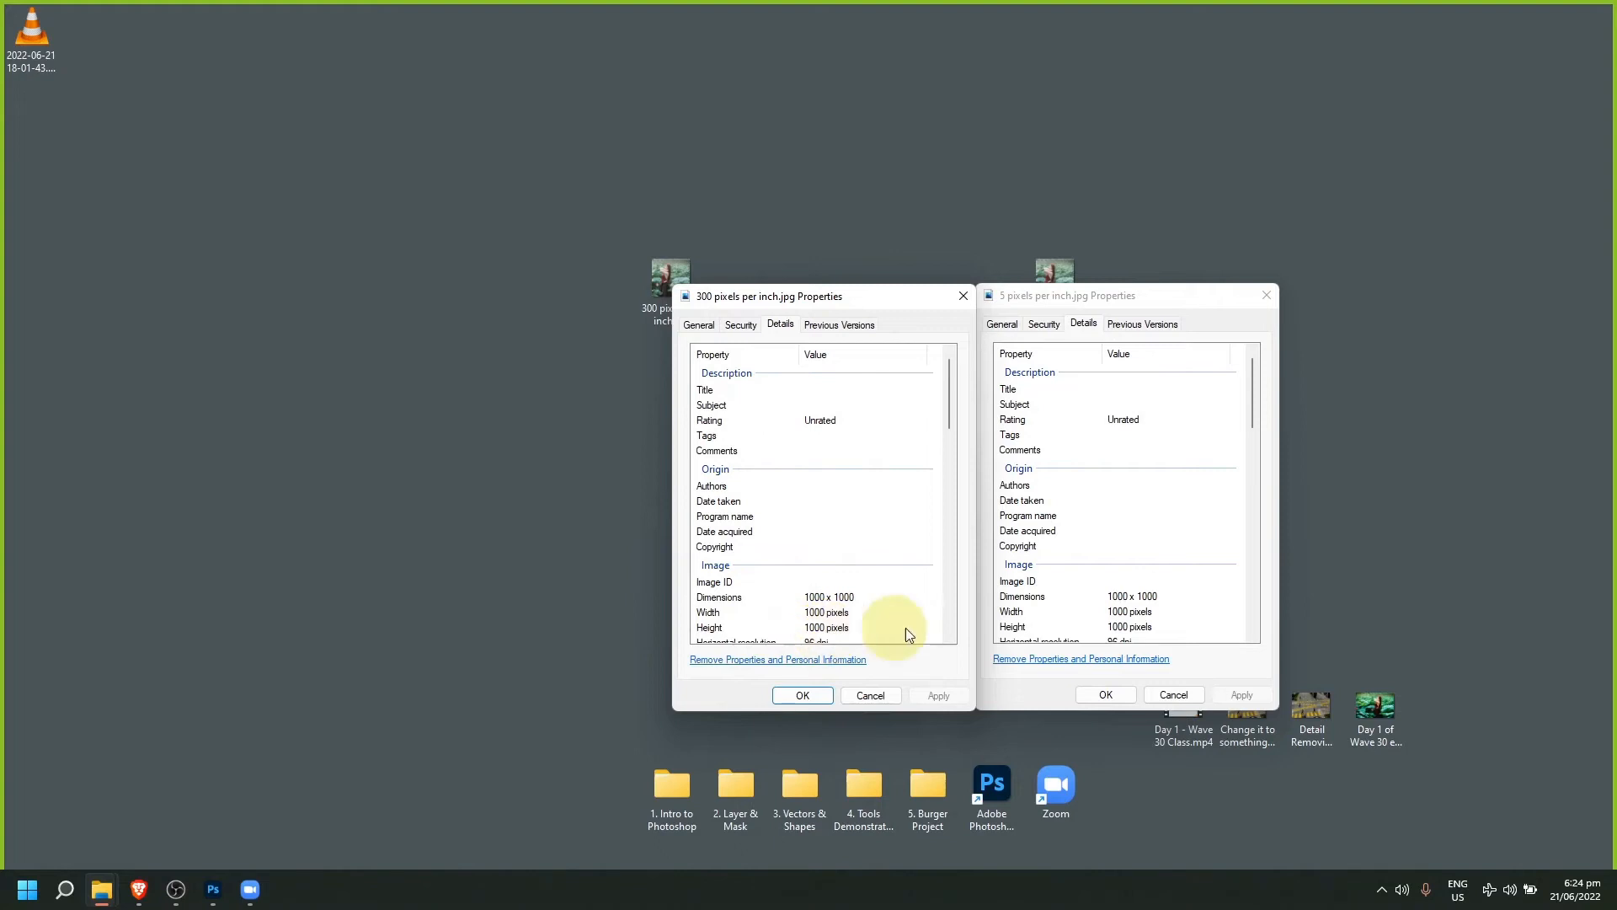
pyautogui.click(1127, 611)
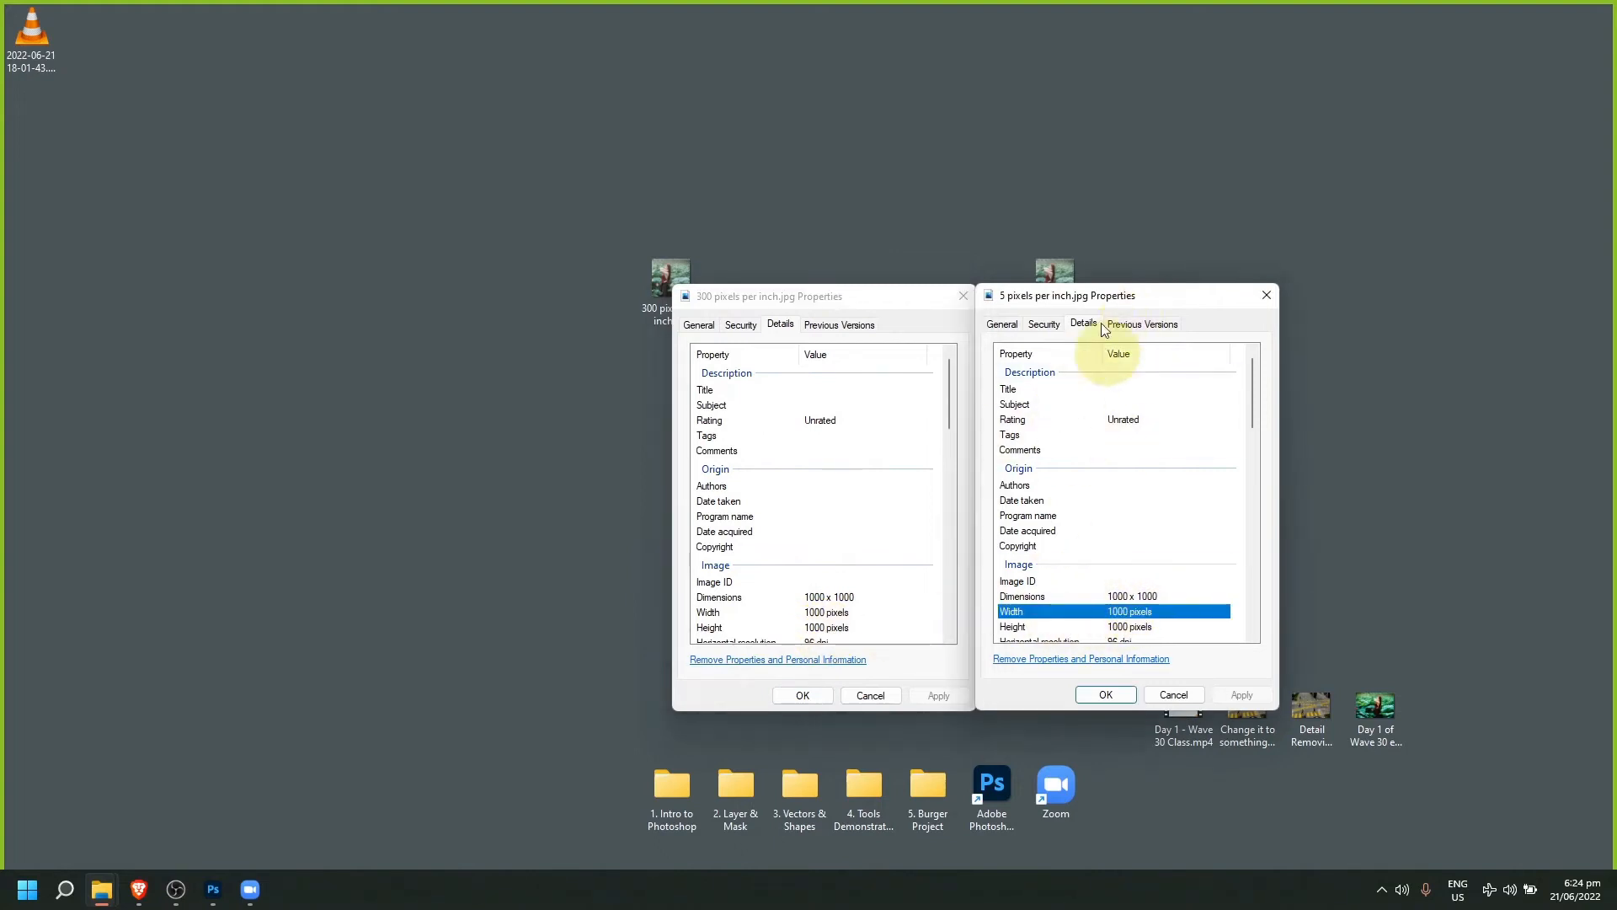
# Step: Switch to the Windows Calculator and multiply 1000 × 1000 to get the total pixel count
pyautogui.press('super+r')
pyautogui.write('calc')
pyautogui.press('Return')
pyautogui.write('1000 × 1000')
pyautogui.press('Return')
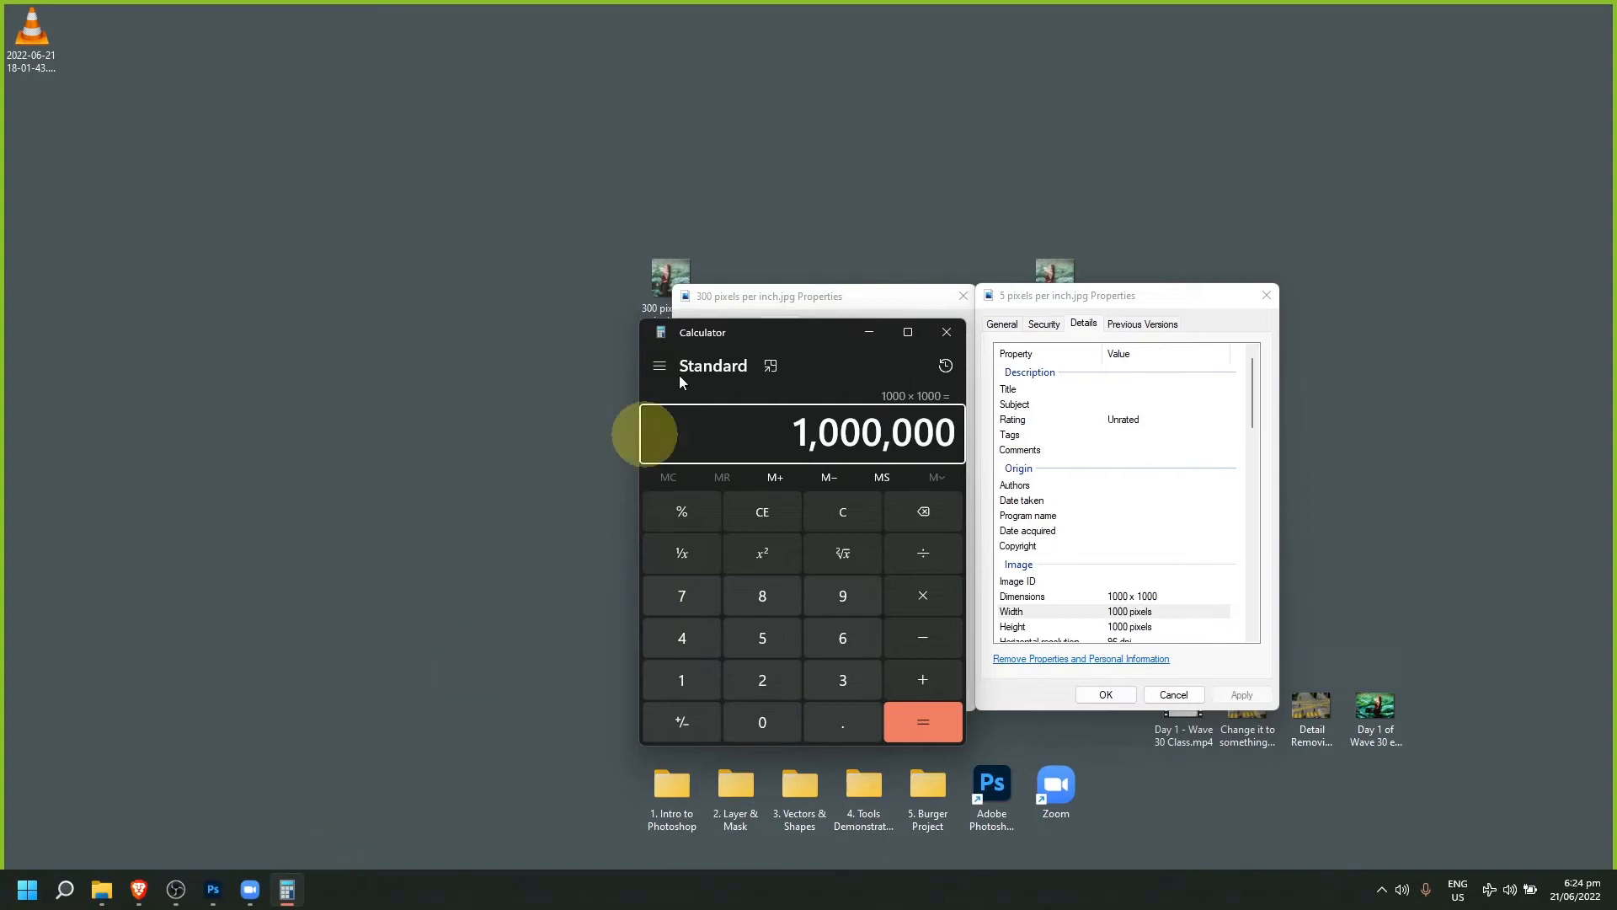
# Step: Arrange the Calculator and both Properties windows side by side to check the calculation against the listed image dimensions
pyautogui.moveTo(787, 344); pyautogui.dragTo(447, 336)
pyautogui.moveTo(791, 299)
pyautogui.mouseDown()
pyautogui.moveTo(781, 316)
pyautogui.moveTo(739, 303)
pyautogui.moveTo(773, 304)
pyautogui.mouseUp()
pyautogui.moveTo(1054, 296)
pyautogui.mouseDown()
pyautogui.moveTo(1094, 301)
pyautogui.moveTo(1043, 301)
pyautogui.mouseUp()
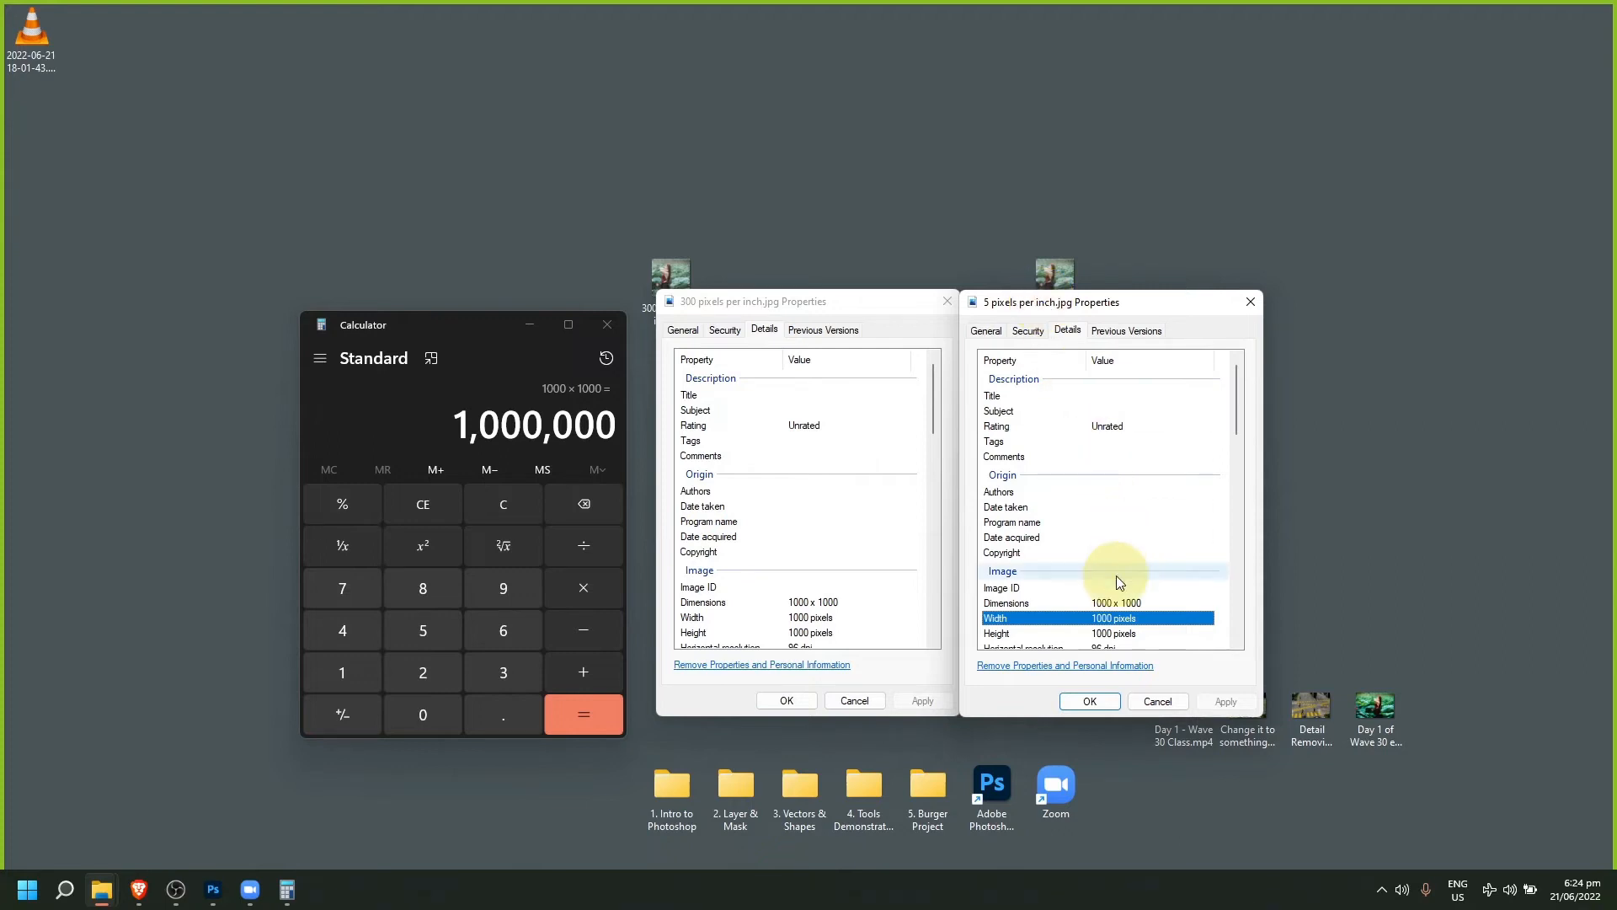
pyautogui.click(1135, 551)
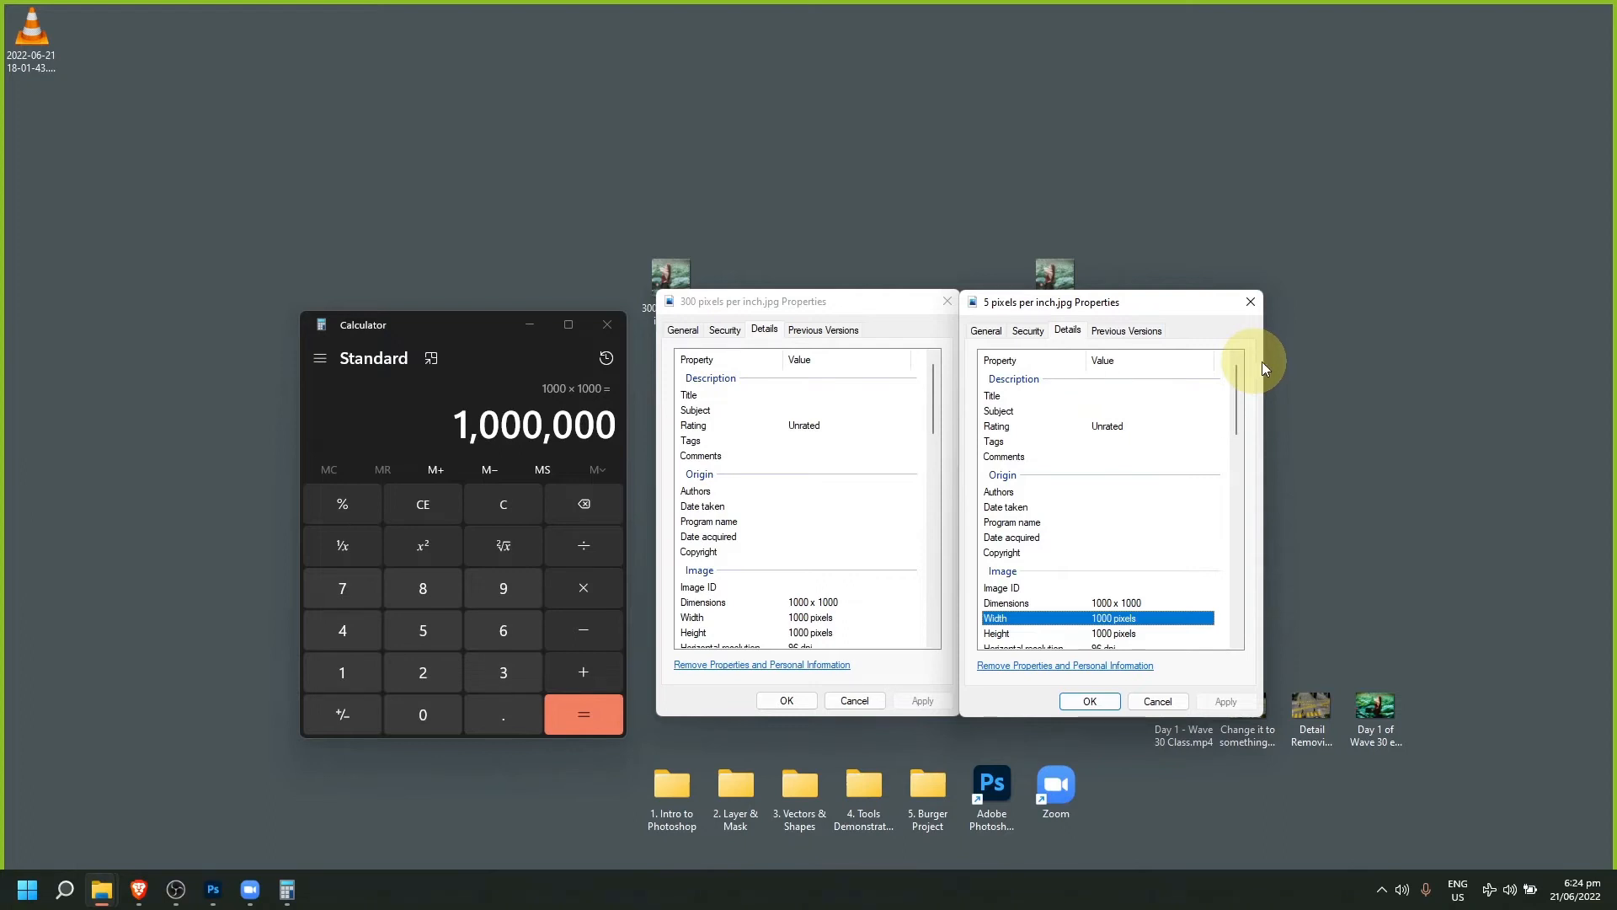
# Step: Close both file Properties windows and the Calculator, and switch to Photoshop
pyautogui.click(1251, 301)
pyautogui.click(947, 302)
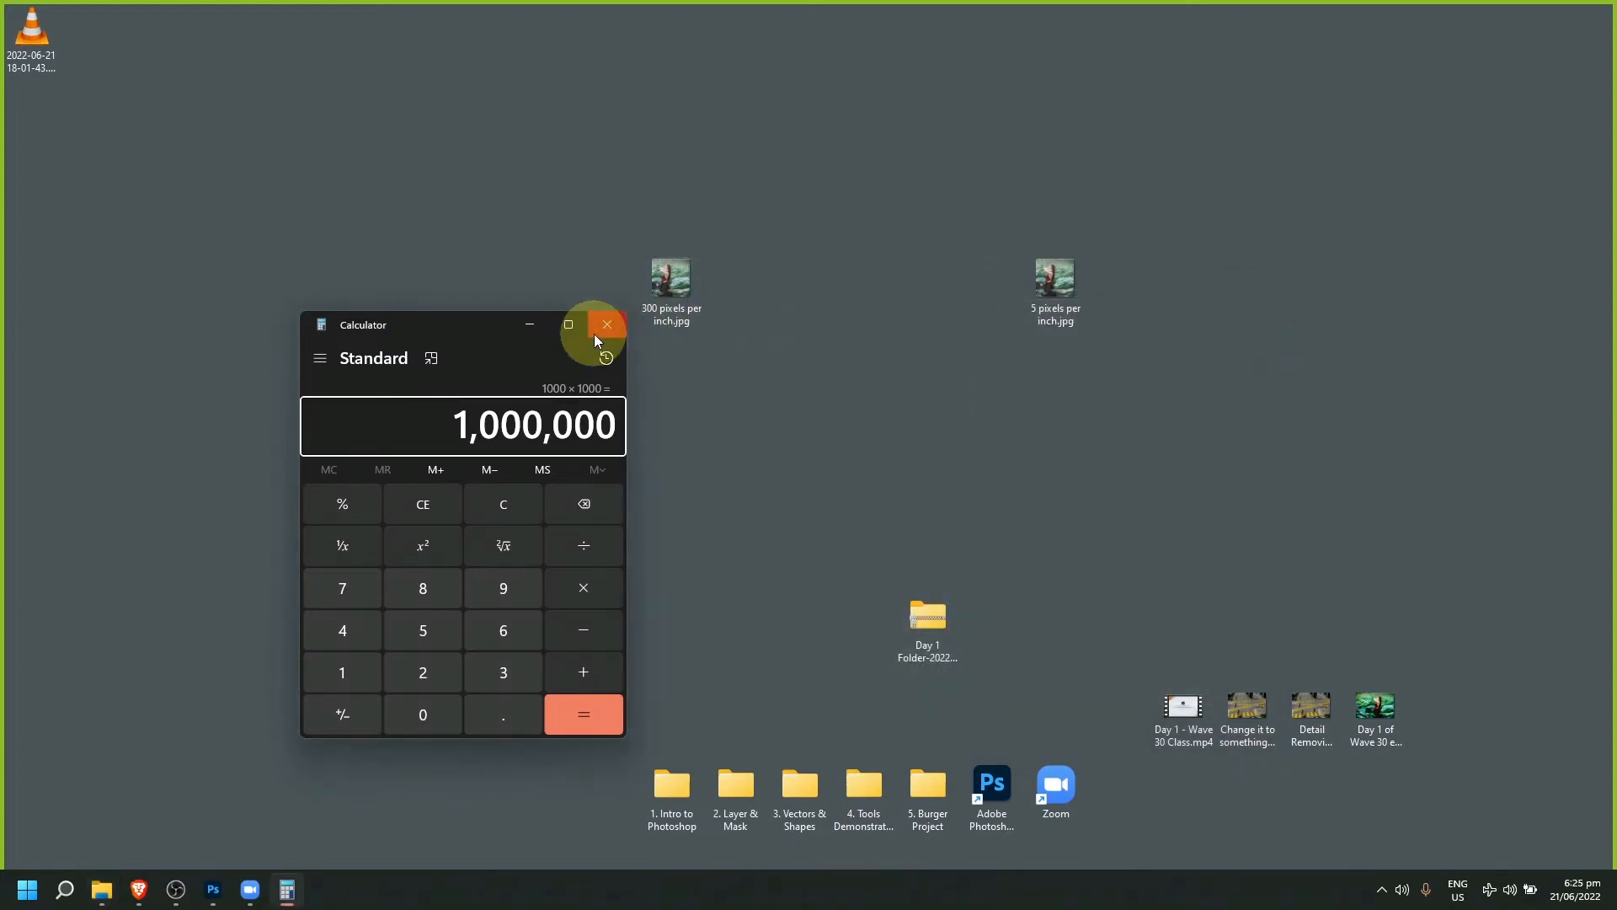
pyautogui.click(605, 325)
pyautogui.click(212, 889)
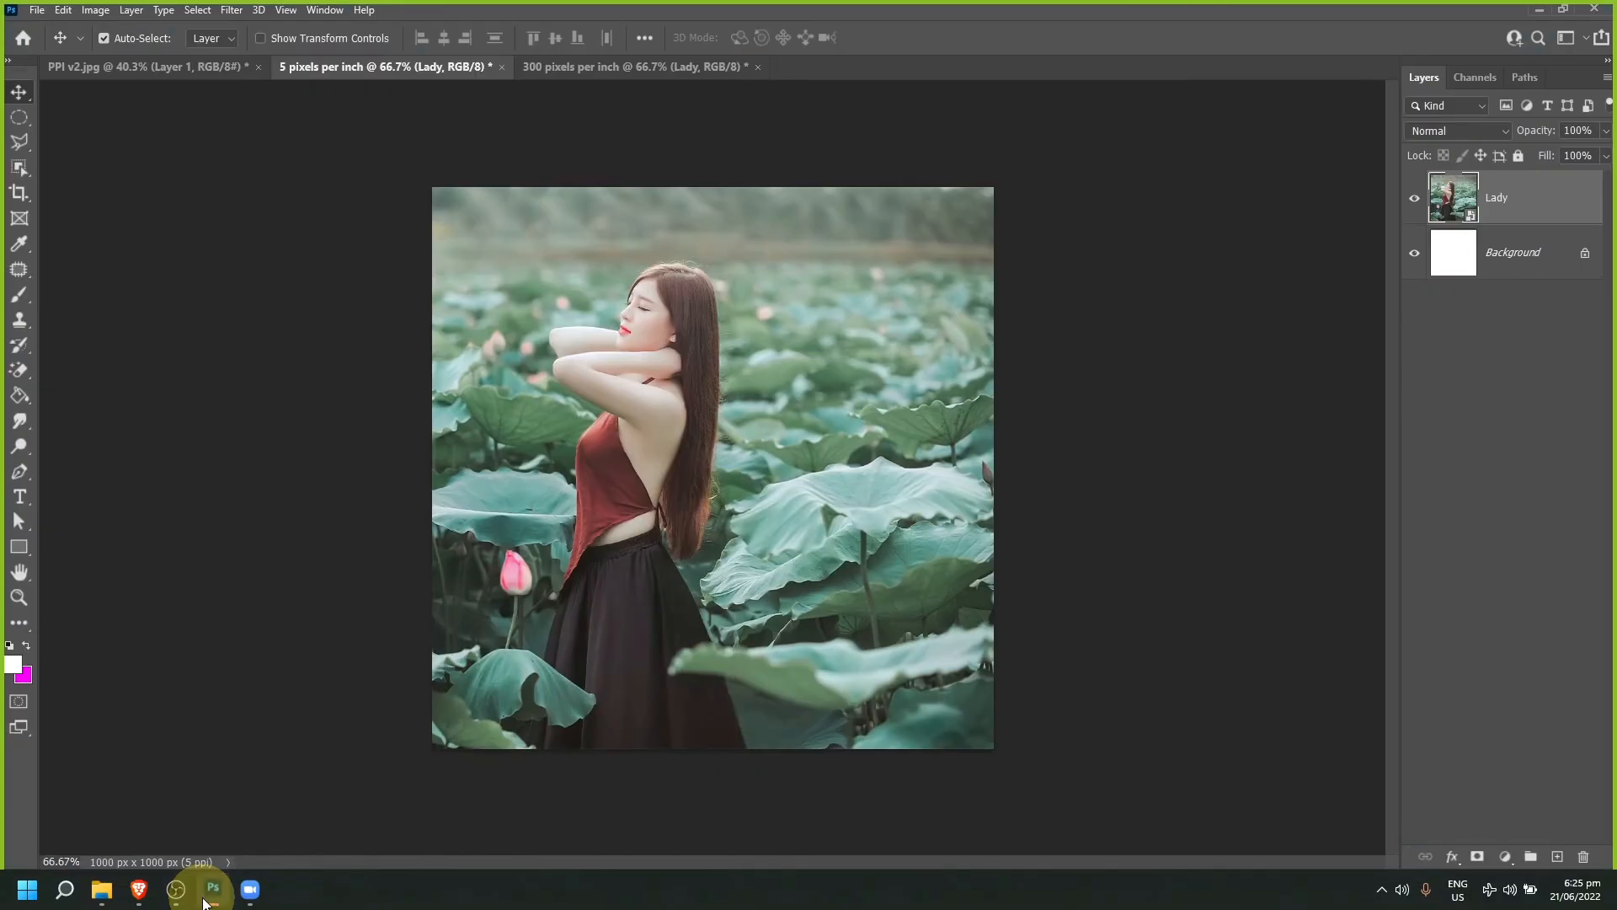
# Step: Close the 5 pixels per inch and 300 pixels per inch documents without saving them
pyautogui.click(501, 66)
pyautogui.click(793, 330)
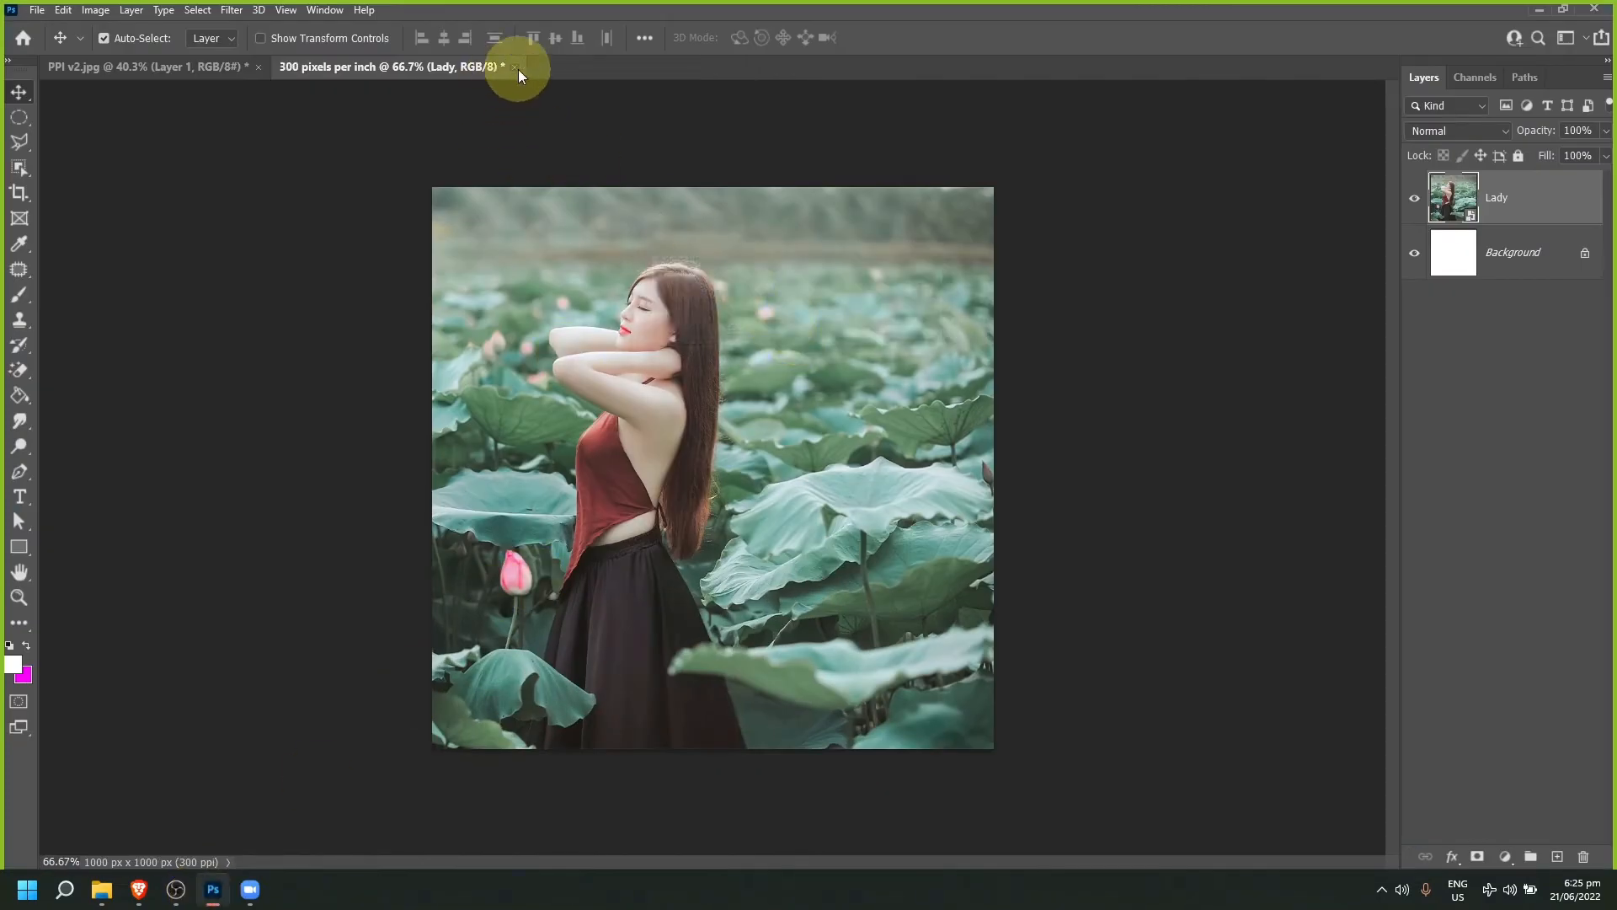
pyautogui.click(513, 67)
pyautogui.click(801, 329)
# Step: Open the new document settings, rearrange the window, and examine the Resolution value before closing it without creating a document
pyautogui.click(38, 10)
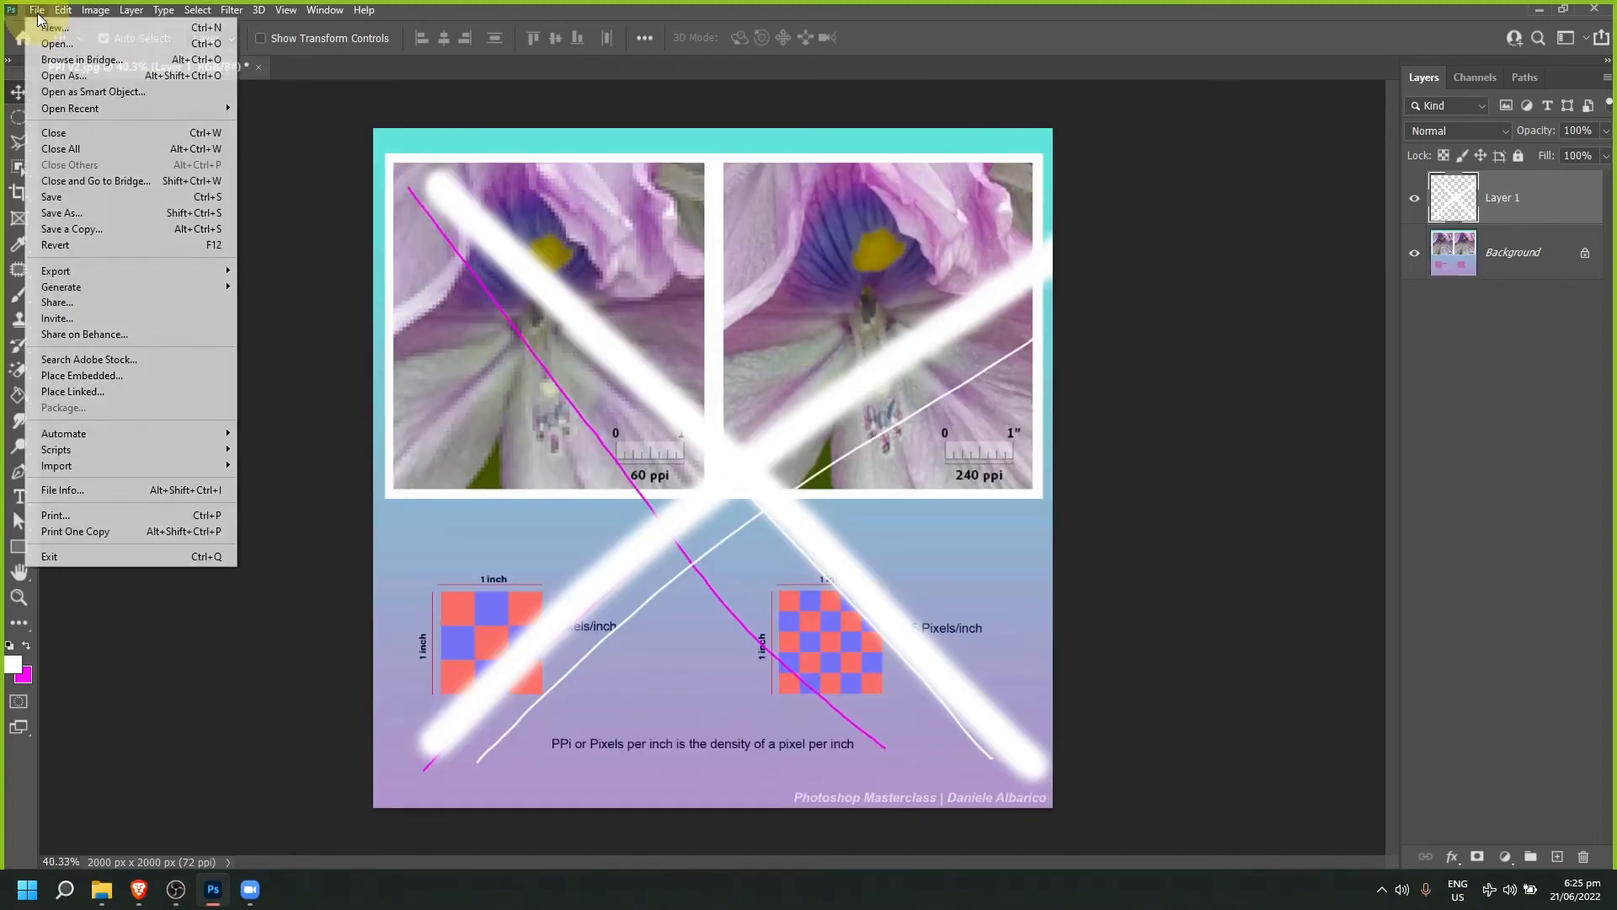
pyautogui.click(168, 29)
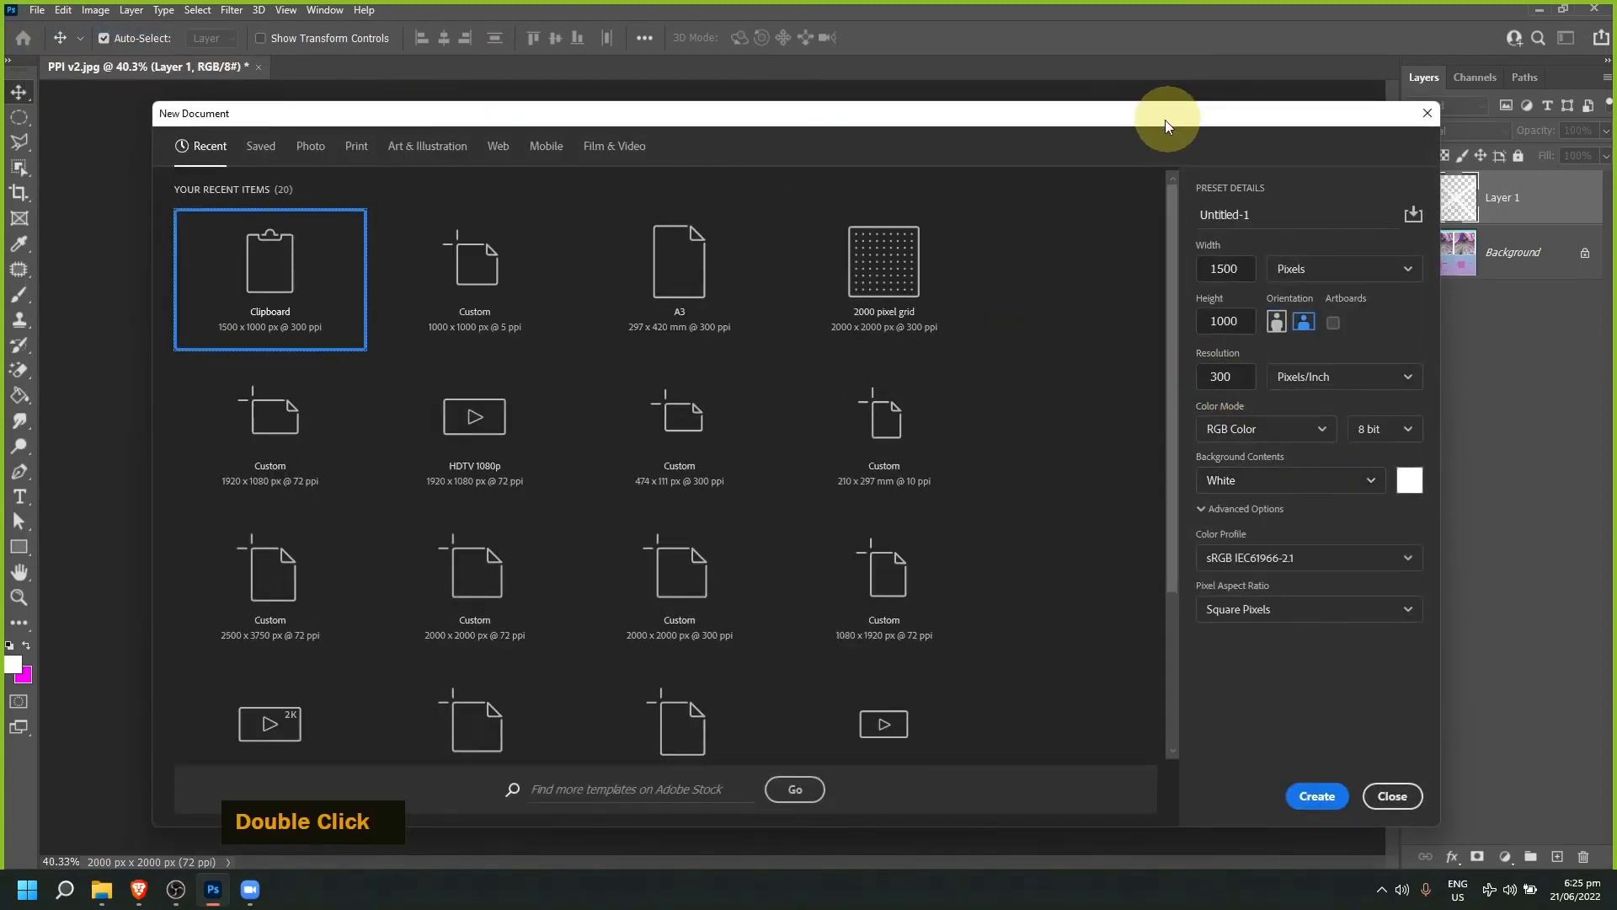
pyautogui.moveTo(1165, 119); pyautogui.dragTo(998, 111)
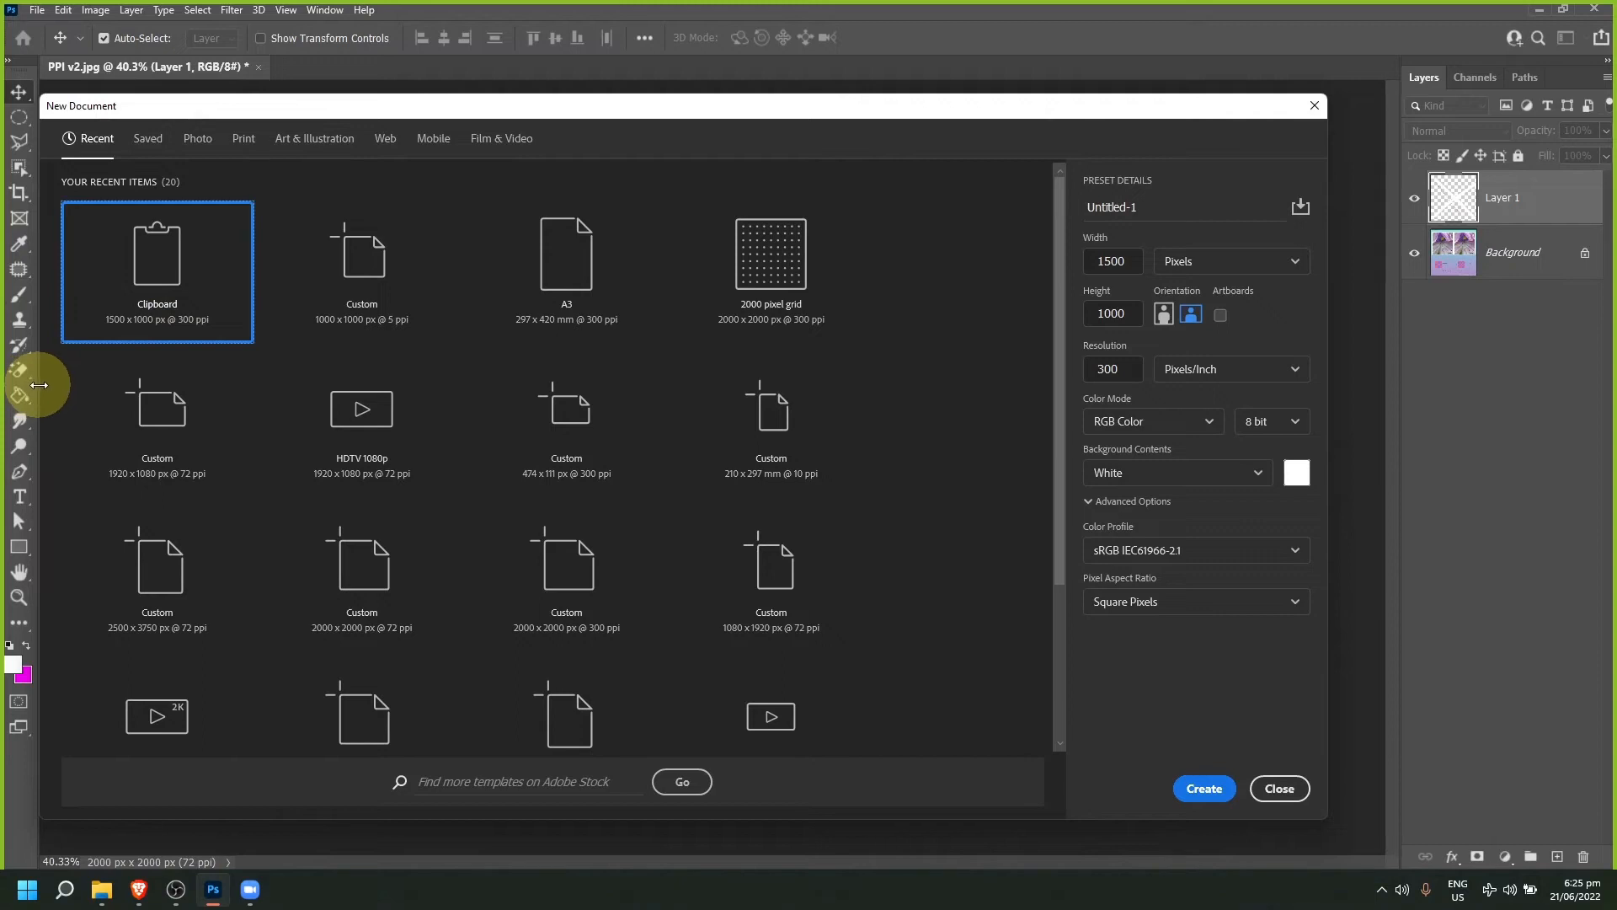
pyautogui.moveTo(51, 381); pyautogui.dragTo(217, 389)
pyautogui.moveTo(1029, 121); pyautogui.dragTo(787, 126)
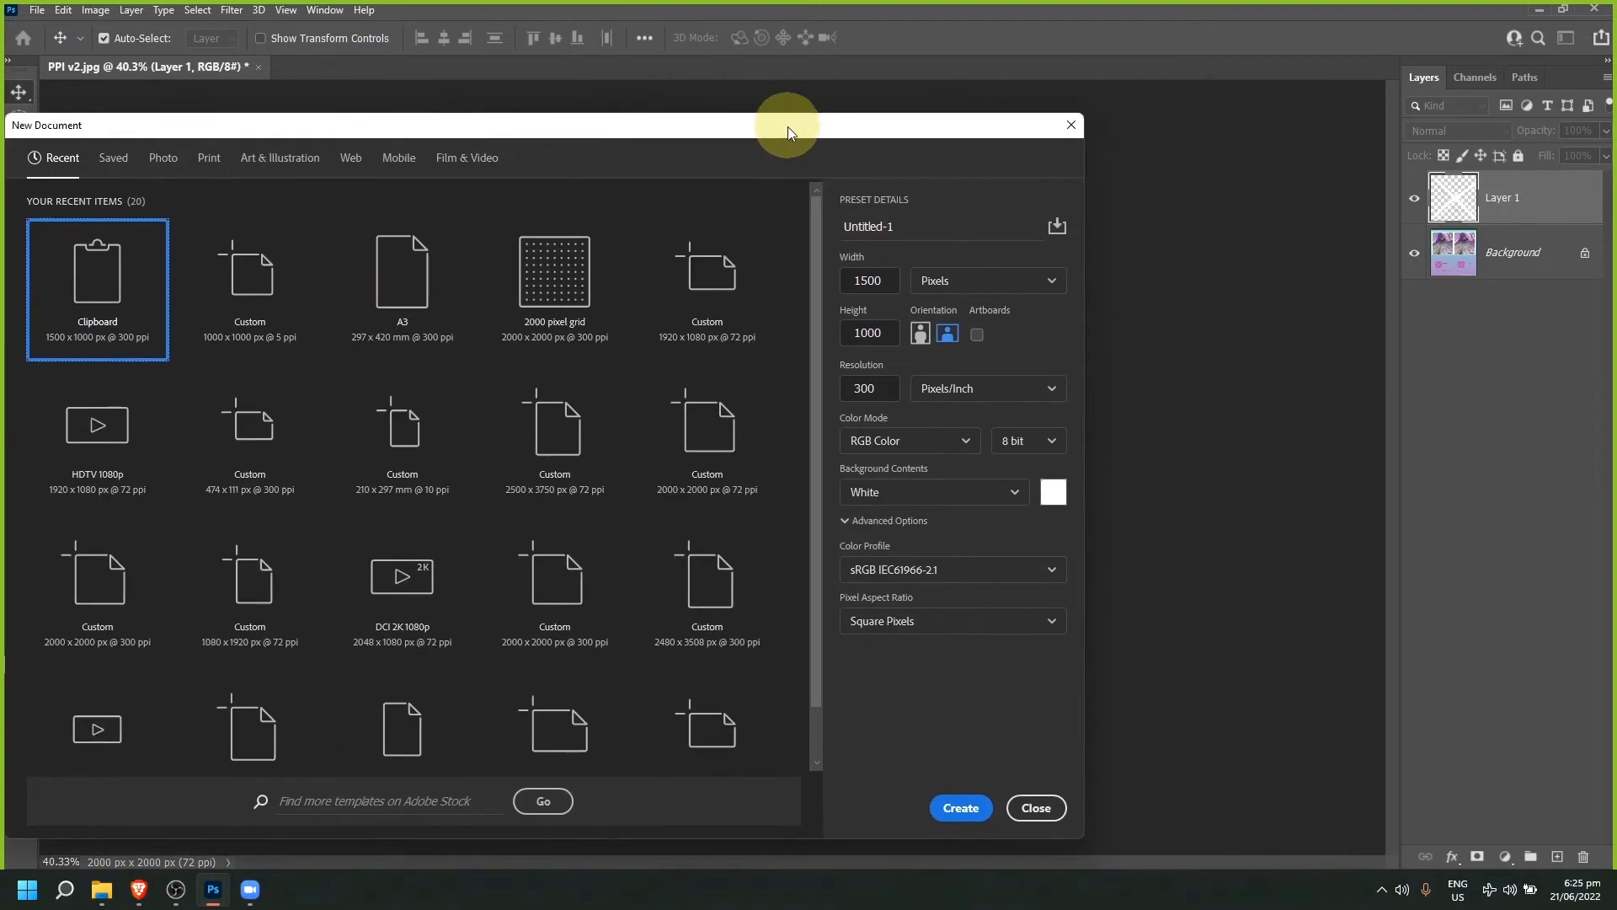
pyautogui.moveTo(1082, 301); pyautogui.dragTo(1230, 307)
pyautogui.doubleClick(1031, 389)
pyautogui.click(1028, 390)
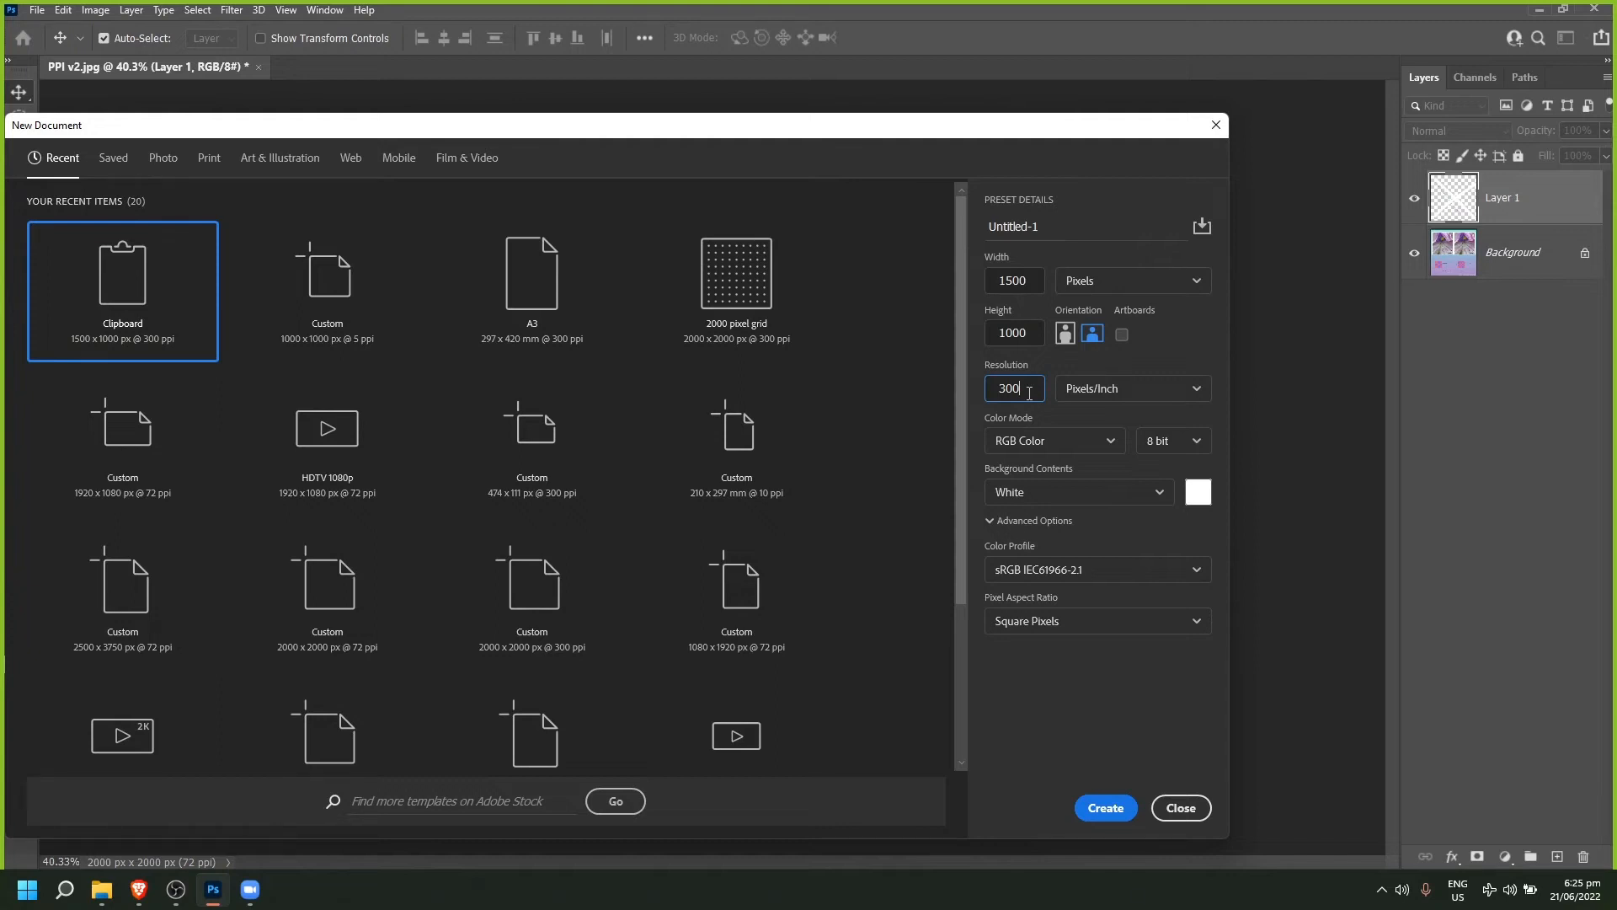
pyautogui.click(1037, 389)
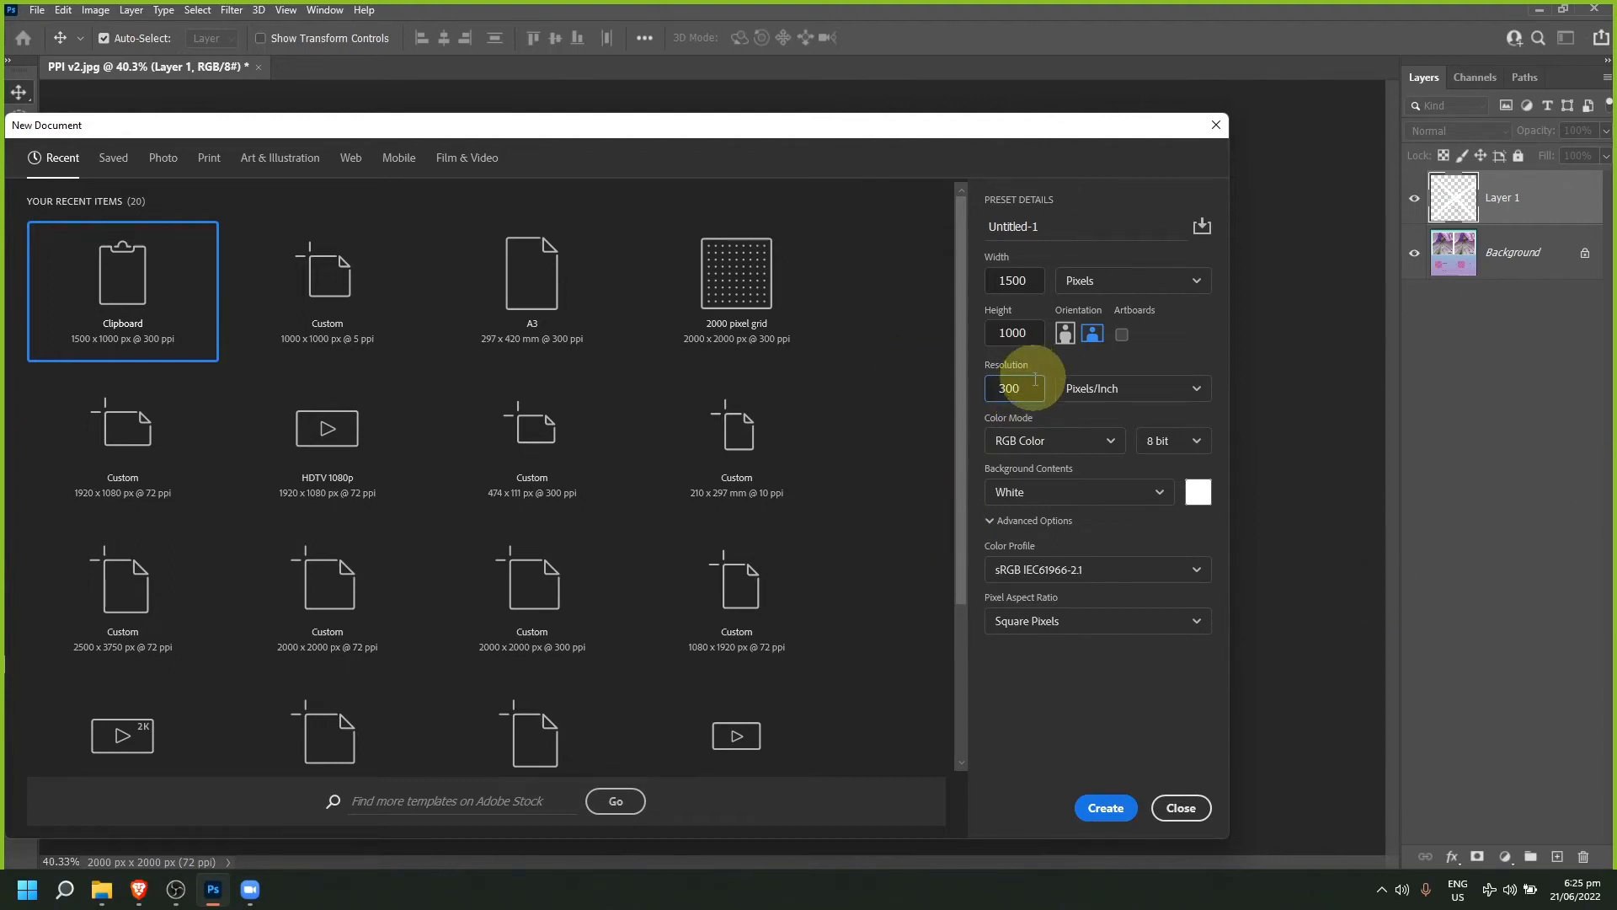
pyautogui.moveTo(872, 130); pyautogui.dragTo(893, 130)
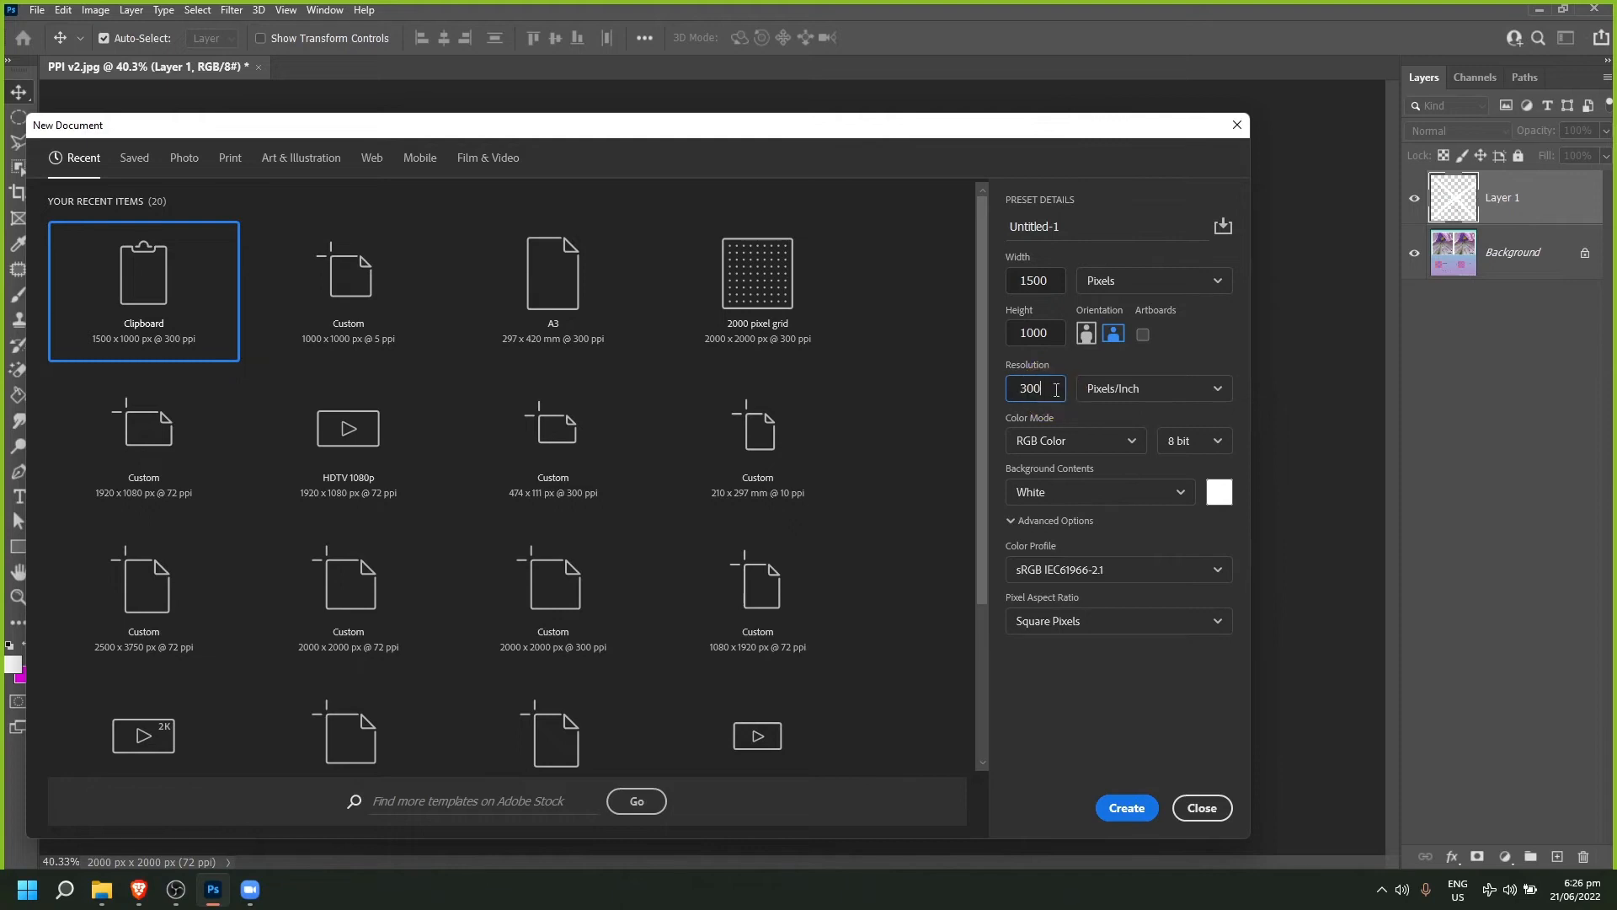
pyautogui.click(1202, 808)
# Step: Create a new document from the A4 print preset, 210 x 297 mm at 300 pixels/inch
pyautogui.click(38, 11)
pyautogui.doubleClick(47, 29)
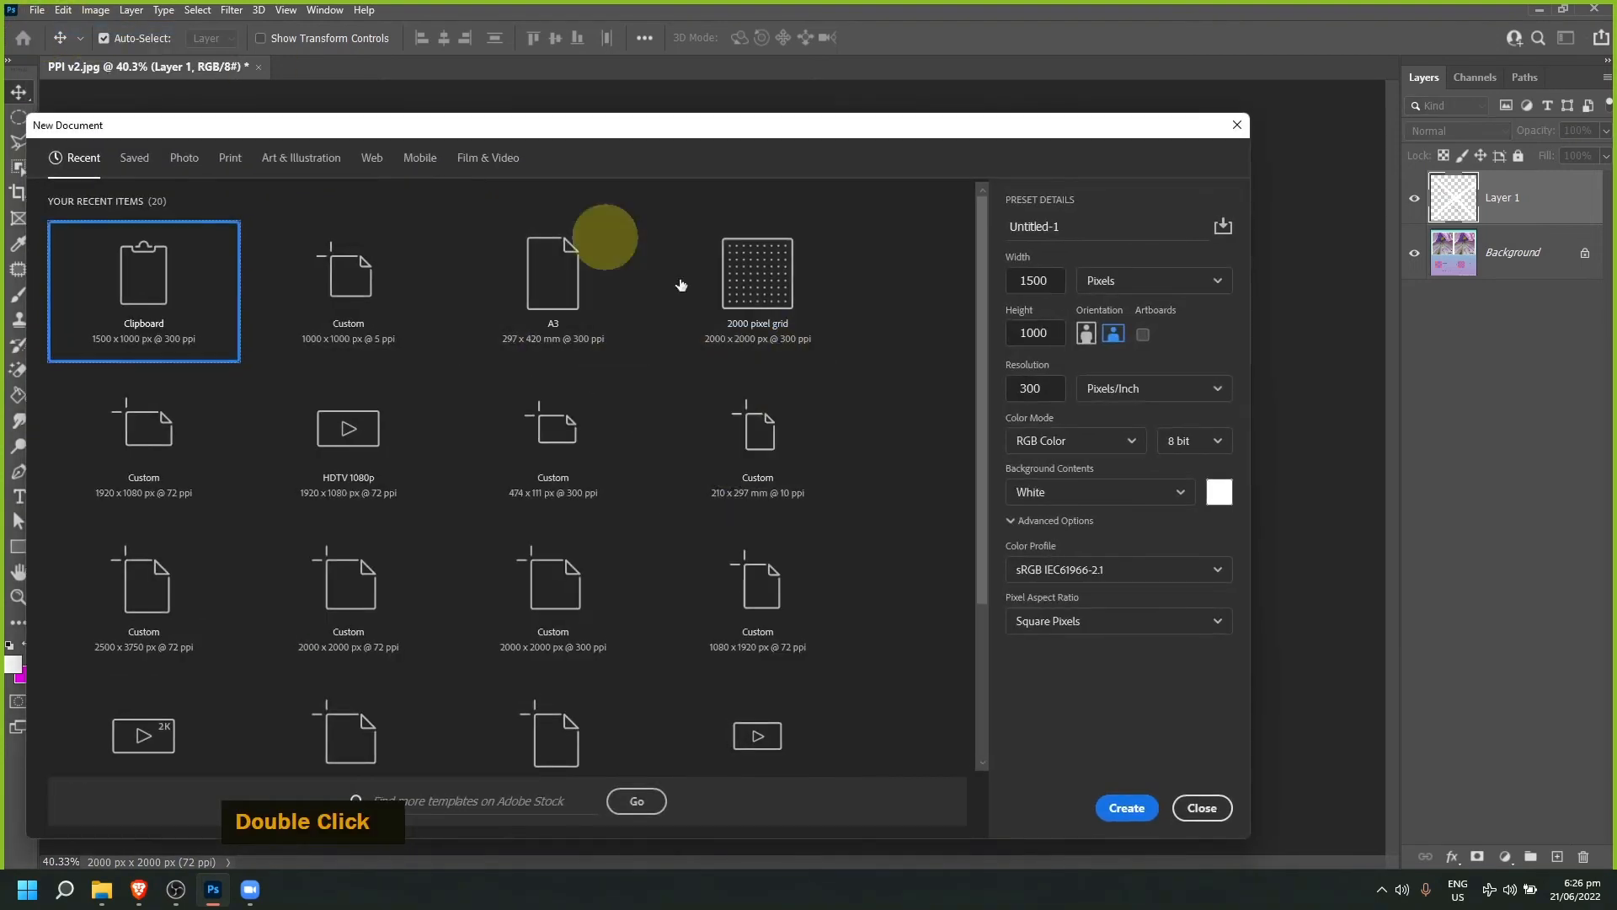
pyautogui.click(230, 160)
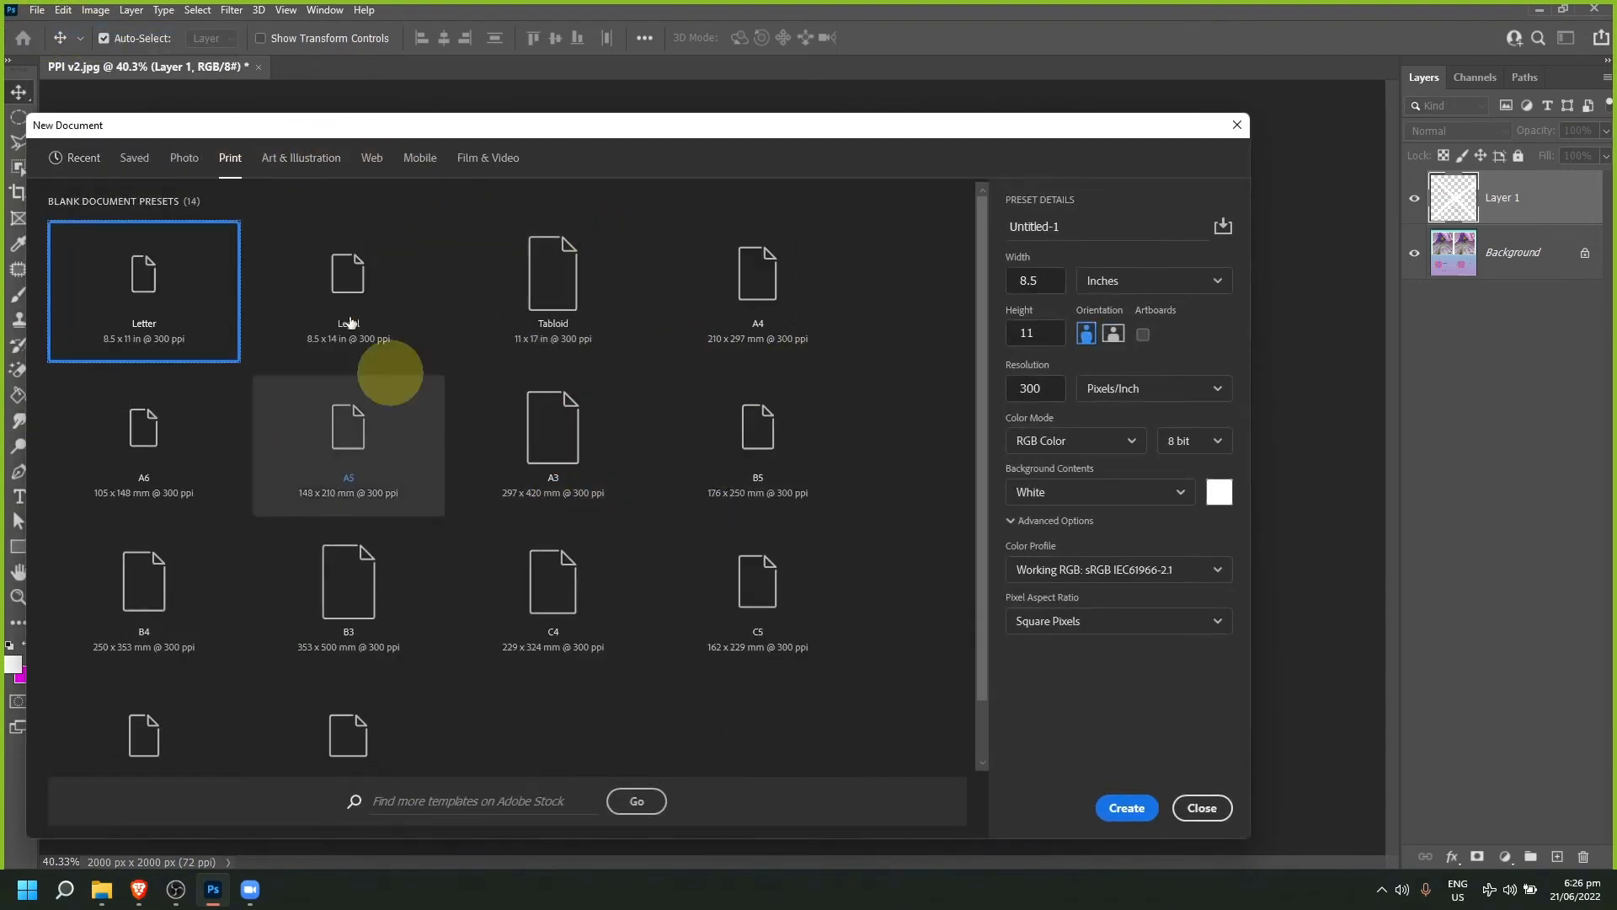
pyautogui.click(775, 316)
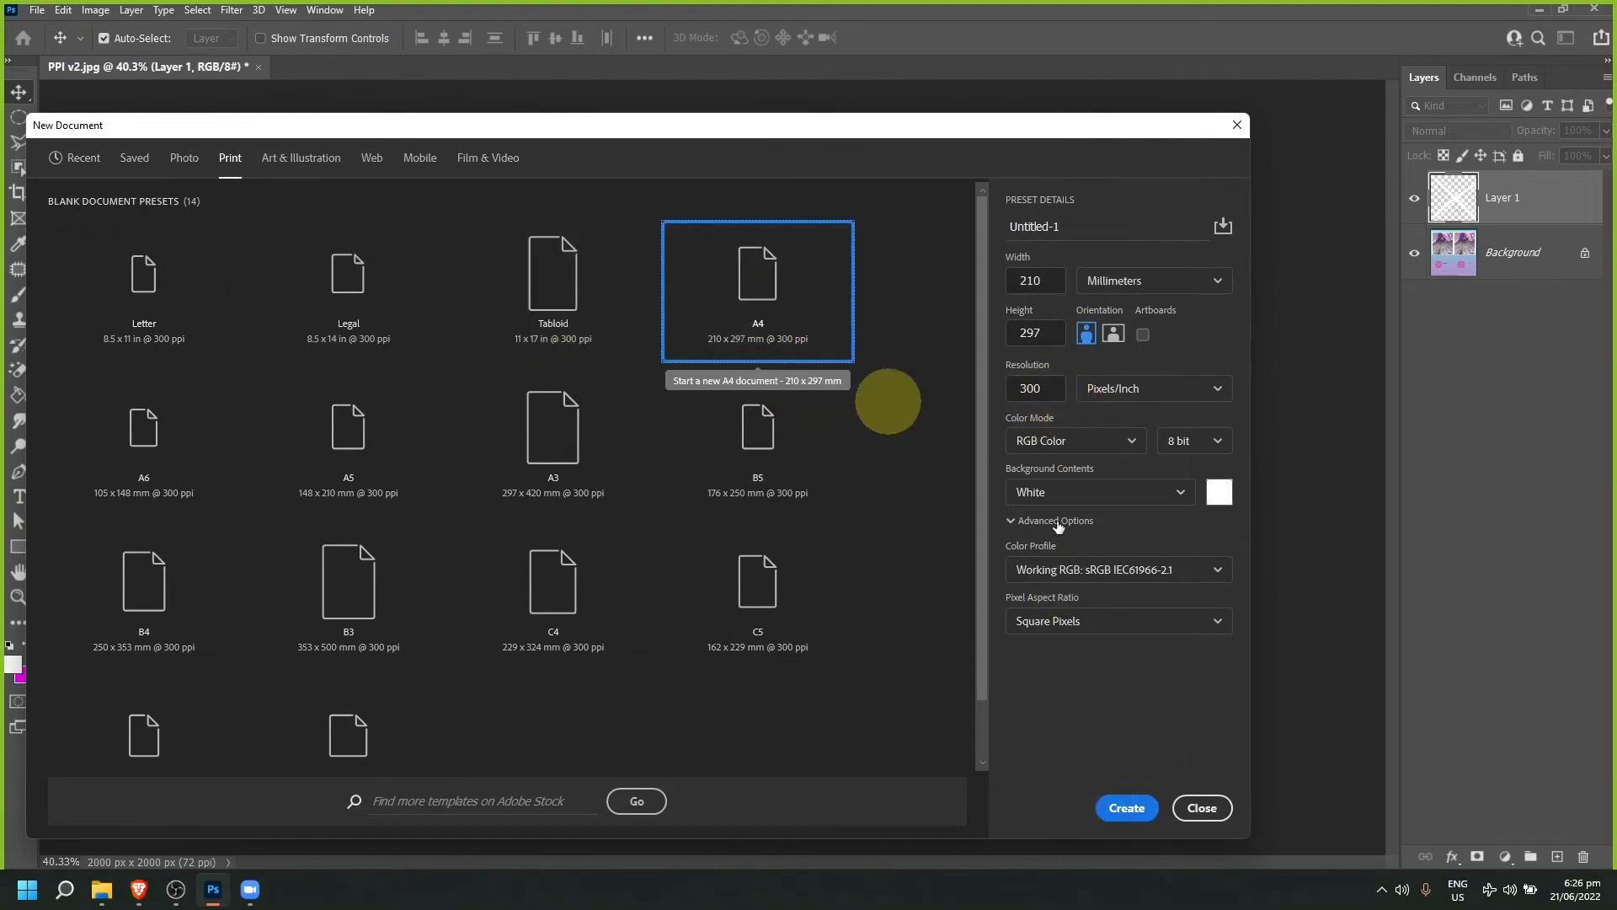
pyautogui.click(1127, 806)
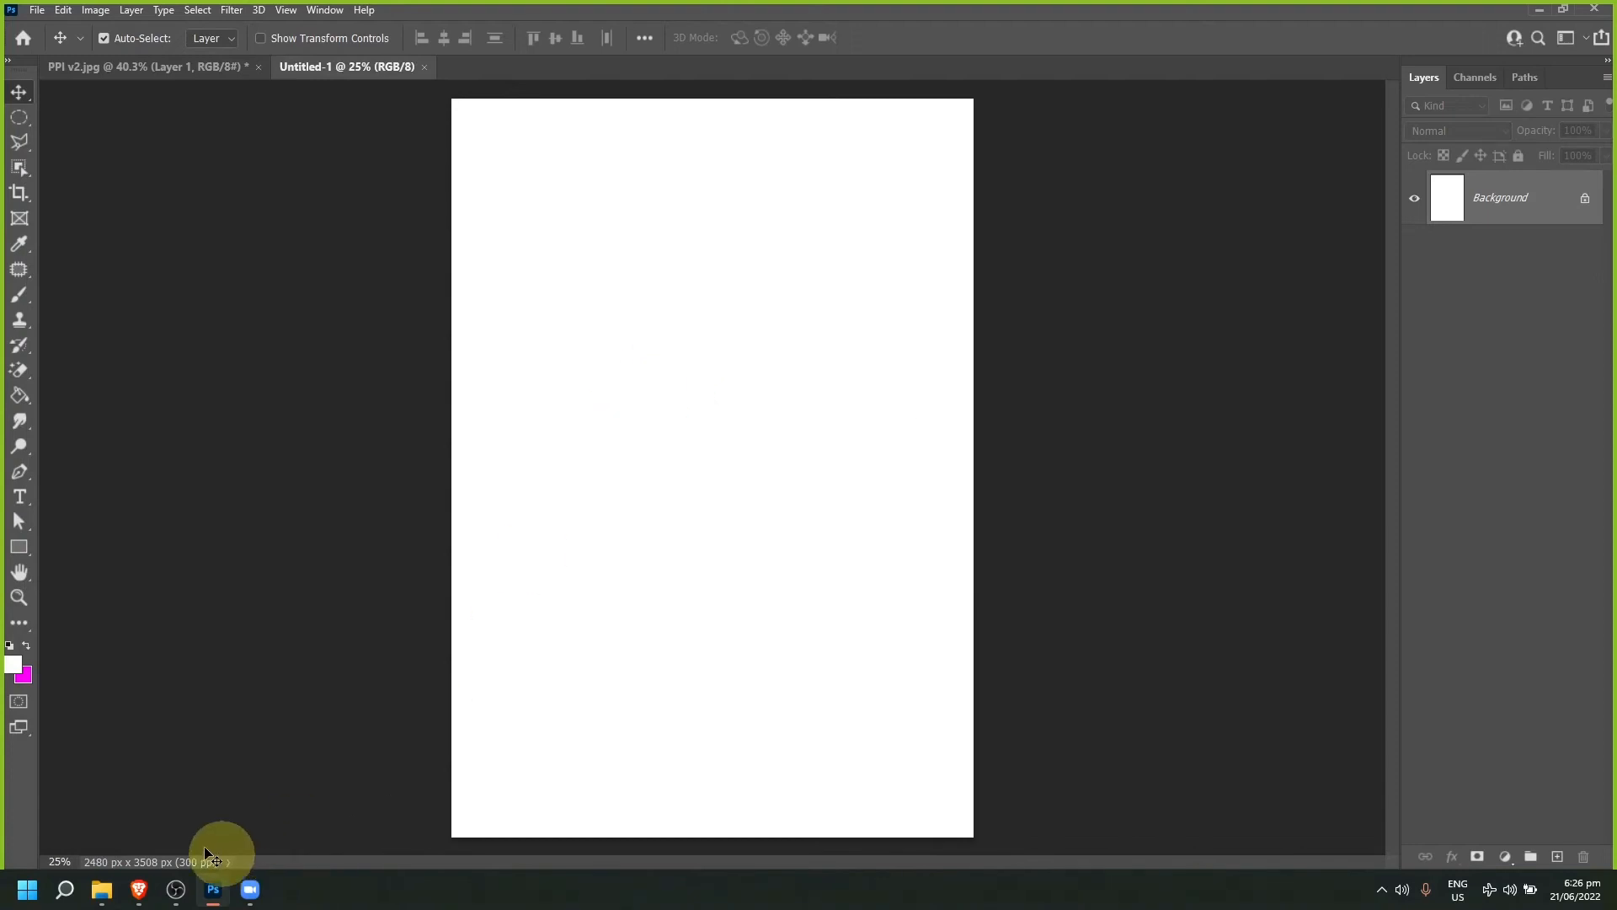
# Step: Draw a vertical rectangle about 412 x 1240 px on the page and fill it with orange from the recently used colors
pyautogui.press('alt')
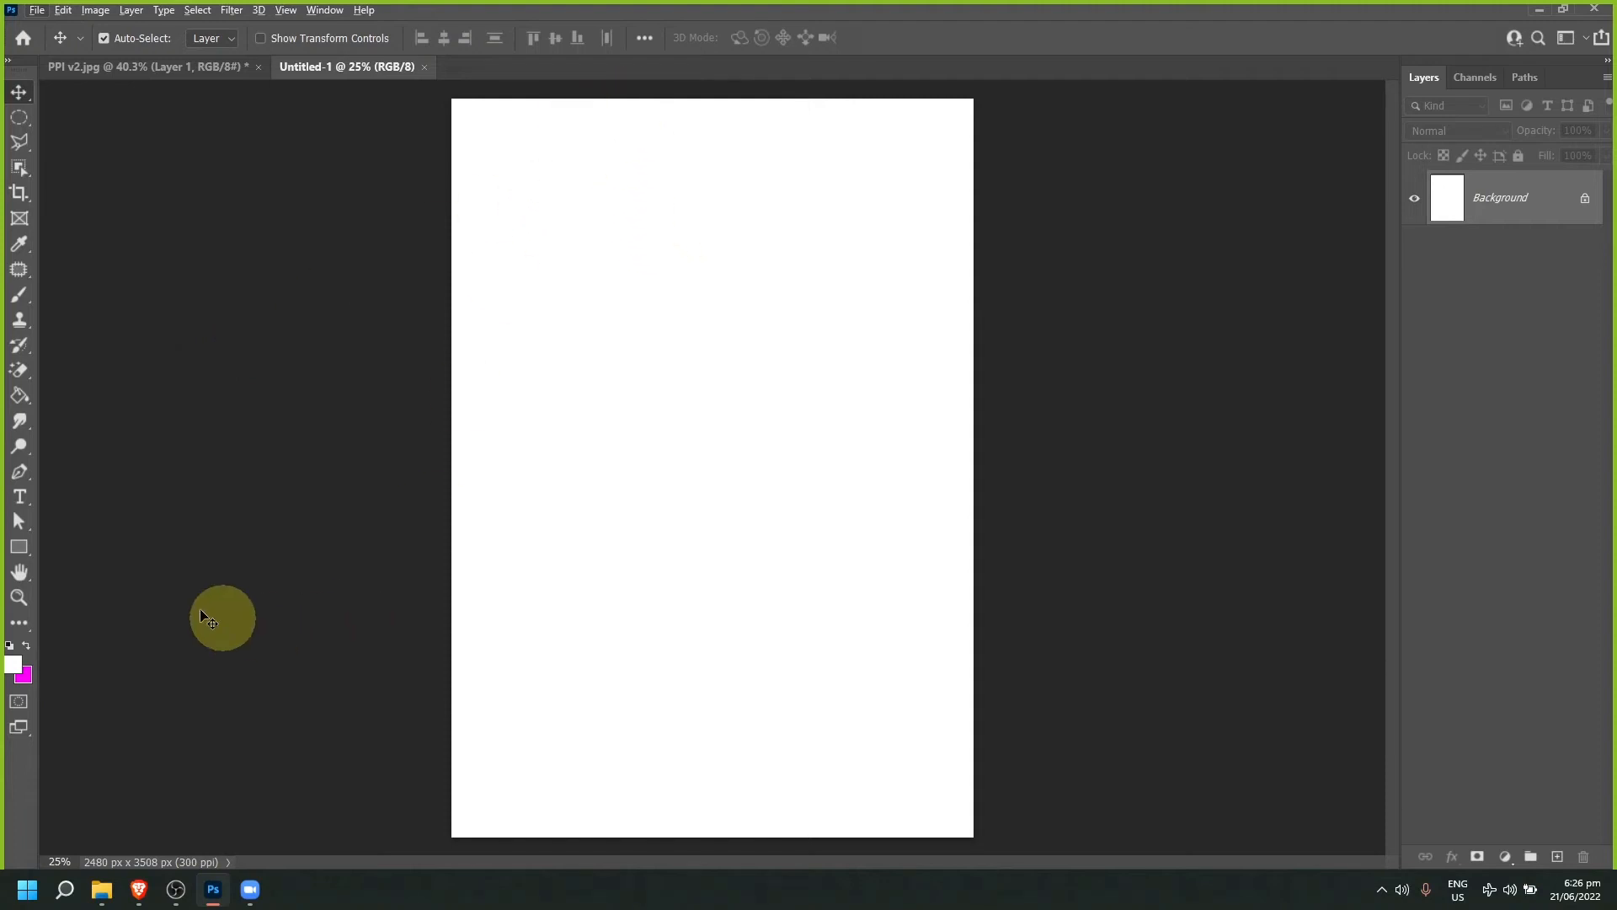
pyautogui.click(18, 547)
pyautogui.keyDown('alt'); pyautogui.rightClick(581, 402); pyautogui.keyUp('alt')
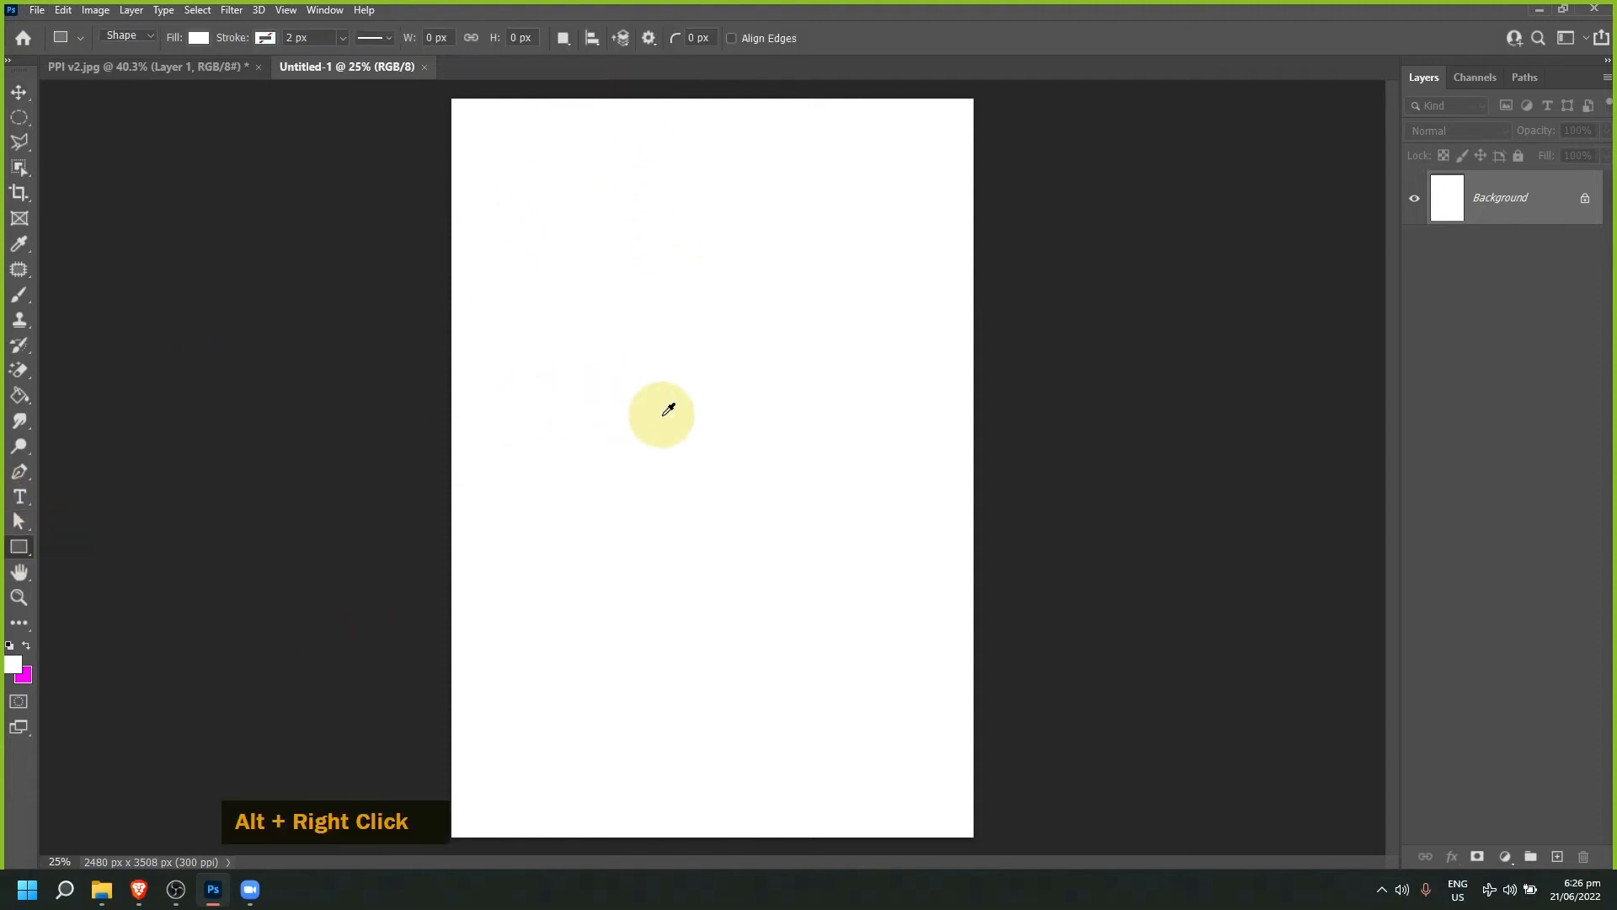
pyautogui.keyDown('alt'); pyautogui.click(566, 326); pyautogui.keyUp('alt')
pyautogui.moveTo(567, 325); pyautogui.dragTo(653, 581)
pyautogui.click(1223, 270)
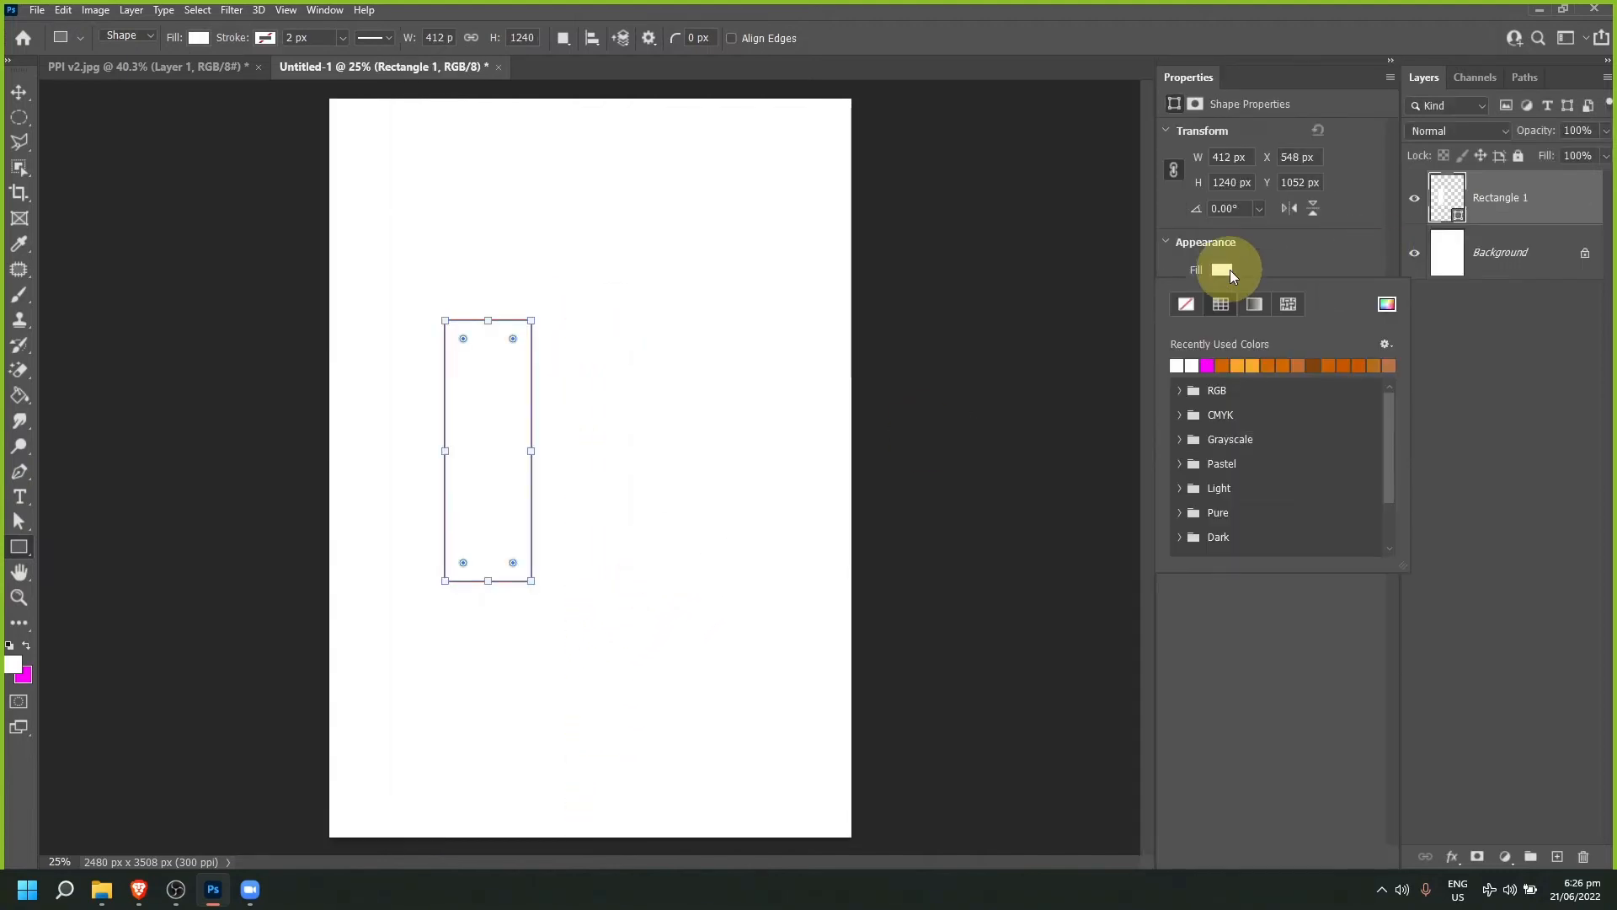
pyautogui.click(1329, 365)
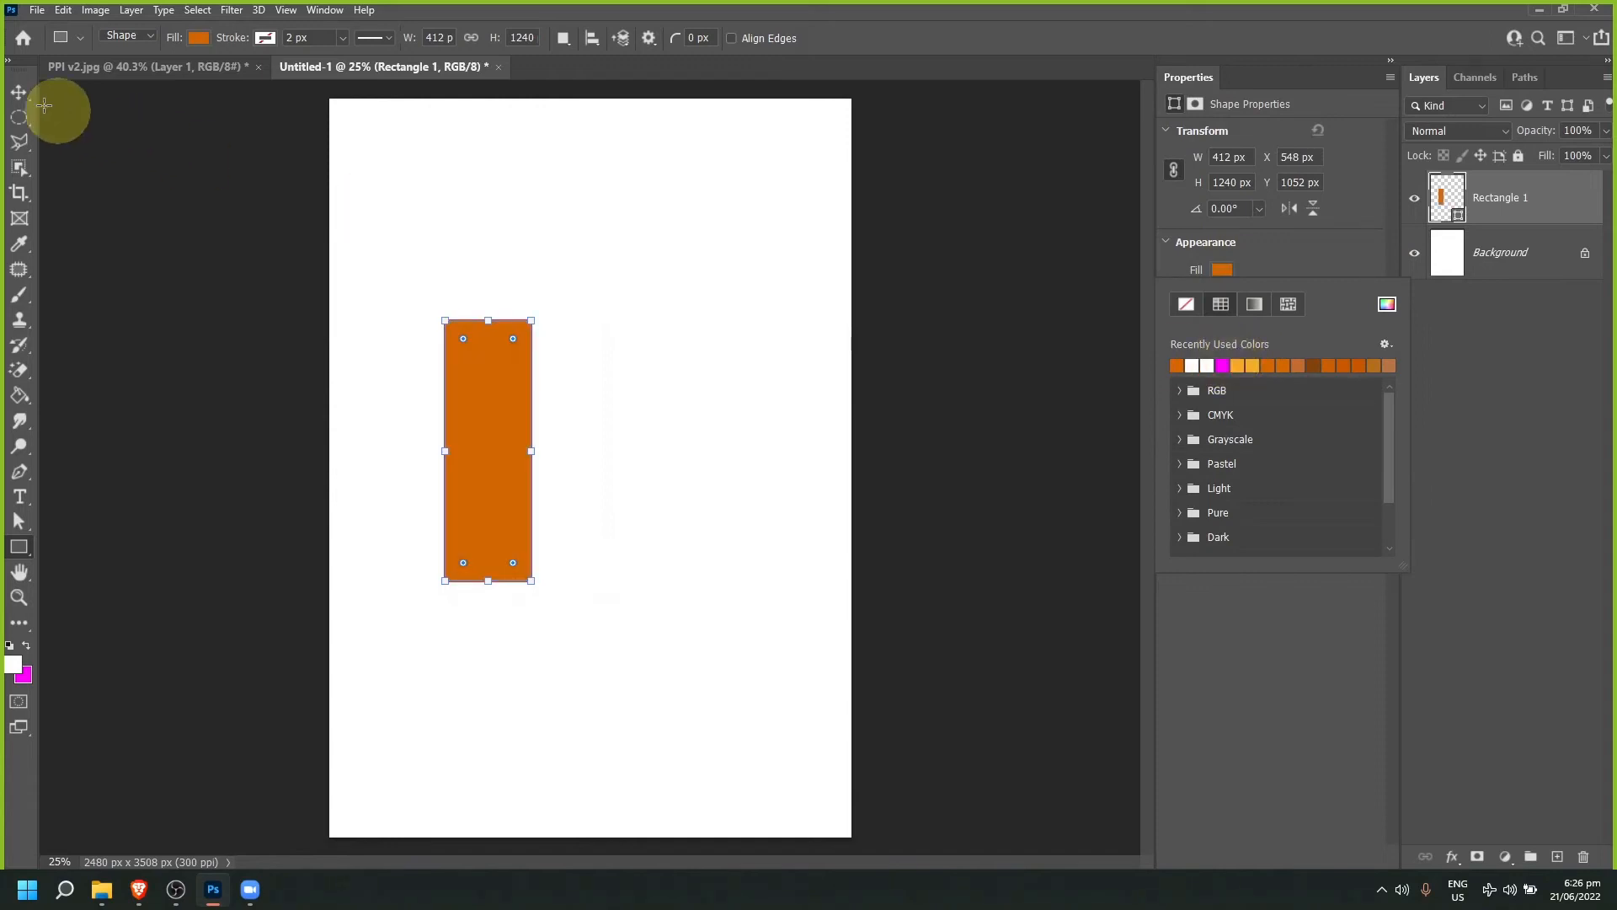
# Step: Widen the orange rectangle to about 780 px and move it to the upper-right part of the page
pyautogui.click(19, 91)
pyautogui.hotkey('ctrl', 't')
pyautogui.moveTo(532, 451); pyautogui.dragTo(410, 429)
pyautogui.press('Return')
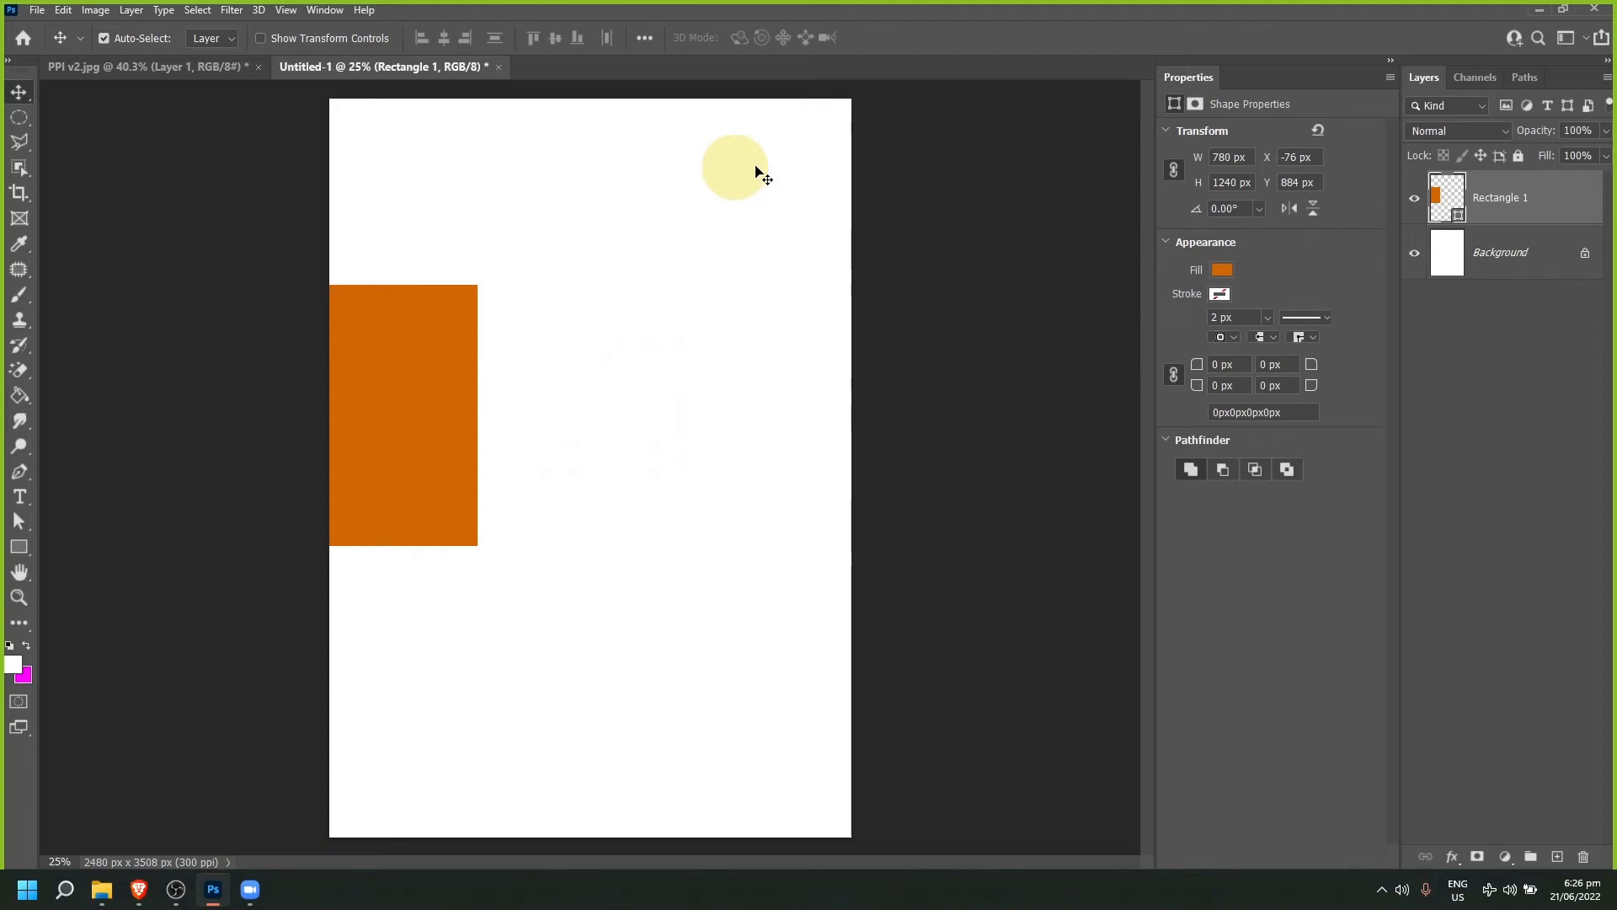
pyautogui.moveTo(426, 469); pyautogui.dragTo(768, 267)
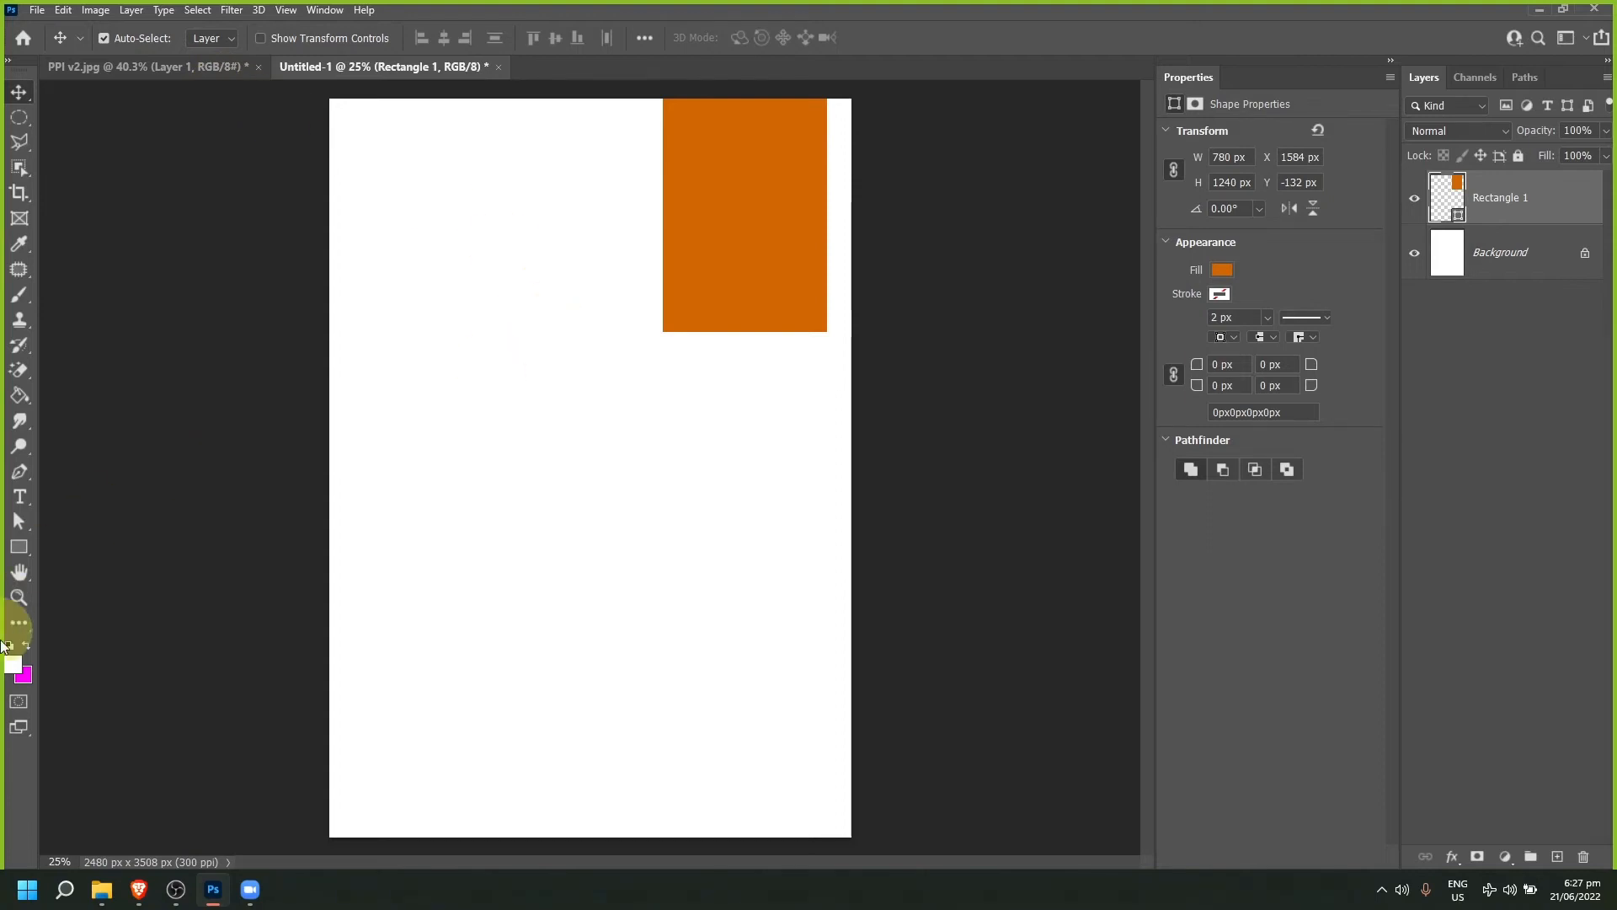
# Step: Draw an orange square about 448 x 448 px in the lower-left corner of the page
pyautogui.click(16, 547)
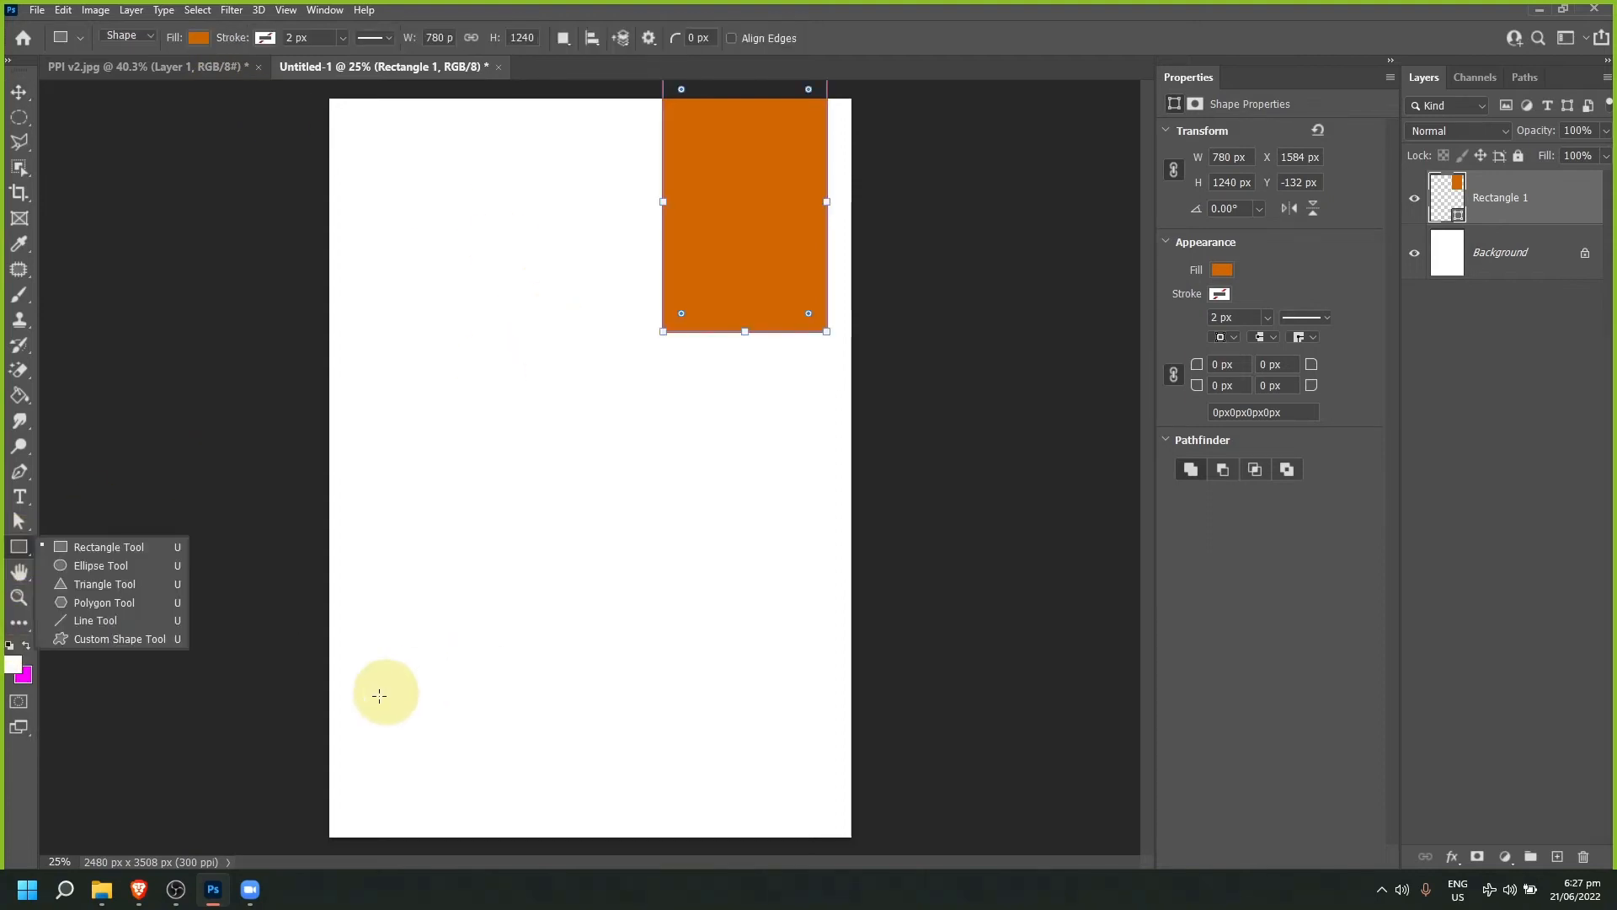
pyautogui.moveTo(332, 727); pyautogui.dragTo(426, 823)
pyautogui.press('v')
pyautogui.press('Return')
pyautogui.moveTo(376, 775); pyautogui.dragTo(374, 784)
# Step: Add a new layer above the small orange square and set the Brush size to 76 px
pyautogui.scroll(4, 269, 804)
pyautogui.scroll(1, 352, 807)
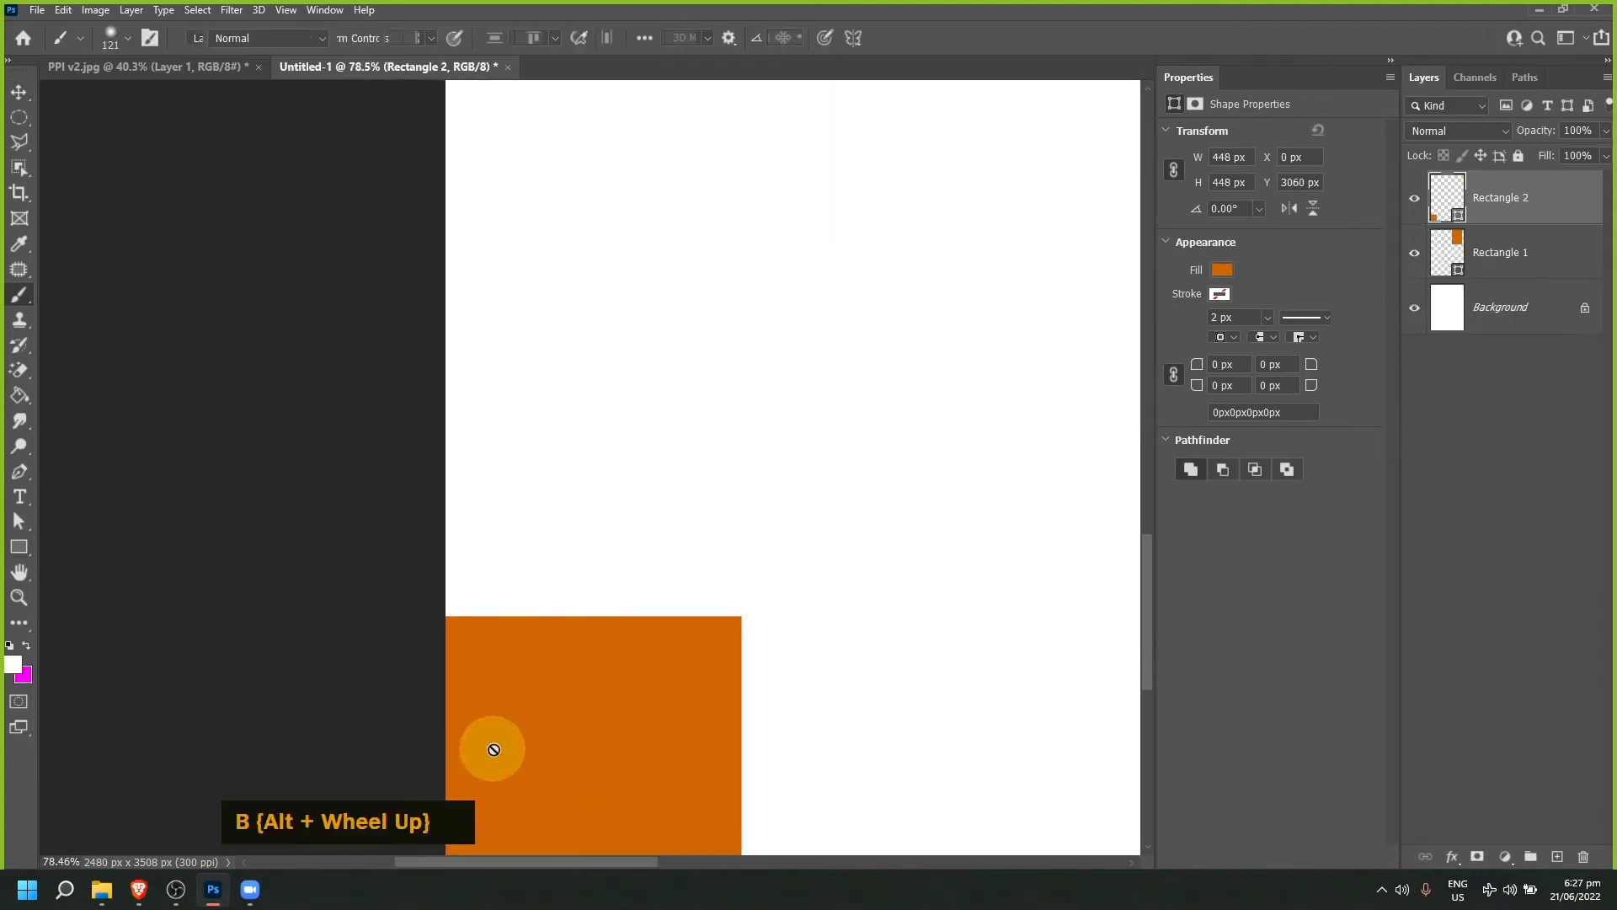
pyautogui.moveTo(487, 747); pyautogui.dragTo(458, 657)
pyautogui.press('b')
pyautogui.click(1557, 858)
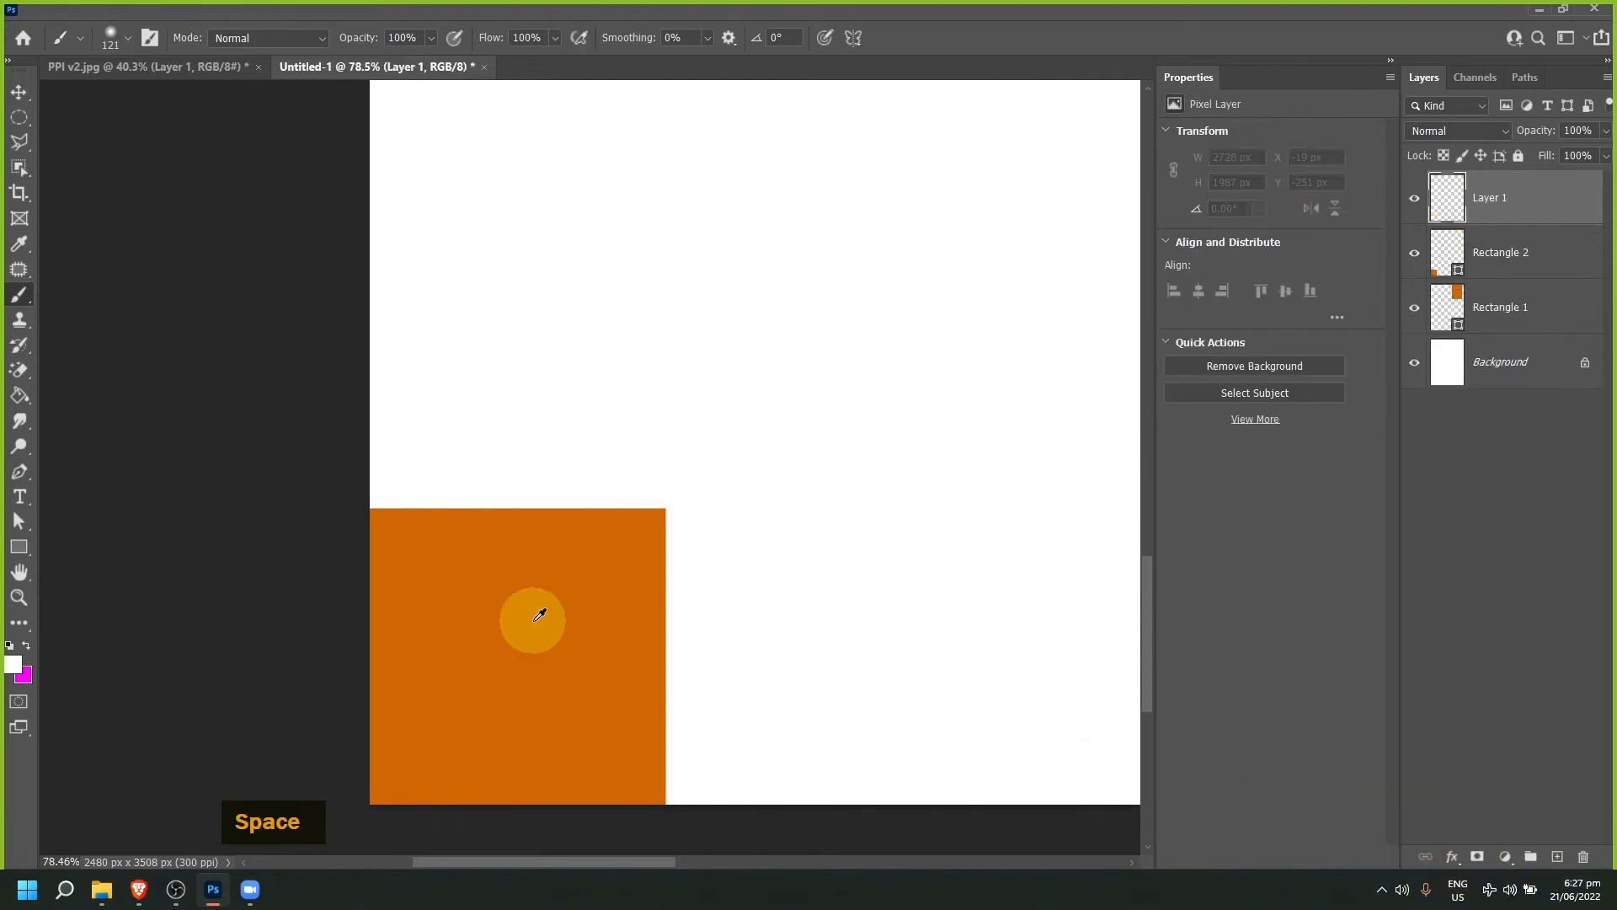
pyautogui.keyDown('alt'); pyautogui.rightClick(532, 620); pyautogui.keyUp('alt')
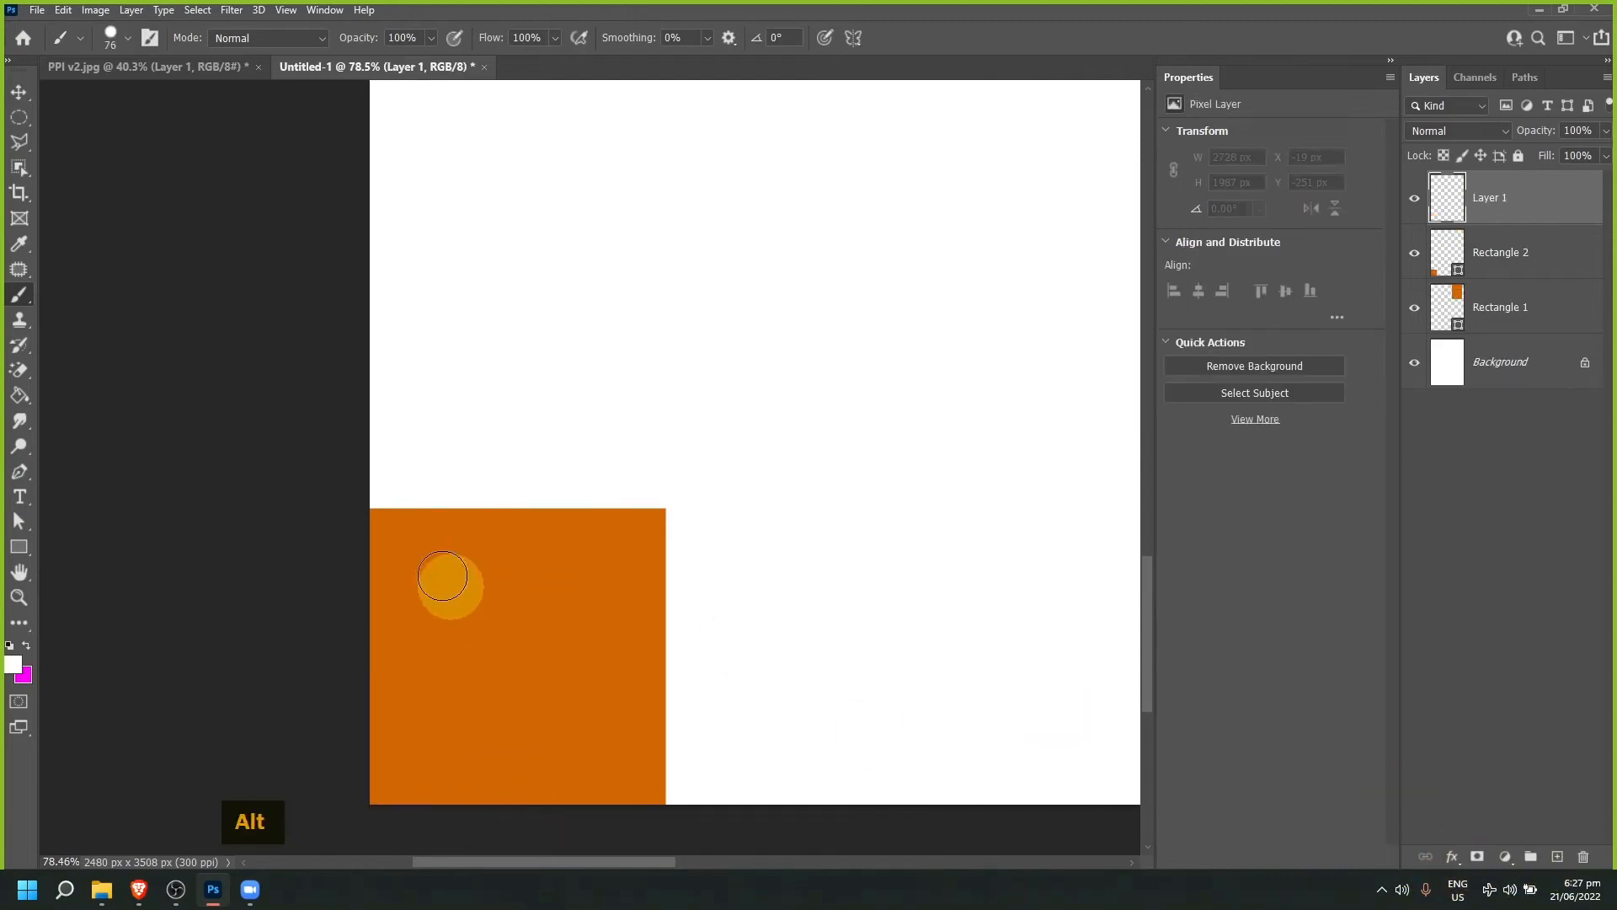
# Step: Paint nine white dots in three rows of three on the small orange square
pyautogui.click(414, 549)
pyautogui.click(528, 549)
pyautogui.click(624, 549)
pyautogui.click(404, 630)
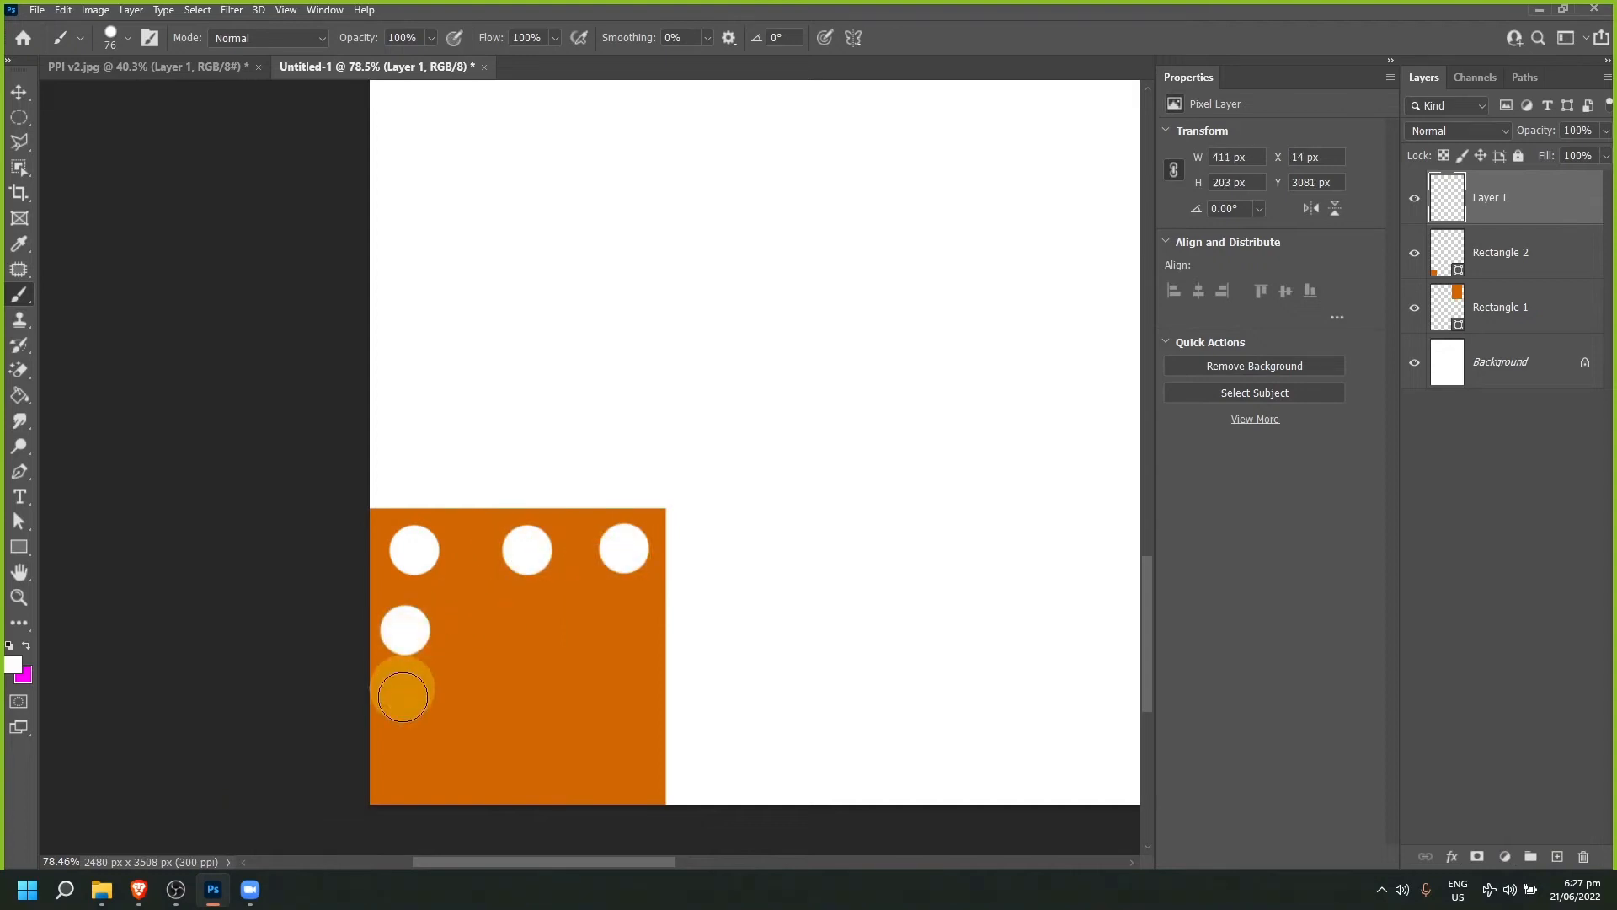
pyautogui.click(405, 744)
pyautogui.click(886, 640)
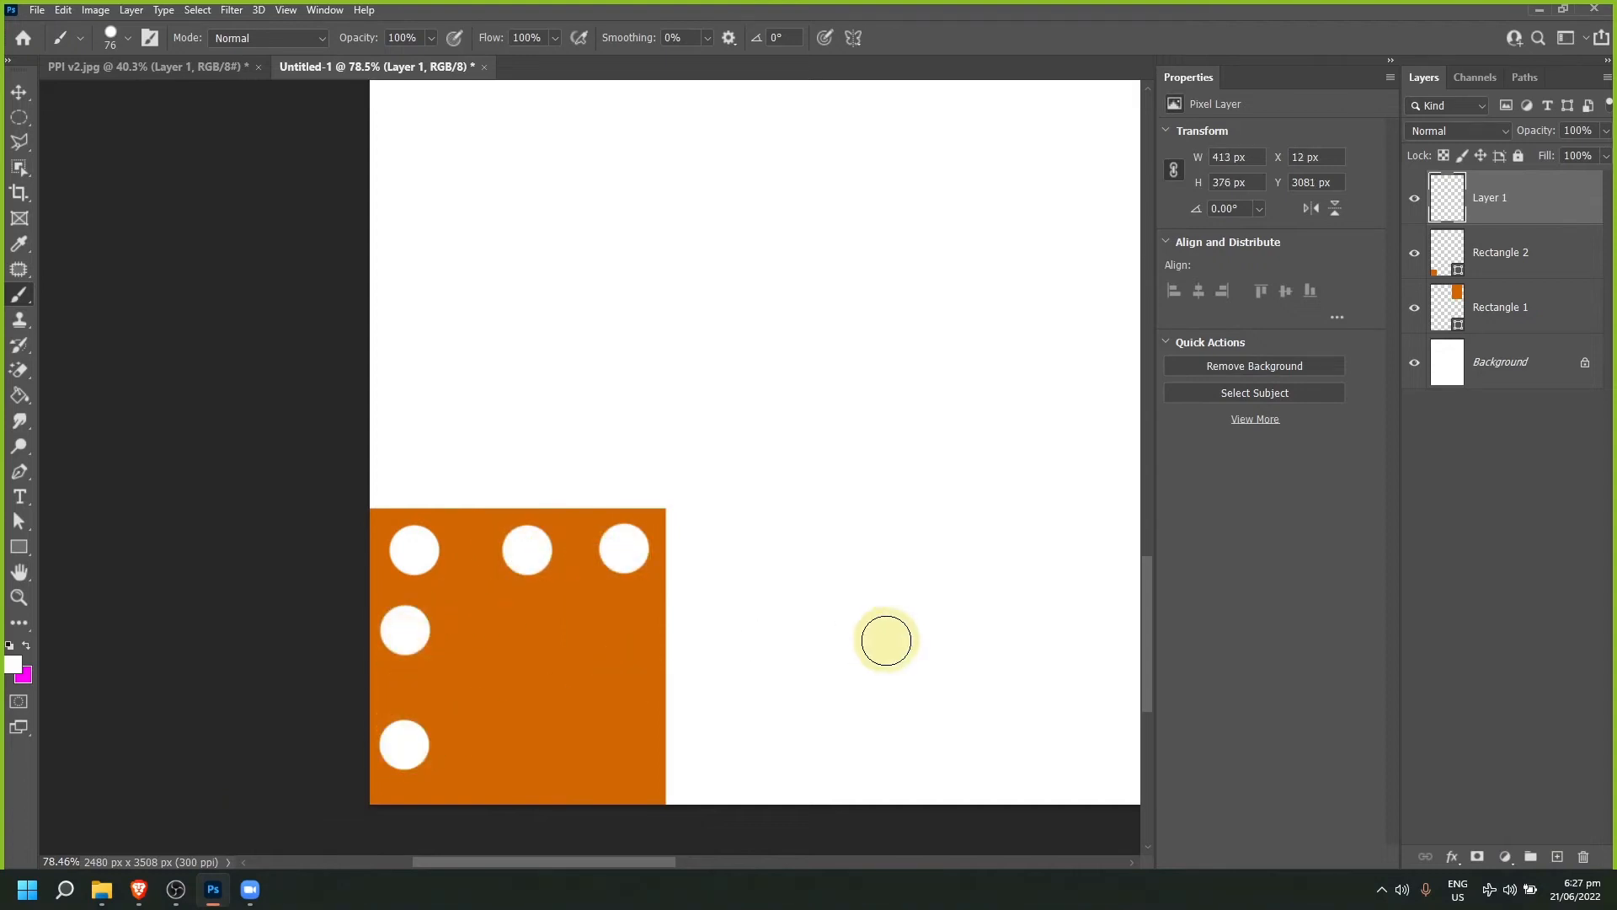
pyautogui.keyDown('alt'); pyautogui.scroll(-3, 883, 641); pyautogui.keyUp('alt')
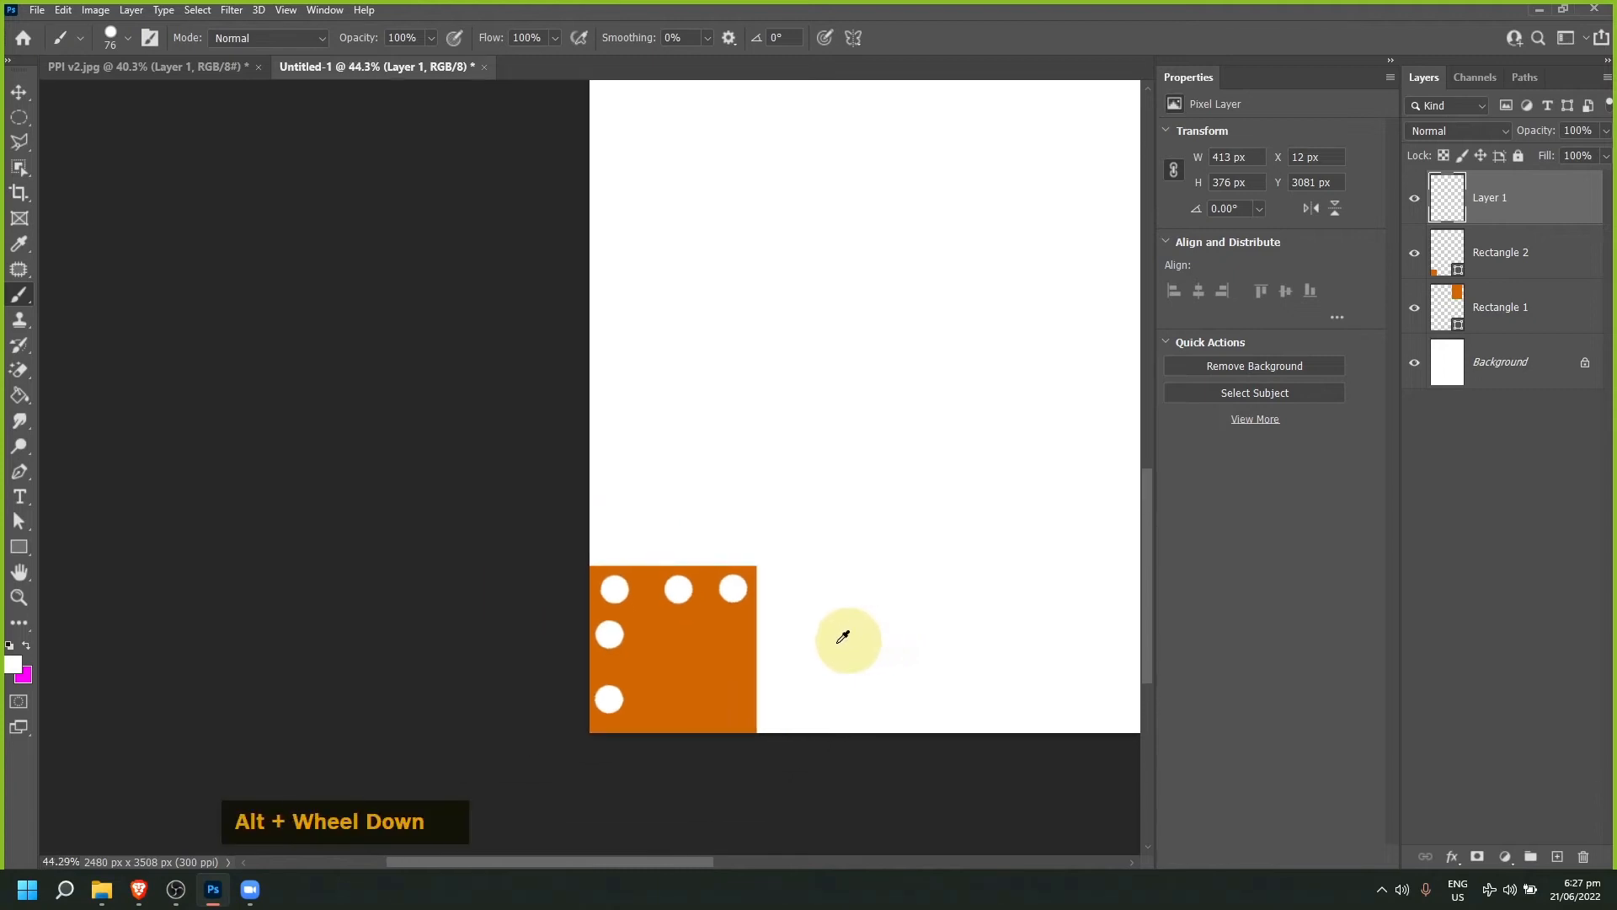
pyautogui.click(665, 641)
pyautogui.click(723, 642)
pyautogui.click(658, 699)
pyautogui.click(730, 700)
pyautogui.keyDown('alt'); pyautogui.scroll(-2, 695, 543); pyautogui.keyUp('alt')
# Step: Hide Layer 1 in PPI v2.jpg and examine the 3 Pixels/inch grid and the 60 ppi flower sample
pyautogui.click(145, 66)
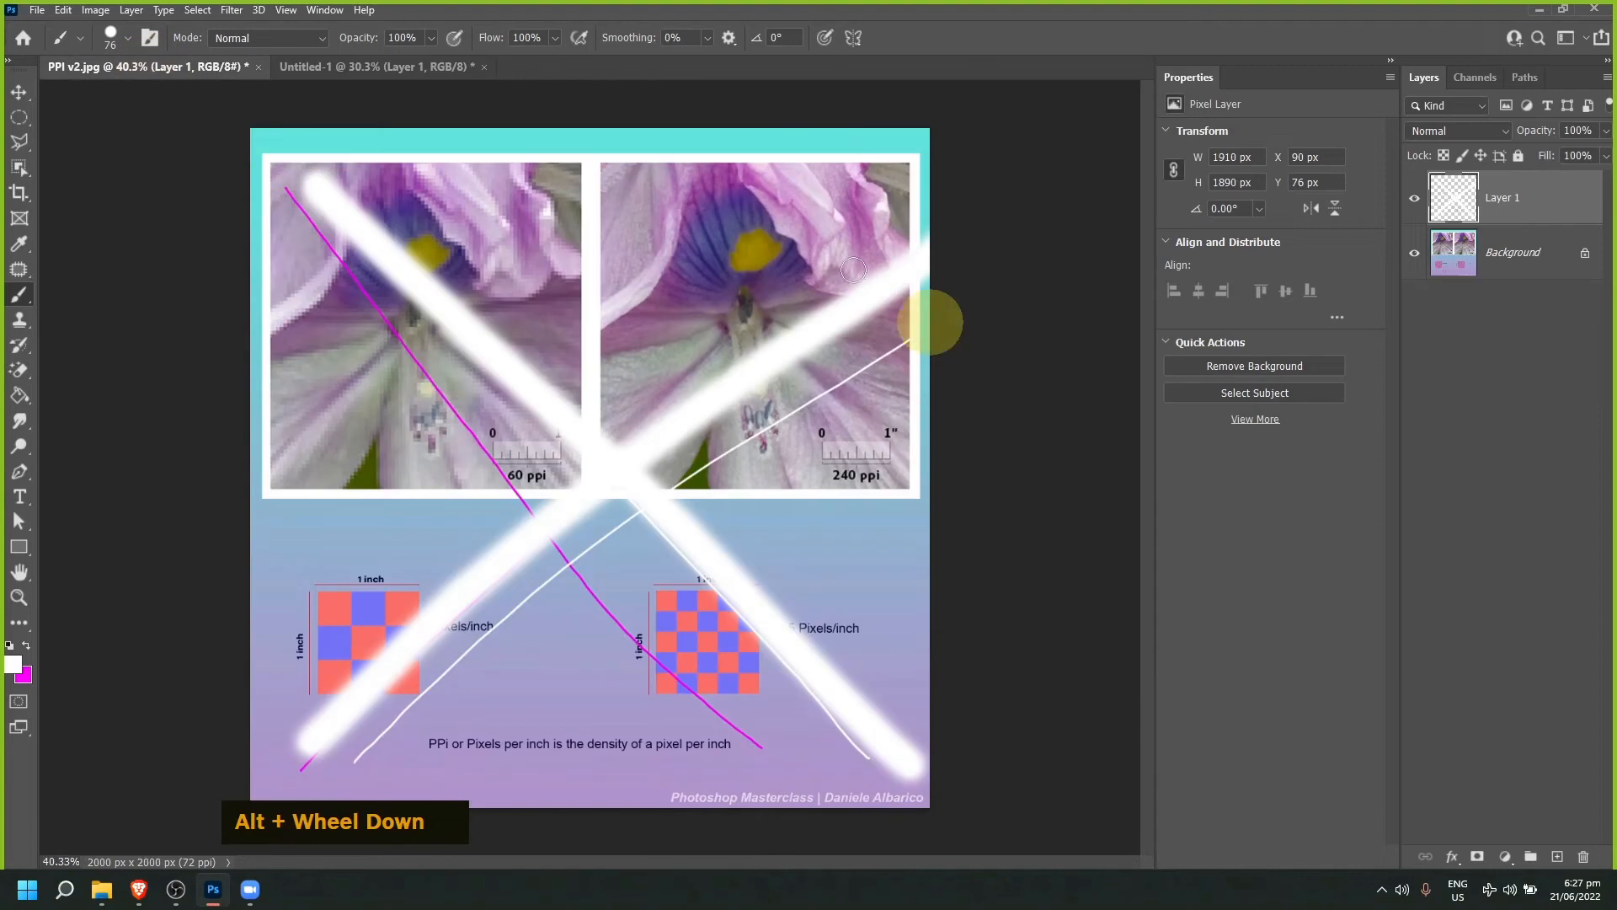
pyautogui.click(1414, 198)
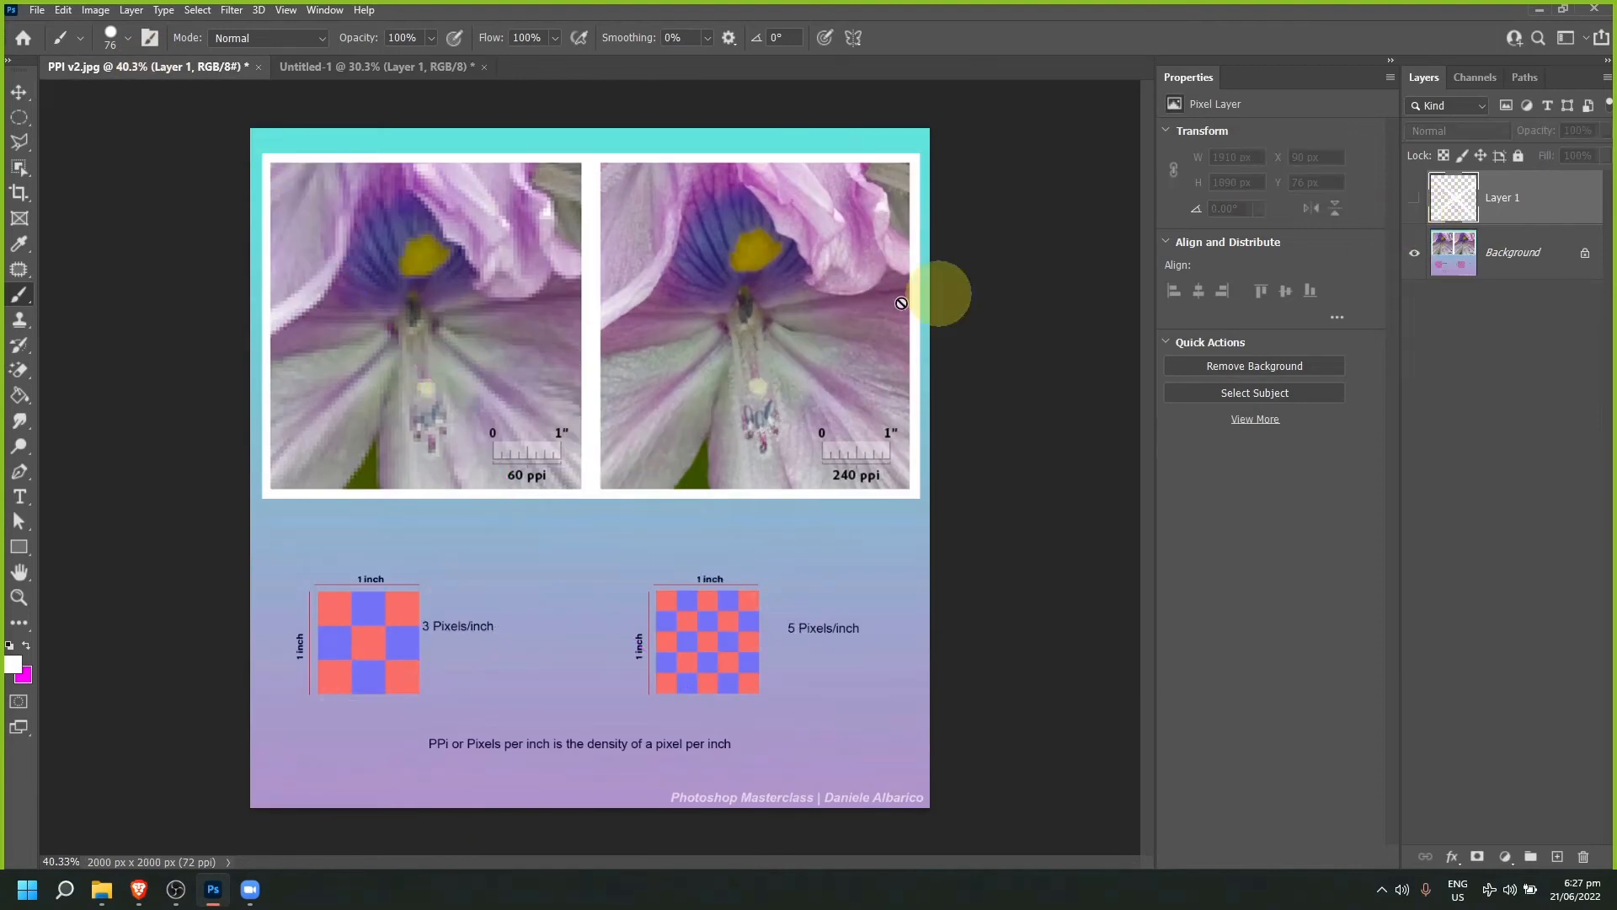
pyautogui.keyDown('alt'); pyautogui.scroll(1, 293, 704); pyautogui.keyUp('alt')
pyautogui.keyDown('alt'); pyautogui.scroll(6, 293, 705); pyautogui.keyUp('alt')
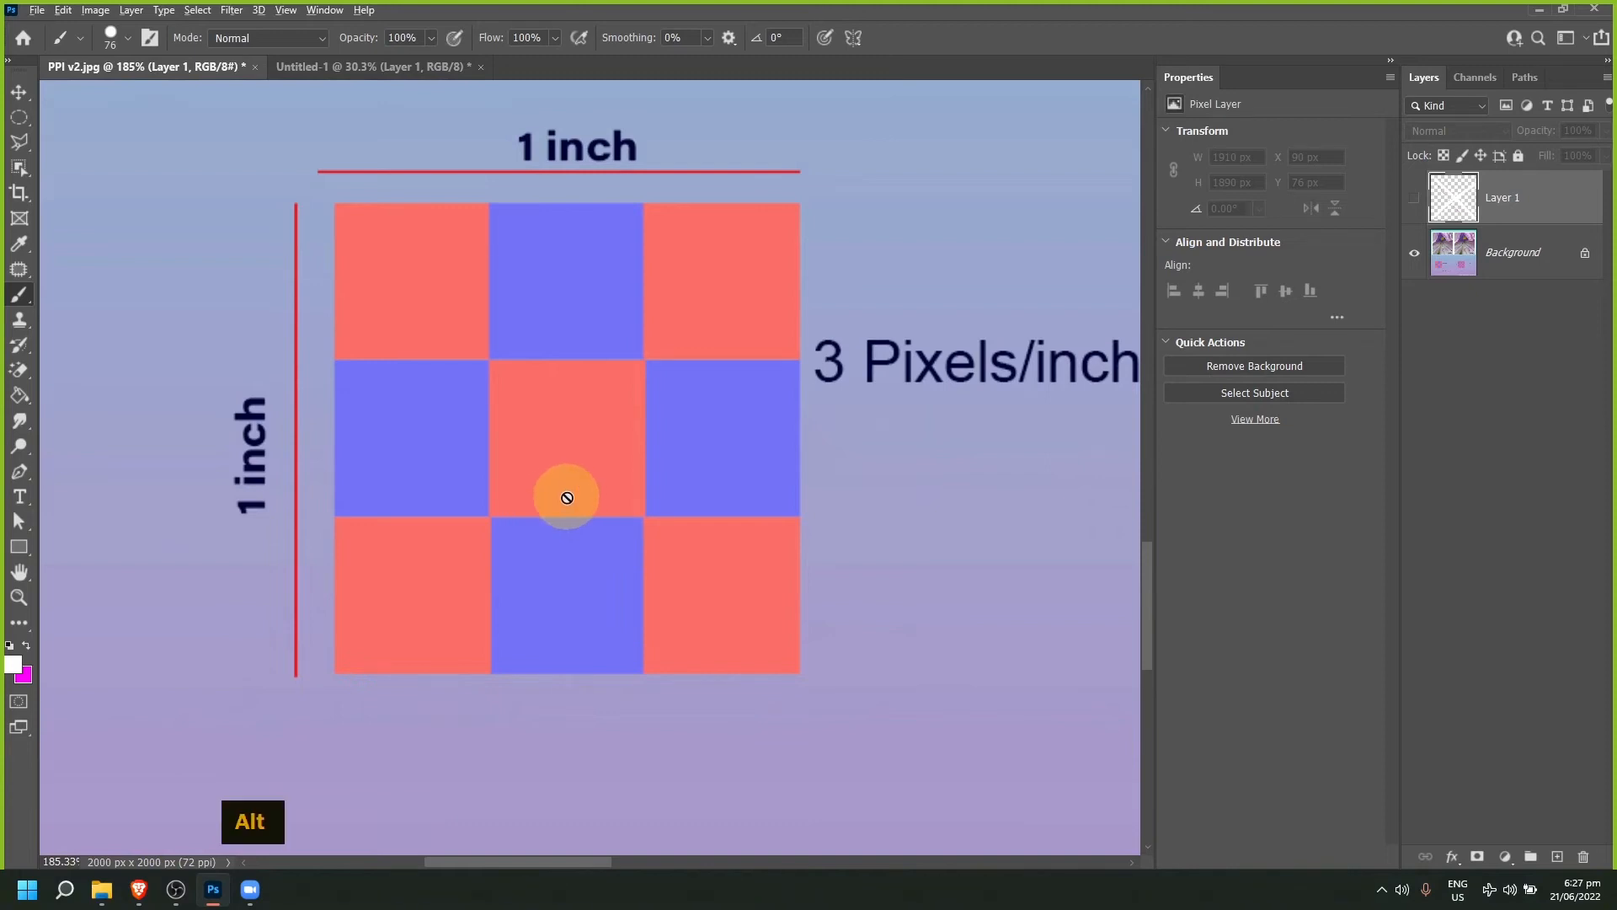
pyautogui.keyDown('alt'); pyautogui.scroll(-2, 566, 494); pyautogui.keyUp('alt')
pyautogui.moveTo(594, 126); pyautogui.dragTo(485, 850)
pyautogui.moveTo(488, 538); pyautogui.dragTo(469, 554)
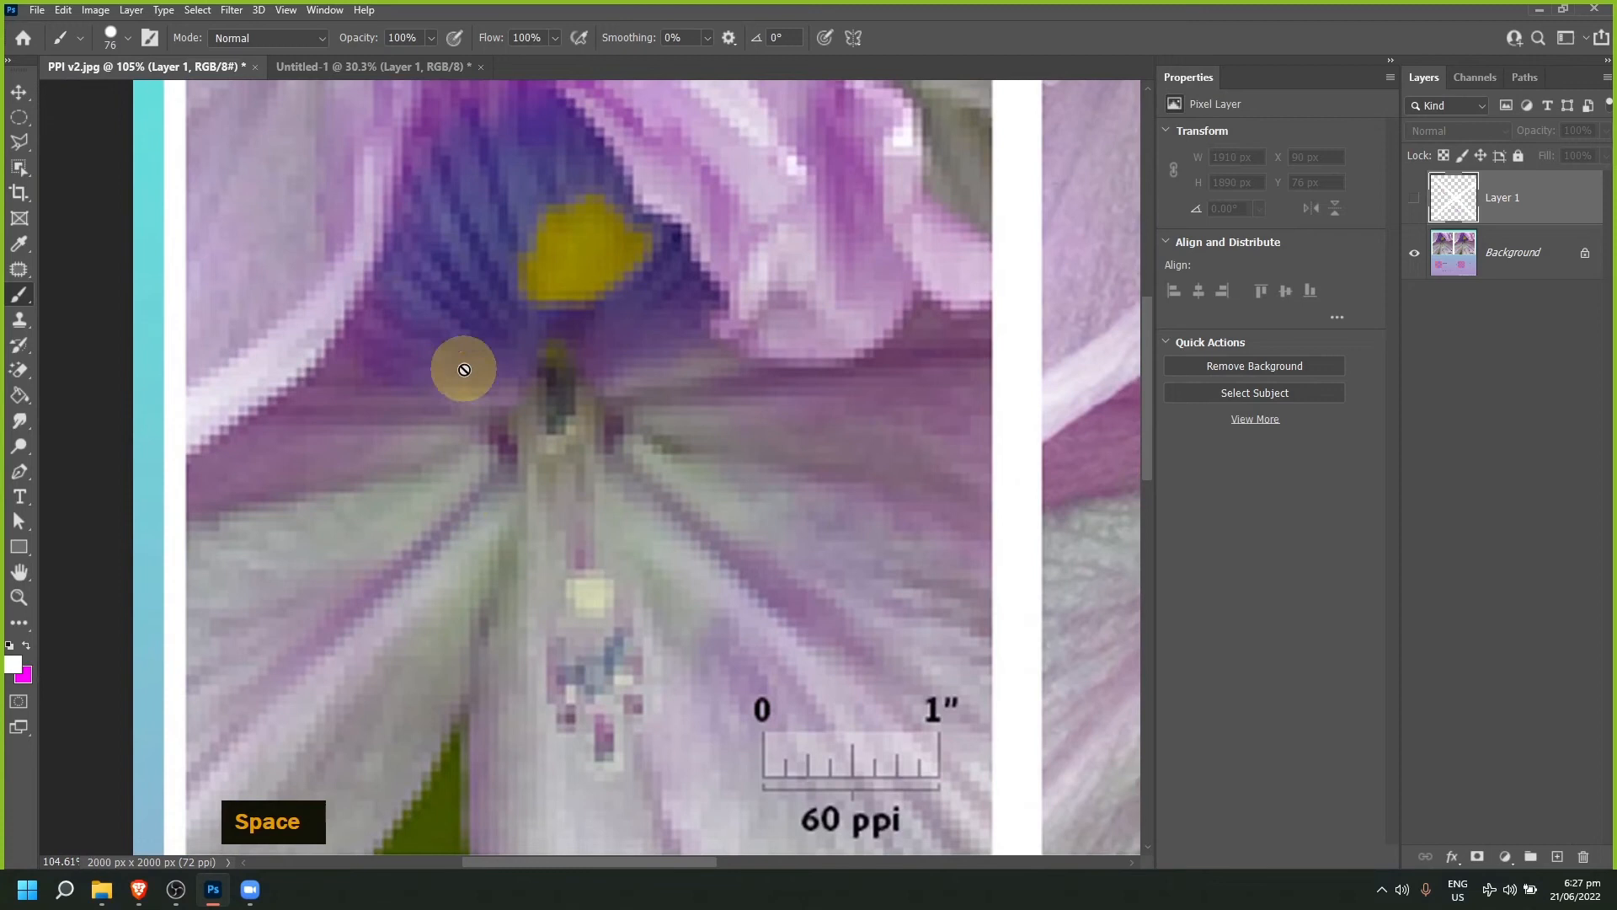
pyautogui.keyDown('alt'); pyautogui.scroll(-1, 463, 369); pyautogui.keyUp('alt')
pyautogui.keyDown('alt'); pyautogui.scroll(-1, 463, 369); pyautogui.keyUp('alt')
pyautogui.moveTo(458, 361); pyautogui.dragTo(470, 415)
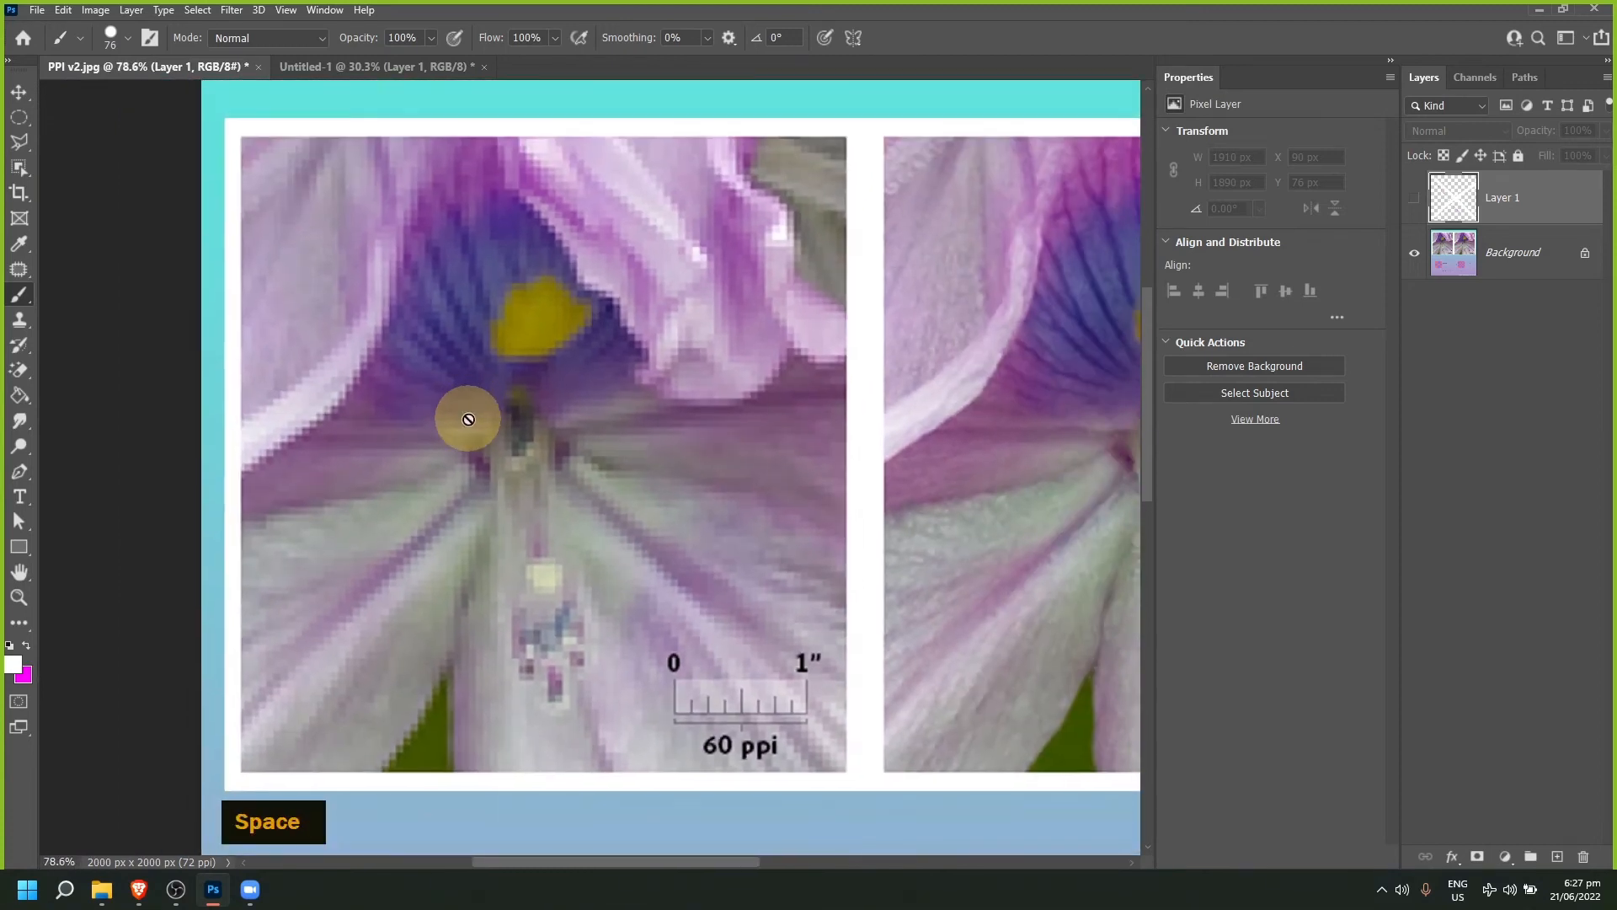
# Step: Return to the A4 document and start a new 1500 x 1000 px document with a resolution of 72 pixels/inch
pyautogui.click(337, 67)
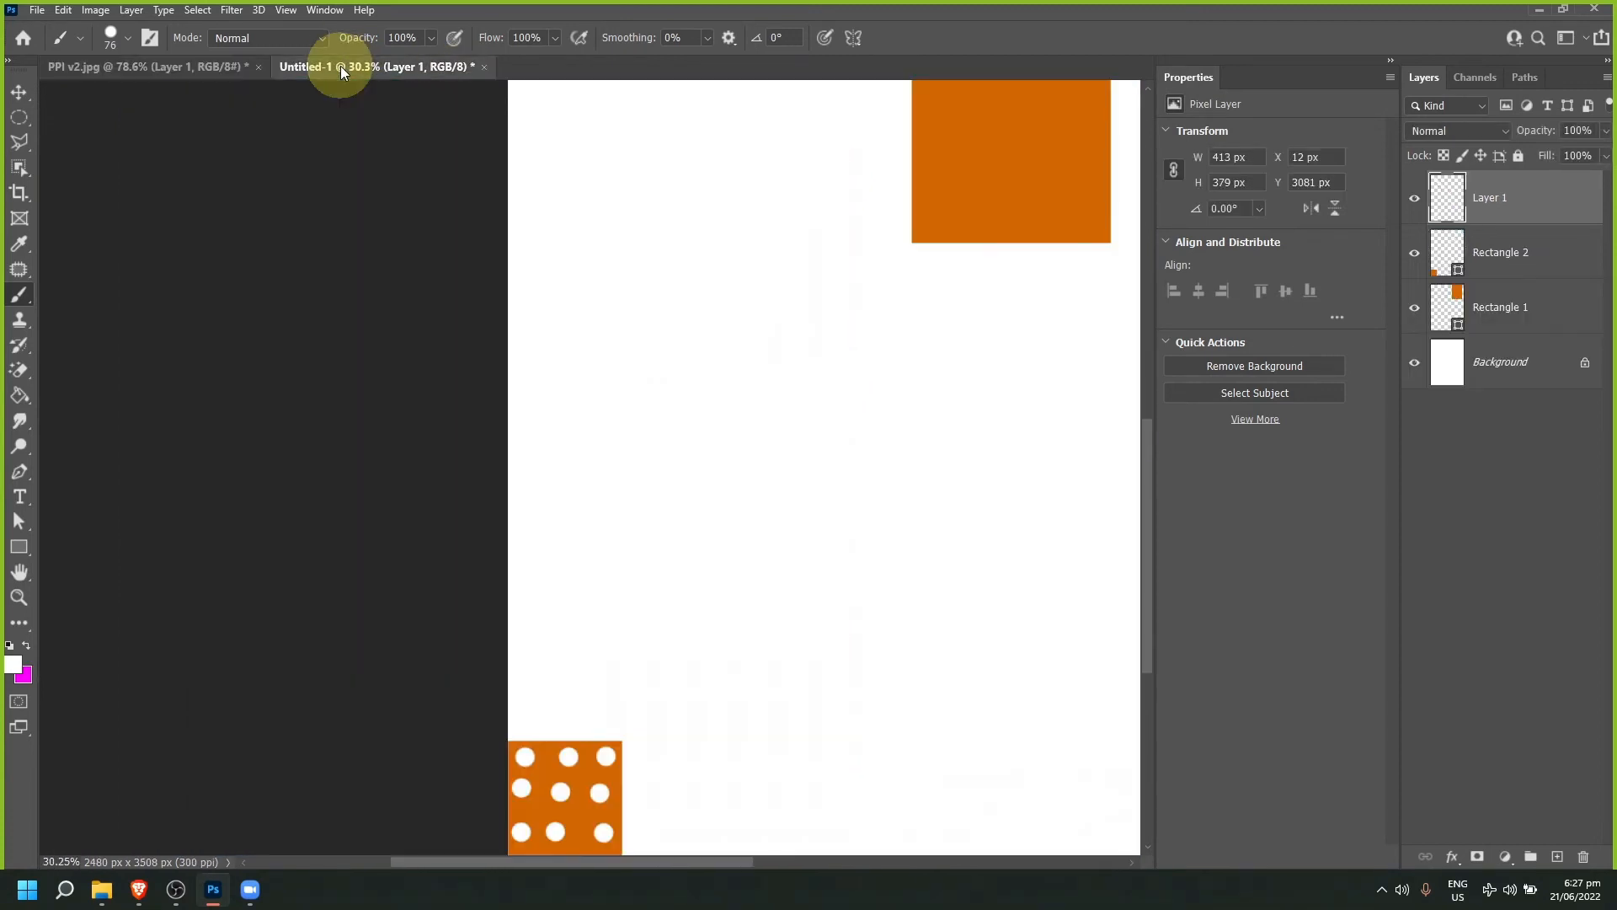
pyautogui.keyDown('alt'); pyautogui.scroll(-3, 787, 553); pyautogui.keyUp('alt')
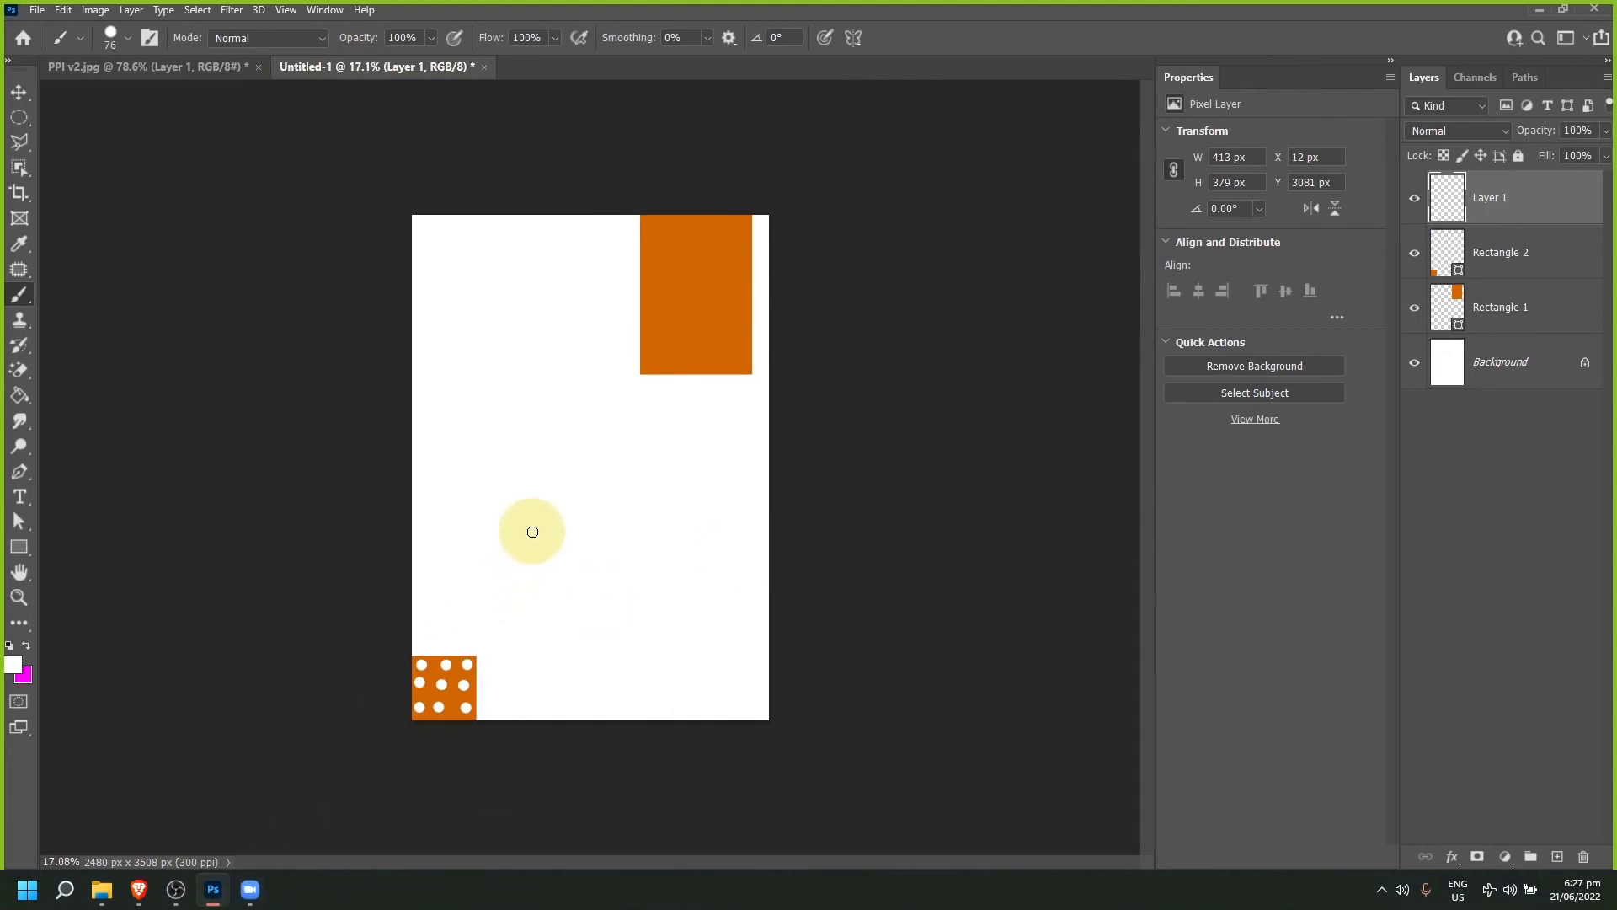
pyautogui.click(37, 10)
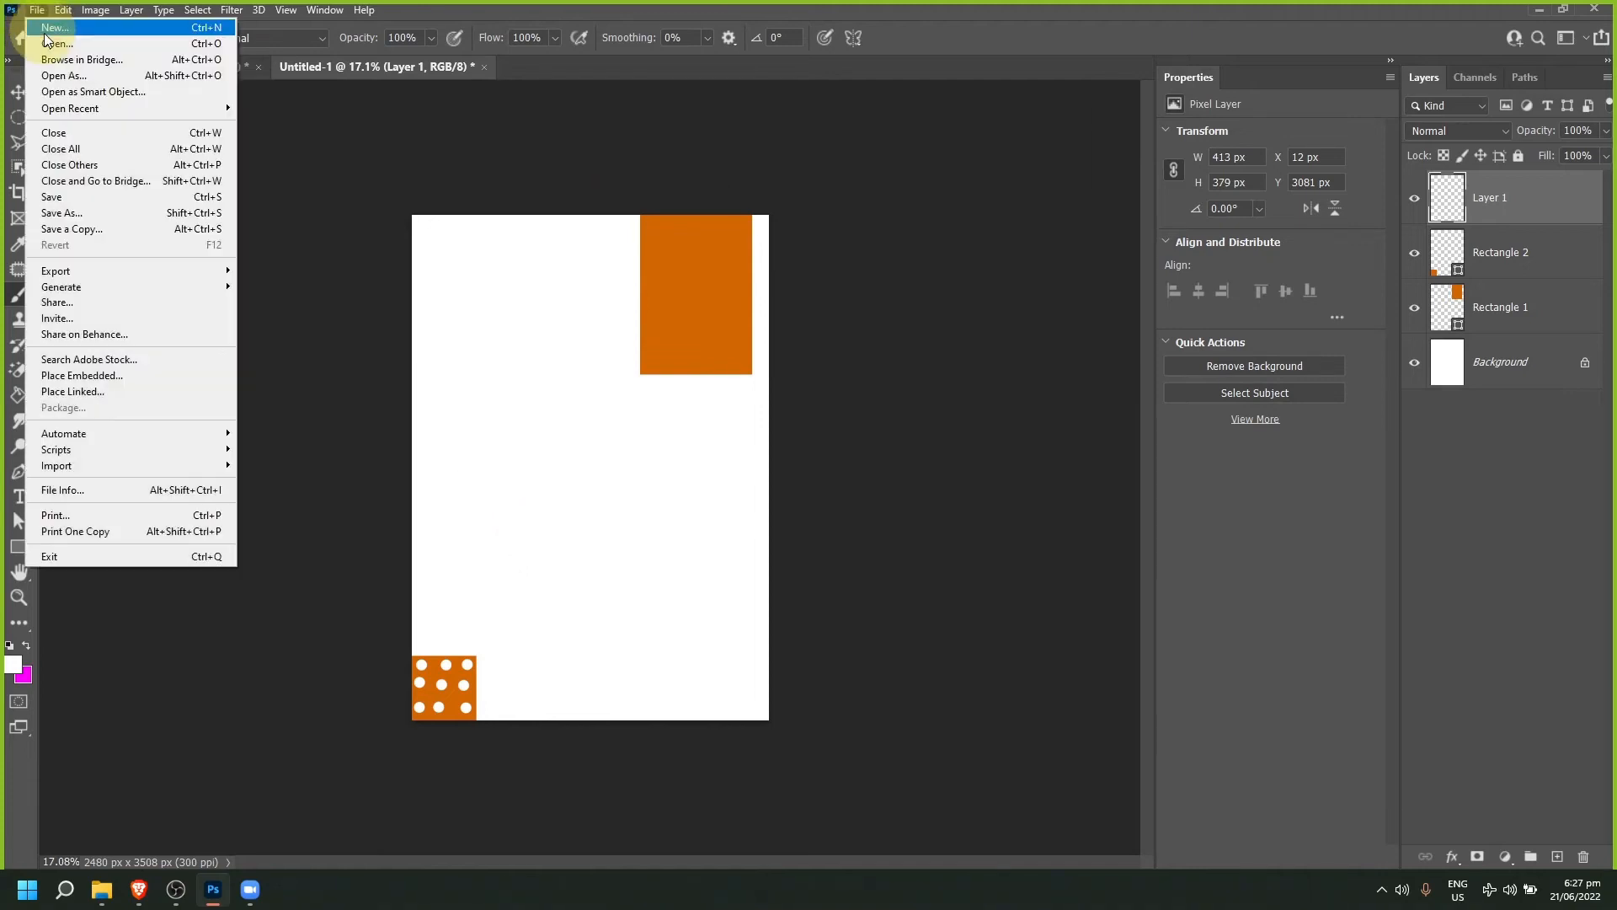
pyautogui.doubleClick(46, 37)
pyautogui.doubleClick(1034, 387)
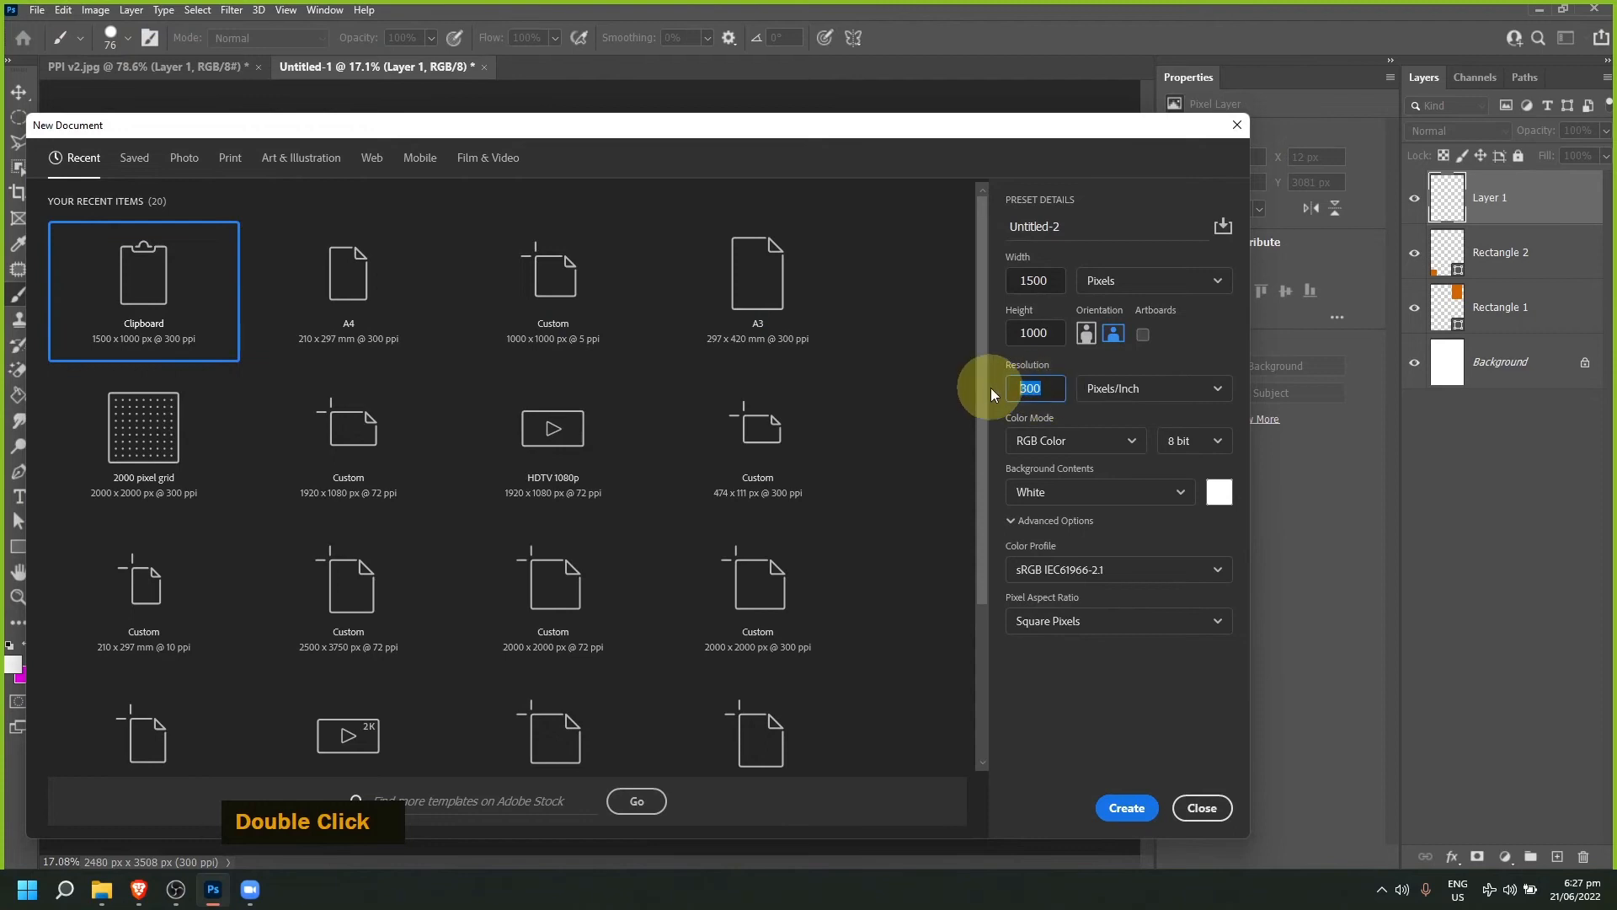
pyautogui.write('75')
pyautogui.press('BackSpace')
pyautogui.write('2')
# Step: Widen the New Document dialog and set the resolution to 300 pixels/inch
pyautogui.moveTo(1036, 387); pyautogui.dragTo(946, 387)
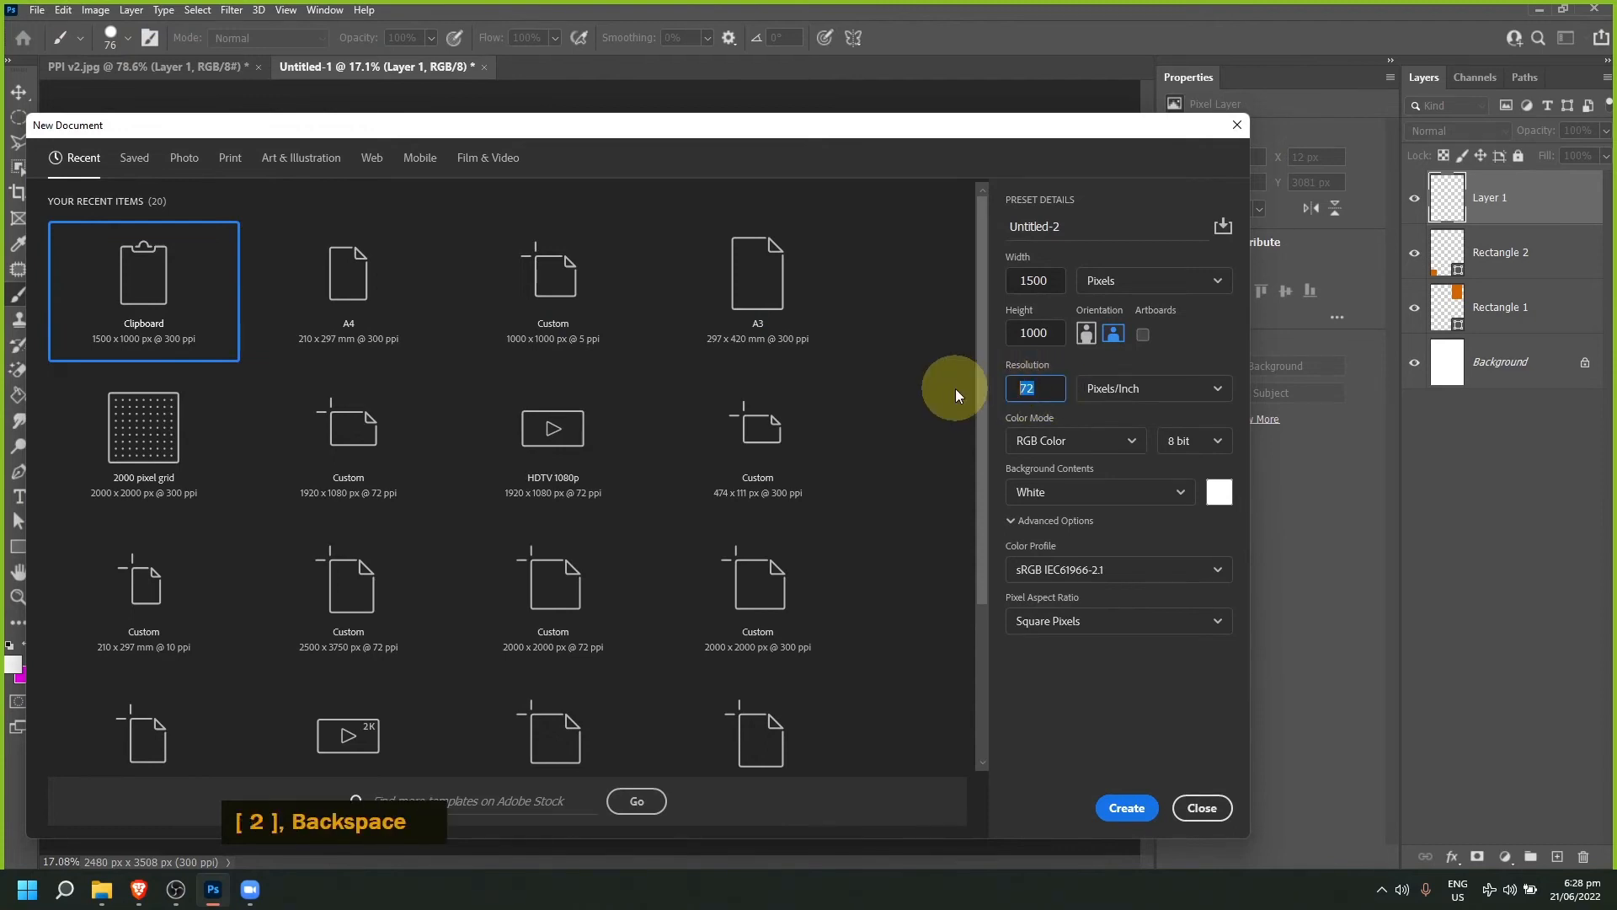
pyautogui.moveTo(1249, 409); pyautogui.dragTo(1402, 415)
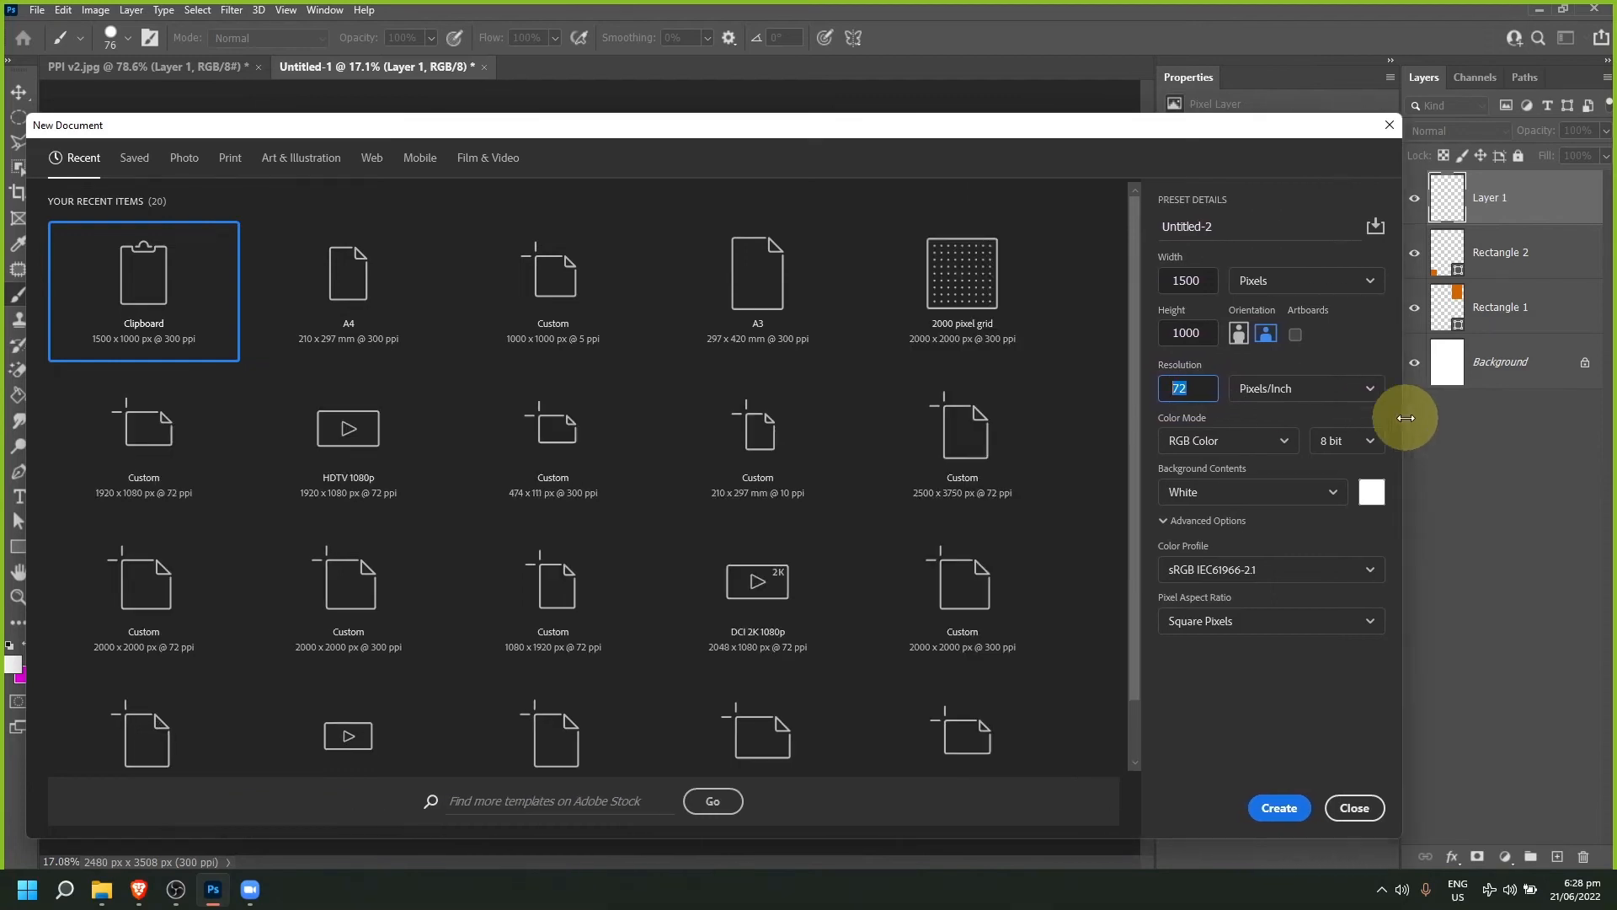
pyautogui.doubleClick(1207, 393)
pyautogui.write('300')
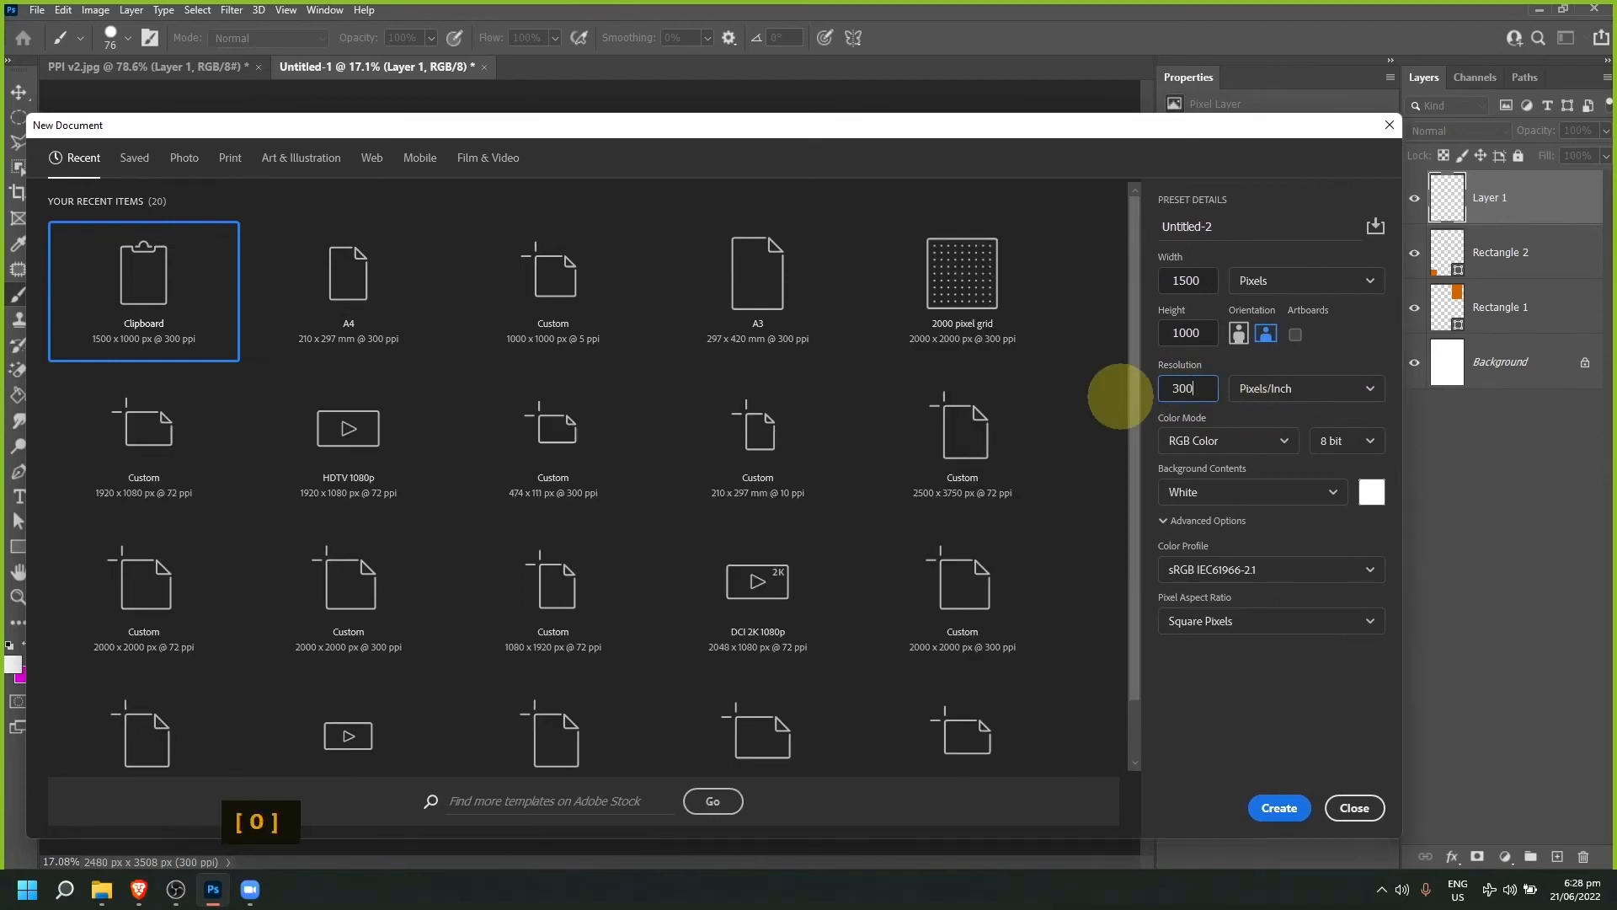
pyautogui.click(1120, 396)
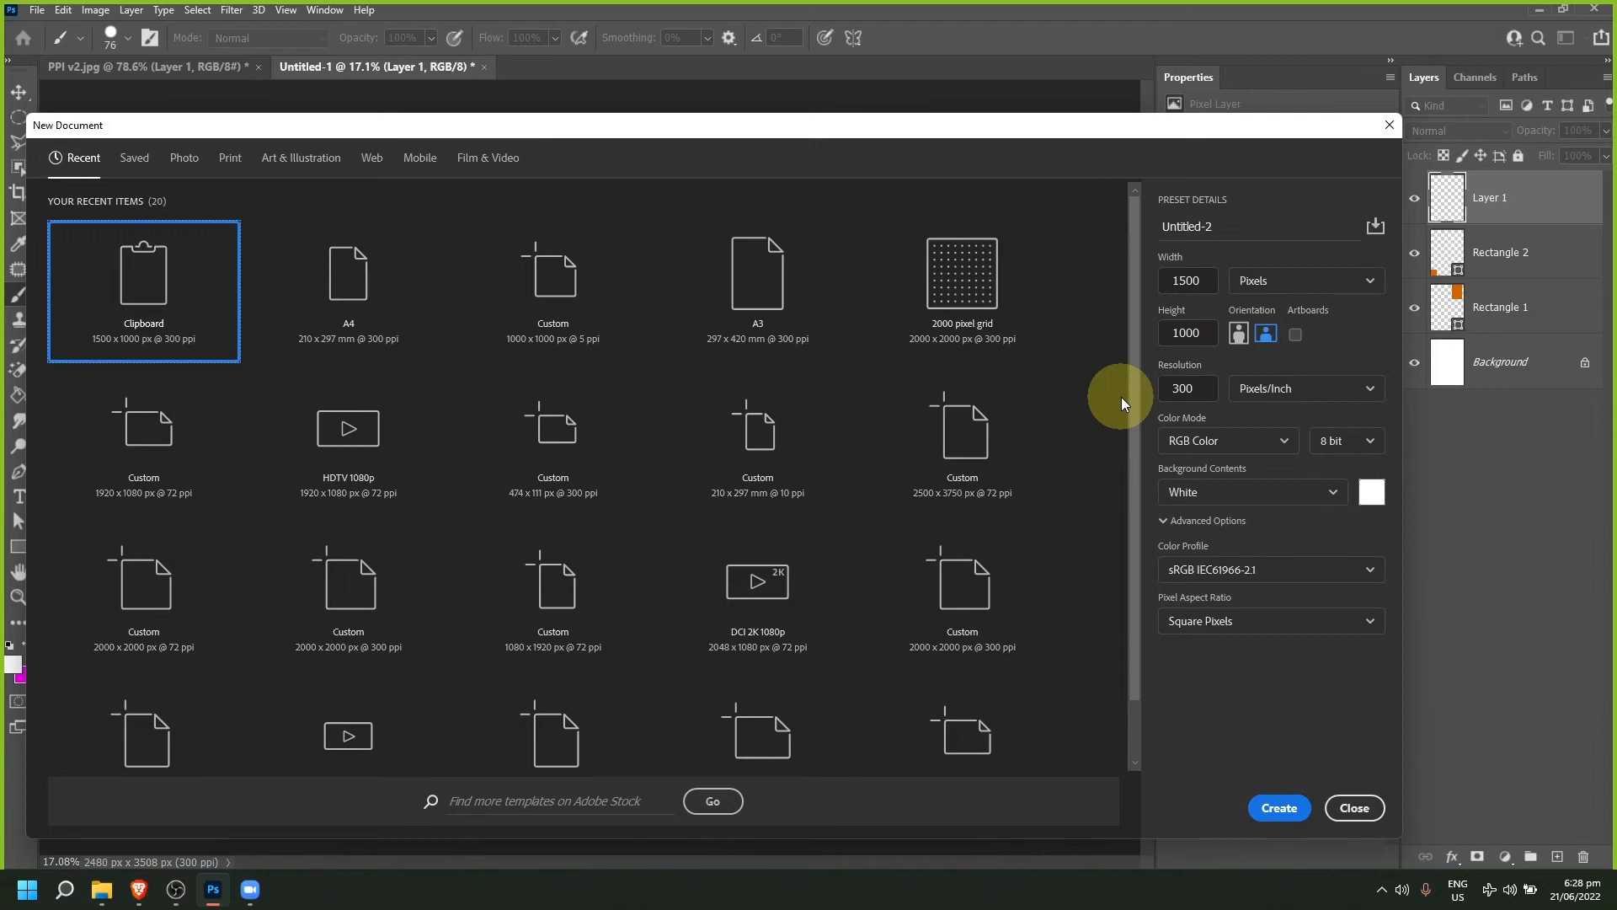
# Step: Set the new document's resolution to 50 pixels/inch
pyautogui.doubleClick(1175, 388)
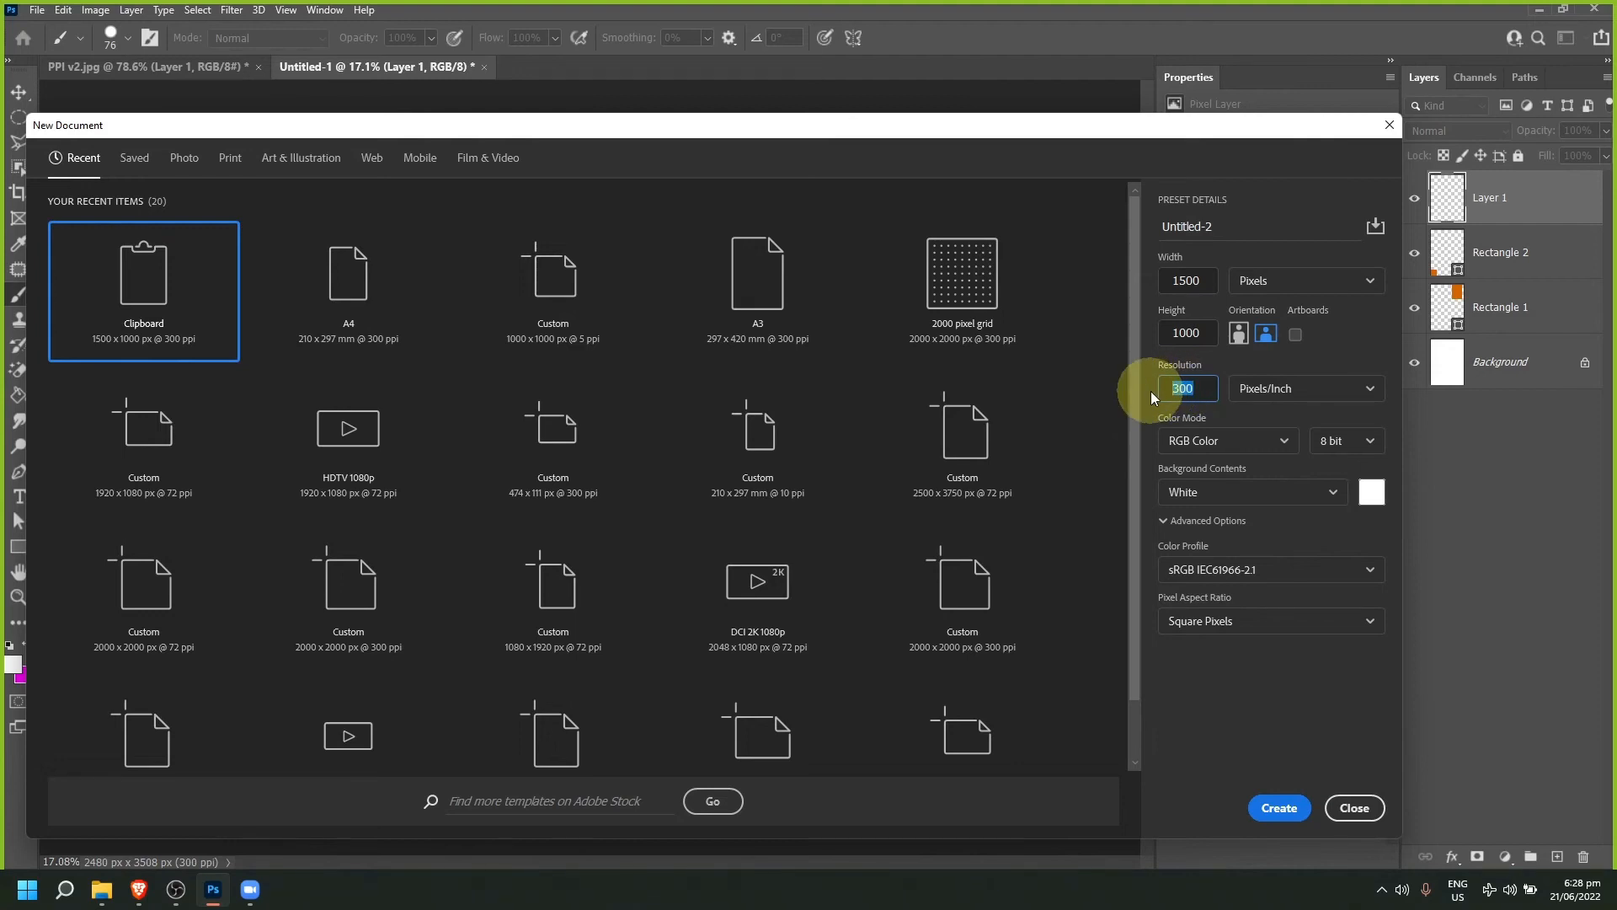
pyautogui.write('72')
pyautogui.press('BackSpace')
pyautogui.write('50')
pyautogui.press('BackSpace')
pyautogui.write('50')
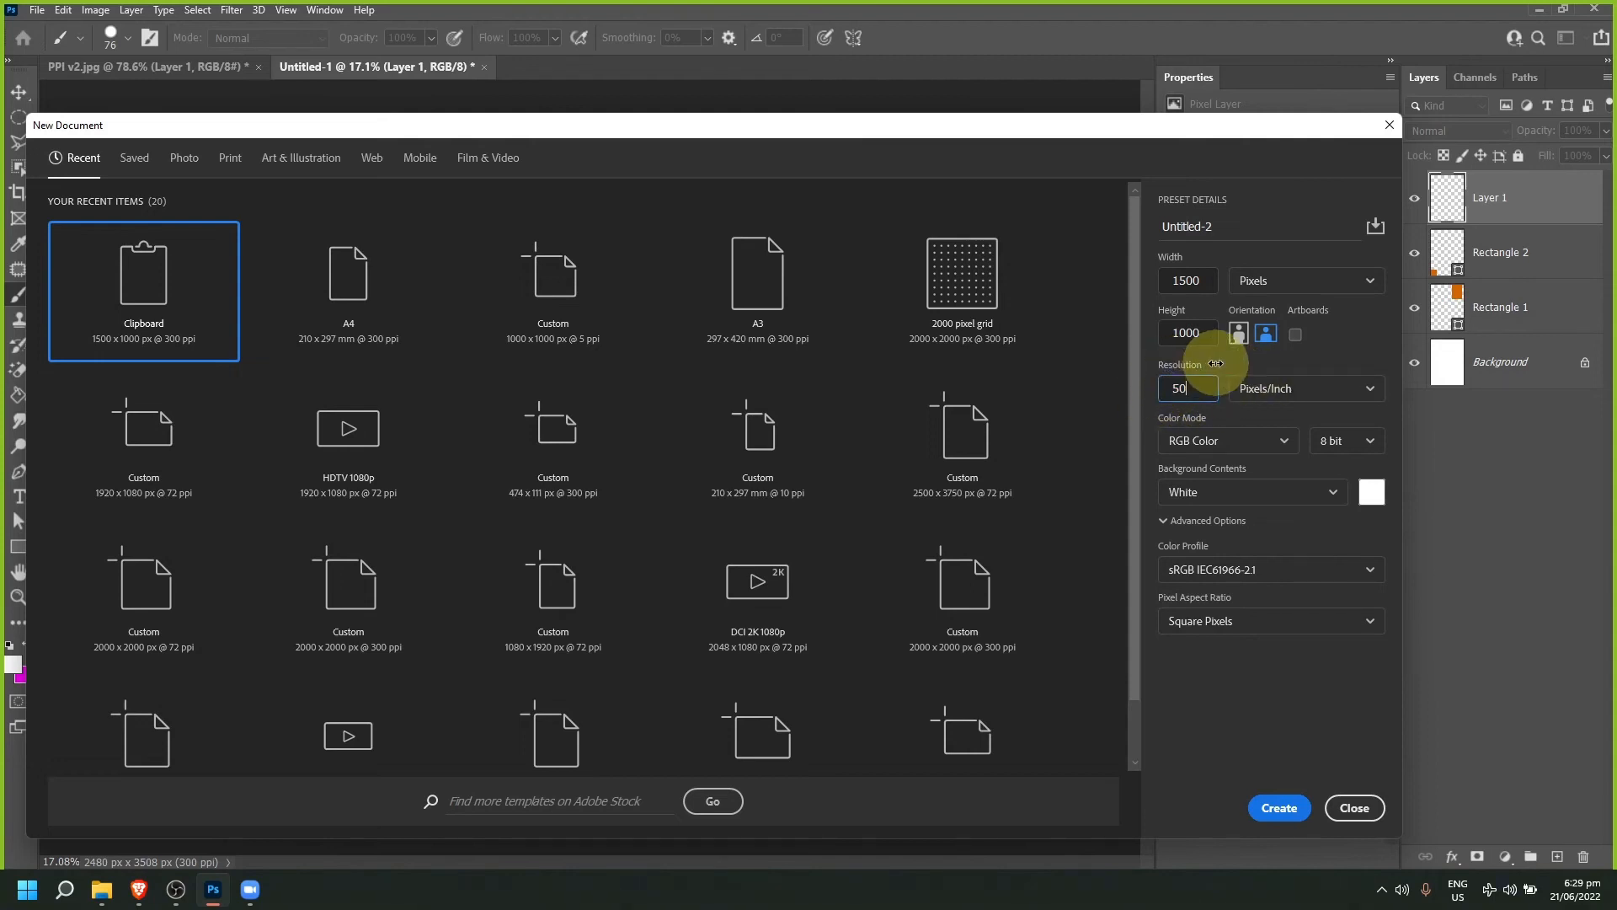
pyautogui.doubleClick(1164, 390)
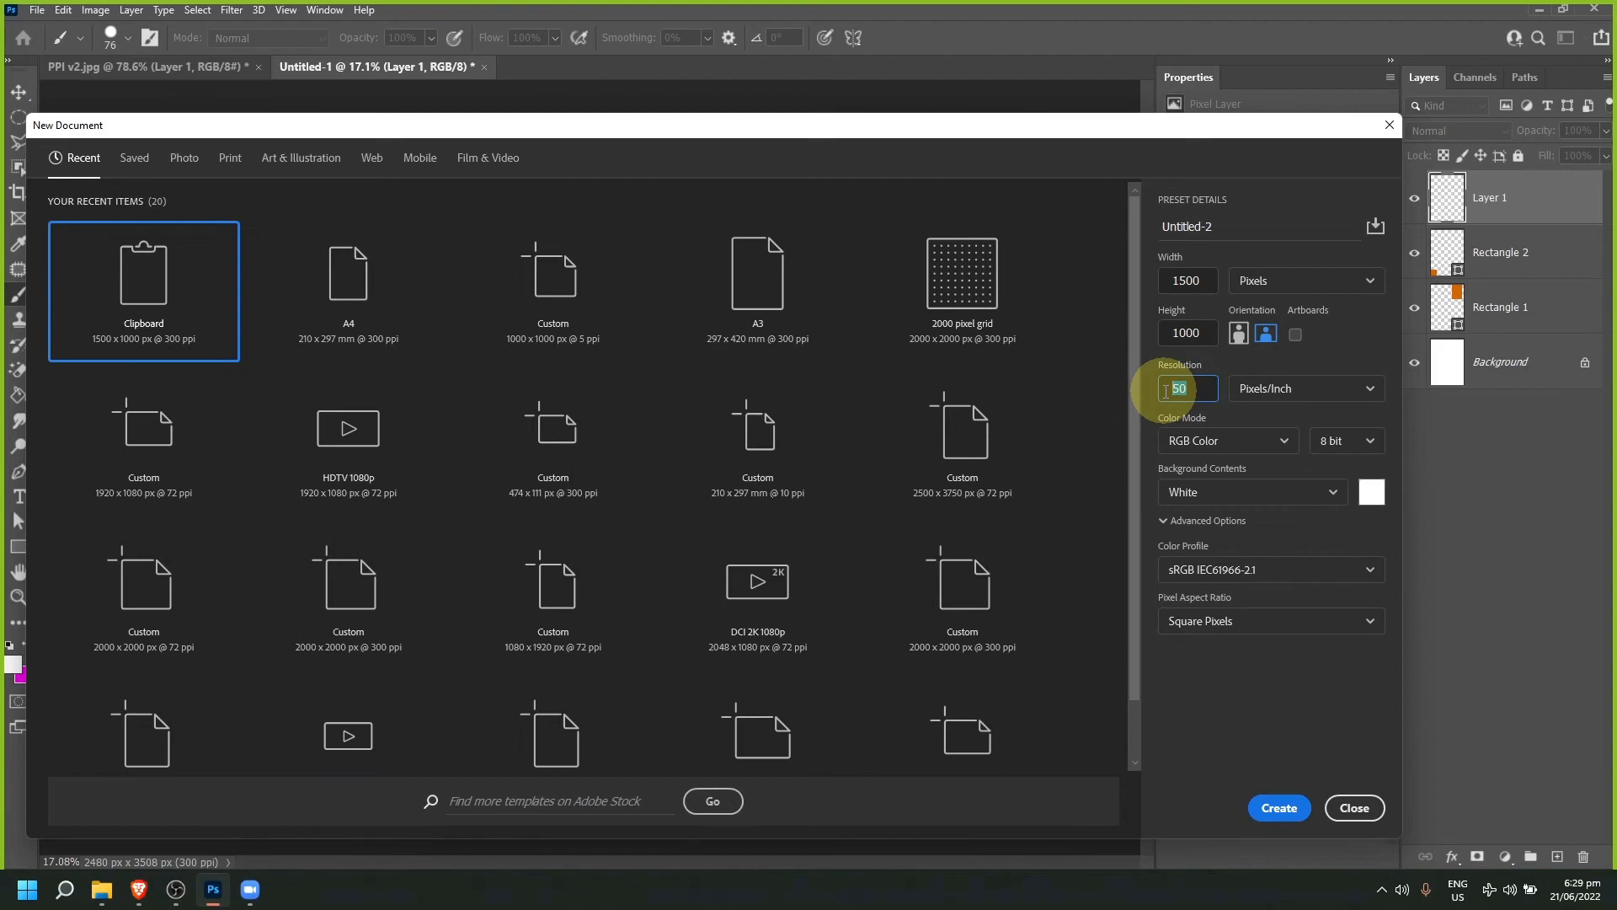
# Step: Switch to the Brave browser, minimize the class group chat on the Facebook group page, and return to Photoshop
pyautogui.click(141, 889)
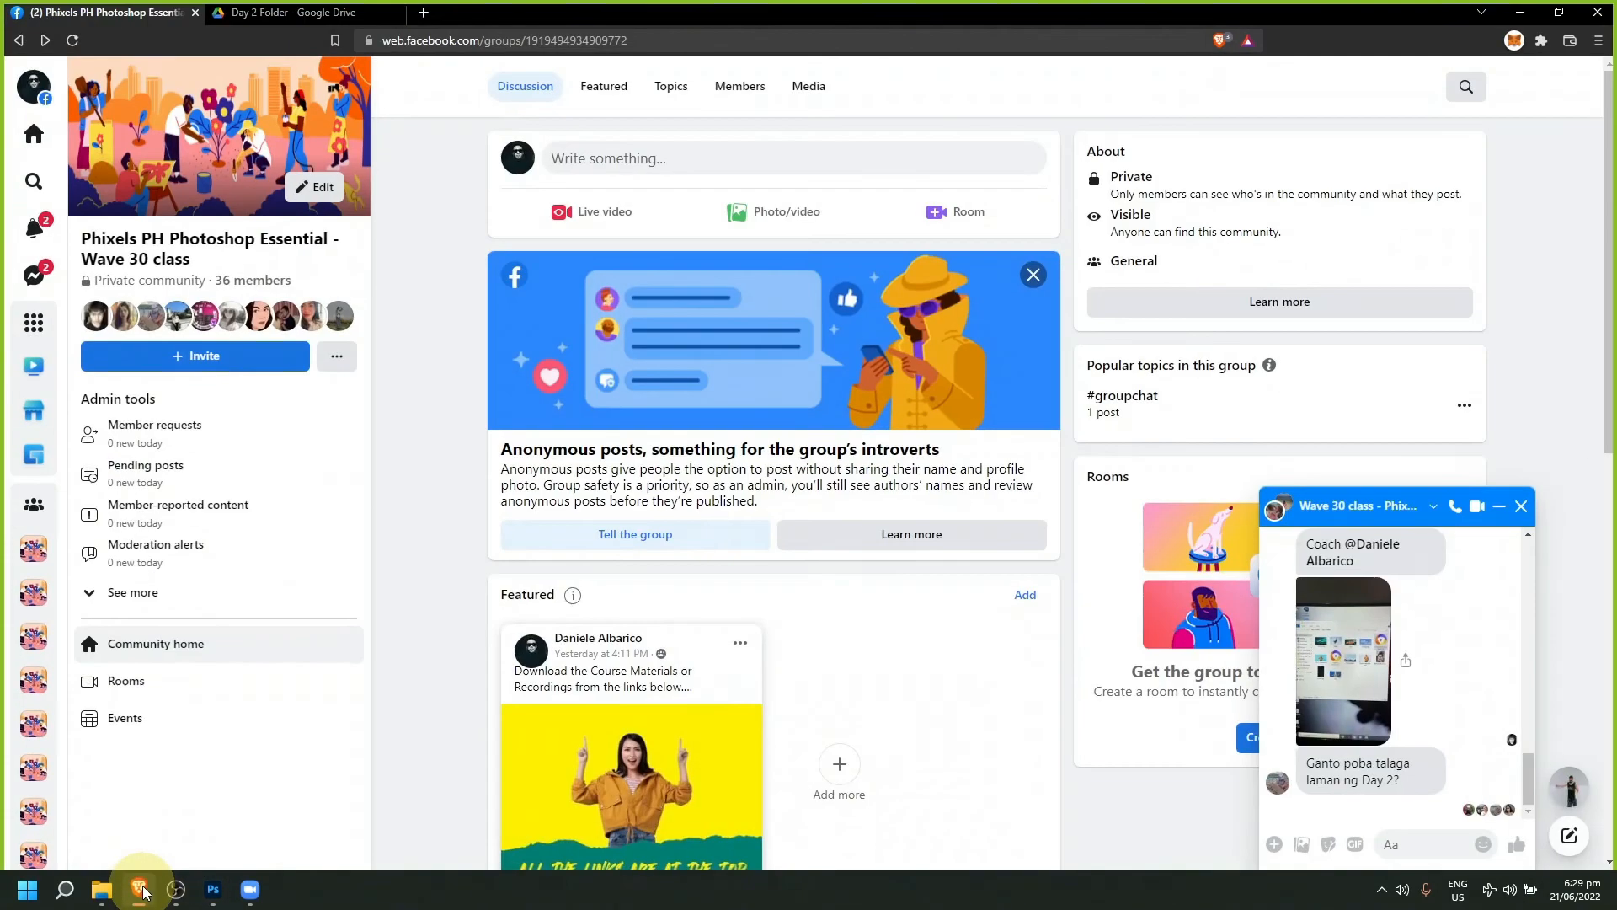
pyautogui.click(1498, 506)
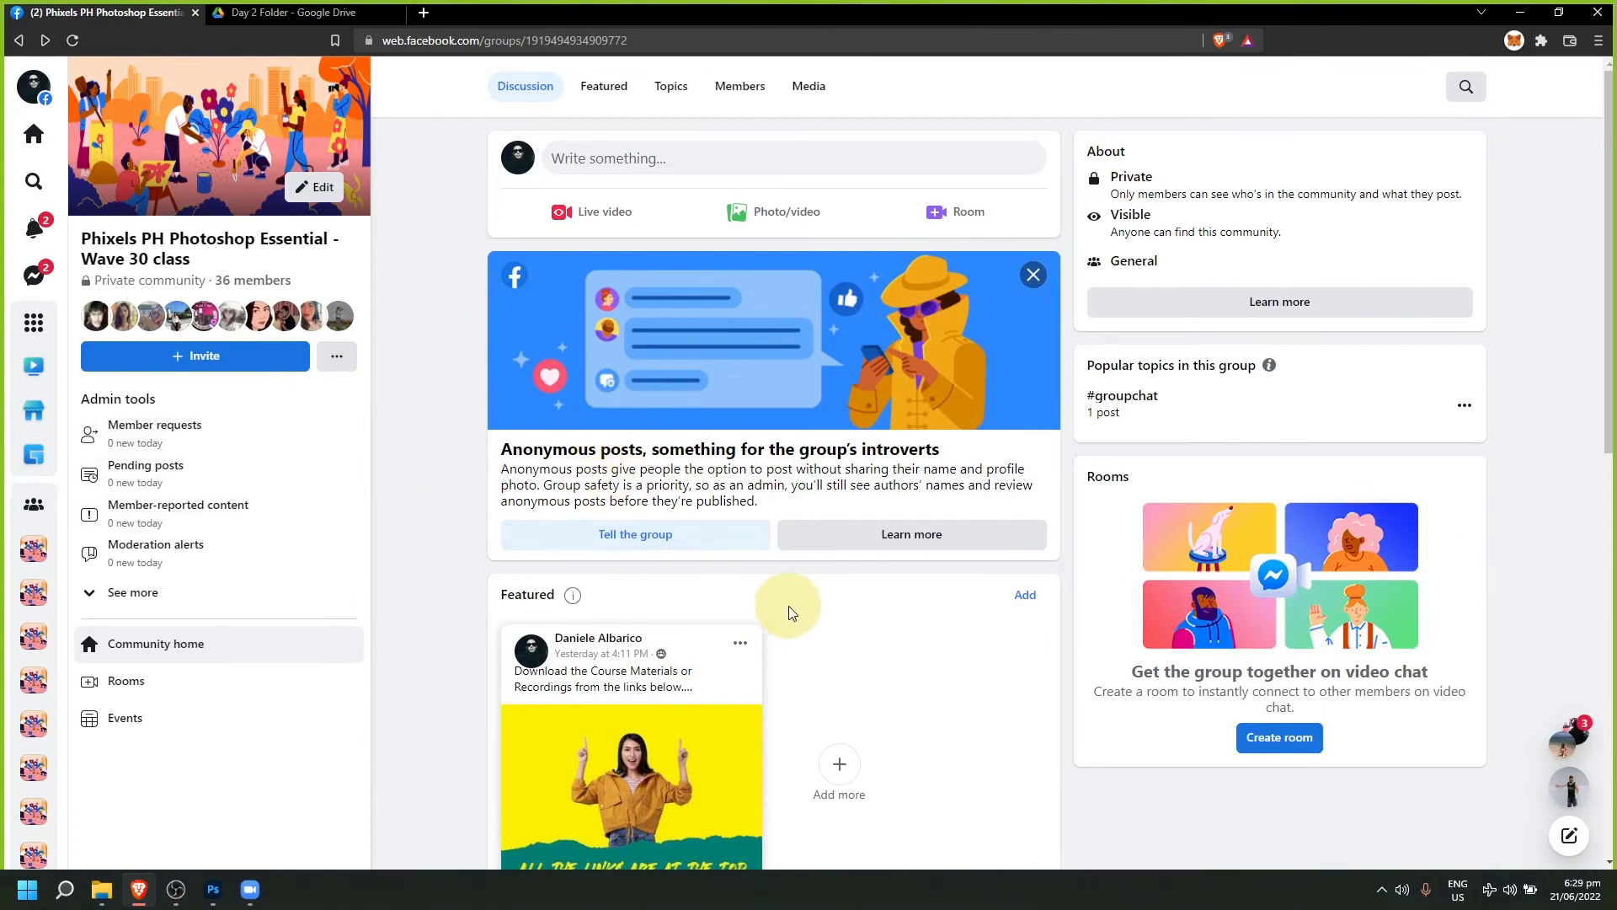
pyautogui.click(1525, 12)
# Step: Move the New Document dialog higher, narrow it slightly, and set the resolution to 300 pixels/inch
pyautogui.moveTo(1234, 130); pyautogui.dragTo(1246, 93)
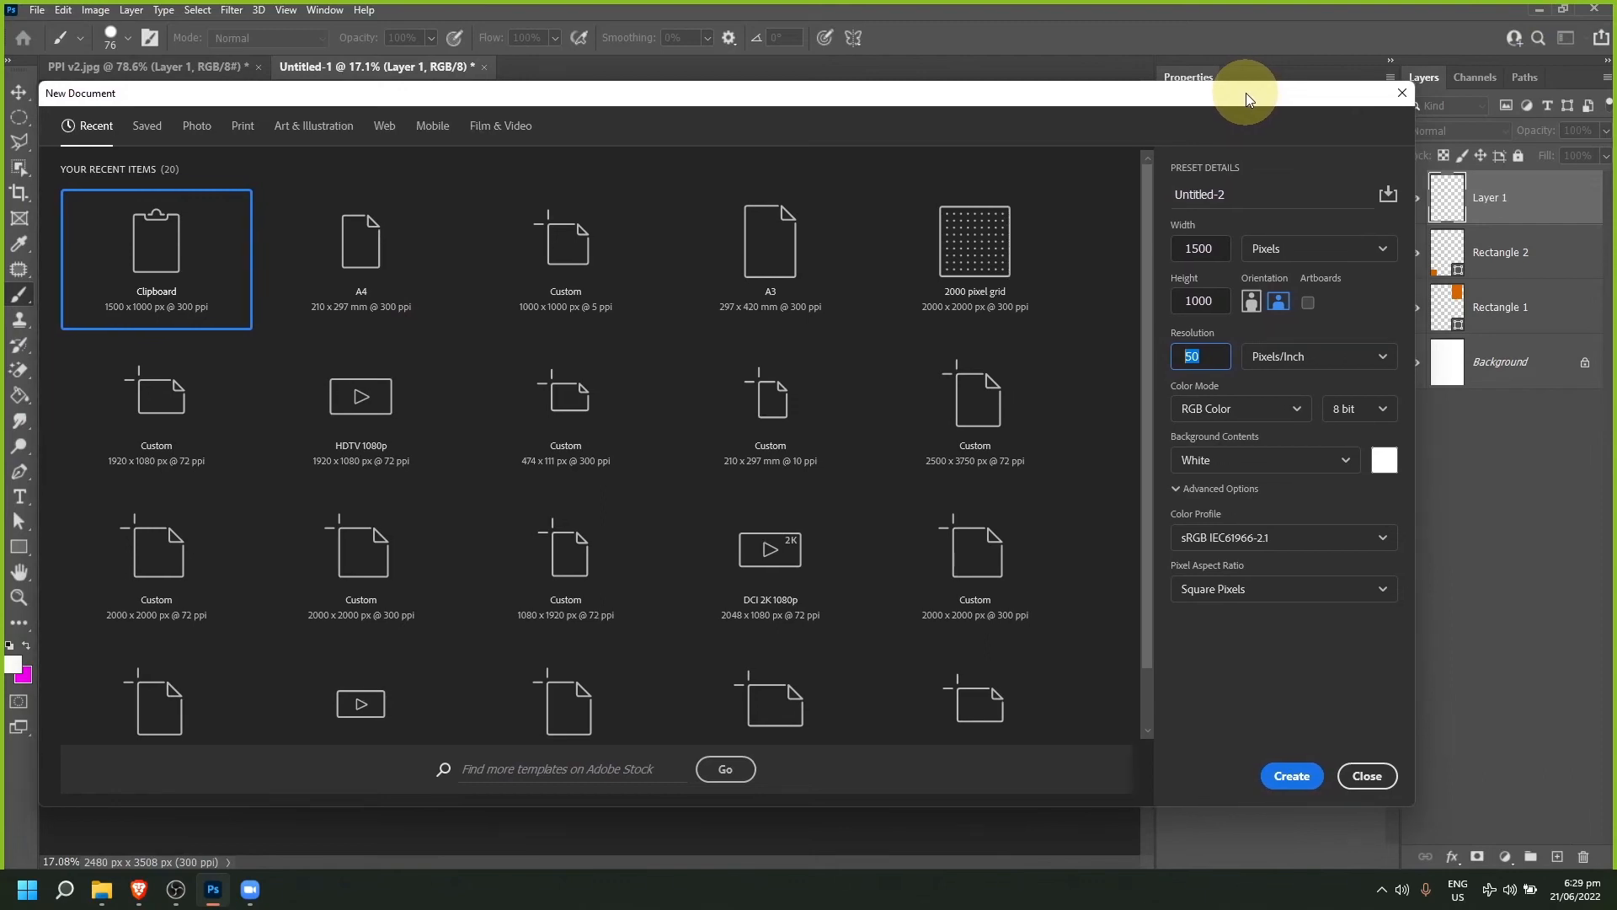
pyautogui.moveTo(1246, 92); pyautogui.dragTo(1246, 93)
pyautogui.moveTo(1416, 390); pyautogui.dragTo(1402, 390)
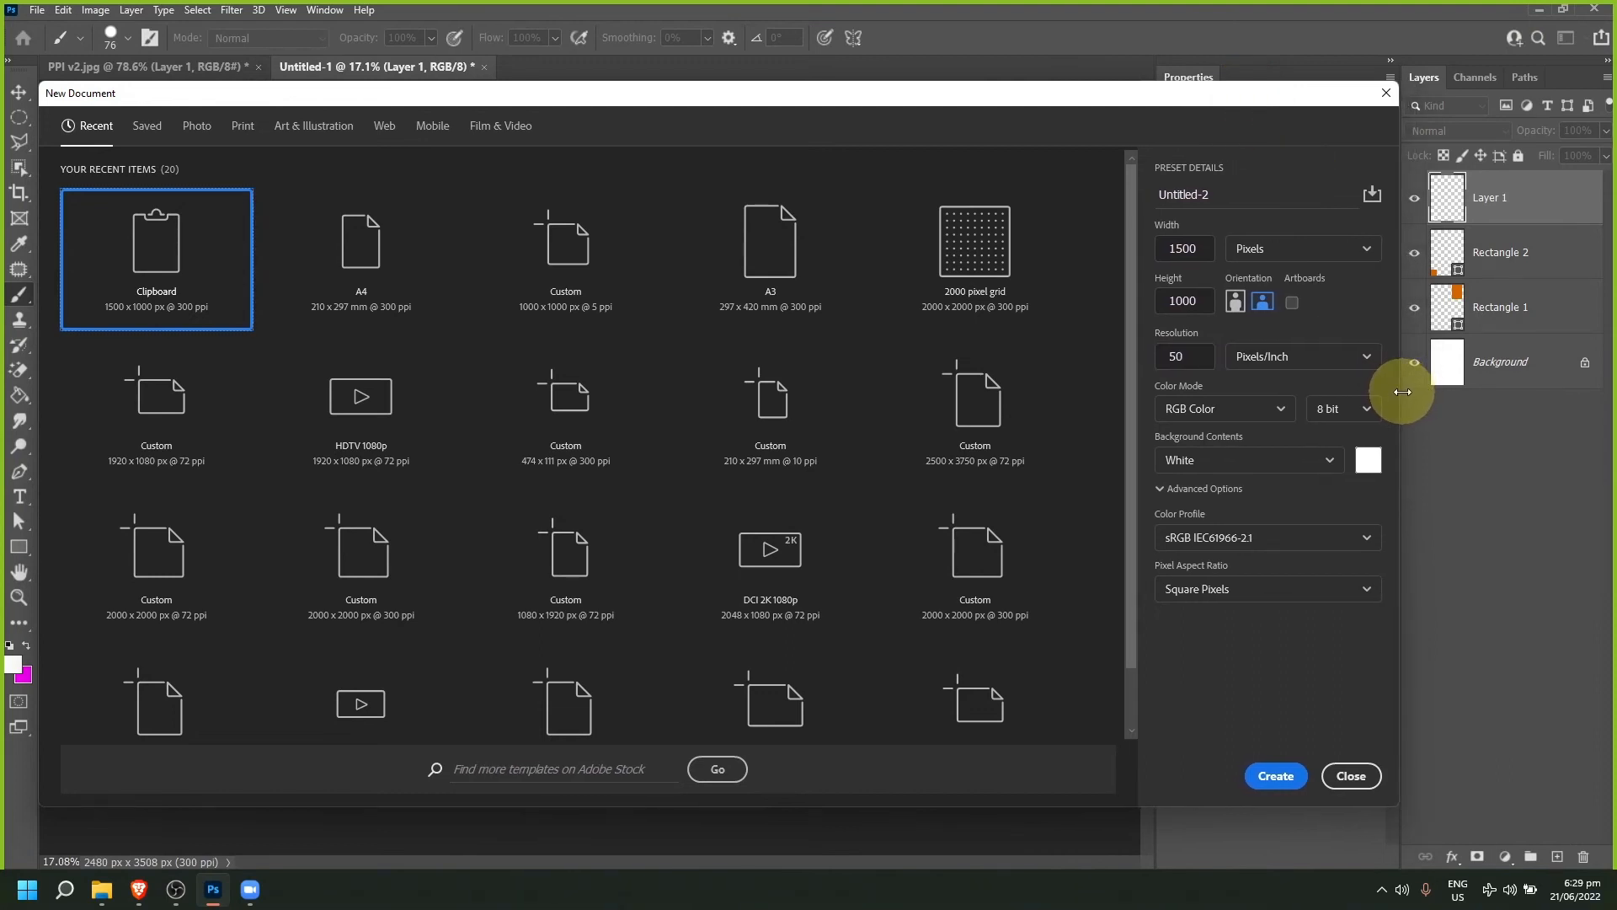
pyautogui.doubleClick(1185, 368)
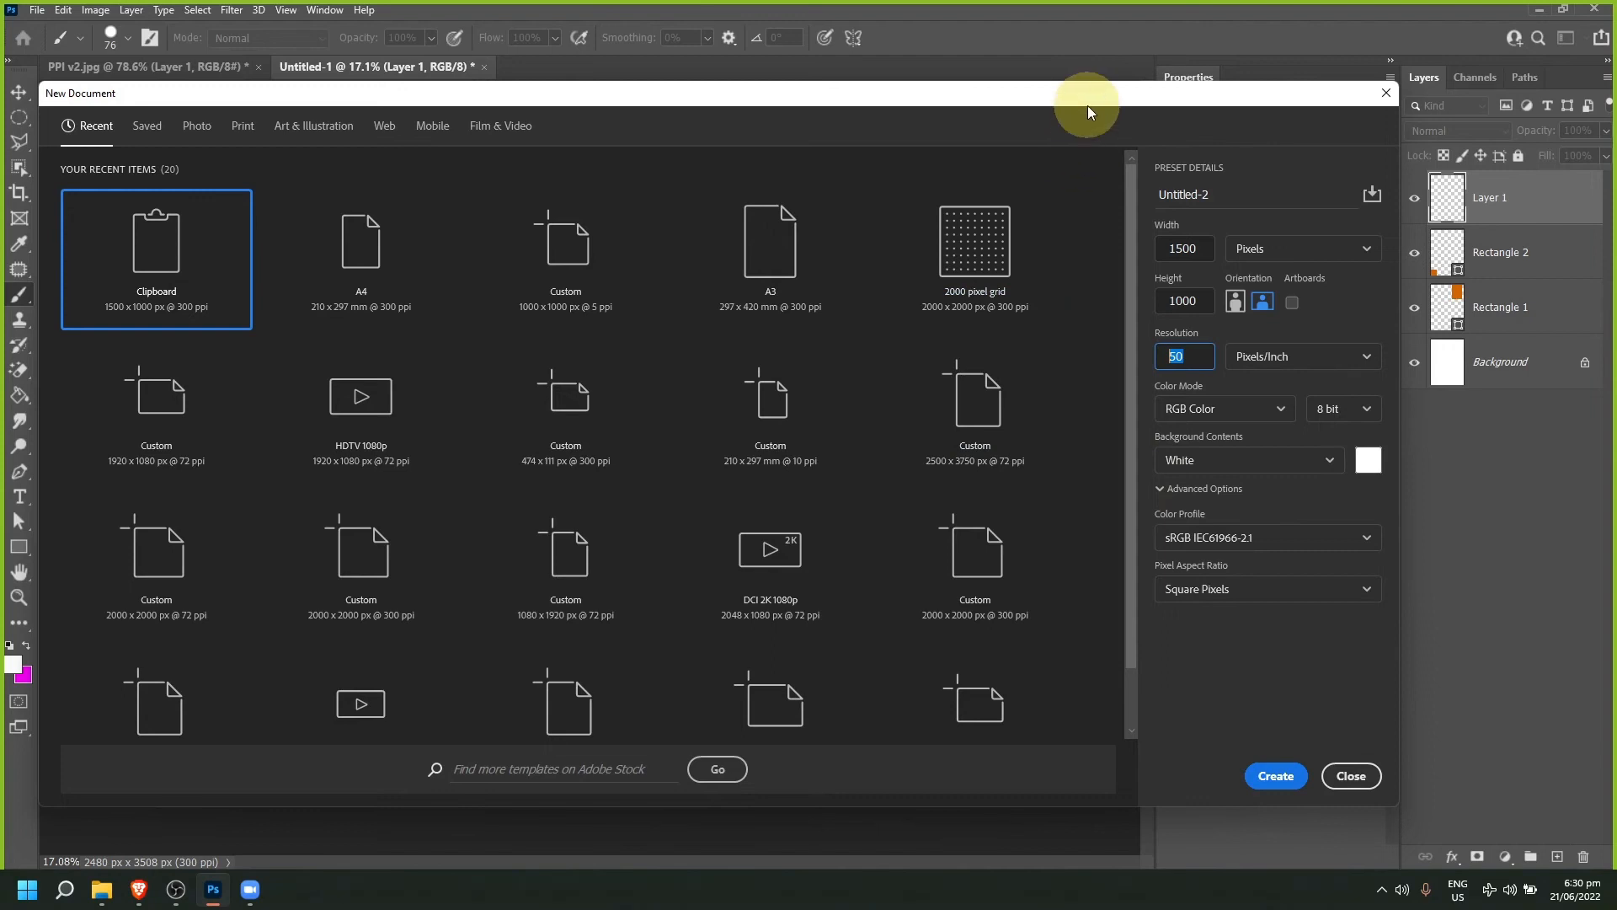
pyautogui.click(1189, 358)
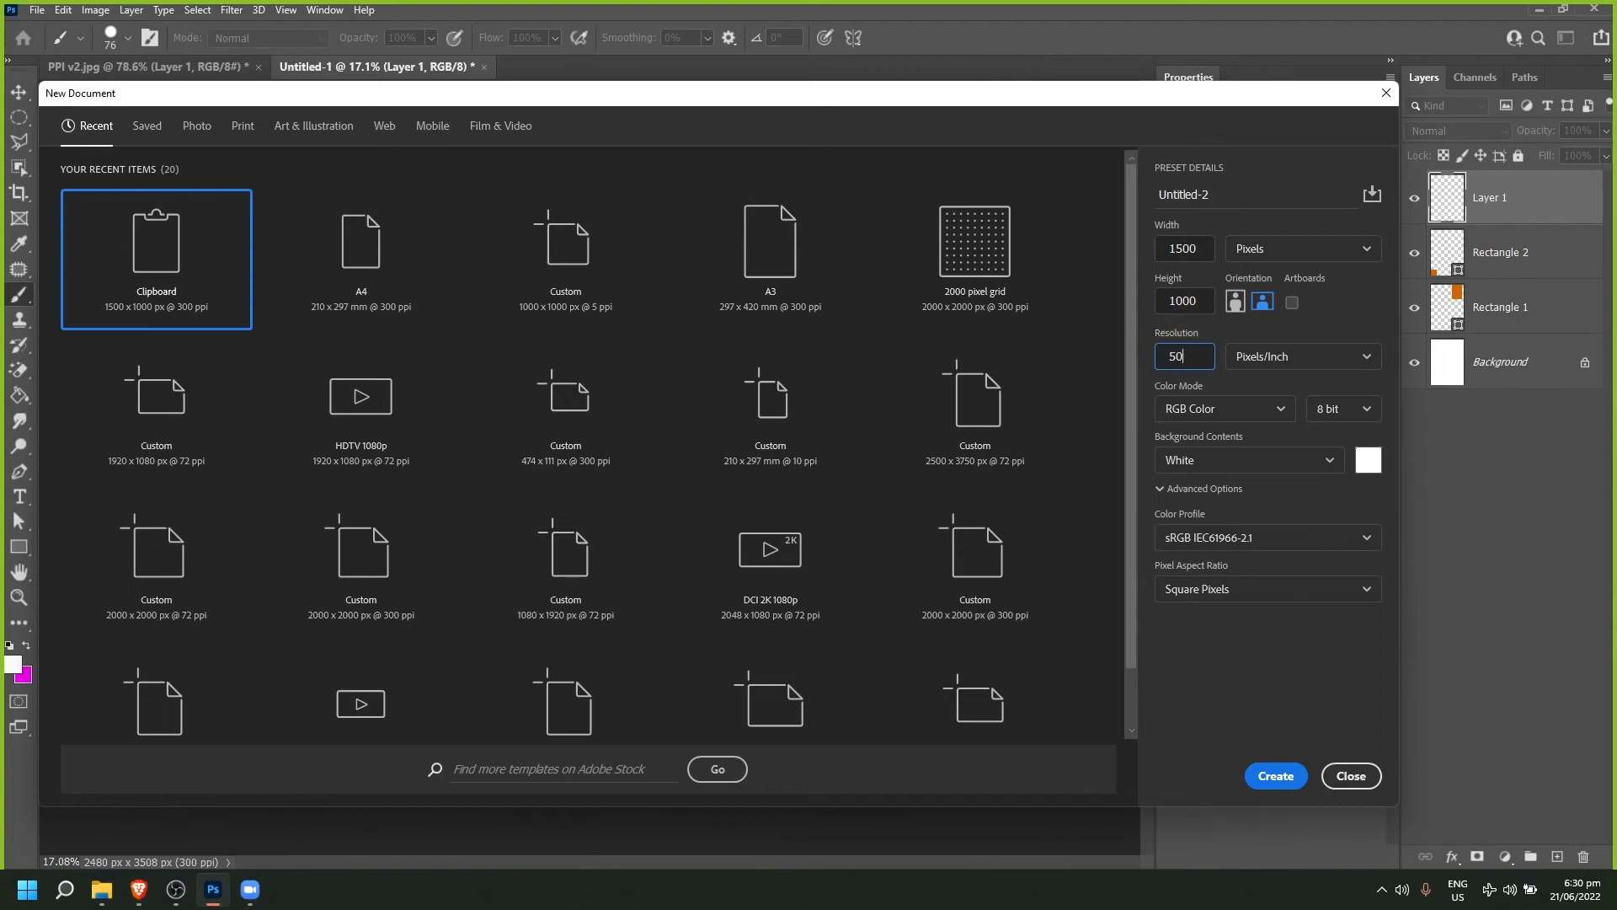
pyautogui.doubleClick(1167, 356)
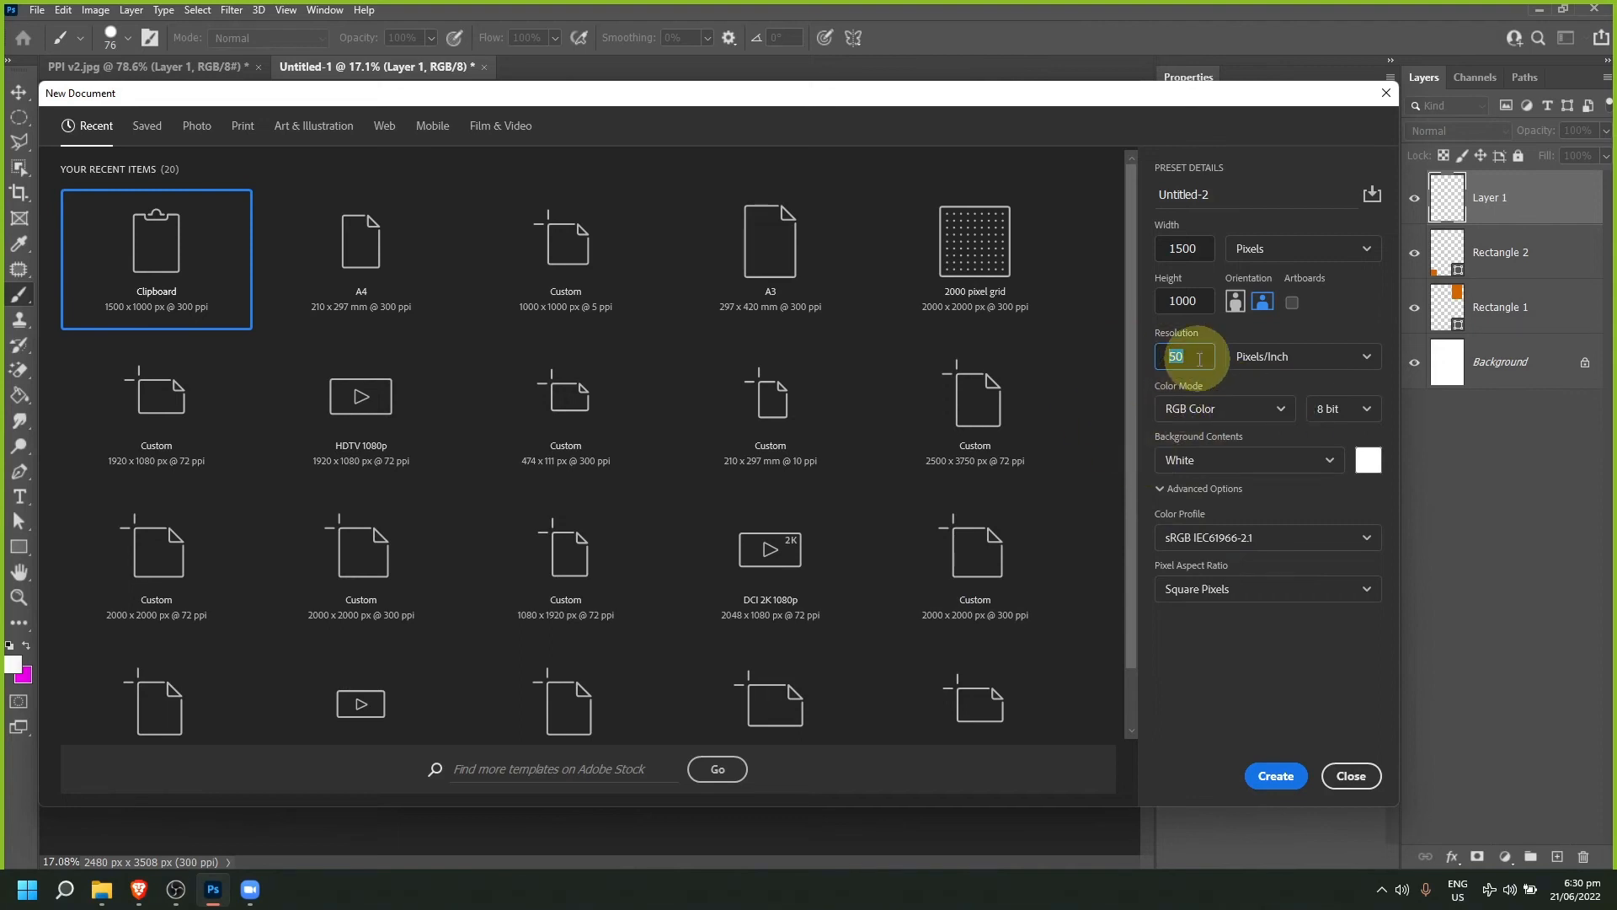
pyautogui.write('300')
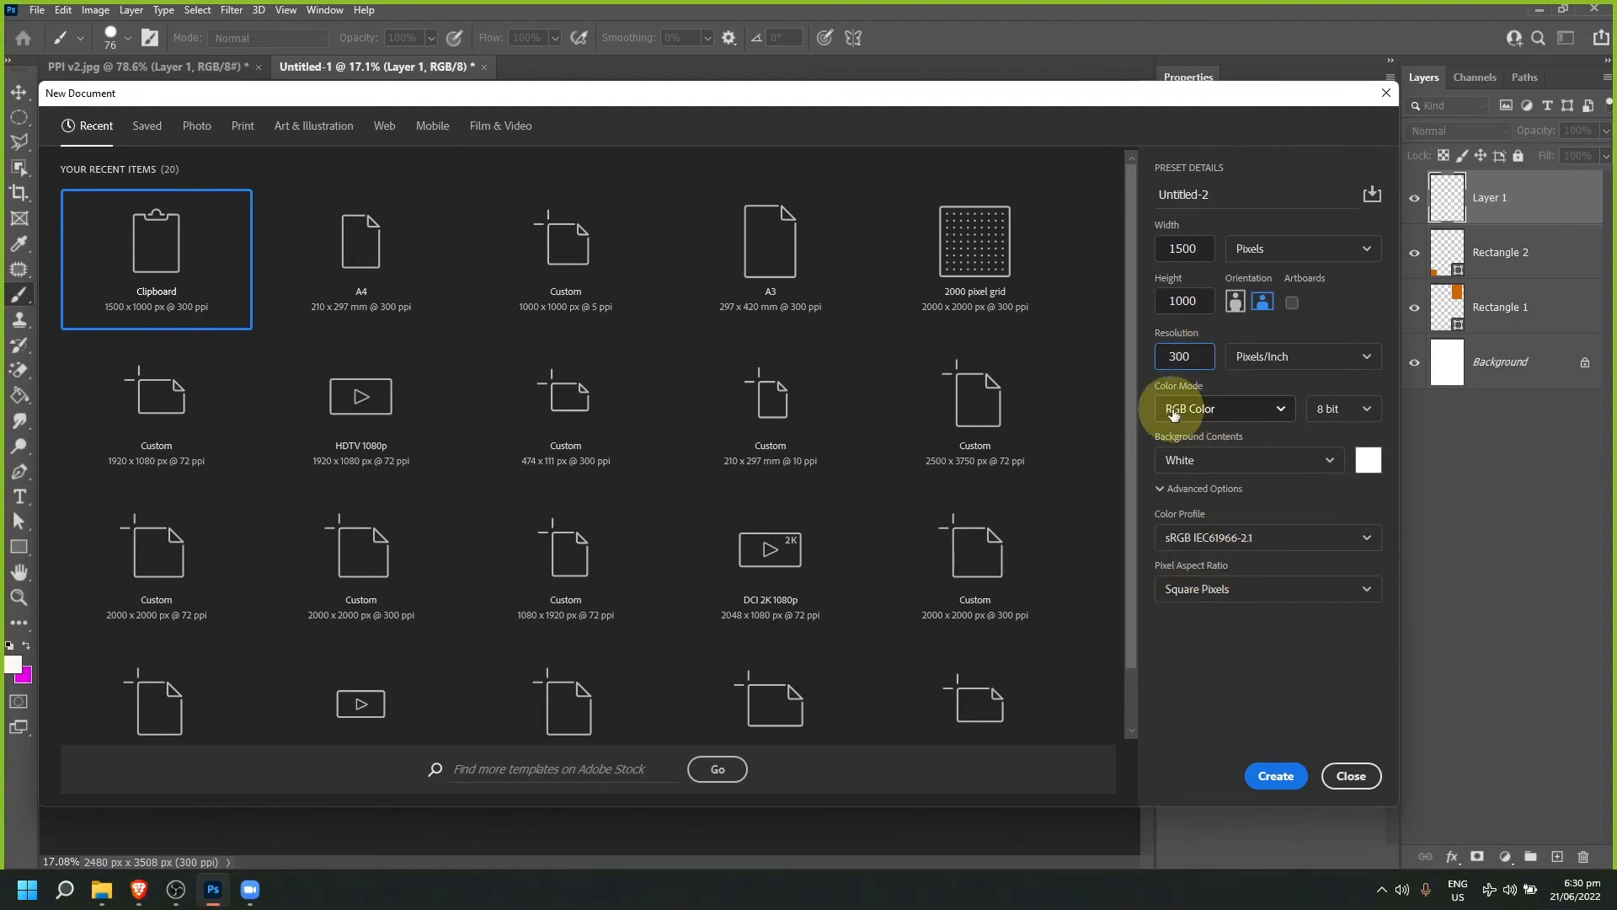
# Step: Create the new document in RGB Color mode and reset the foreground and background colors to default
pyautogui.click(1213, 409)
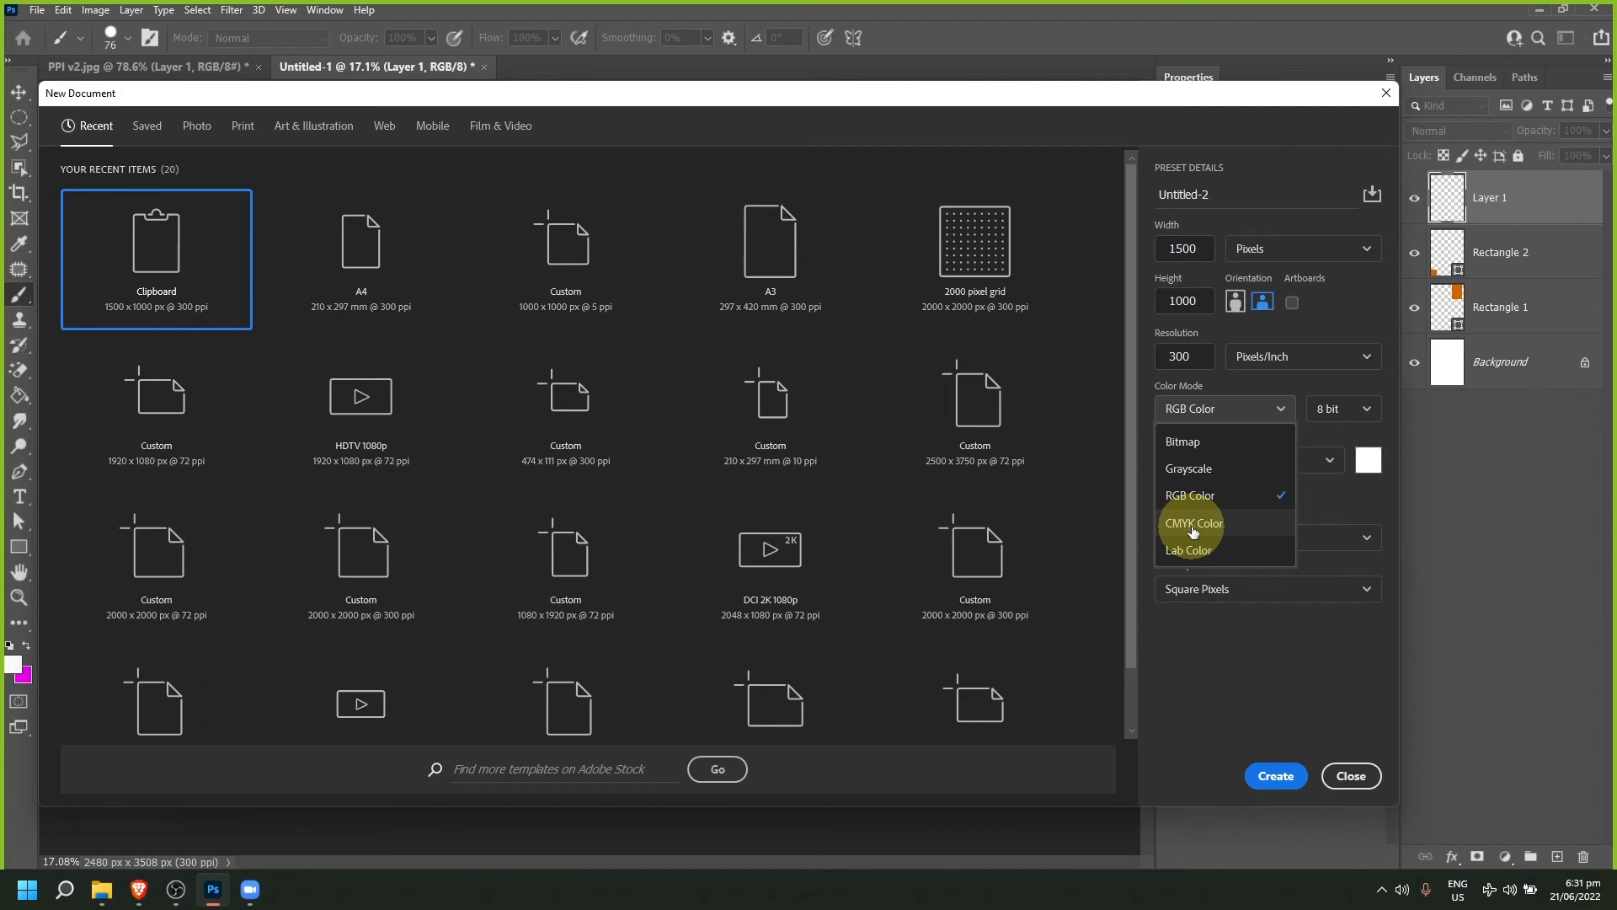
pyautogui.click(1241, 501)
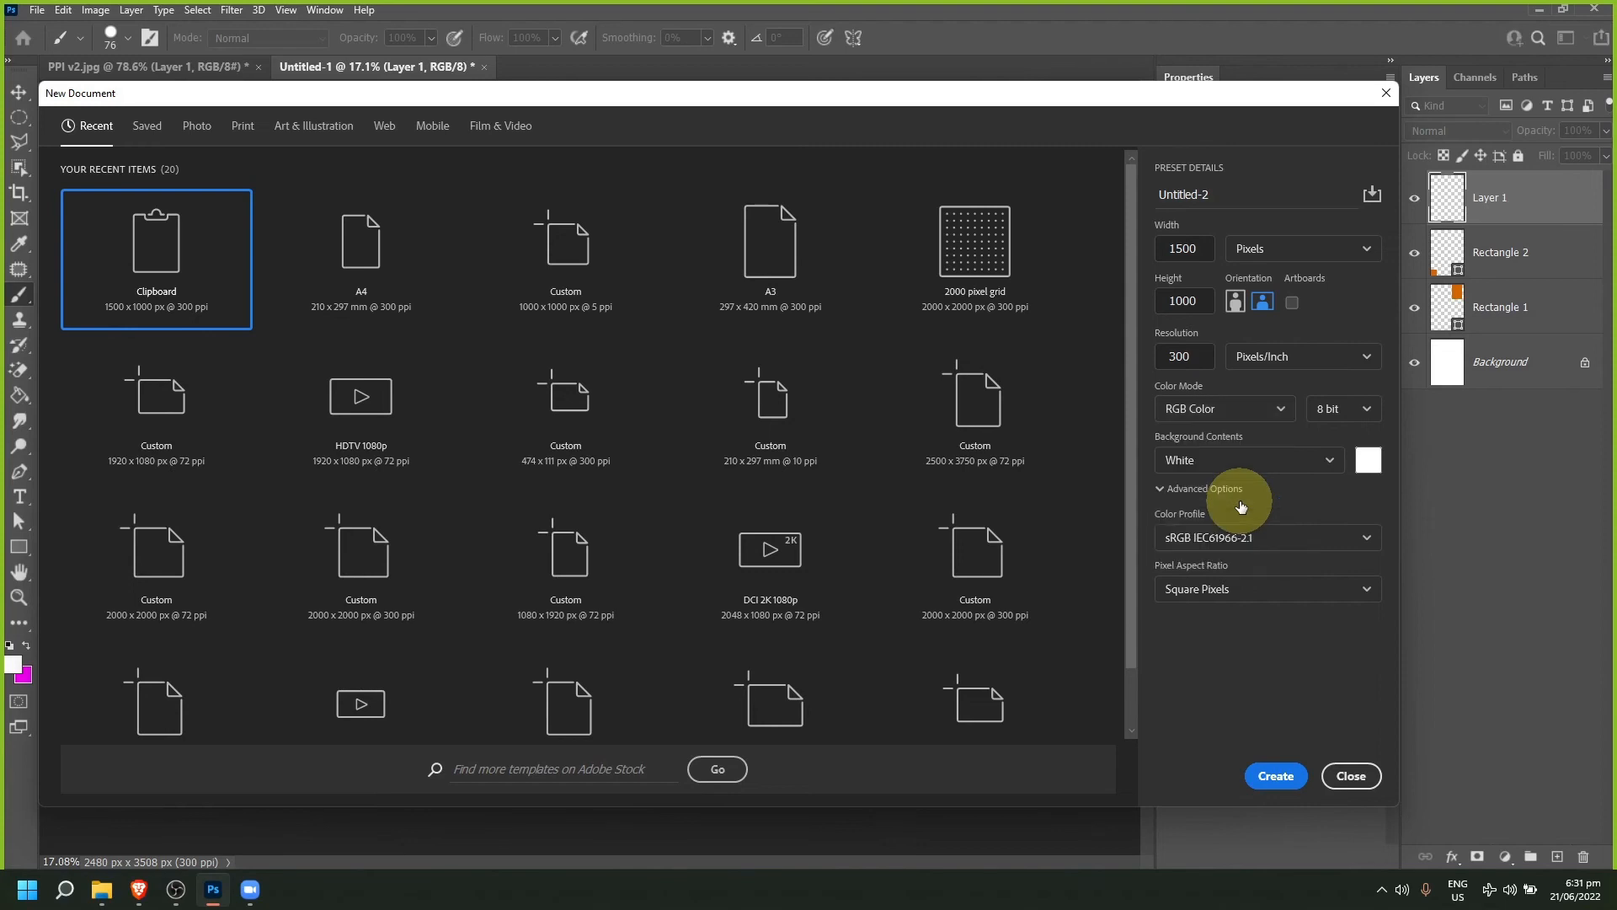
pyautogui.click(1277, 775)
pyautogui.press('d')
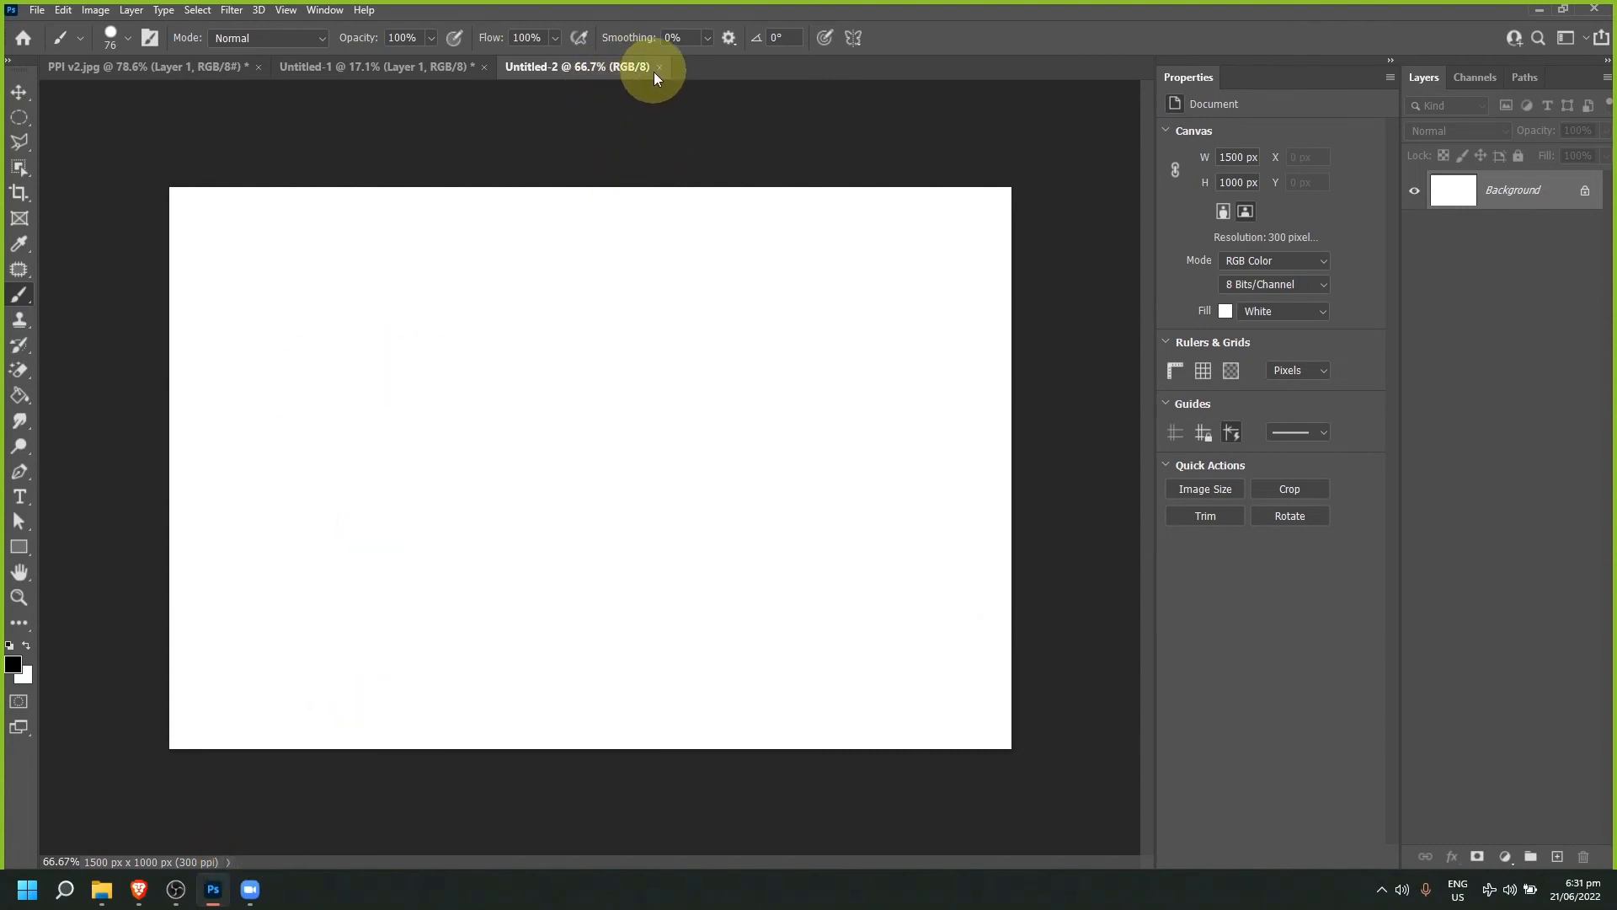
pyautogui.scroll(2, 174, 442)
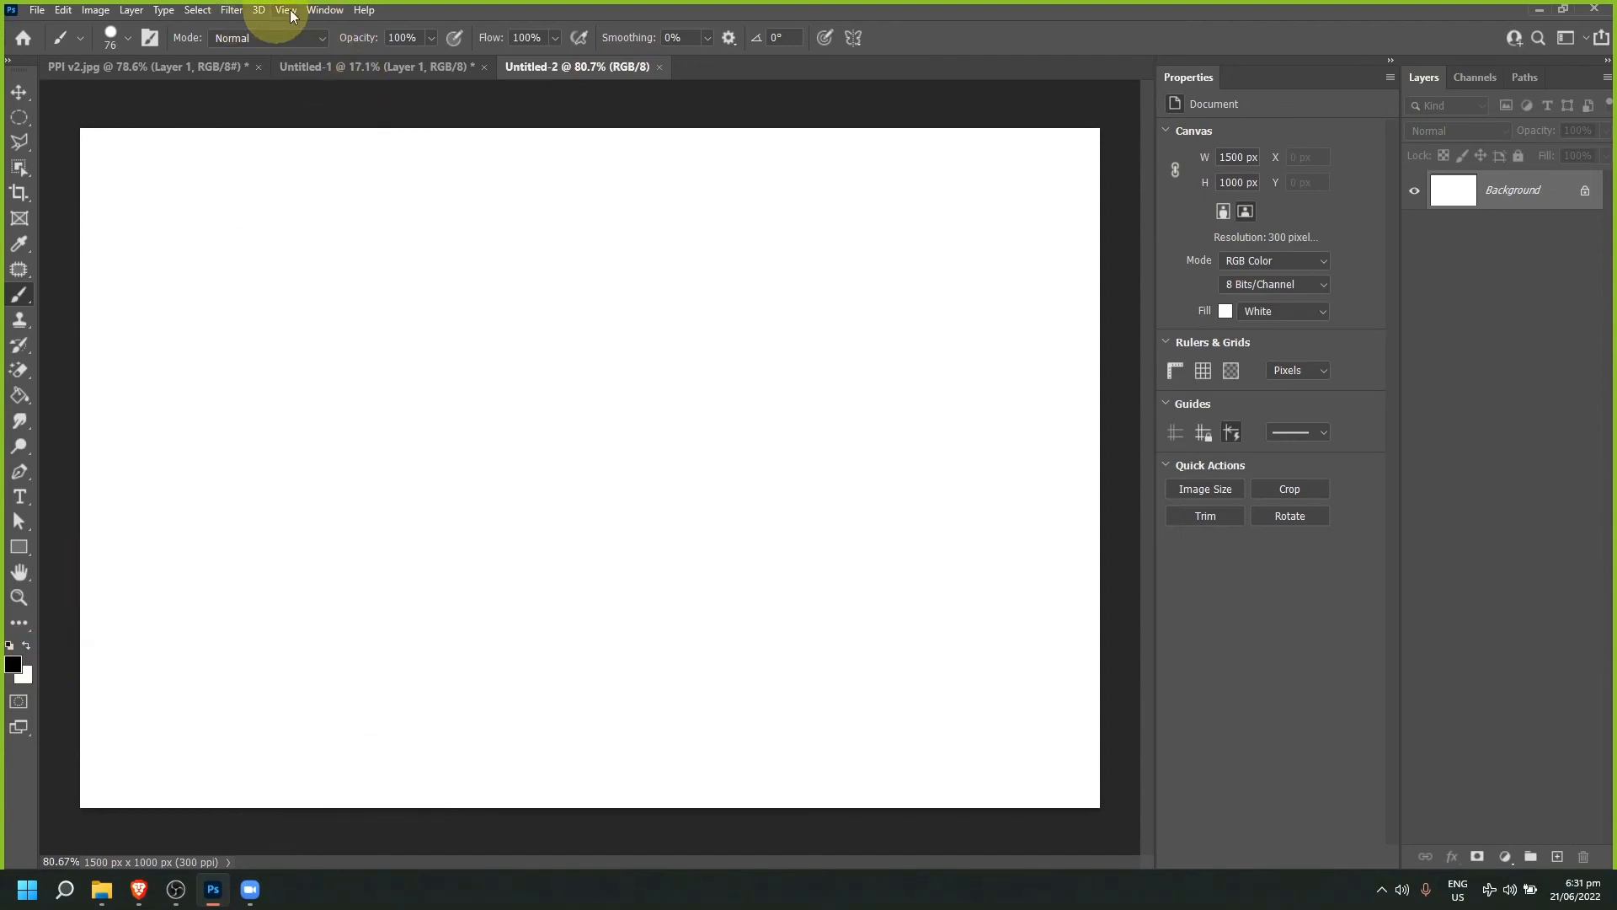
# Step: Display the color swatches and add a new layer with CMYK red as the foreground color
pyautogui.click(324, 10)
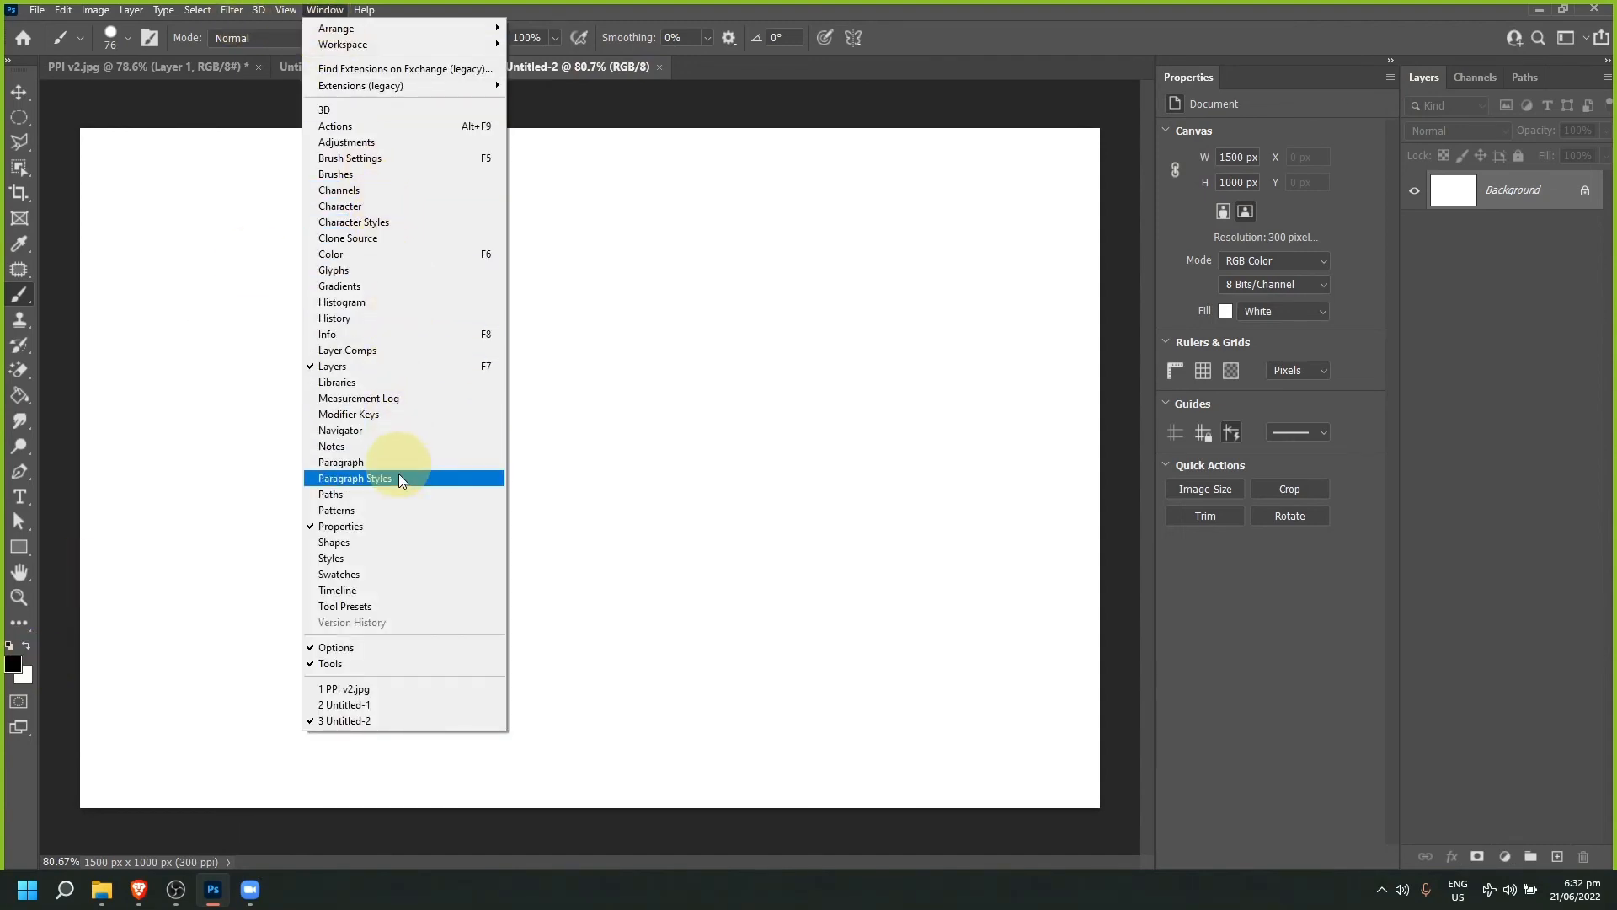
pyautogui.click(406, 573)
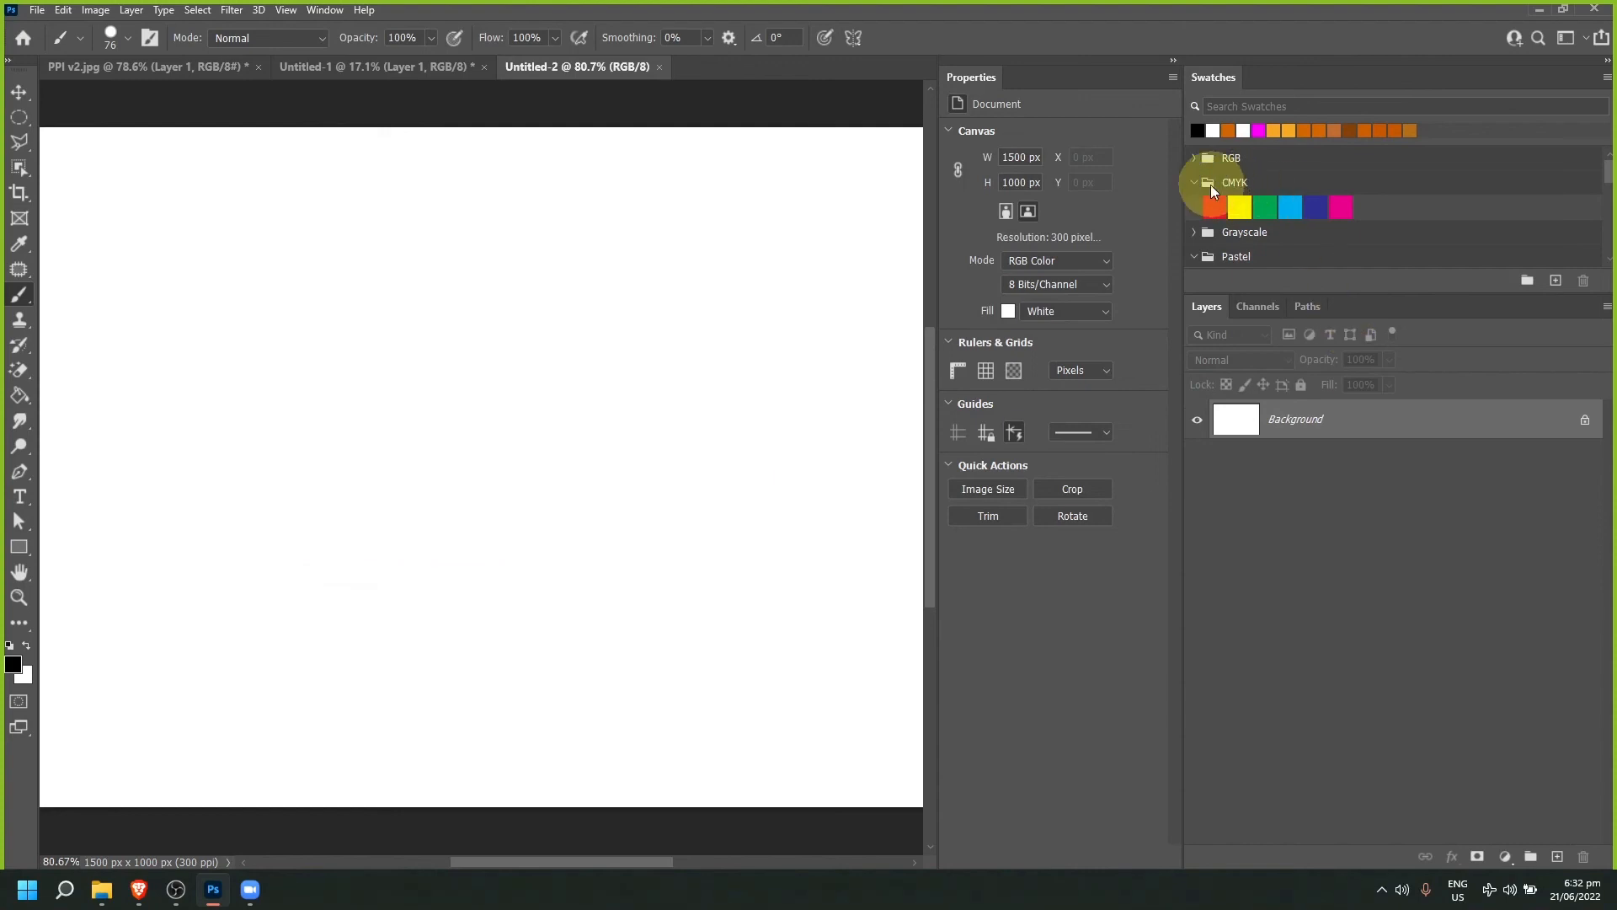
pyautogui.click(1214, 207)
pyautogui.click(1558, 857)
# Step: Set the brush size to 187 px and undo a test dab on the new layer
pyautogui.moveTo(745, 499)
pyautogui.mouseDown()
pyautogui.moveTo(635, 435)
pyautogui.moveTo(581, 473)
pyautogui.mouseUp()
pyautogui.keyDown('alt'); pyautogui.rightClick(539, 438); pyautogui.keyUp('alt')
pyautogui.click(344, 364)
pyautogui.hotkey('ctrl', 'z')
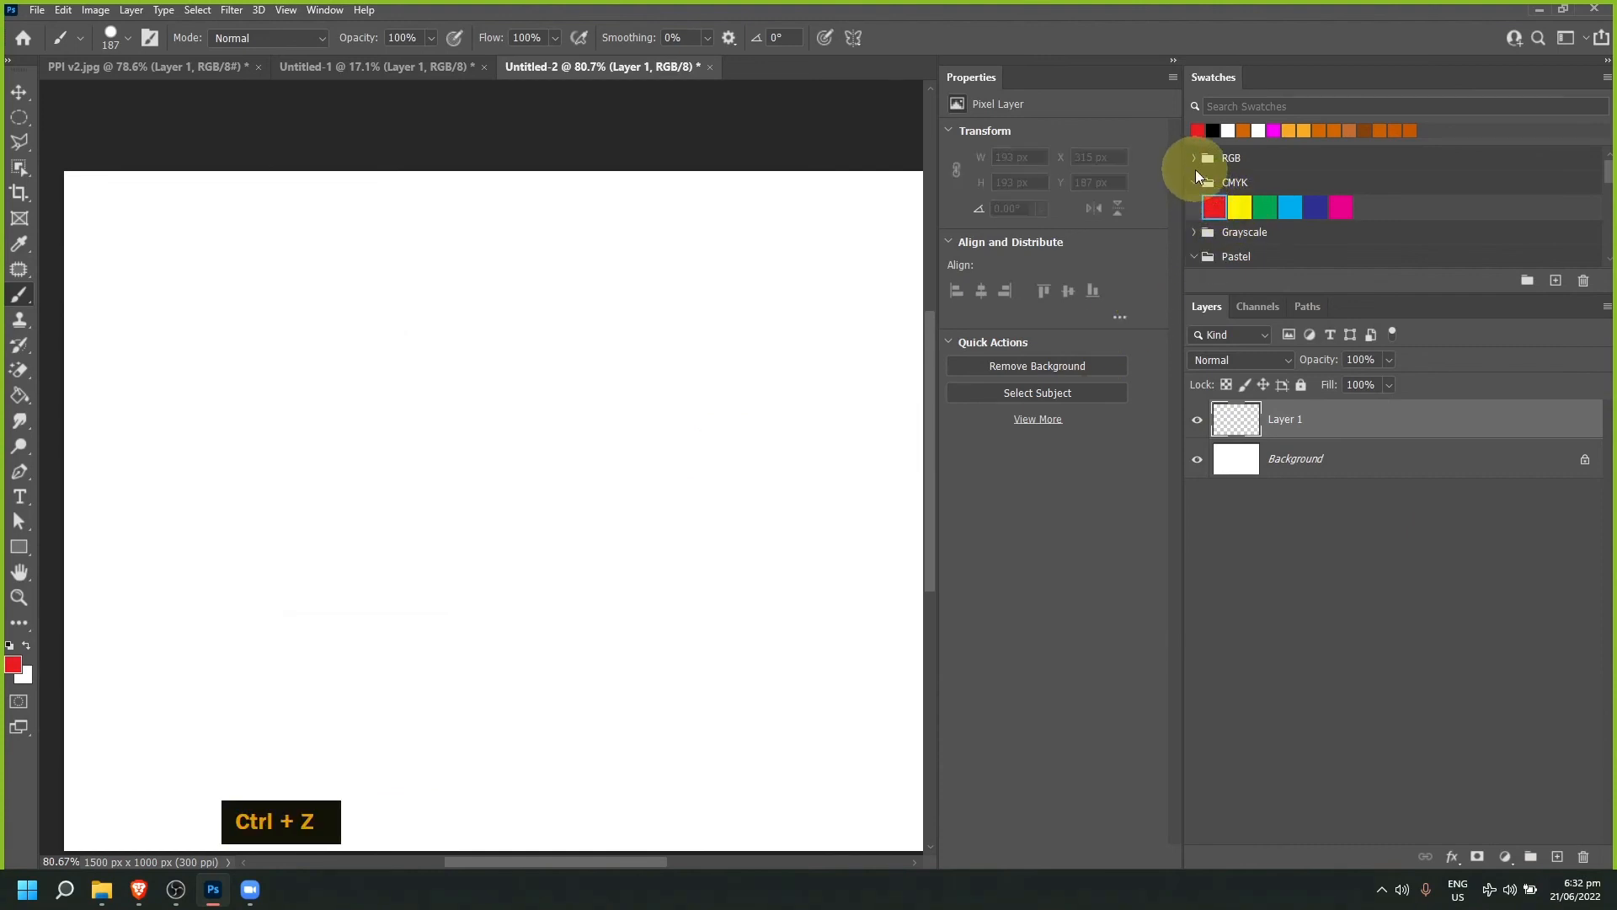
# Step: Paint six overlapping circles in a row on Layer 1 with the RGB swatches red, yellow, green, cyan, blue and magenta
pyautogui.click(1195, 168)
pyautogui.click(1213, 180)
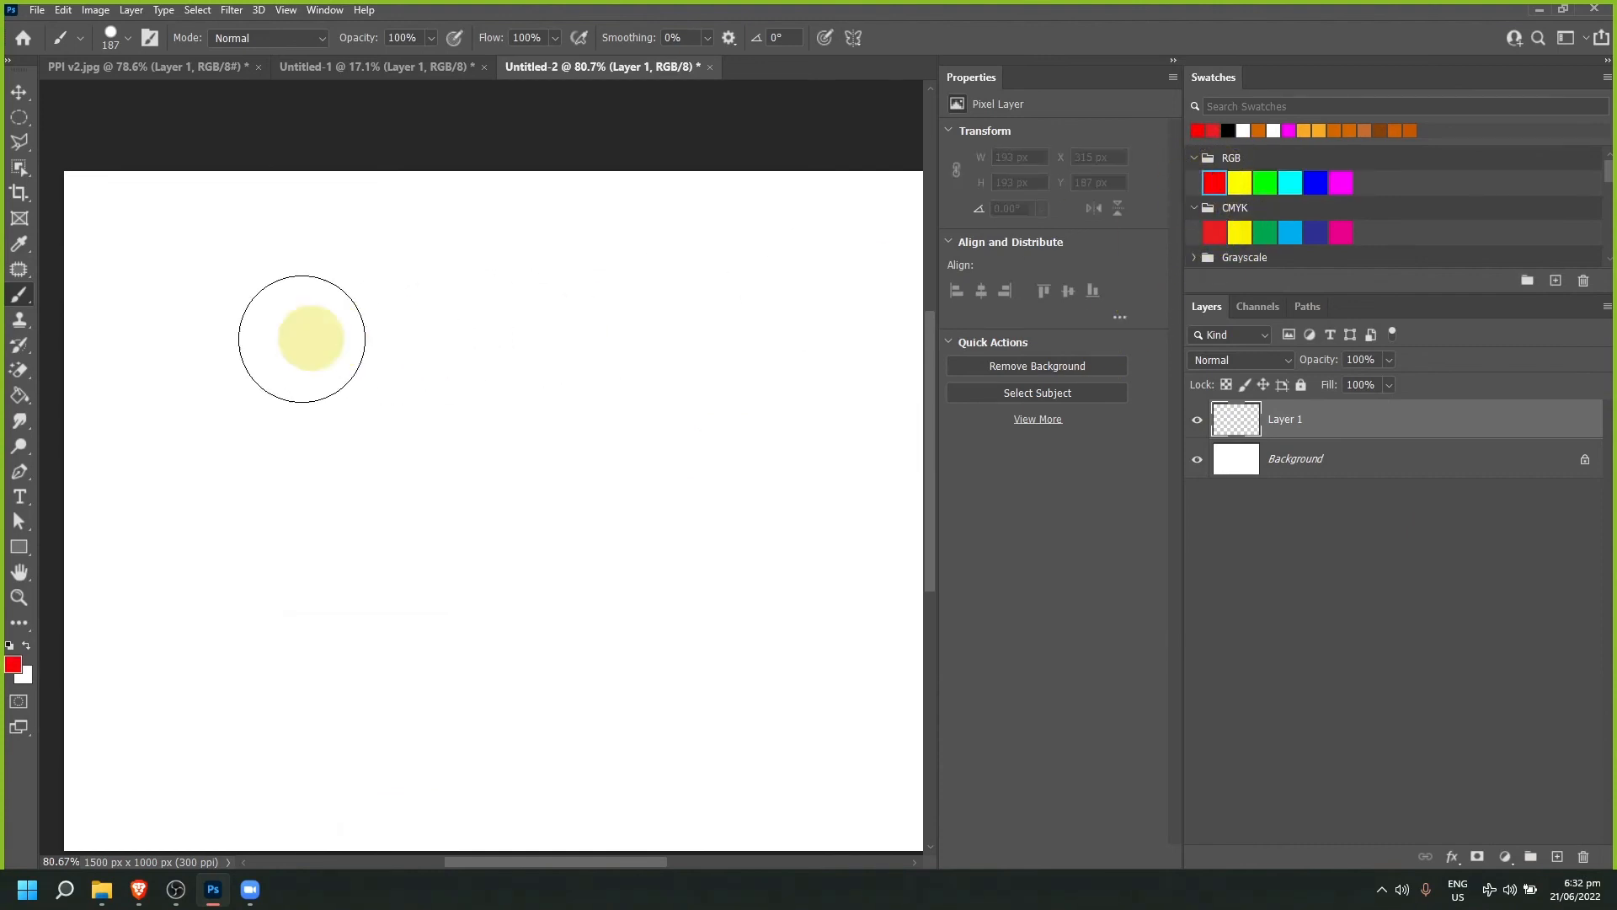
pyautogui.click(302, 338)
pyautogui.click(1239, 182)
pyautogui.click(375, 338)
pyautogui.click(1265, 182)
pyautogui.click(446, 341)
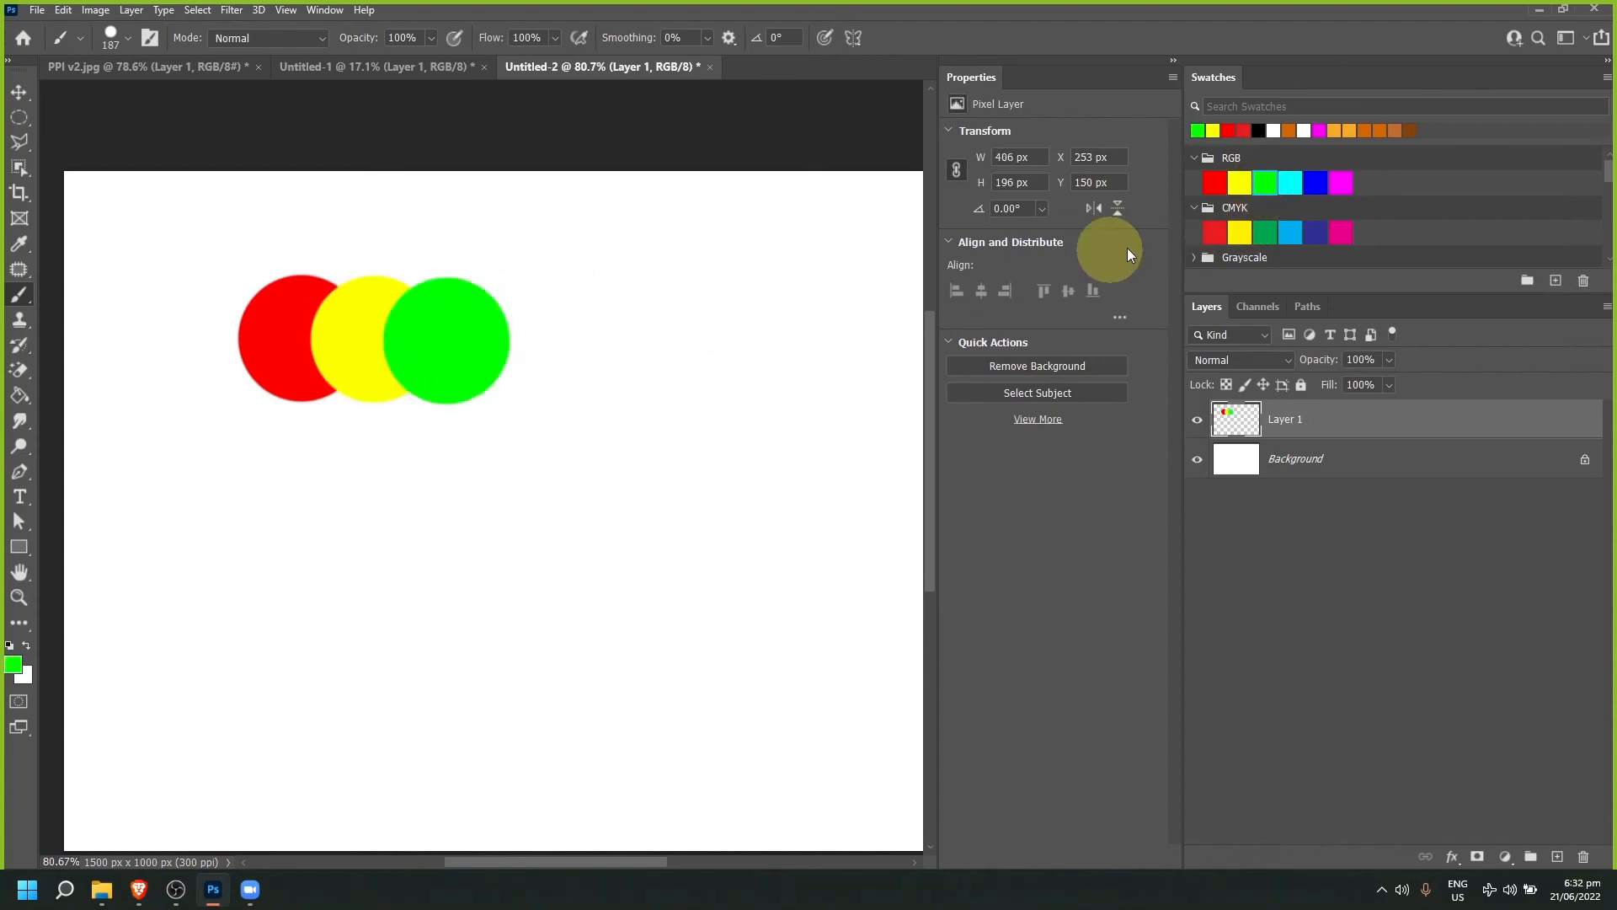
pyautogui.click(1296, 181)
pyautogui.click(516, 347)
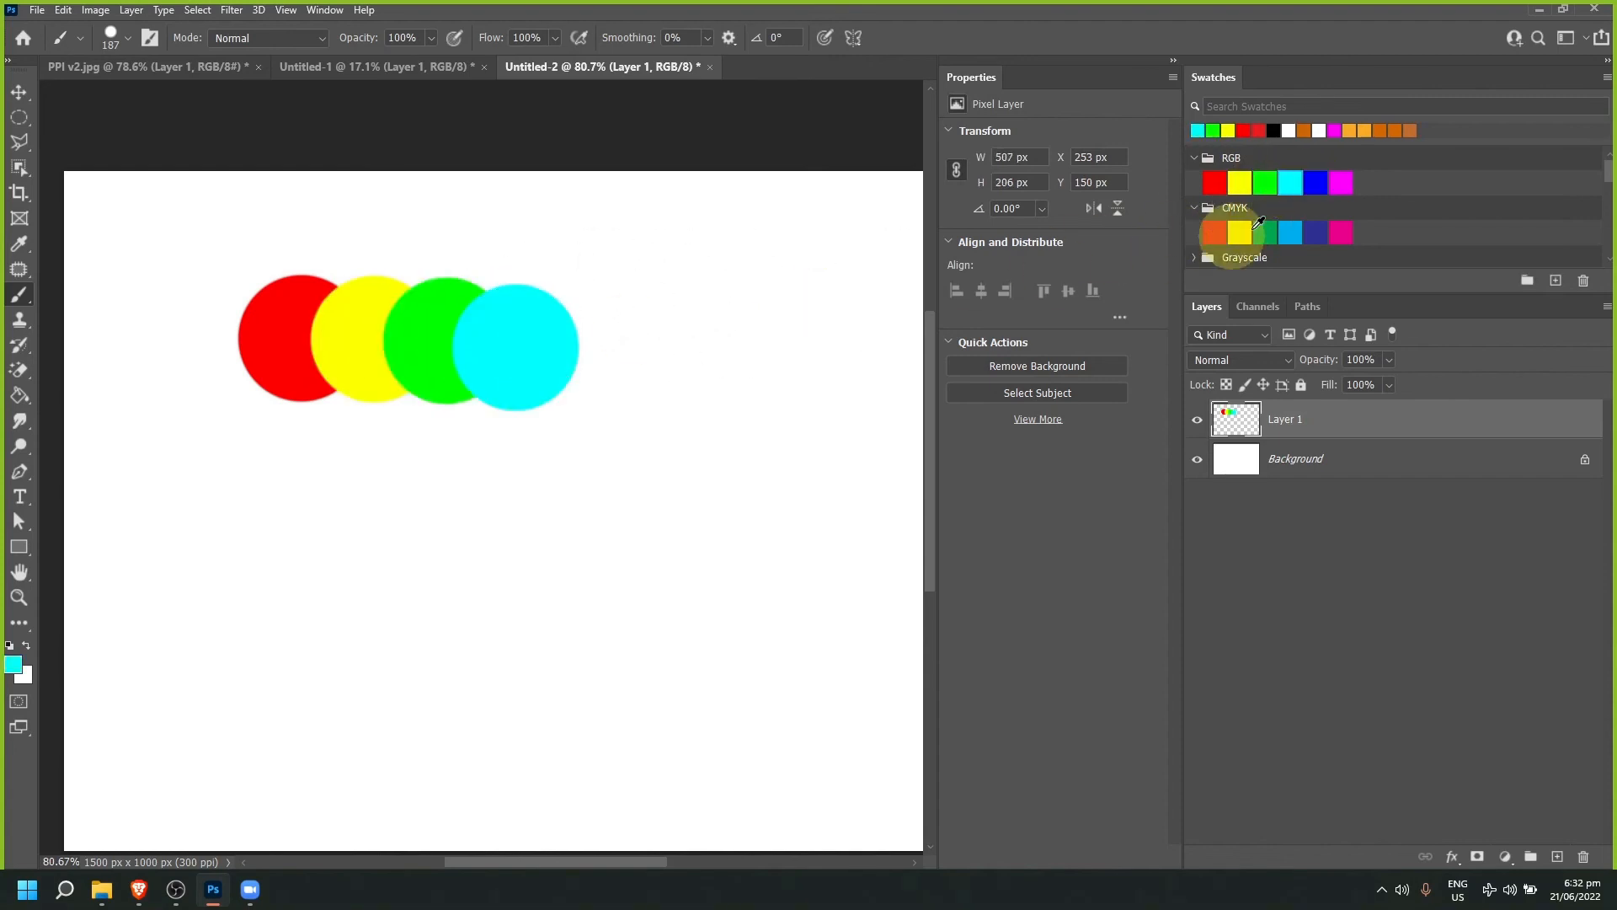
pyautogui.click(1310, 189)
pyautogui.click(577, 349)
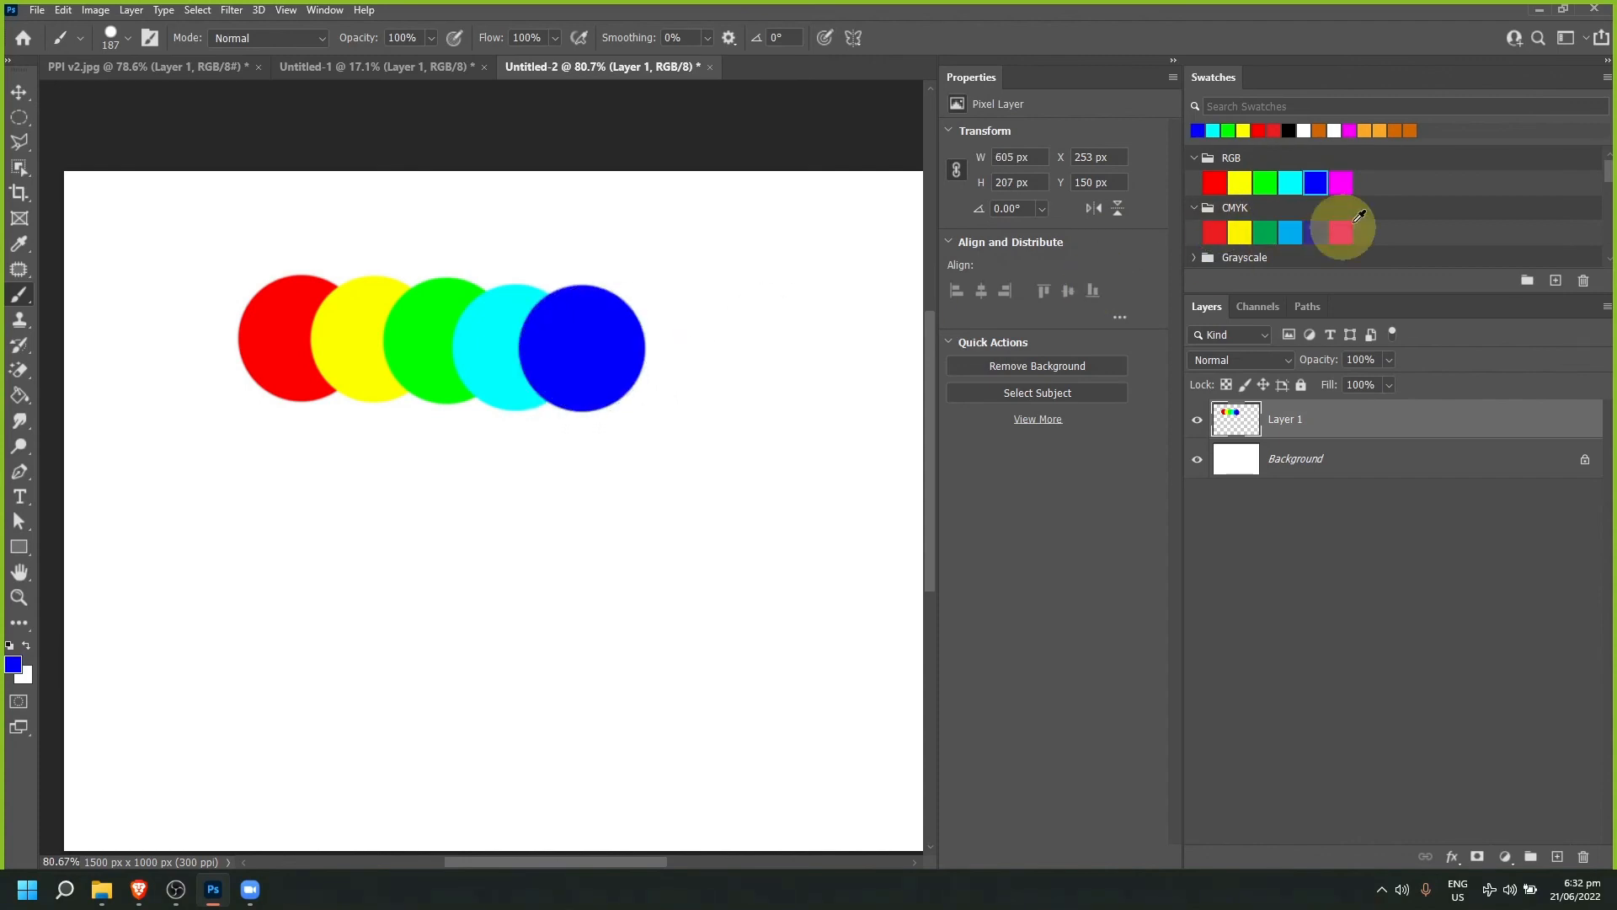
pyautogui.click(1335, 187)
pyautogui.click(652, 353)
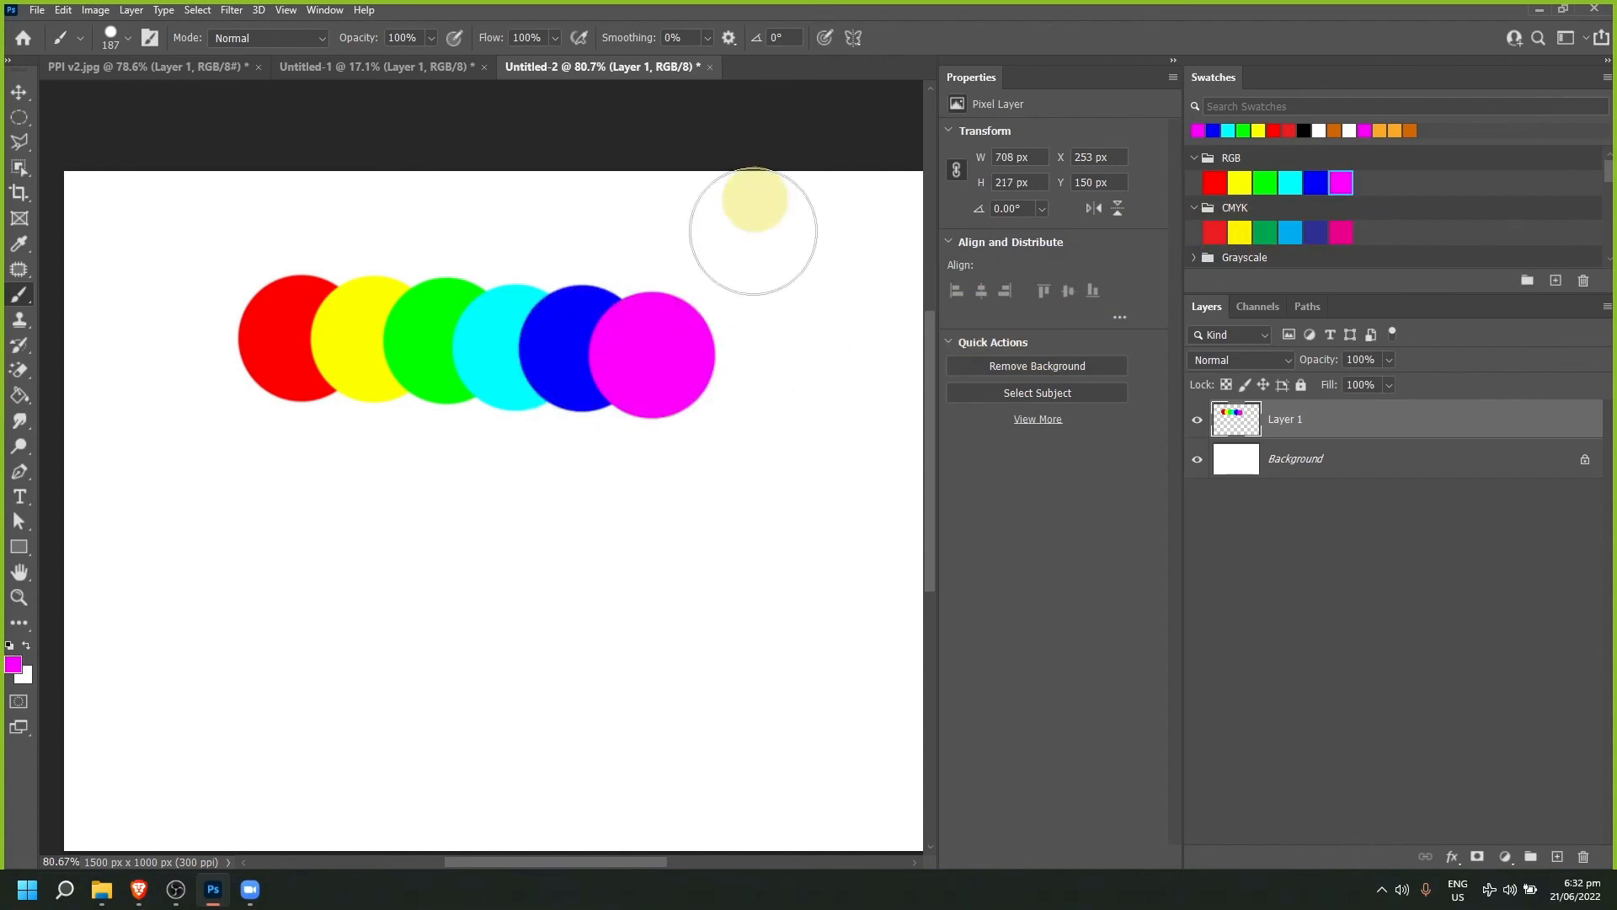
# Step: On a new layer, paint six overlapping circles in a lower row with the CMYK swatches red, yellow, green, cyan, blue and magenta
pyautogui.click(1557, 857)
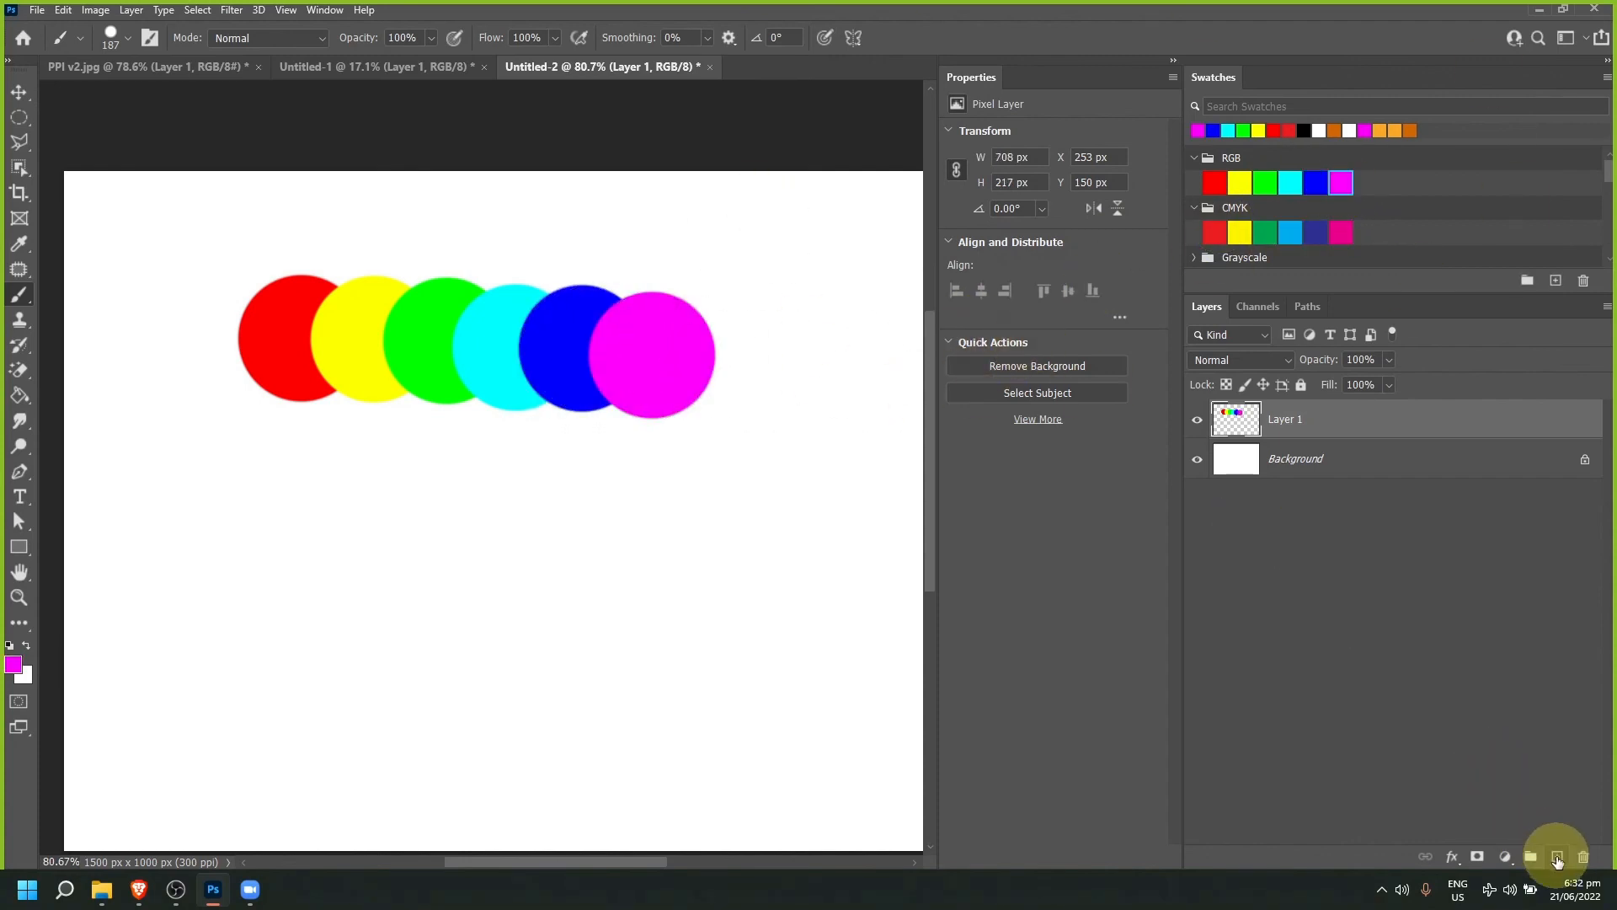
pyautogui.click(1214, 232)
pyautogui.click(285, 655)
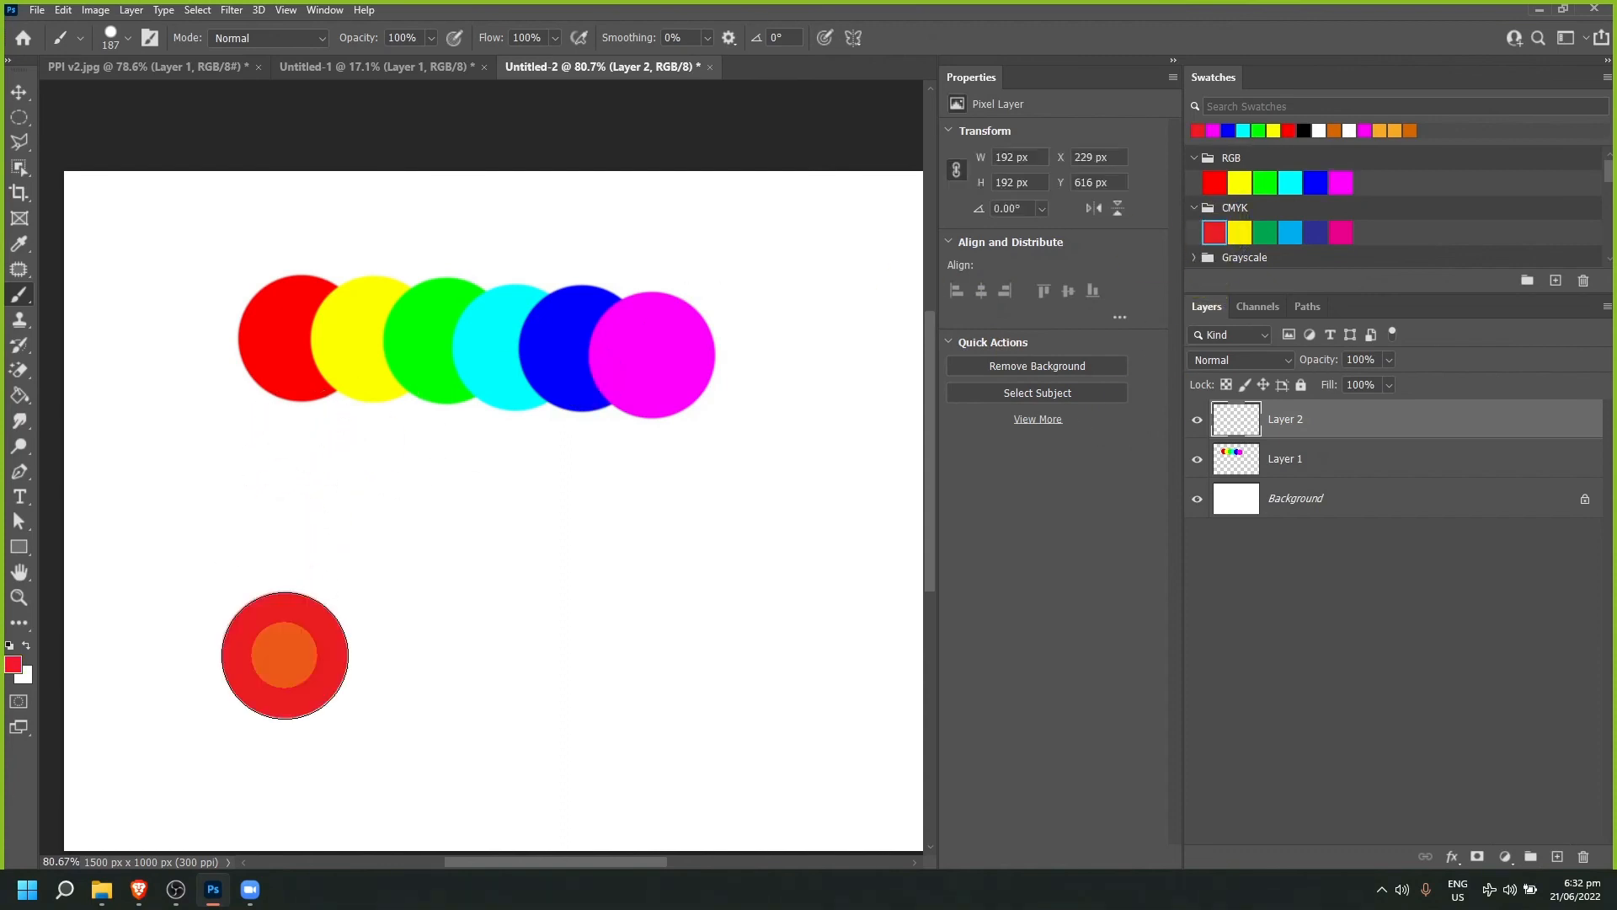
pyautogui.click(1239, 233)
pyautogui.click(351, 653)
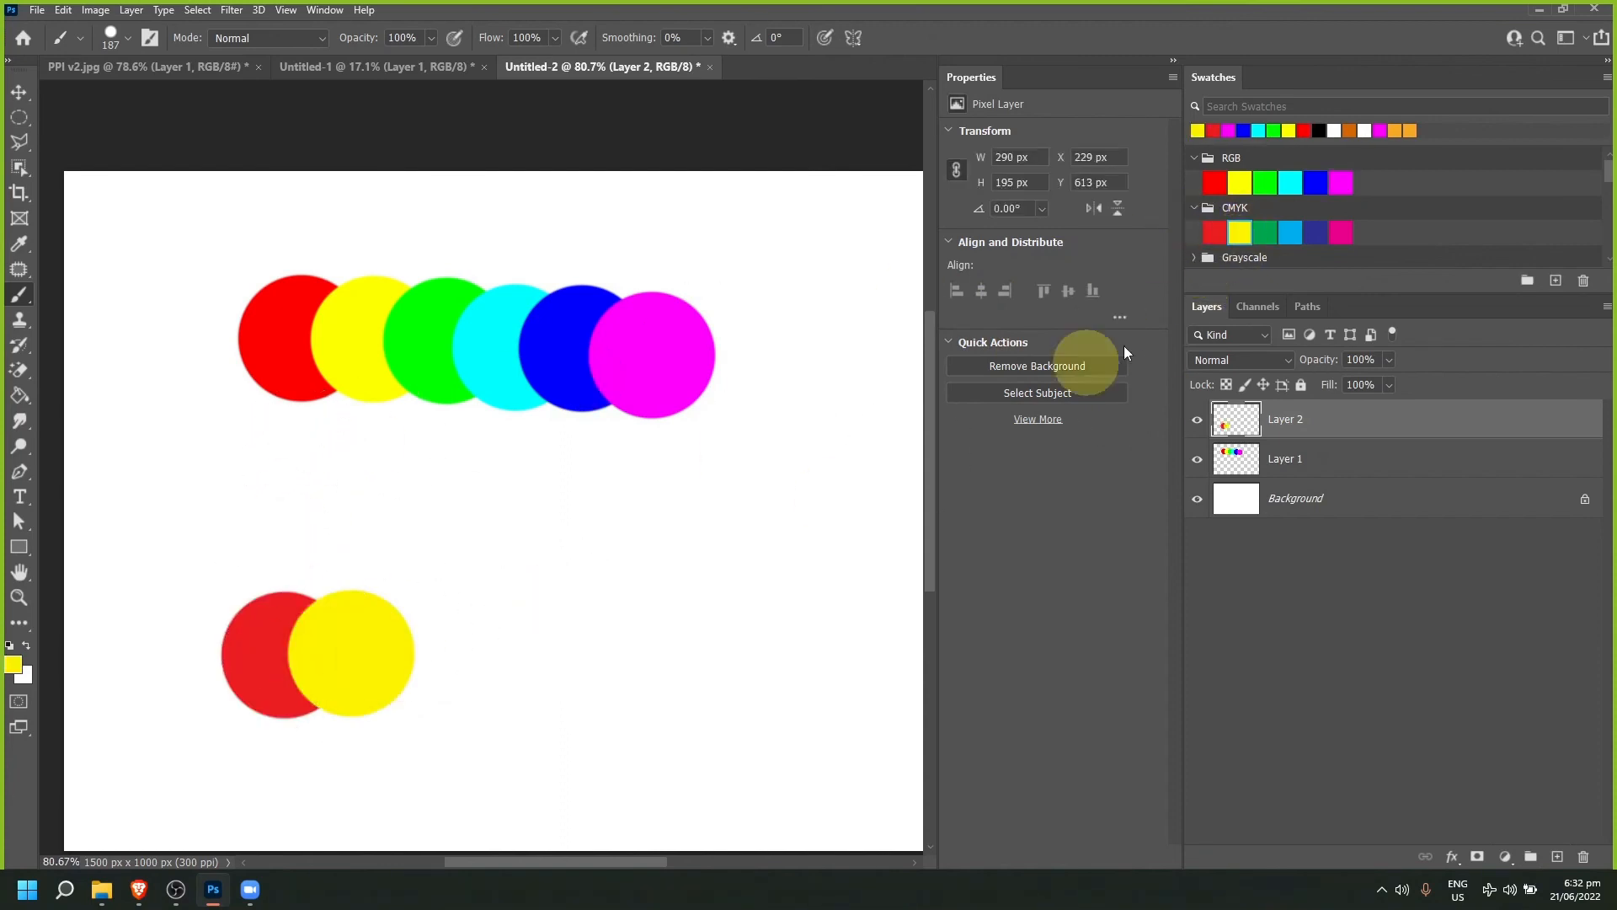
pyautogui.click(1265, 232)
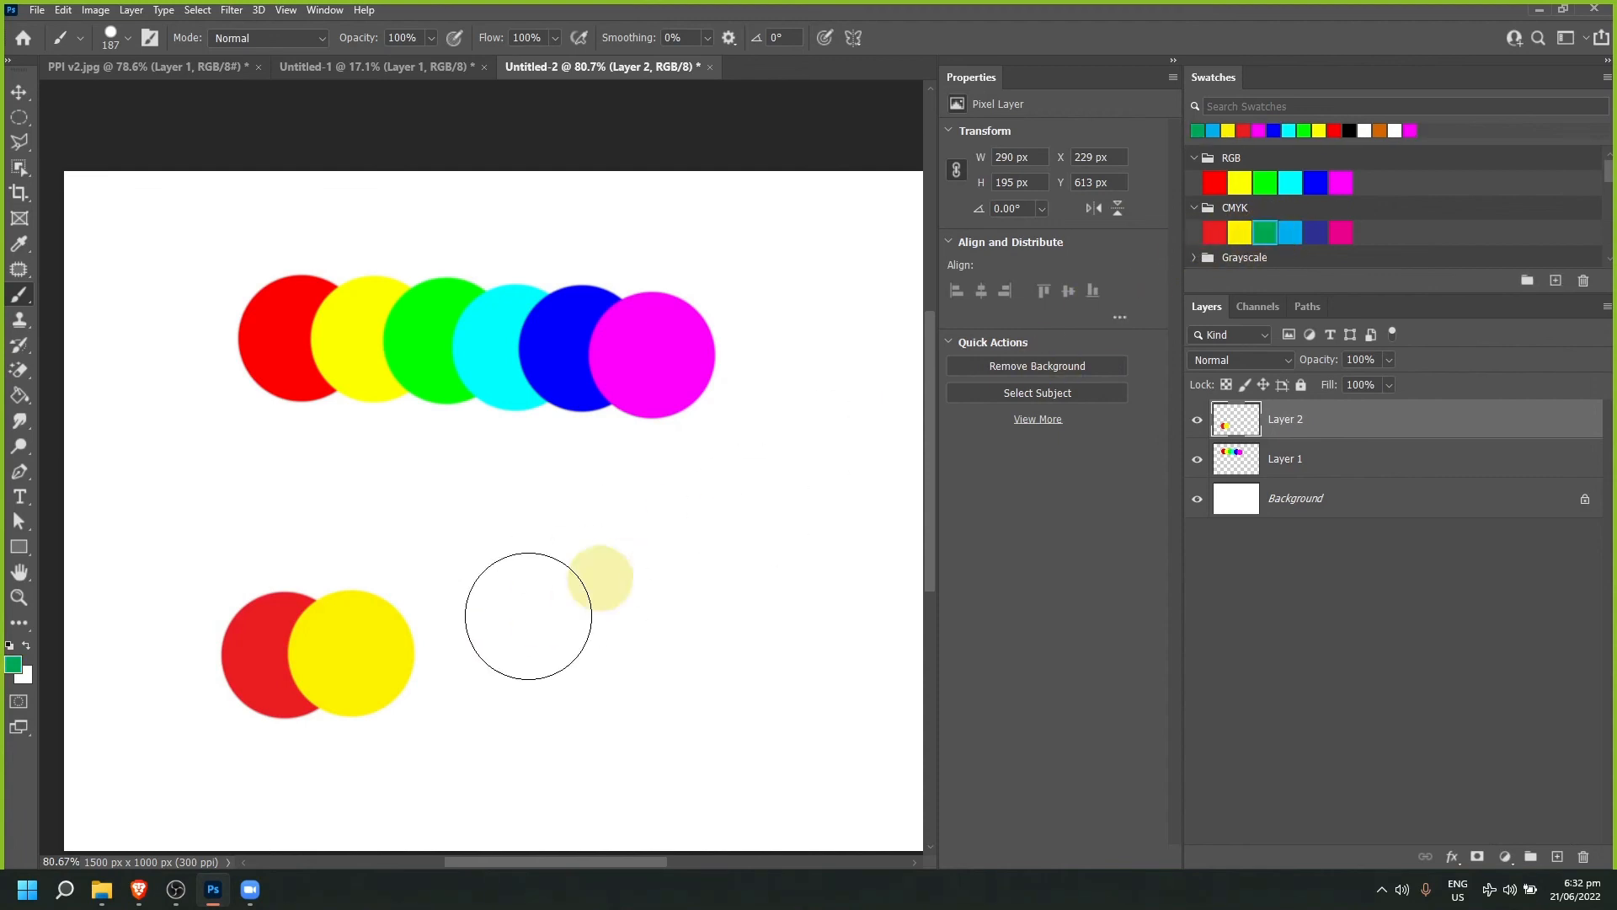
pyautogui.click(426, 653)
pyautogui.click(1290, 233)
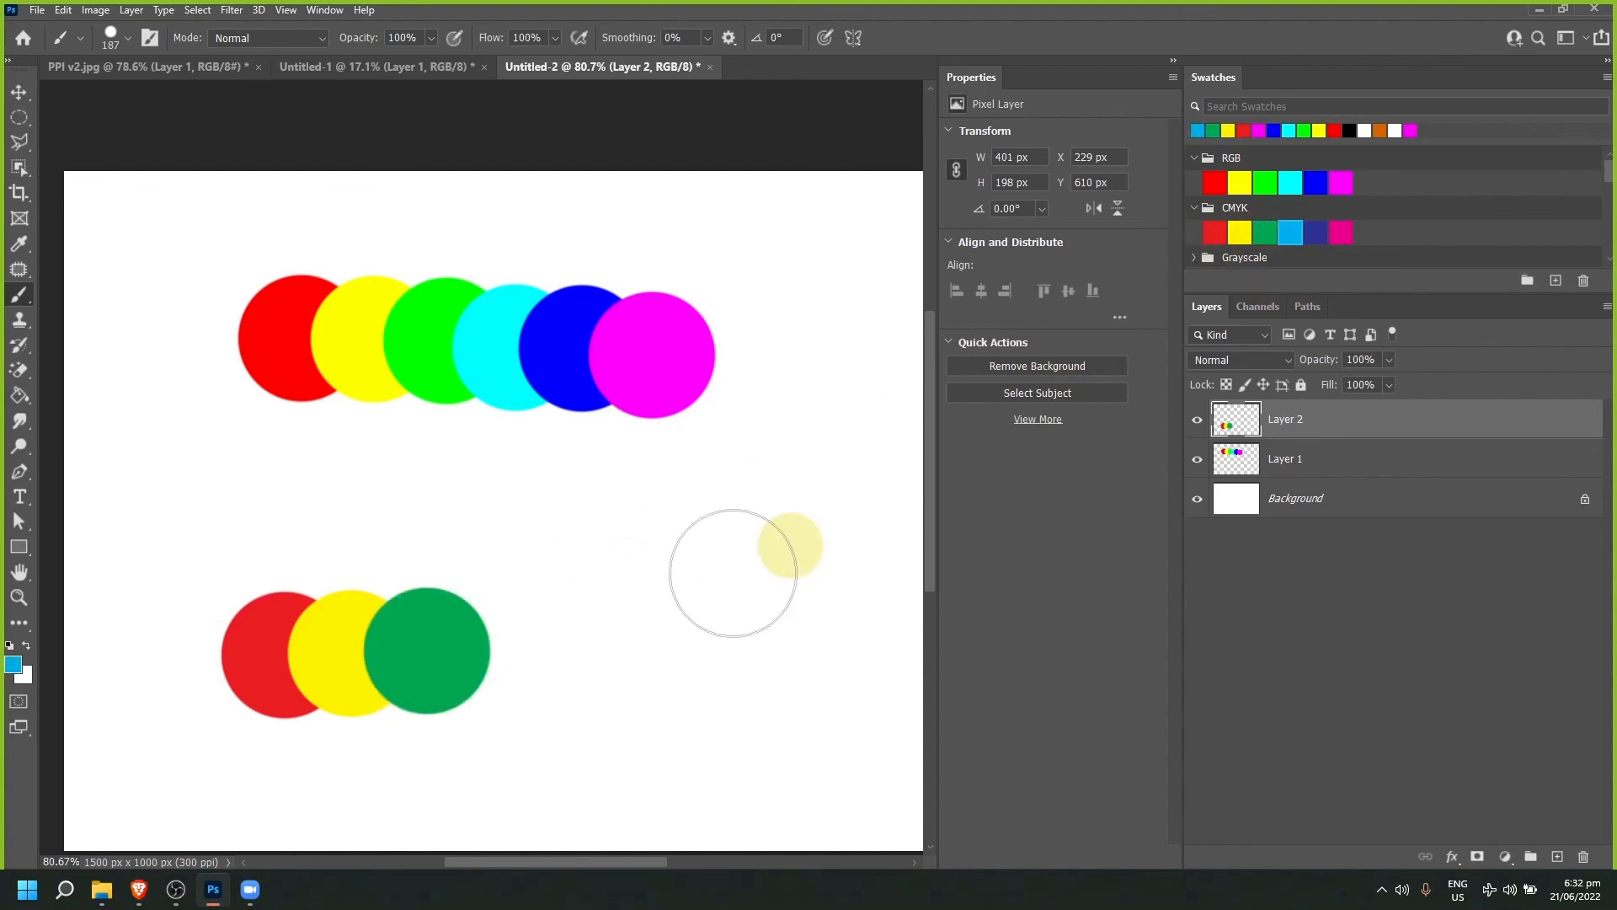
pyautogui.click(490, 654)
pyautogui.click(1314, 232)
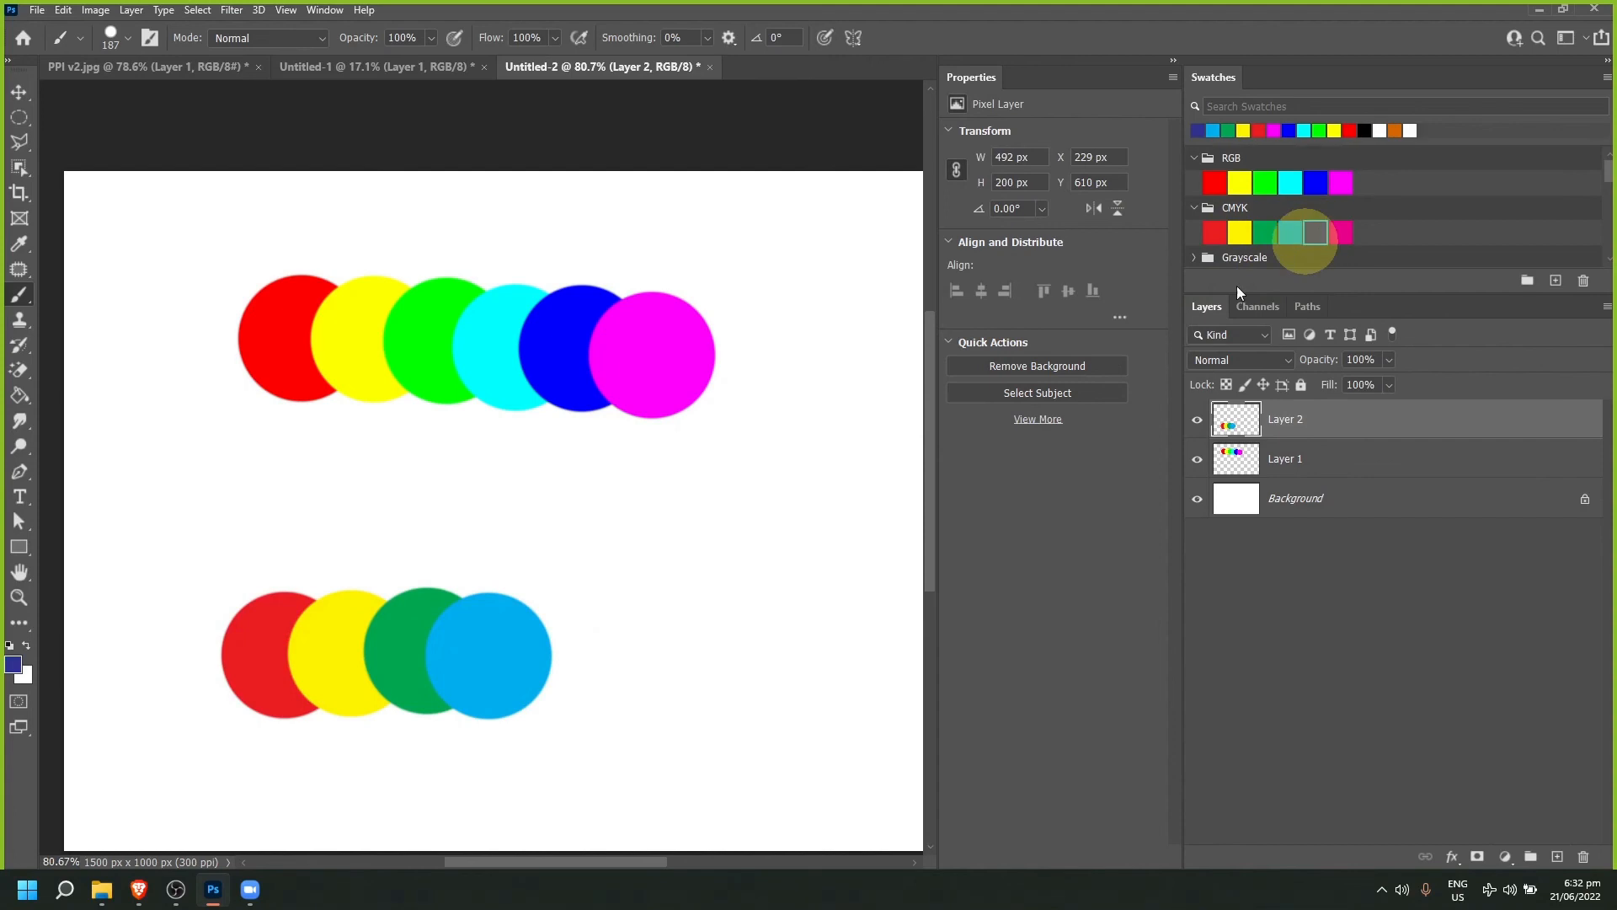
pyautogui.click(567, 663)
pyautogui.click(1341, 233)
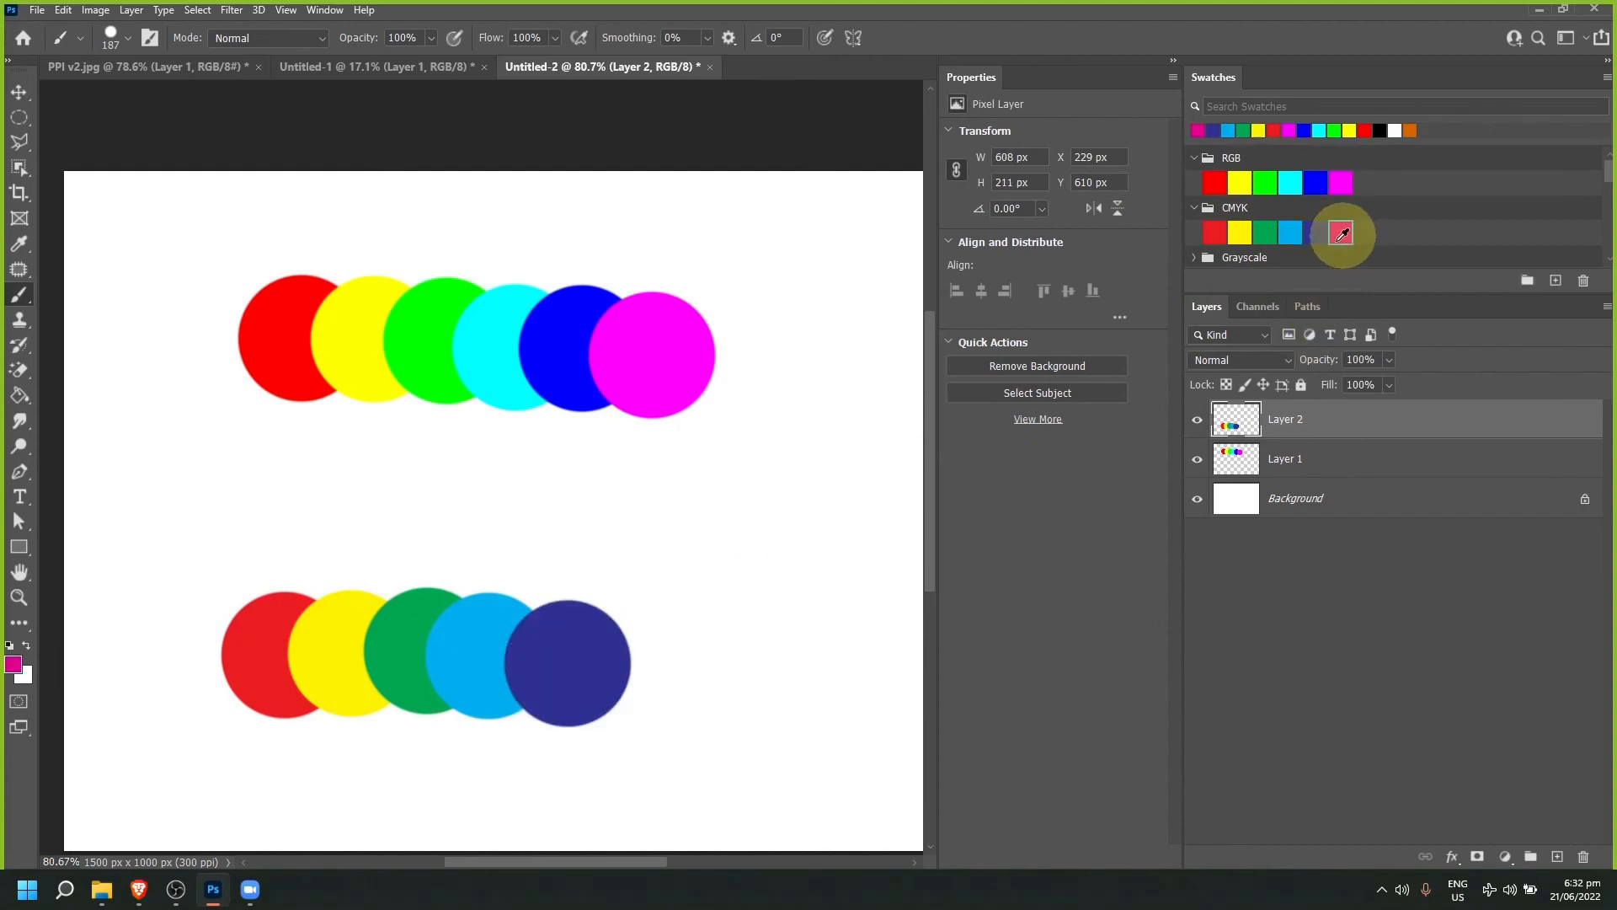
pyautogui.click(649, 663)
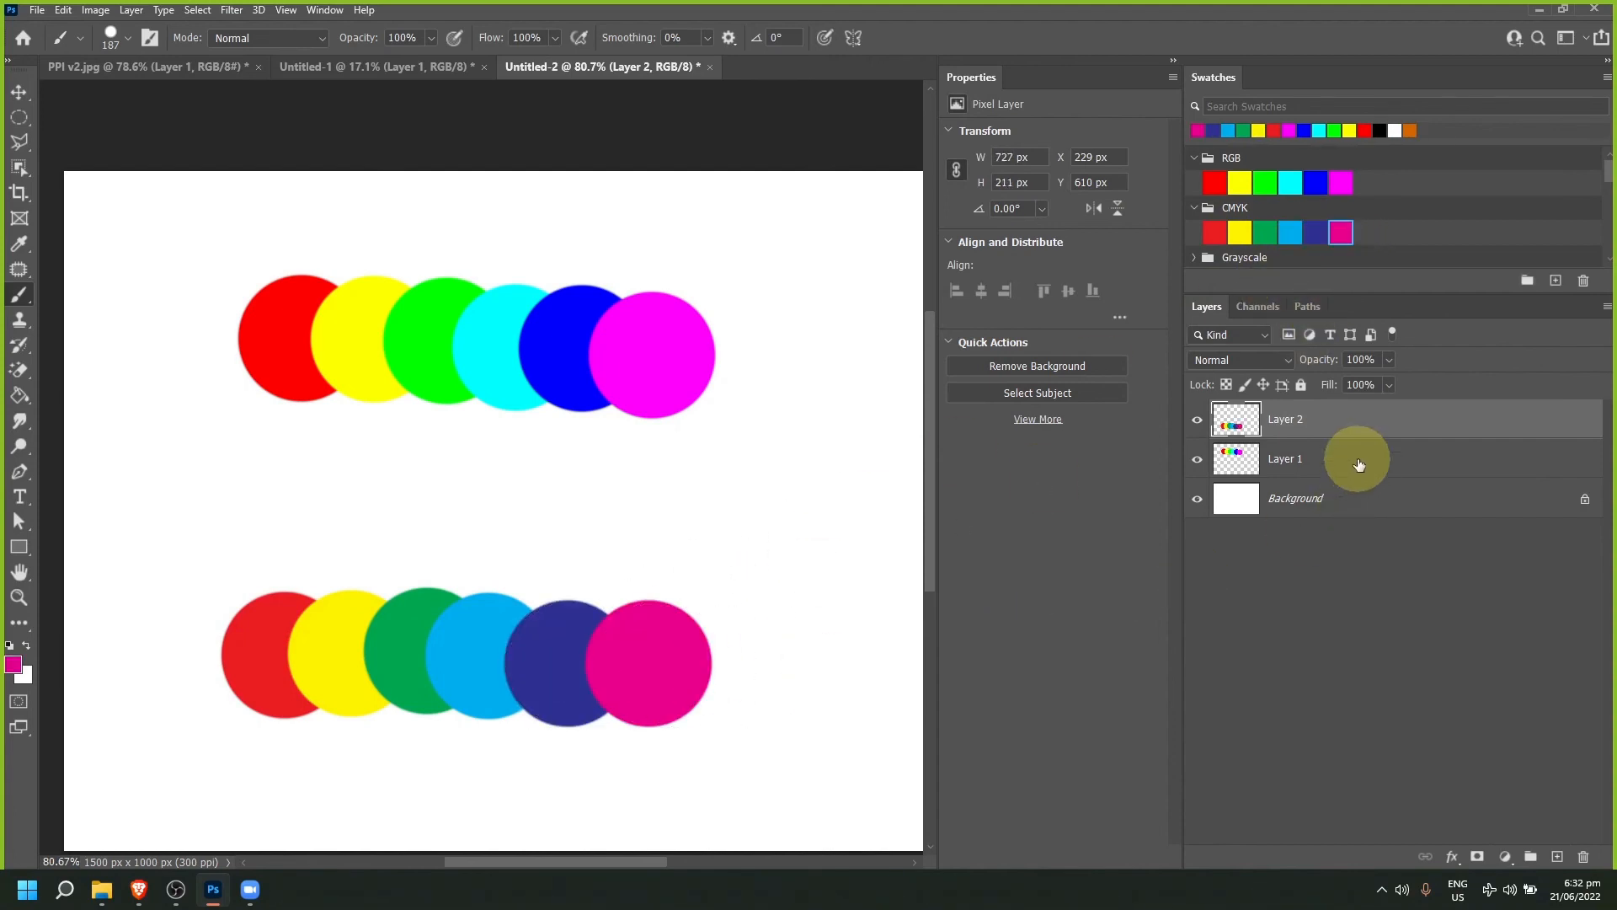
# Step: Erase the lower half of the RGB row on Layer 1 and the upper half of the CMYK row on Layer 2 using one rectangular selection
pyautogui.rightClick(19, 117)
pyautogui.click(101, 107)
pyautogui.moveTo(184, 370); pyautogui.dragTo(802, 664)
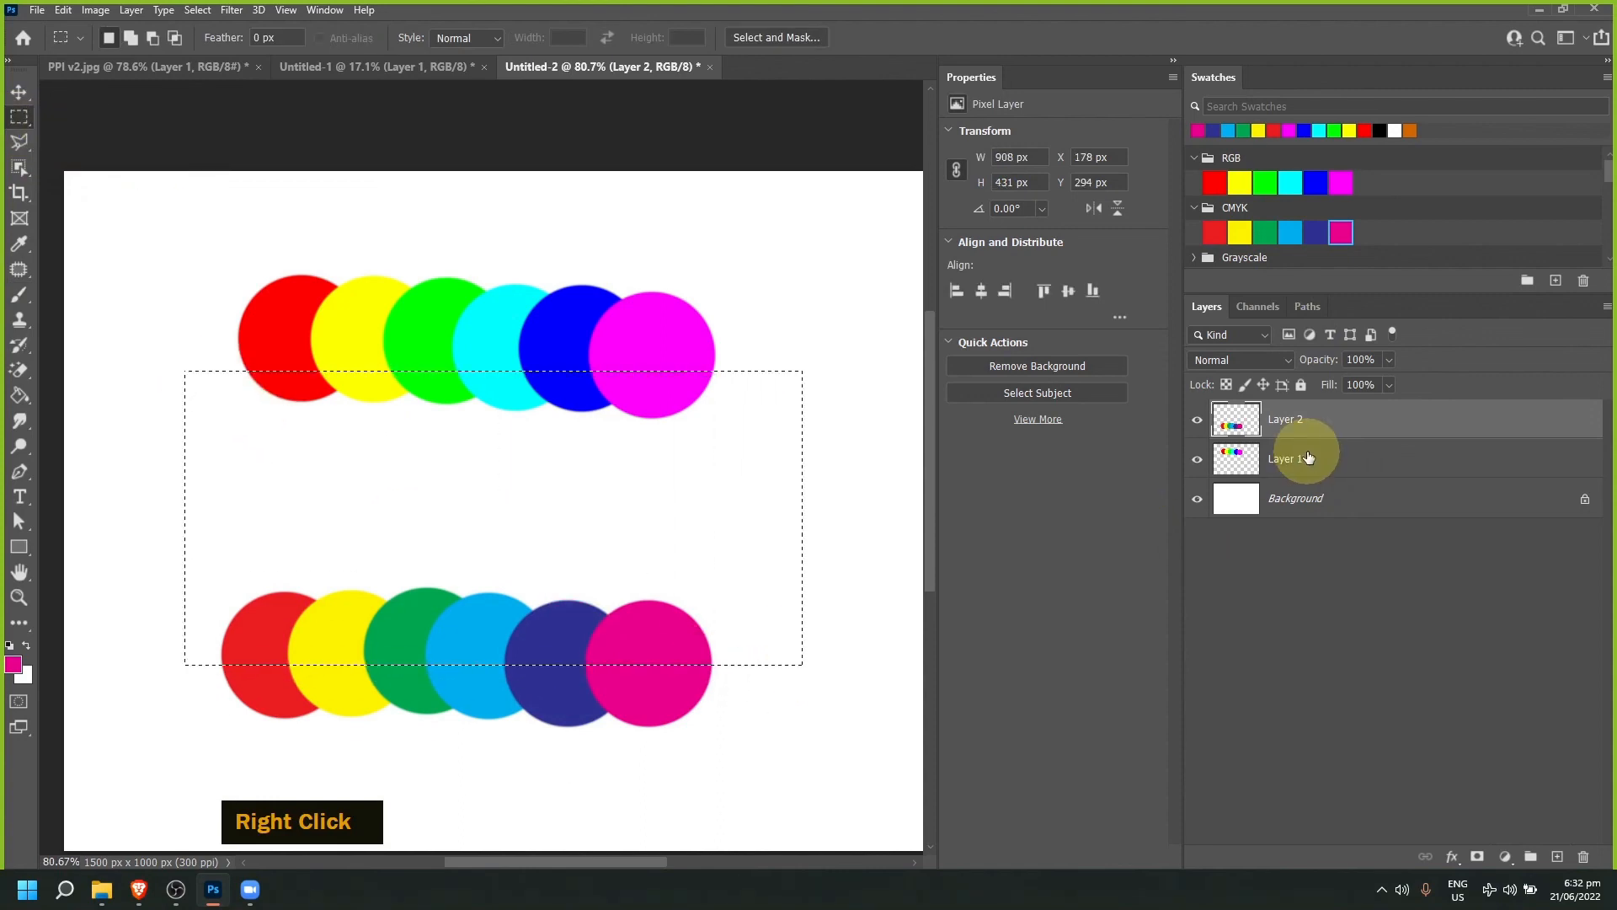
pyautogui.press('Delete')
pyautogui.click(1308, 457)
pyautogui.press('Delete')
pyautogui.hotkey('ctrl', 'd')
# Step: Move the CMYK half-circles on Layer 2 up against the cut edge of the RGB half-circles
pyautogui.press('v')
pyautogui.moveTo(644, 687); pyautogui.dragTo(669, 437)
pyautogui.scroll(3, 307, 327)
pyautogui.press('Tab')
pyautogui.press('space')
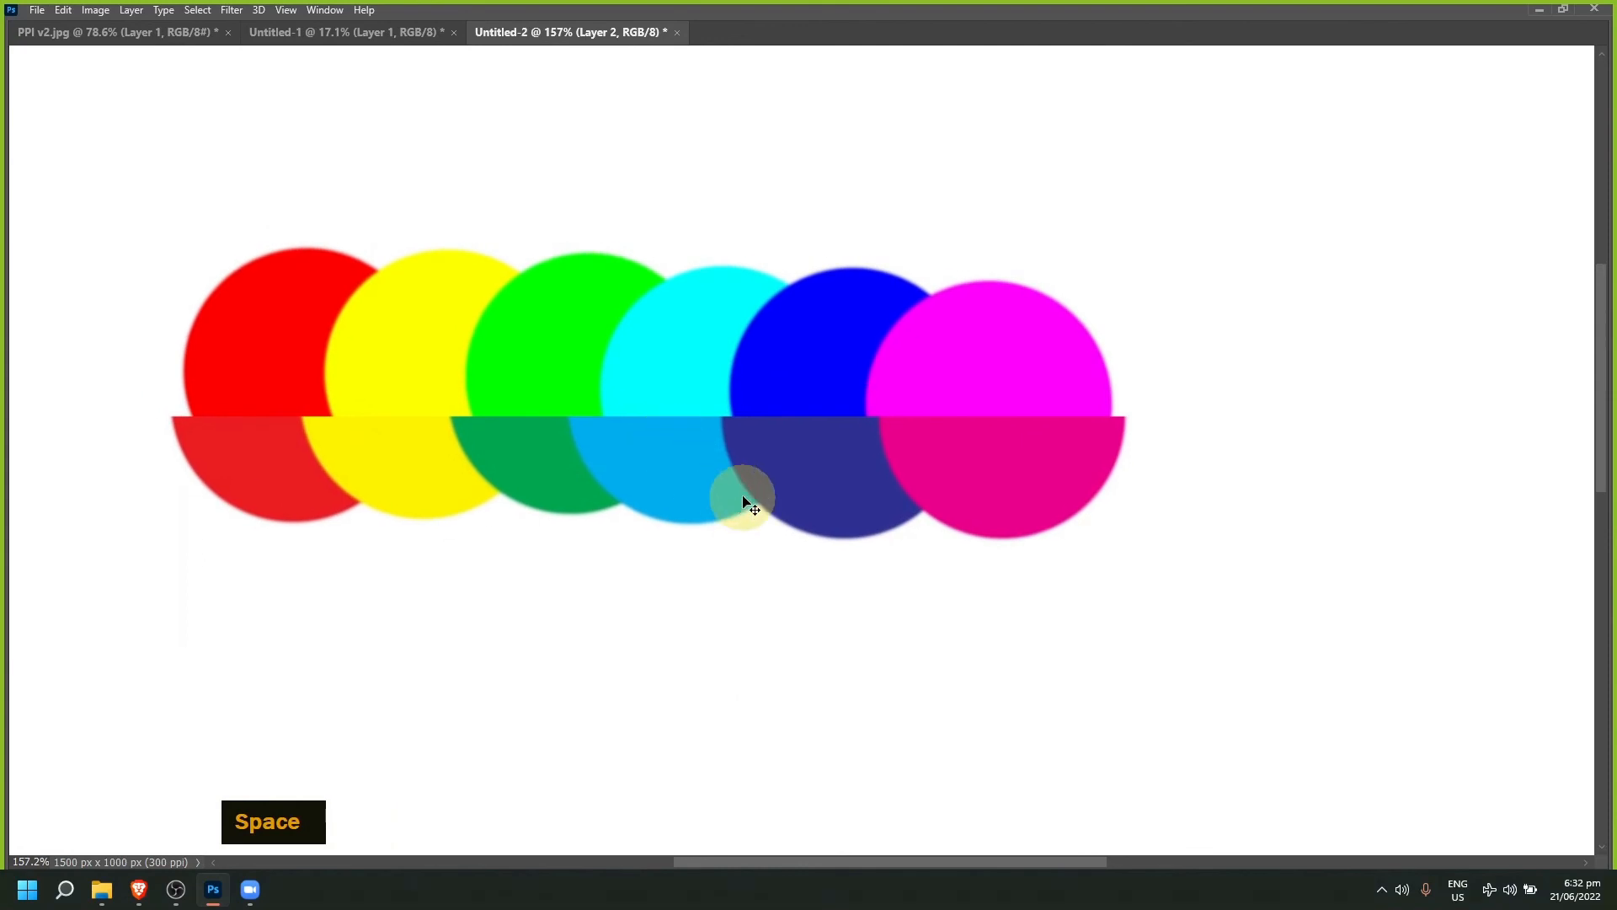
# Step: Narrow the CMYK half-circle row with Free Transform to about 699 px wide, aligning its ends with the RGB row
pyautogui.hotkey('ctrl', 't')
pyautogui.moveTo(170, 469); pyautogui.dragTo(189, 478)
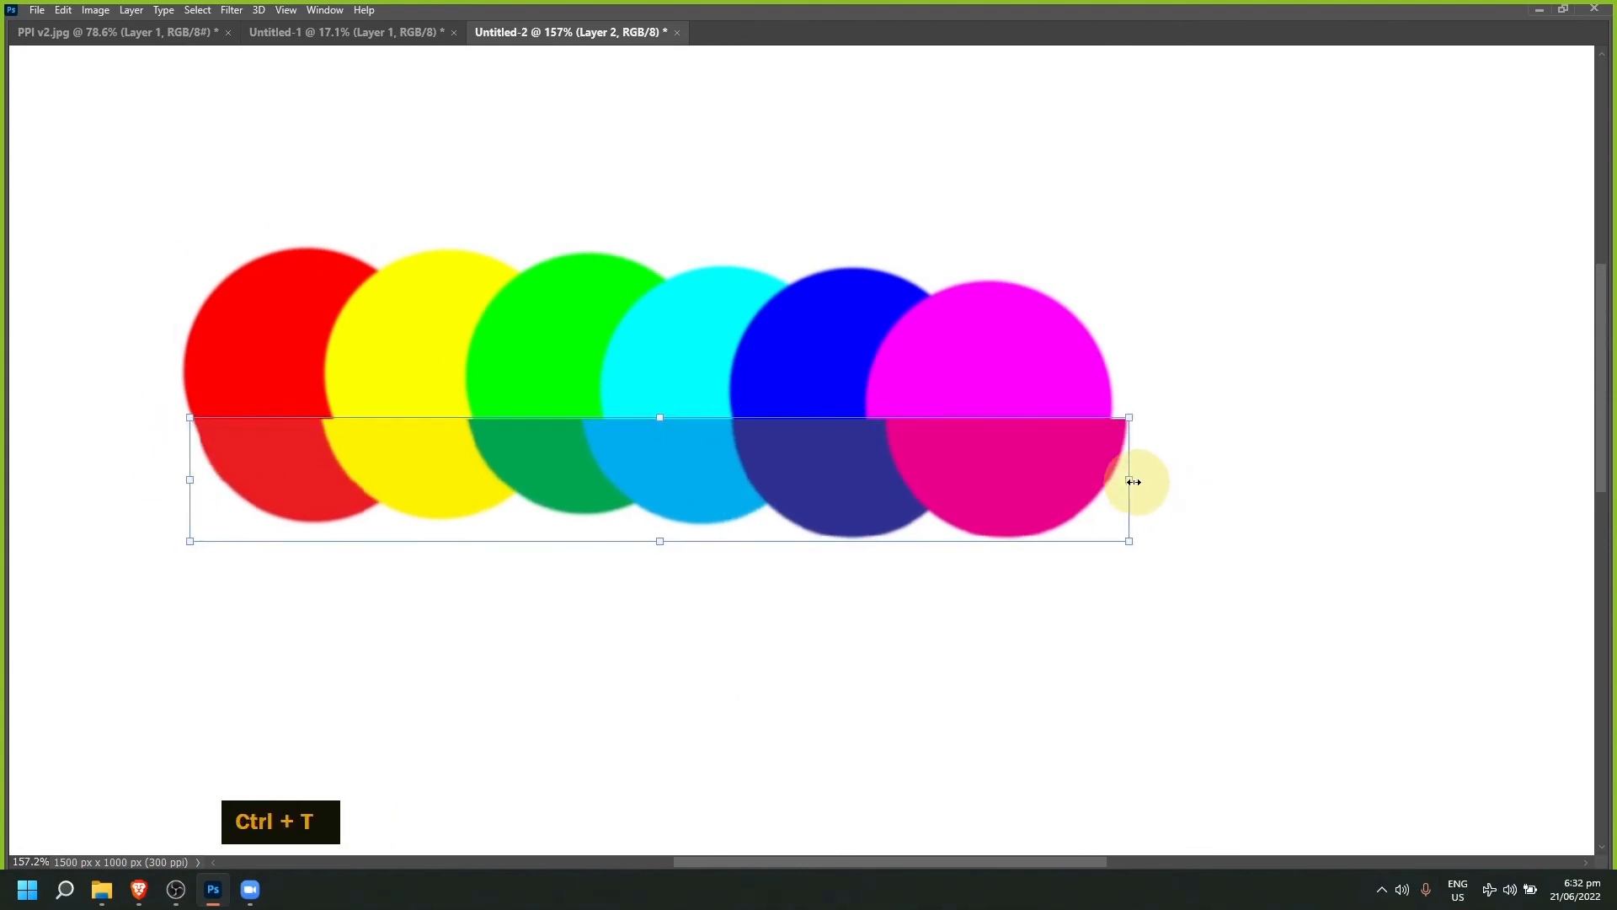
pyautogui.moveTo(1129, 480); pyautogui.dragTo(1104, 478)
pyautogui.press('Return')
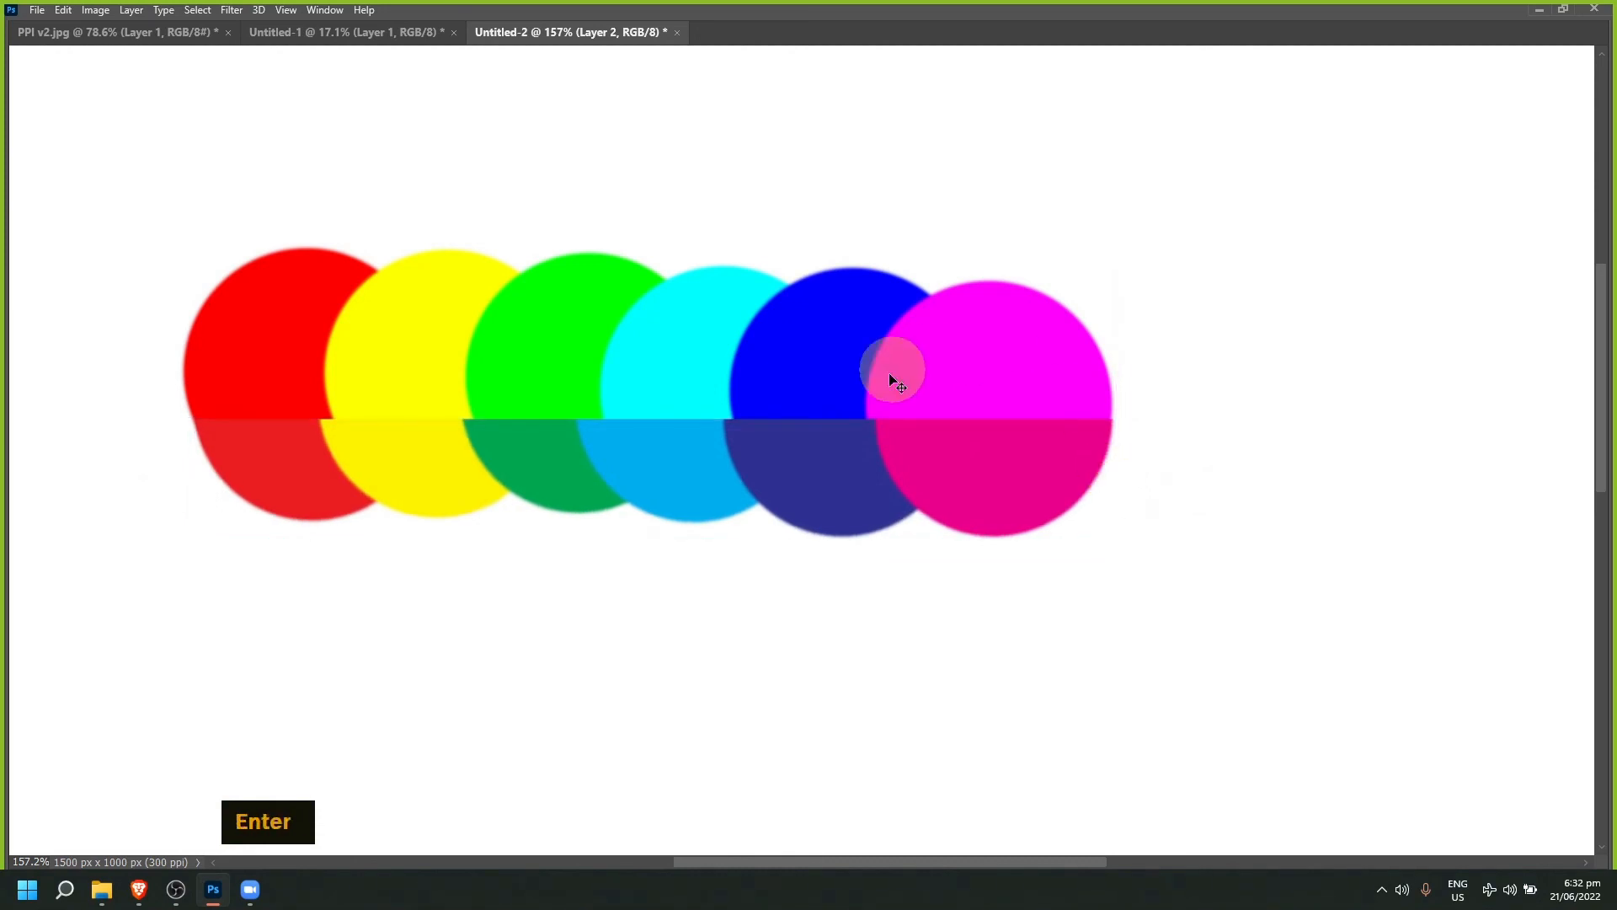
pyautogui.click(970, 500)
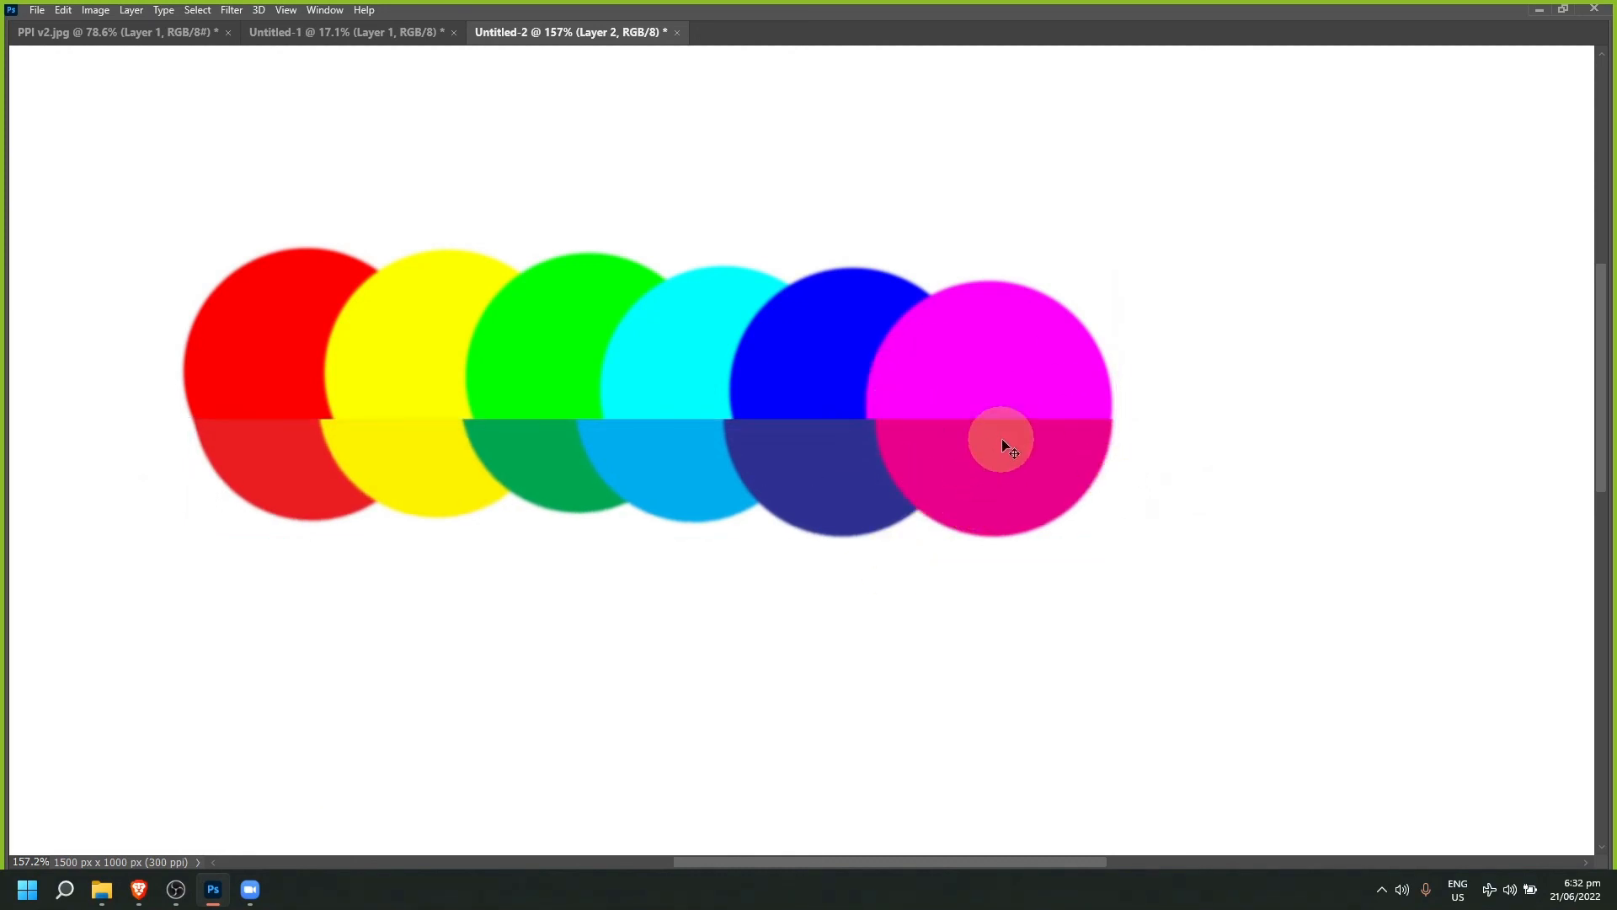
# Step: Widen the canvas area, separate the CMYK row downward, and place the RGB row at about X 403 px, Y 210 px
pyautogui.press('Tab')
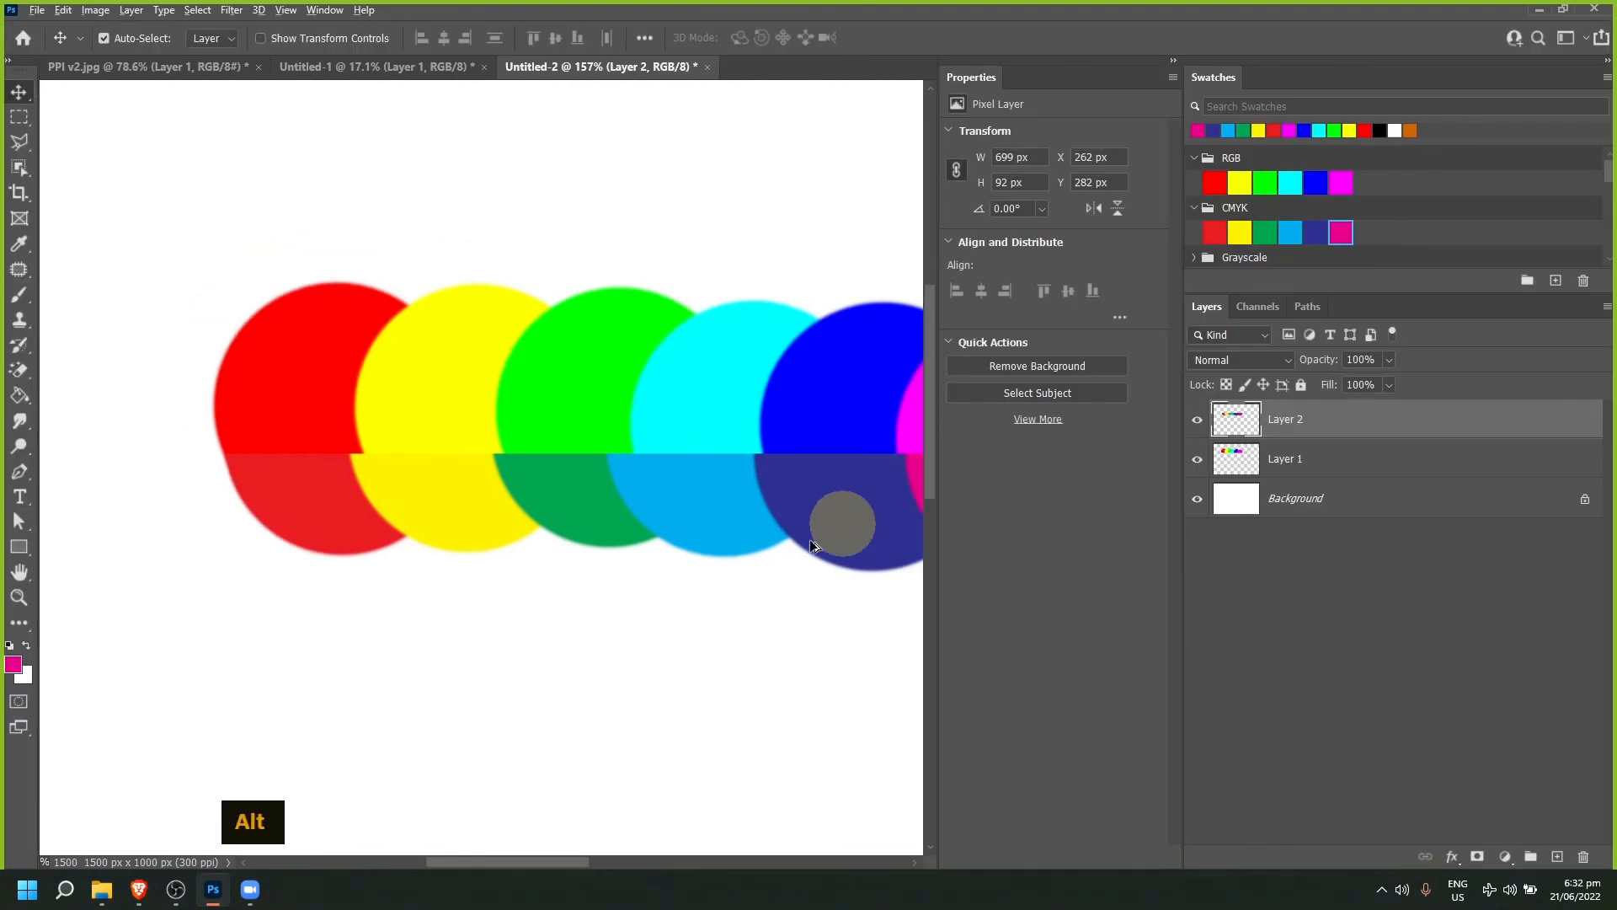
pyautogui.keyDown('alt'); pyautogui.scroll(-3, 811, 539); pyautogui.keyUp('alt')
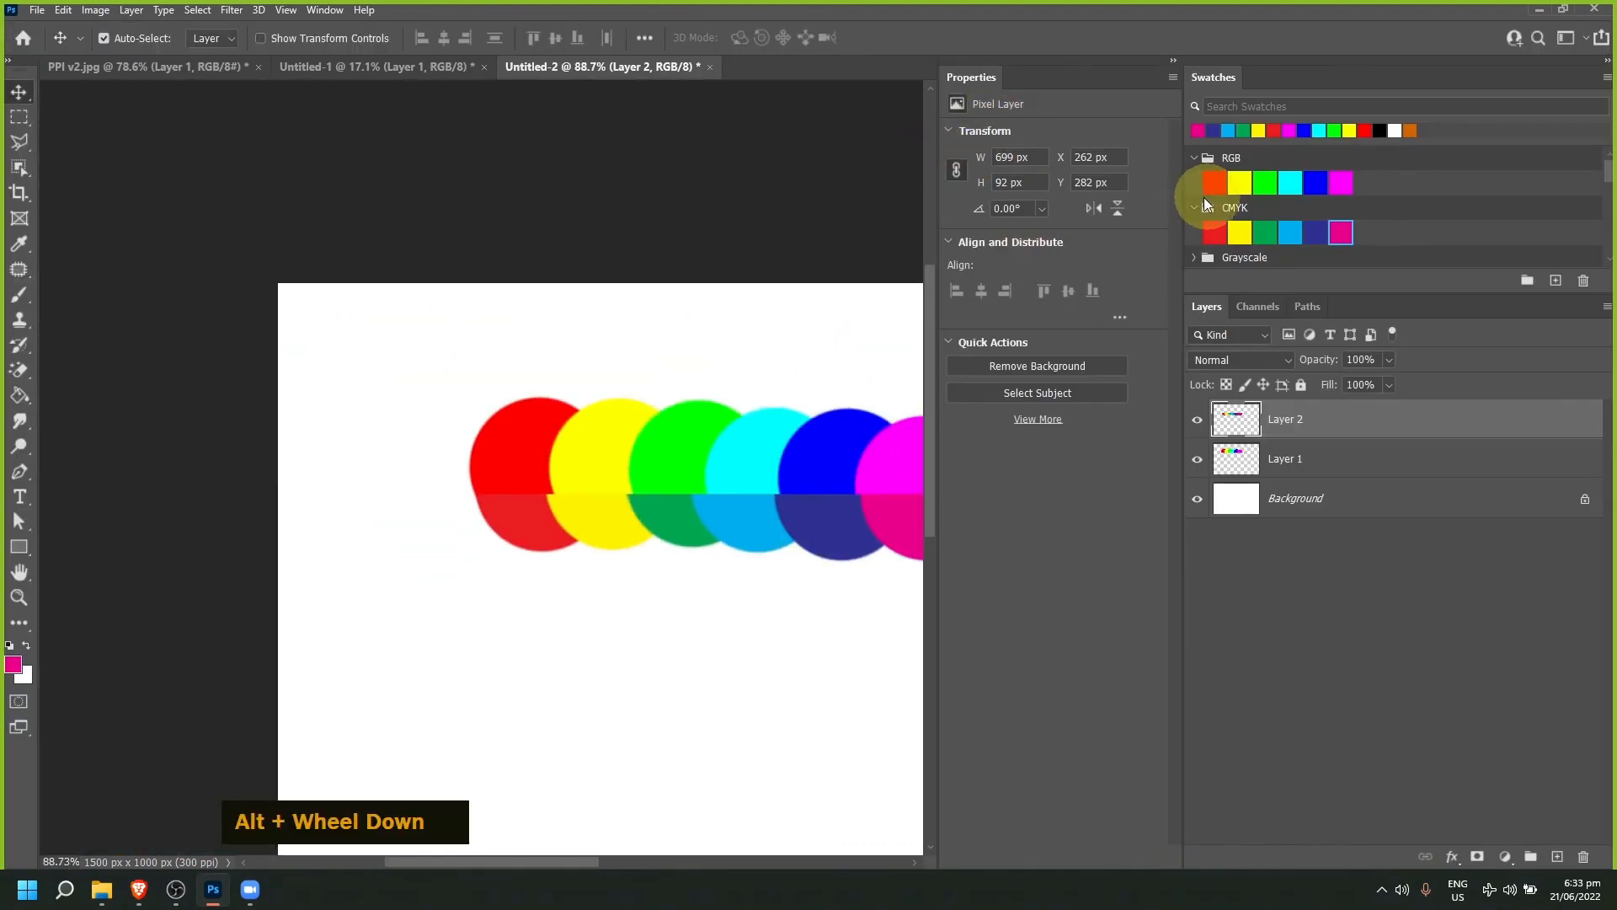
pyautogui.moveTo(1184, 199); pyautogui.dragTo(1400, 202)
pyautogui.moveTo(909, 367); pyautogui.dragTo(823, 495)
pyautogui.press('space')
pyautogui.moveTo(754, 402); pyautogui.dragTo(804, 459)
pyautogui.keyDown('alt'); pyautogui.scroll(3, 873, 386); pyautogui.keyUp('alt')
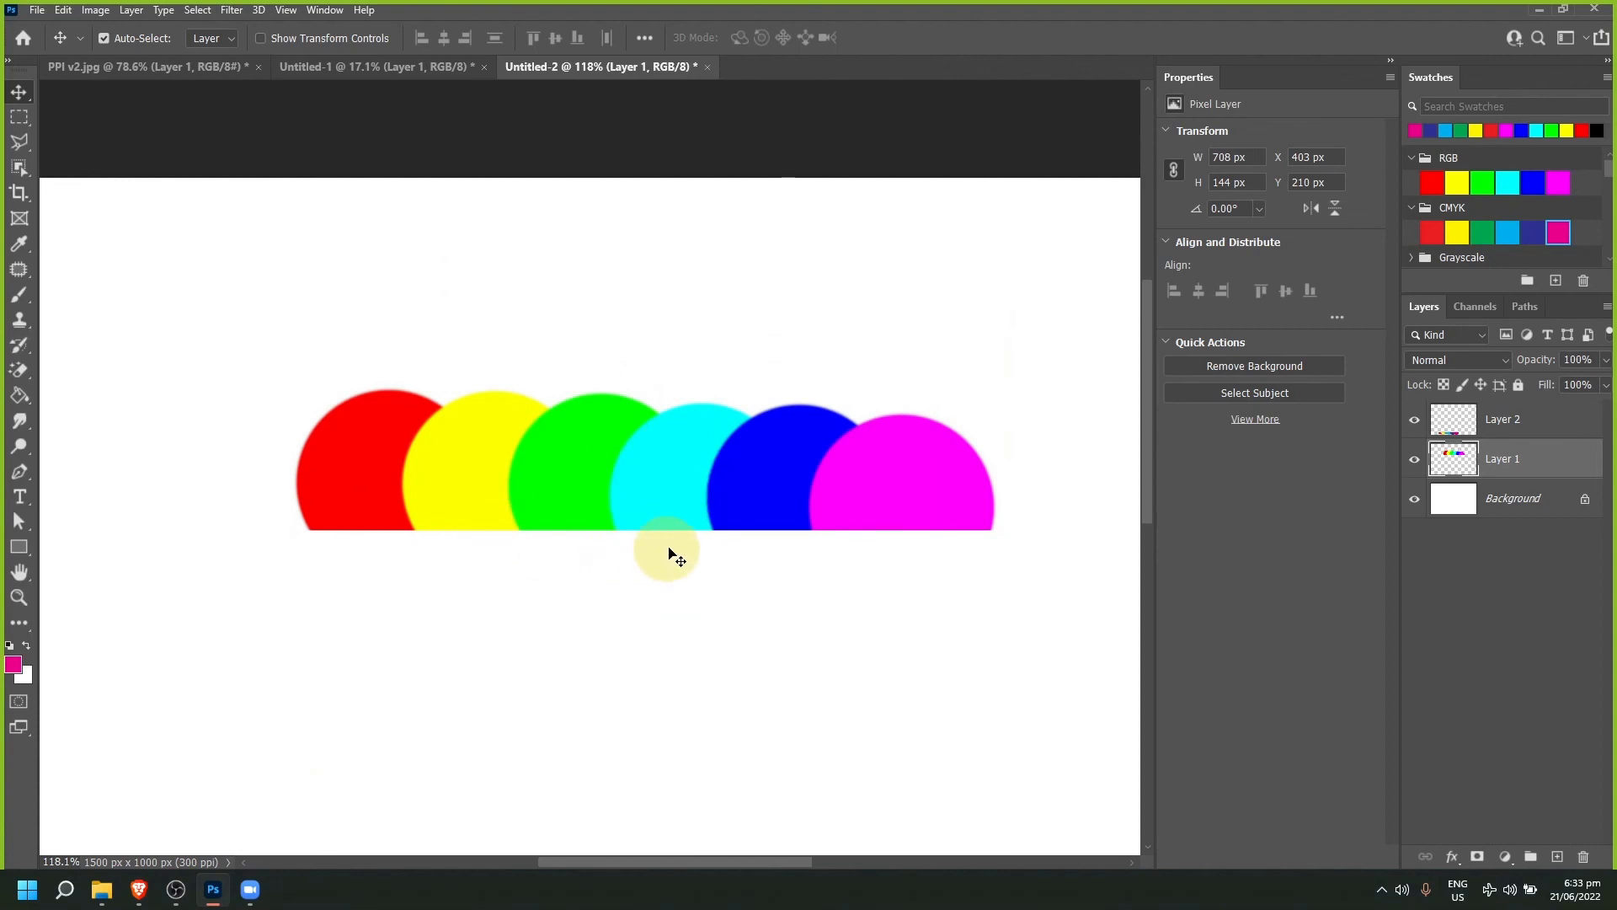
# Step: Reposition the RGB row to about X 384 px, Y 181 px and the CMYK row to about X 432 px, Y 707 px
pyautogui.scroll(-1, 684, 552)
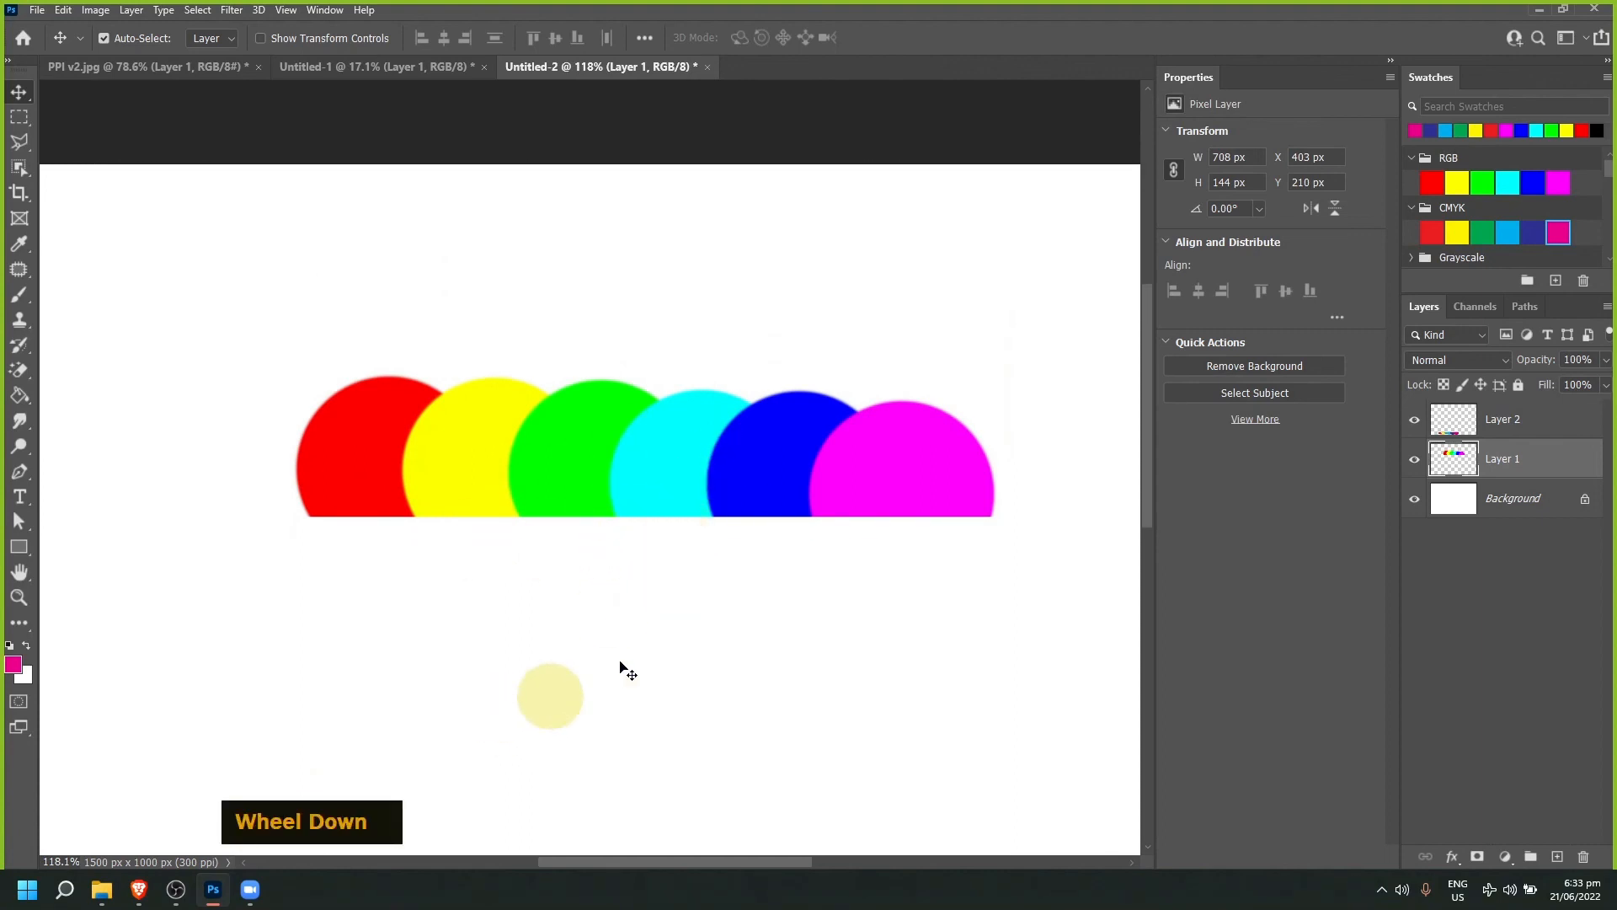
pyautogui.moveTo(704, 470); pyautogui.dragTo(686, 441)
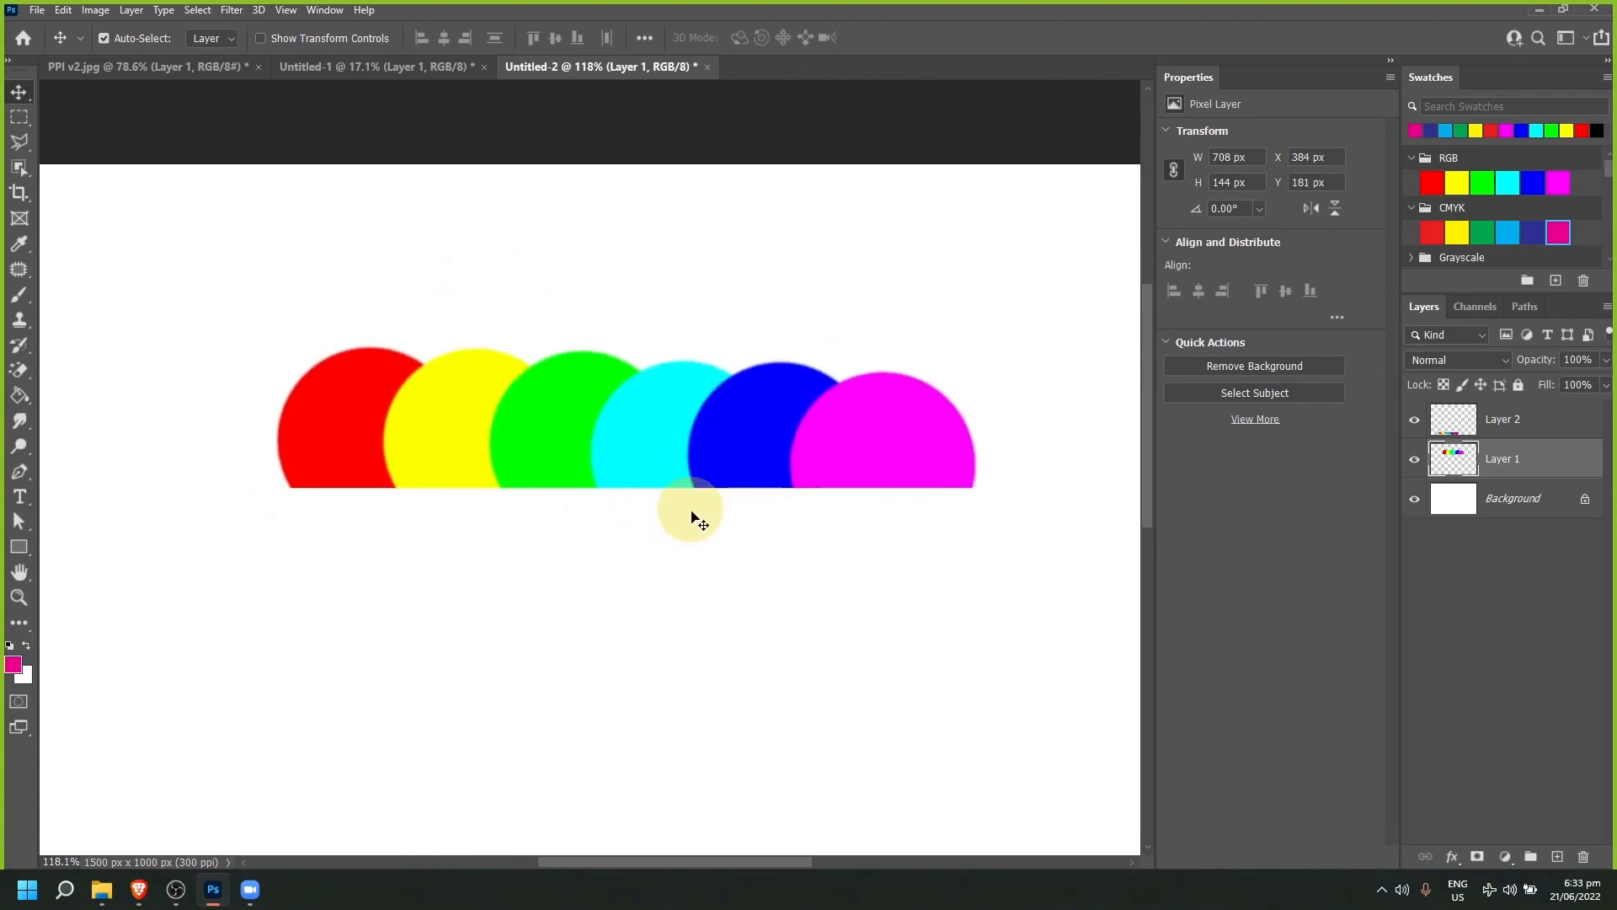
pyautogui.scroll(-1, 635, 654)
pyautogui.moveTo(748, 772); pyautogui.dragTo(769, 482)
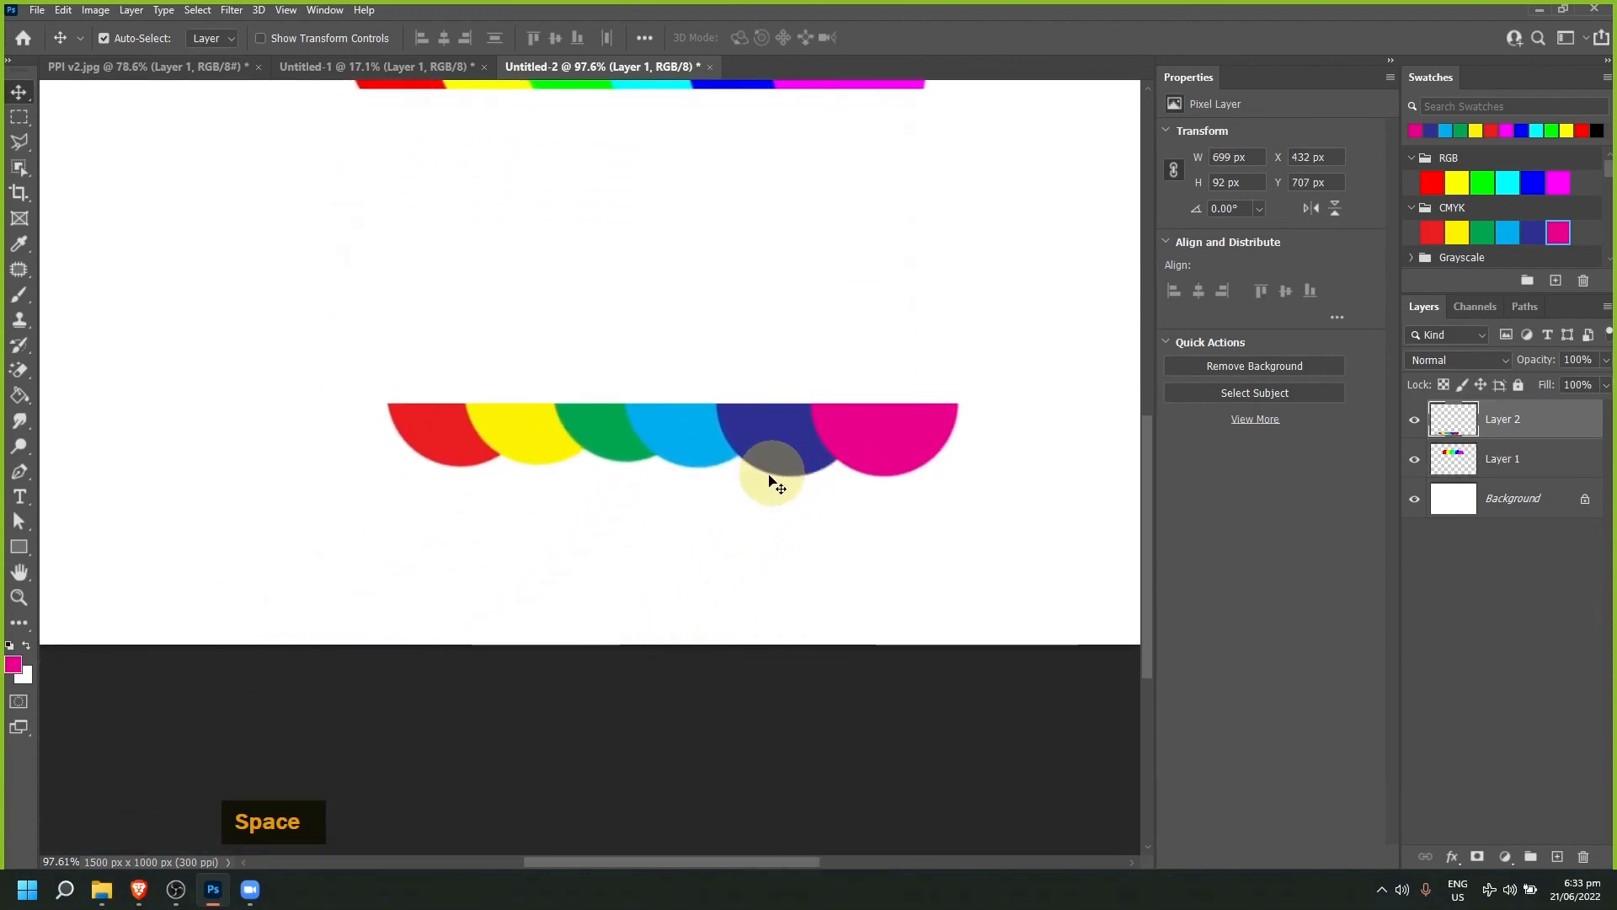
pyautogui.scroll(2, 769, 481)
pyautogui.moveTo(638, 506); pyautogui.dragTo(647, 548)
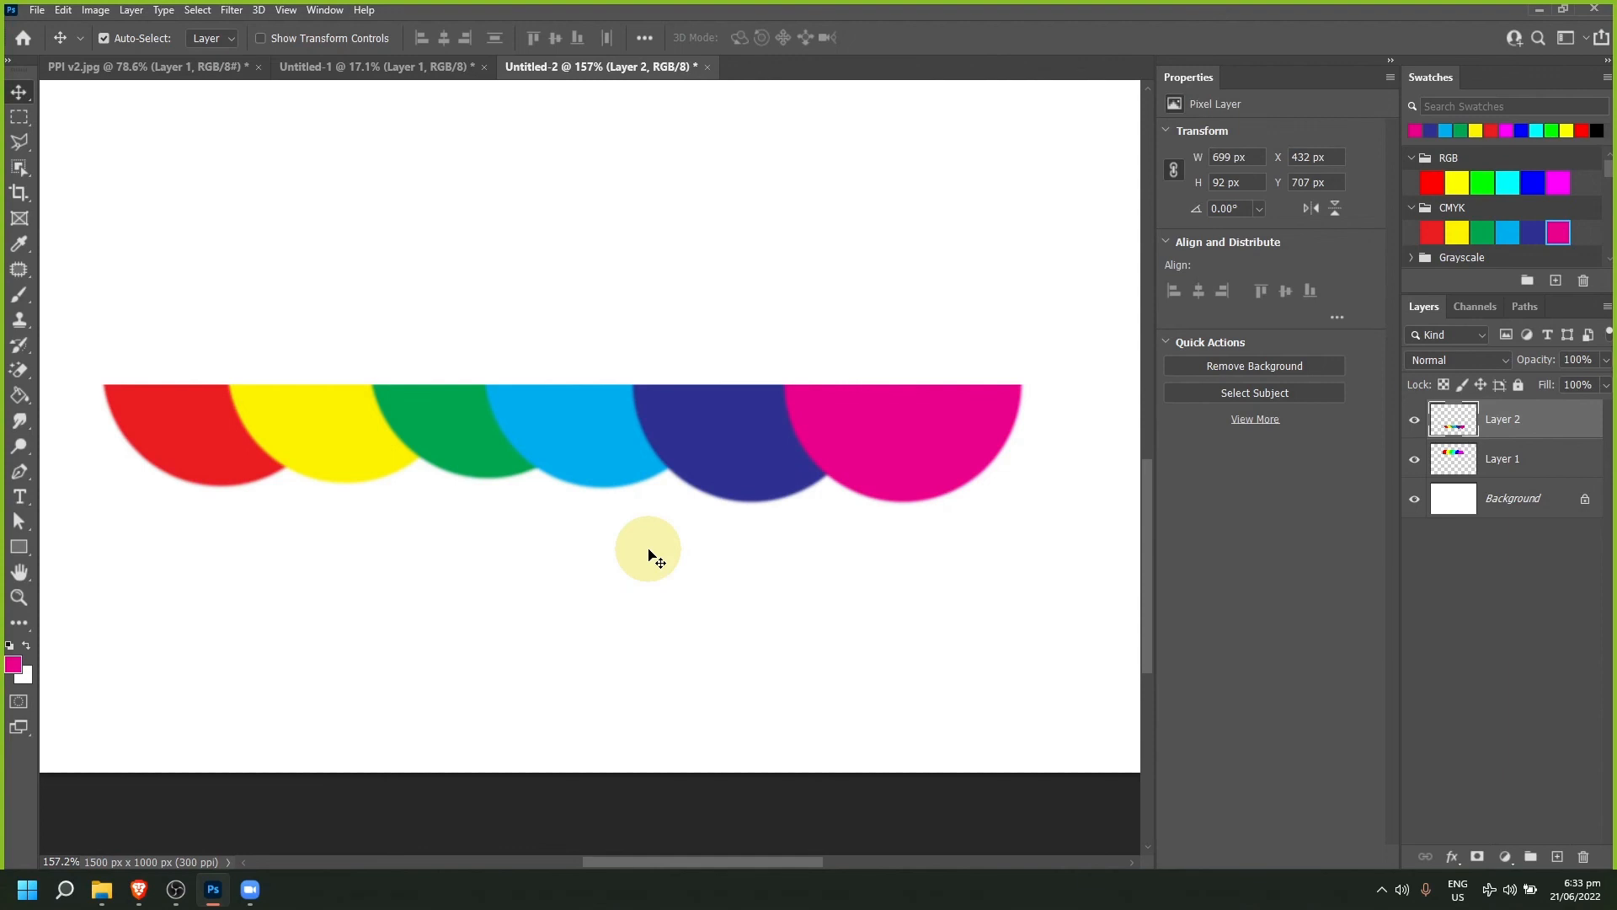
pyautogui.scroll(-3, 652, 556)
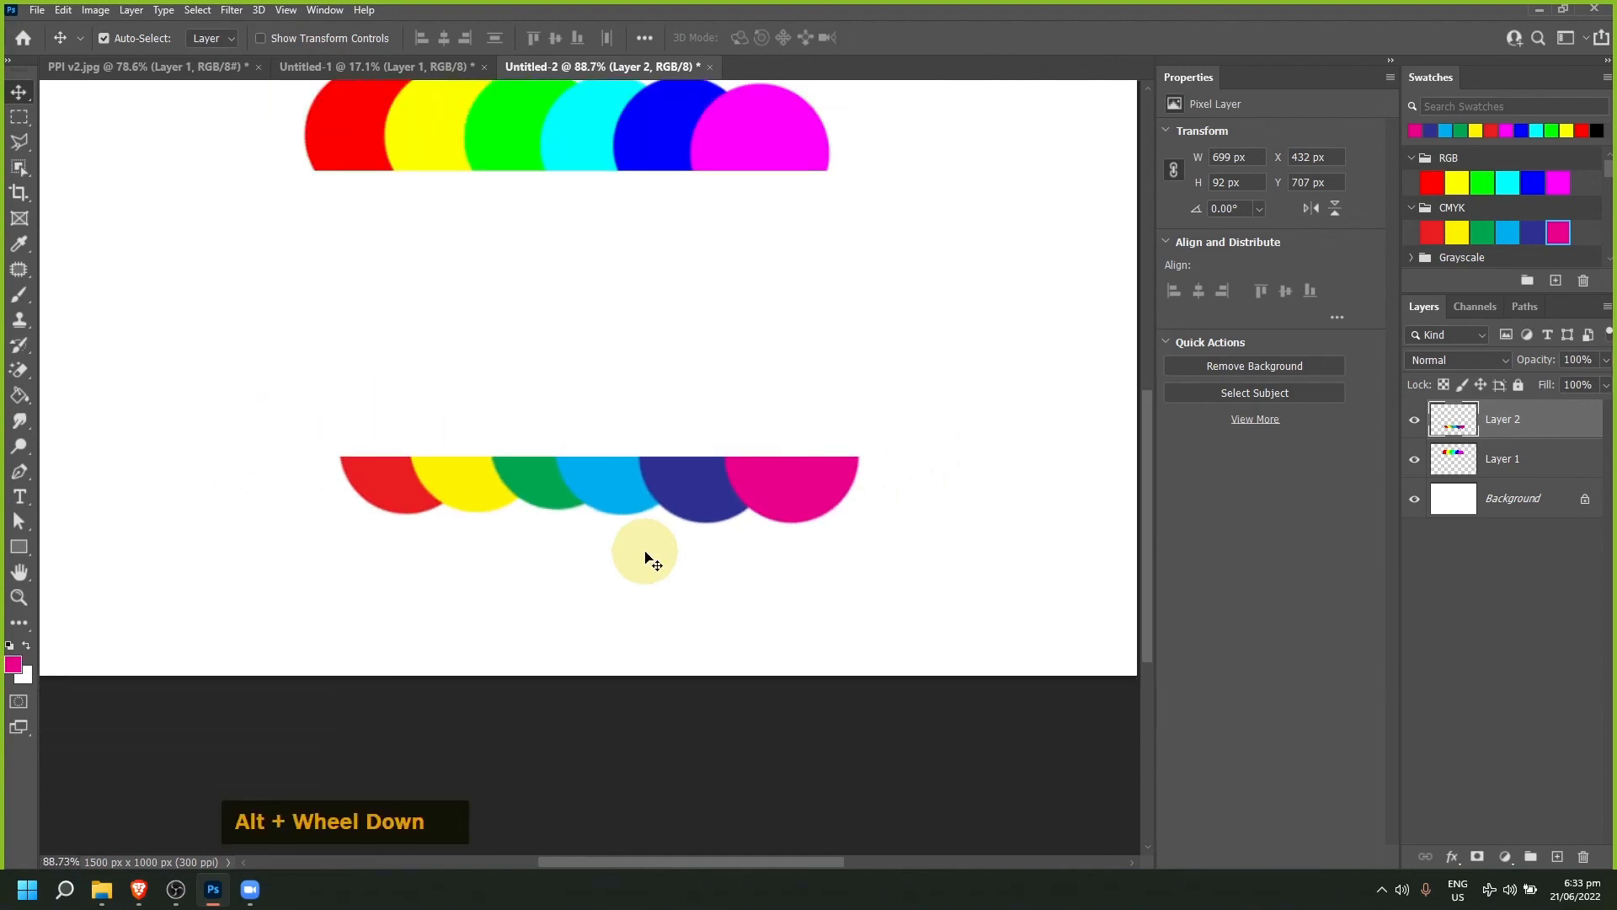
# Step: Hide Layer 1 and move the CMYK half-circle row on Layer 2 straight up to about Y 328 px
pyautogui.moveTo(632, 473); pyautogui.dragTo(1139, 476)
pyautogui.click(1414, 459)
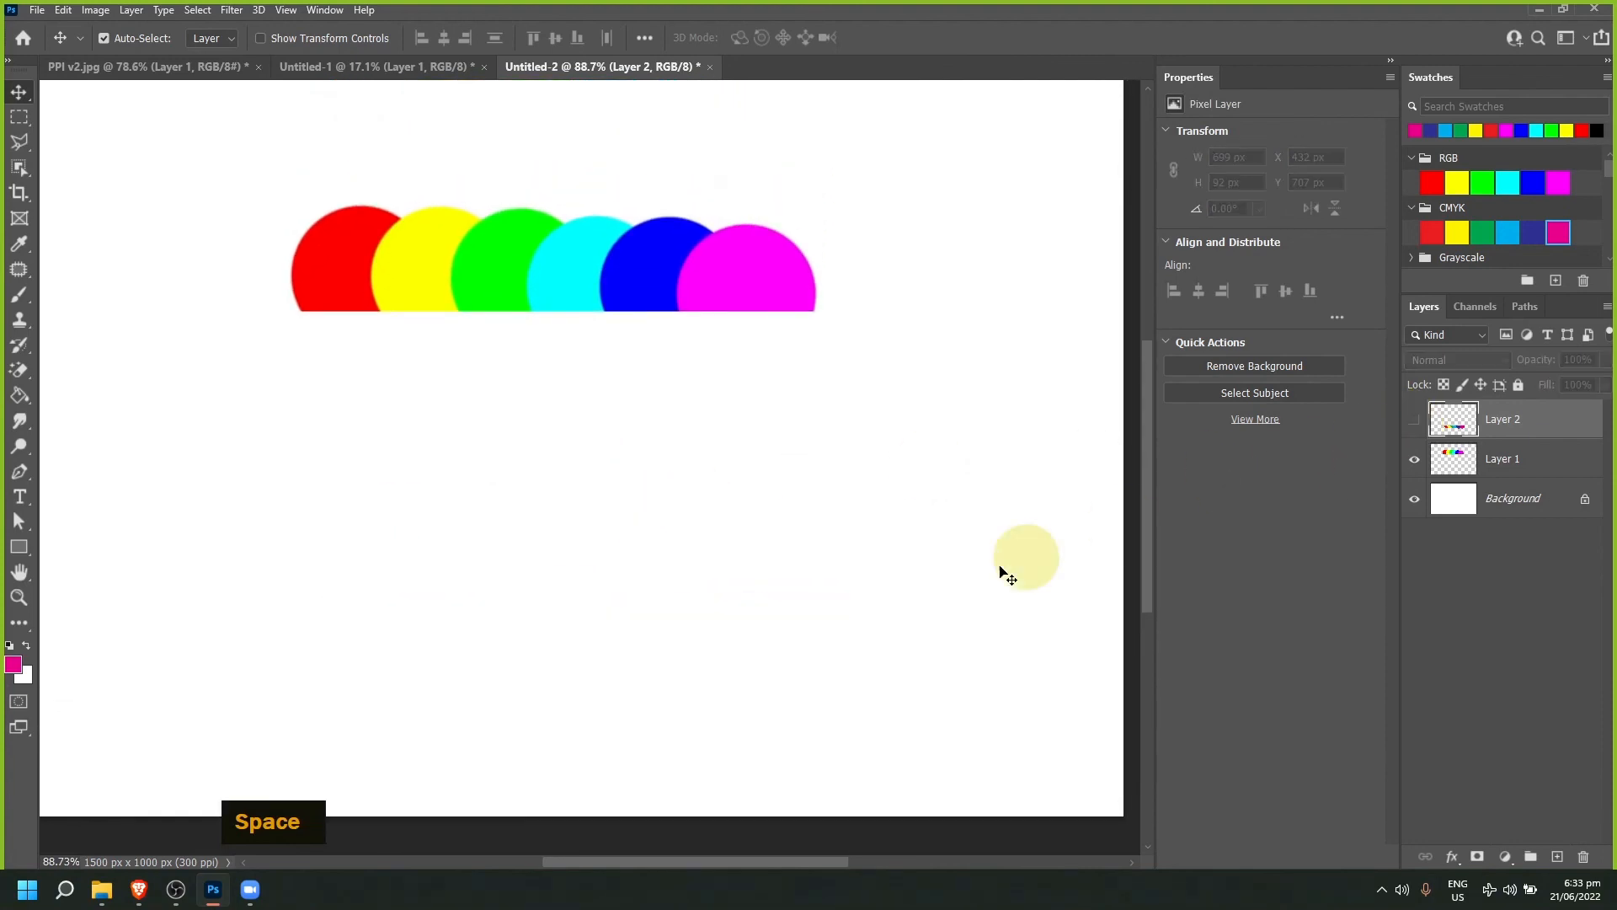
pyautogui.moveTo(758, 624); pyautogui.dragTo(762, 333)
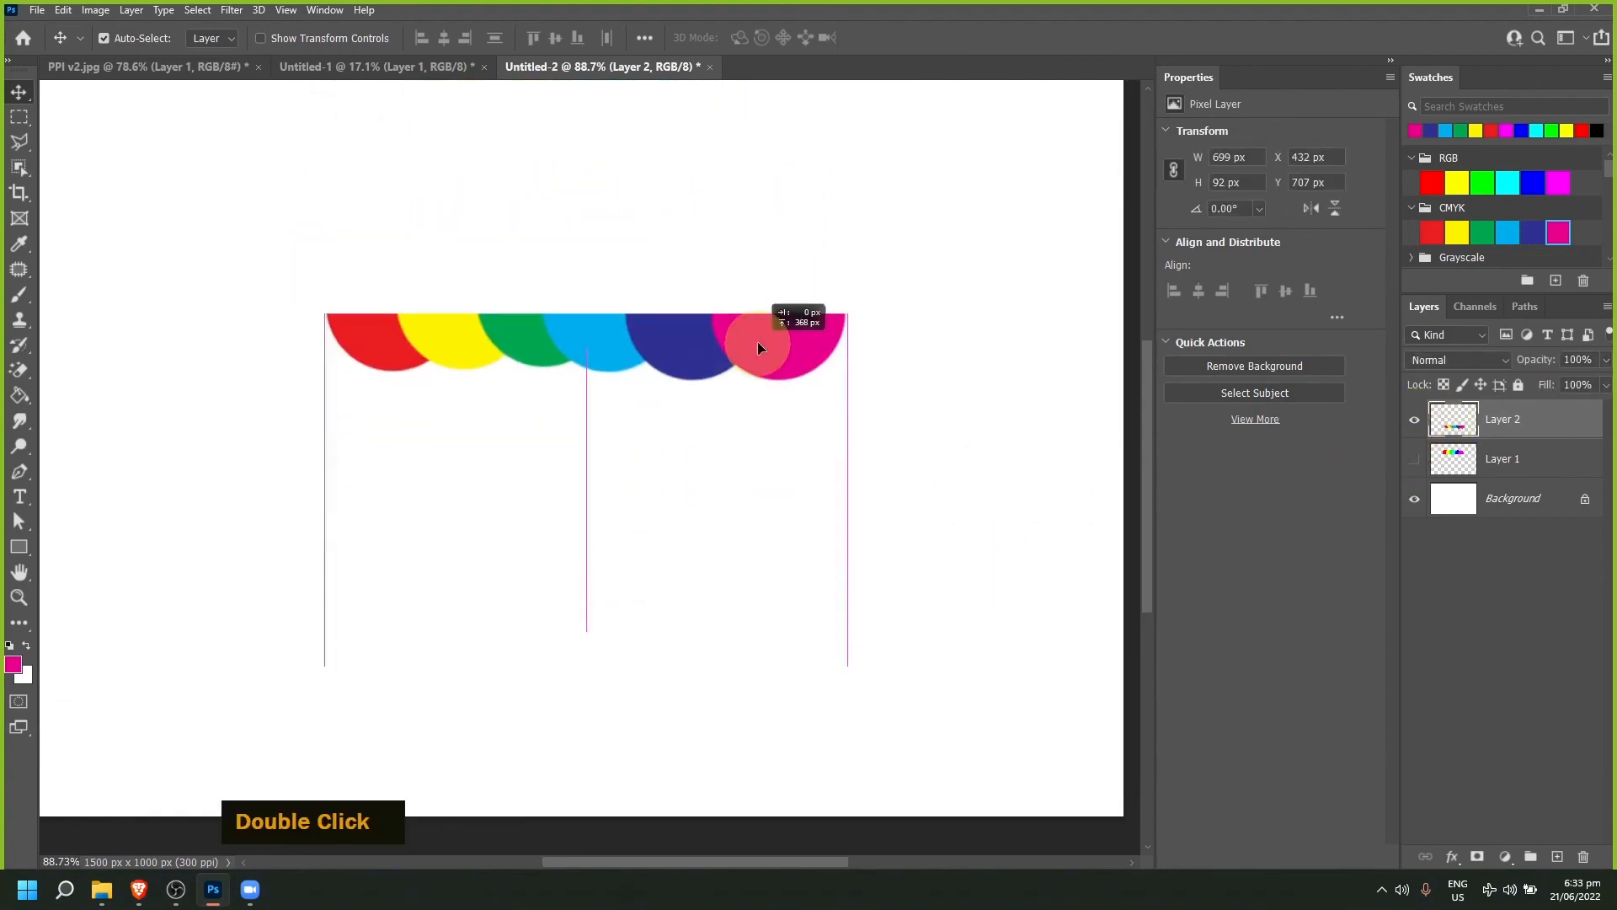
# Step: Examine the CMYK half-circle colors up close and within the whole canvas
pyautogui.scroll(3, 534, 326)
pyautogui.moveTo(702, 428); pyautogui.dragTo(629, 507)
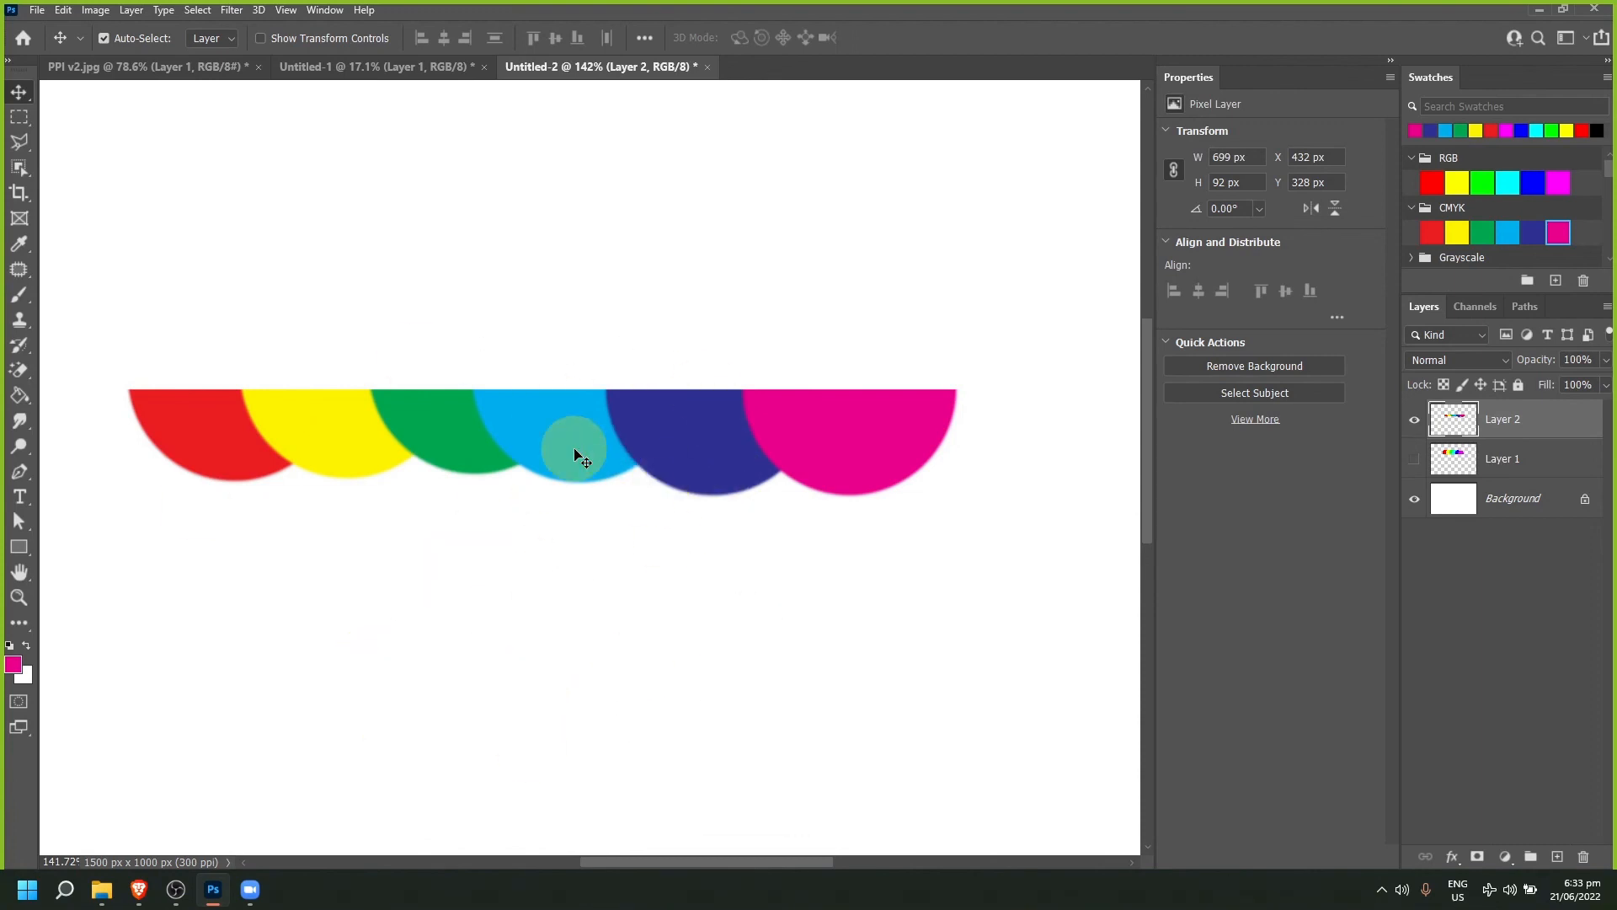
pyautogui.press('space')
pyautogui.moveTo(581, 459); pyautogui.dragTo(606, 471)
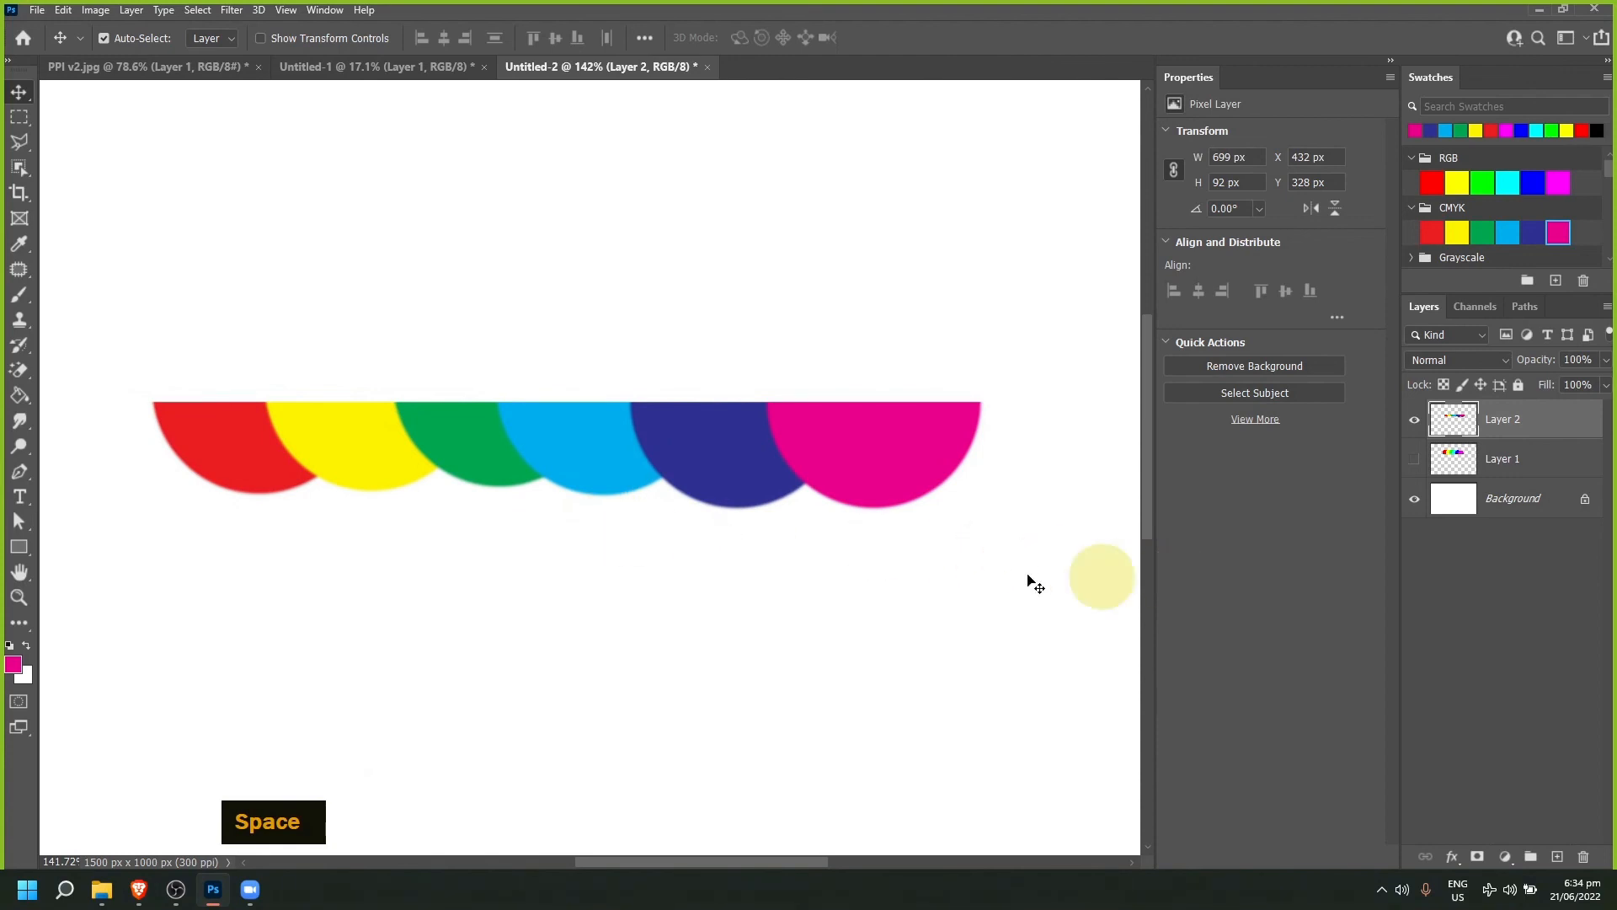
pyautogui.press('space')
pyautogui.moveTo(491, 700); pyautogui.dragTo(507, 710)
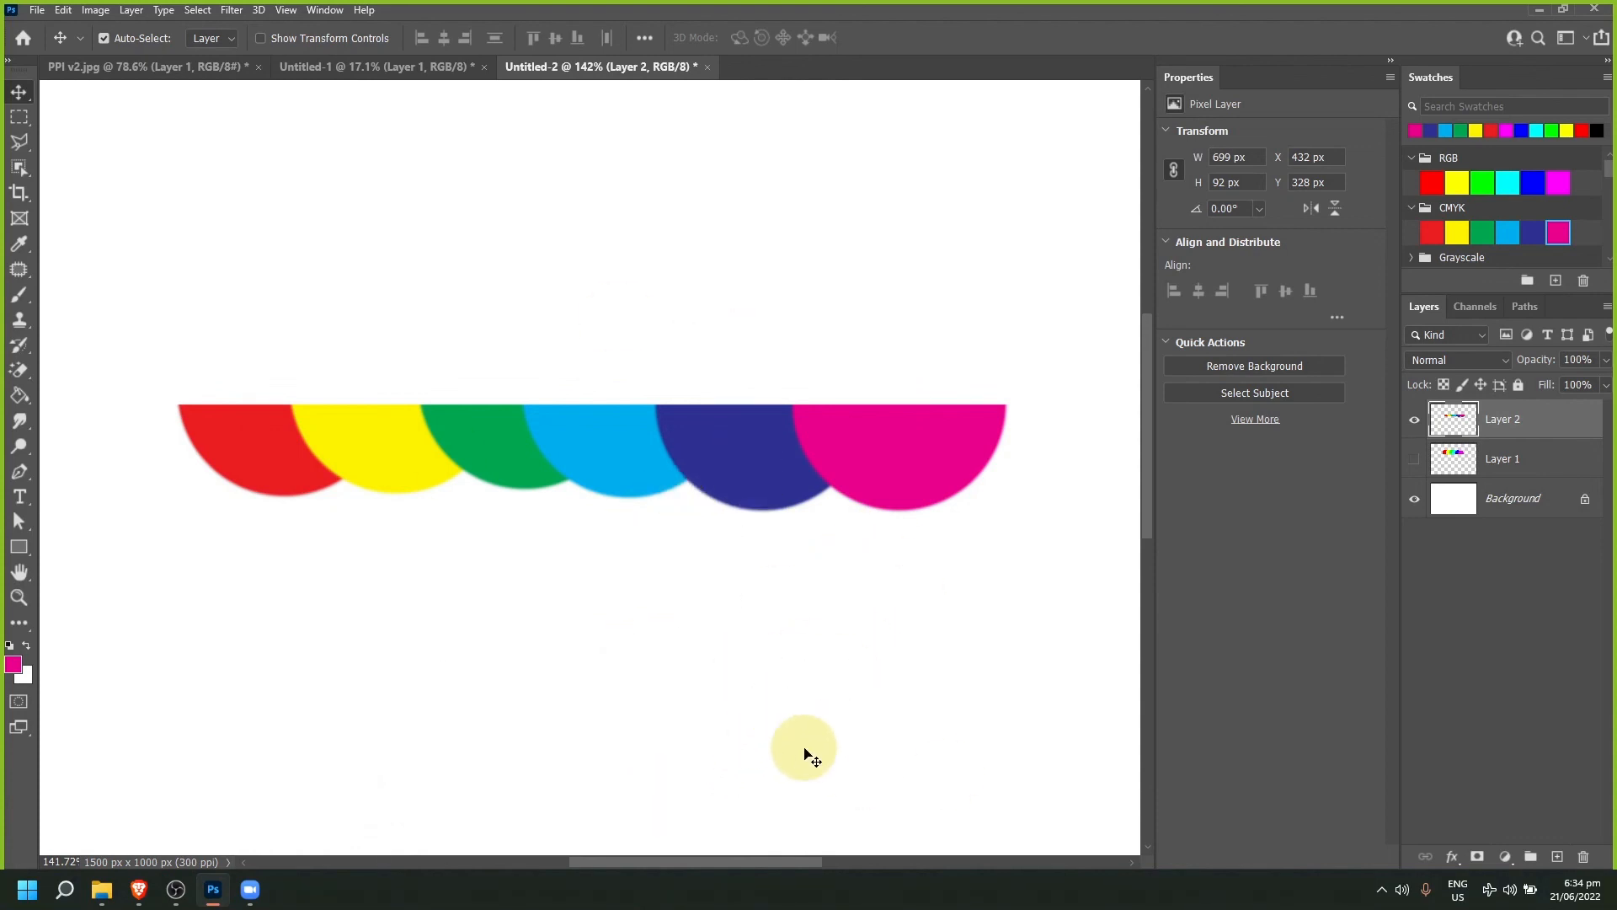
pyautogui.scroll(-2, 812, 720)
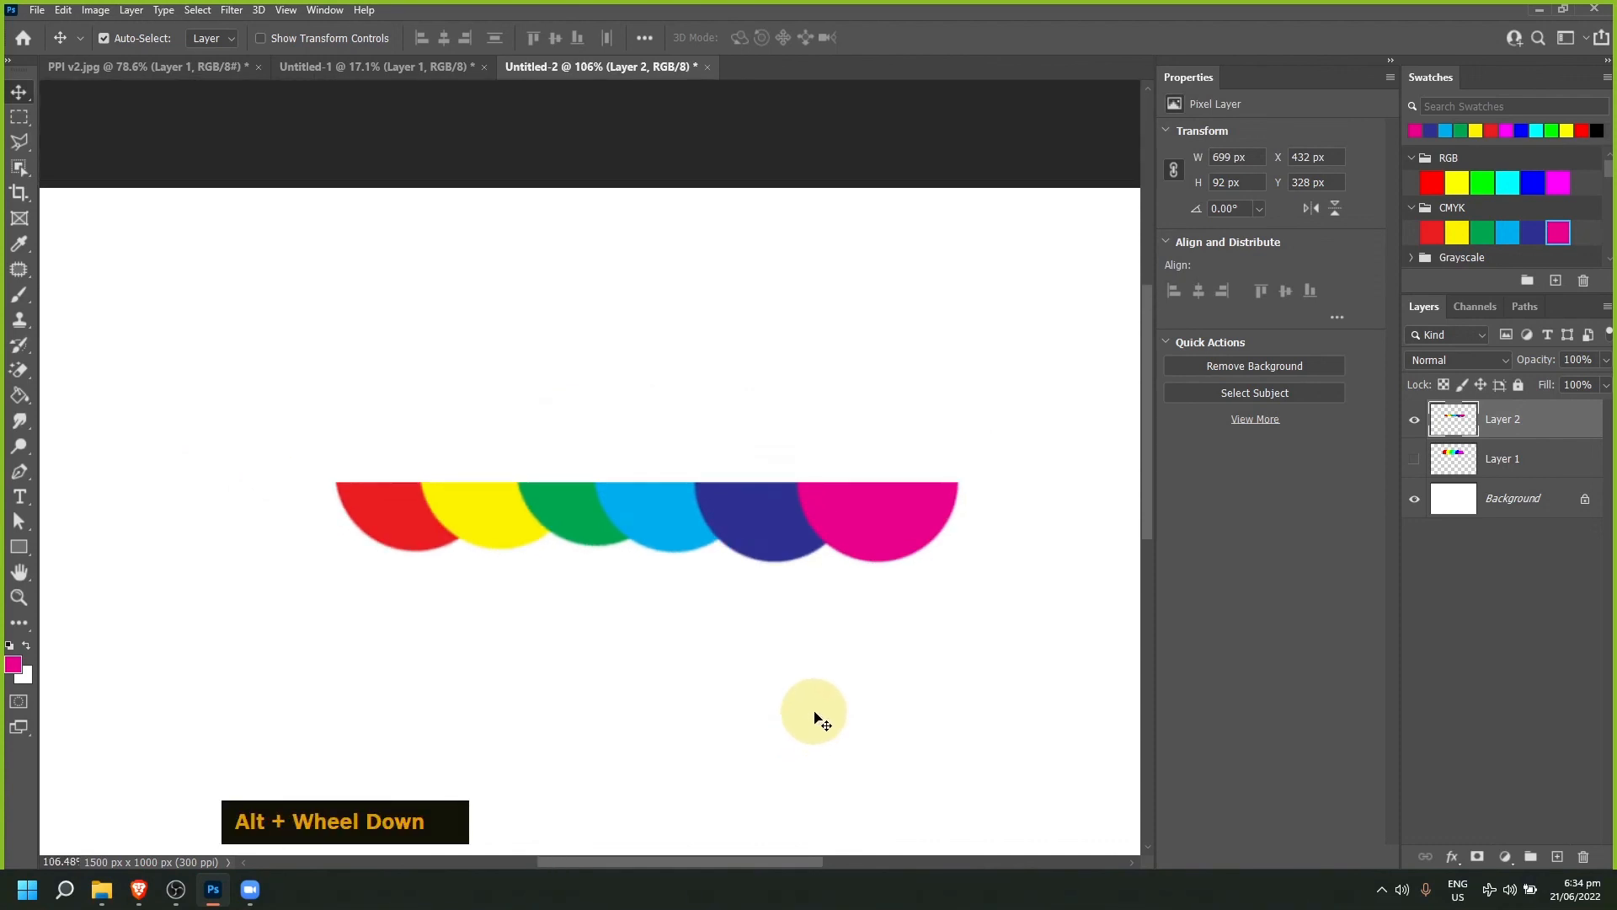
pyautogui.scroll(-1, 816, 718)
pyautogui.scroll(-3, 516, 787)
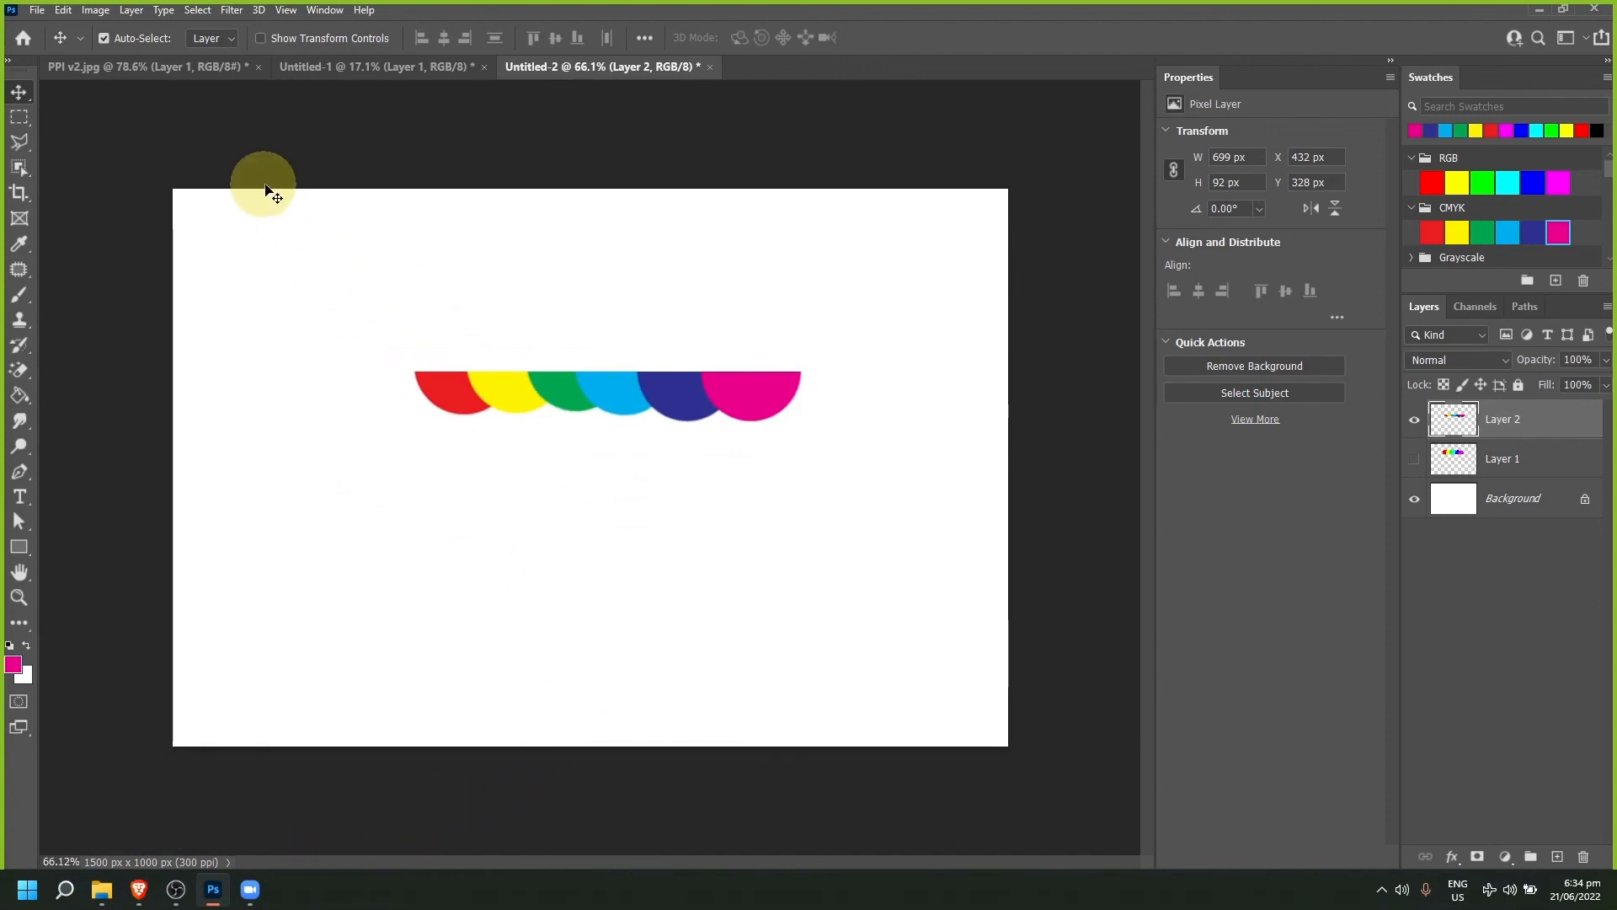
# Step: Begin a new document and switch its color mode to CMYK Color and back to RGB Color
pyautogui.click(37, 9)
pyautogui.click(51, 28)
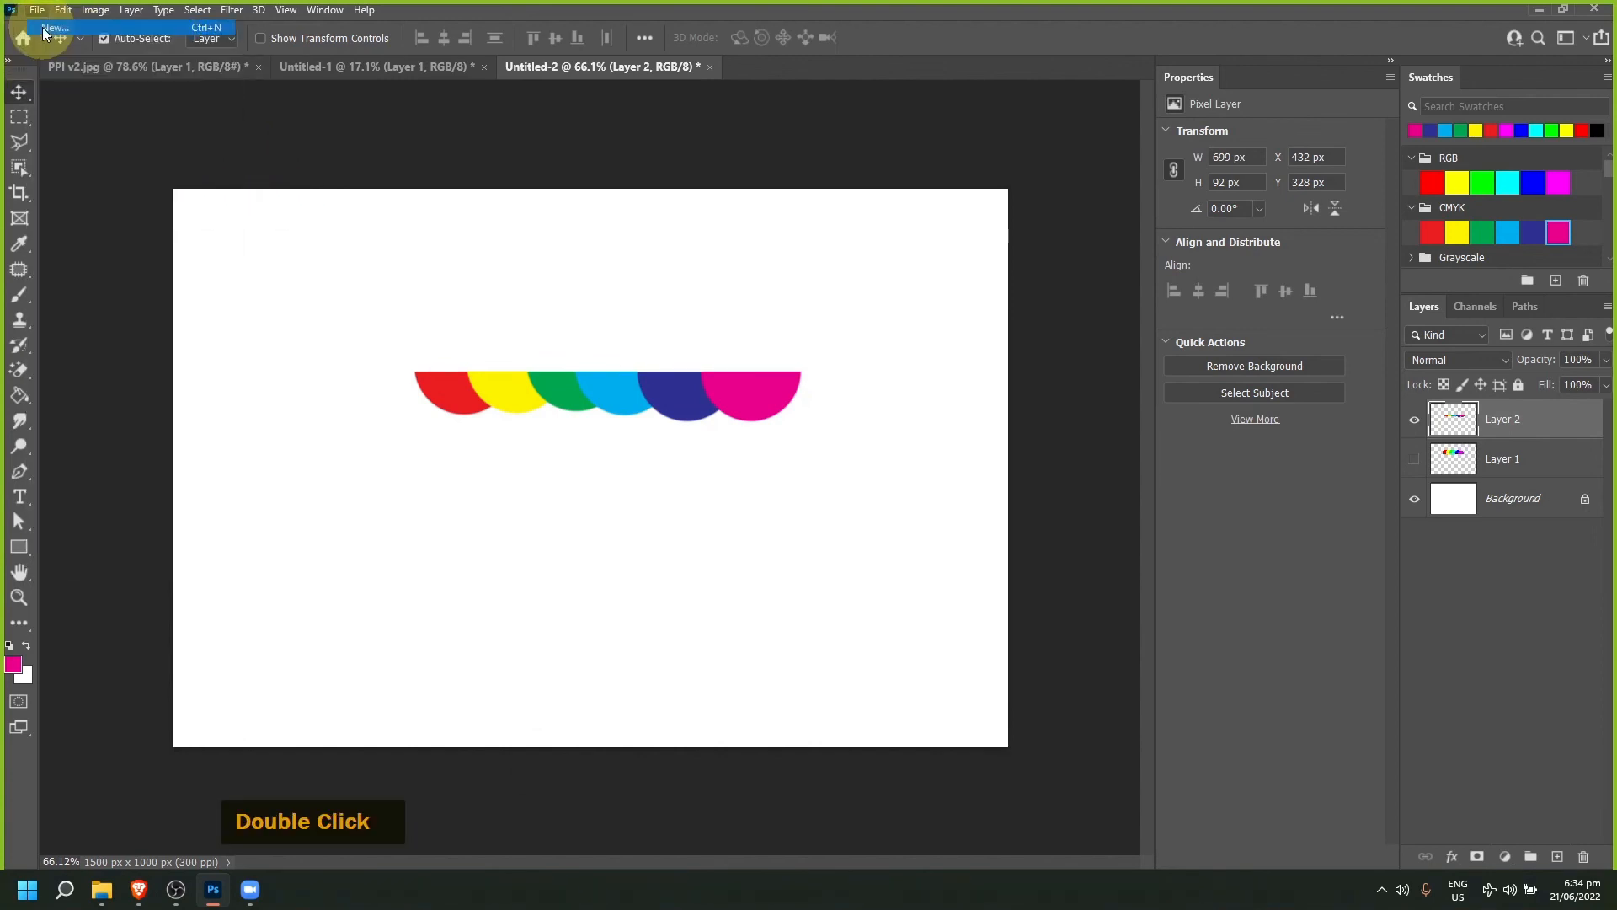
pyautogui.click(1201, 409)
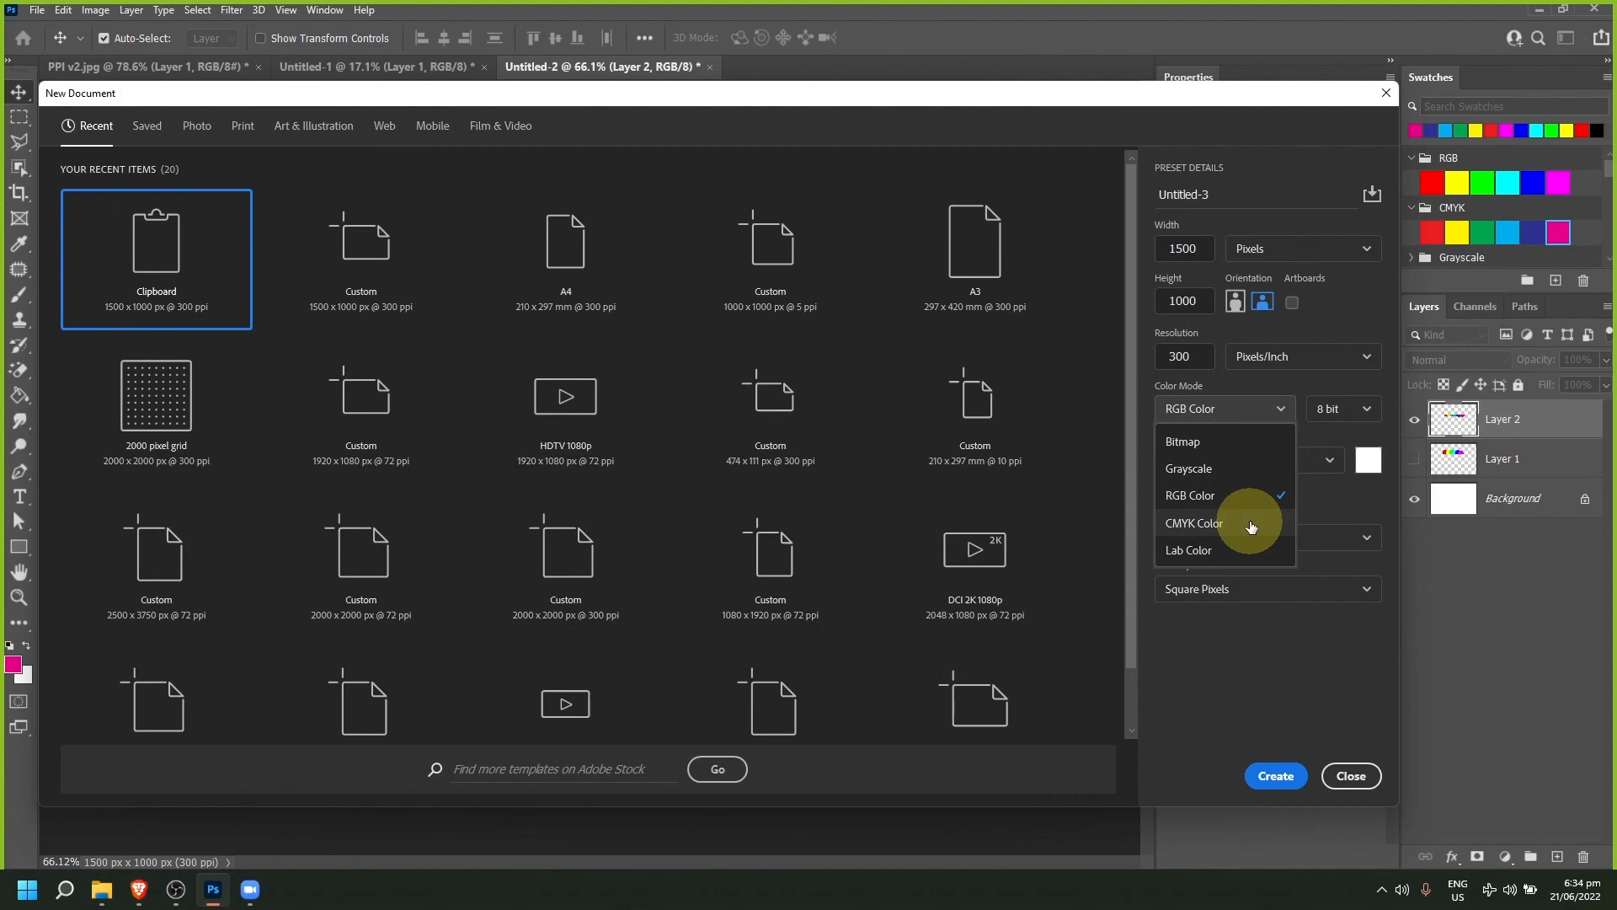
pyautogui.click(1200, 527)
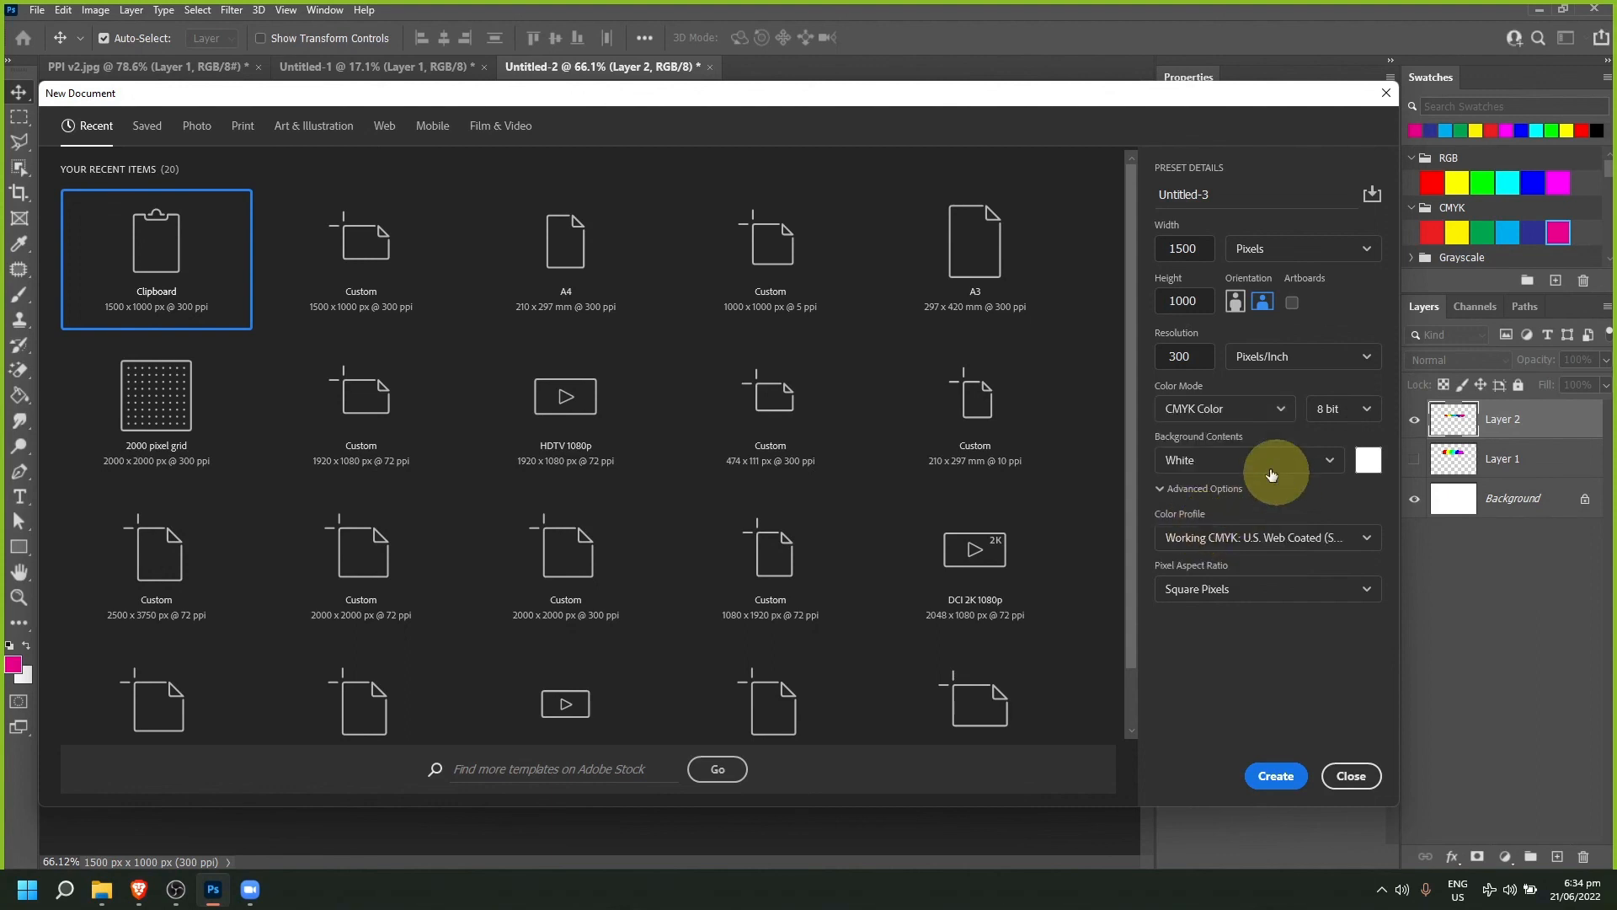
pyautogui.click(1210, 418)
pyautogui.click(1210, 494)
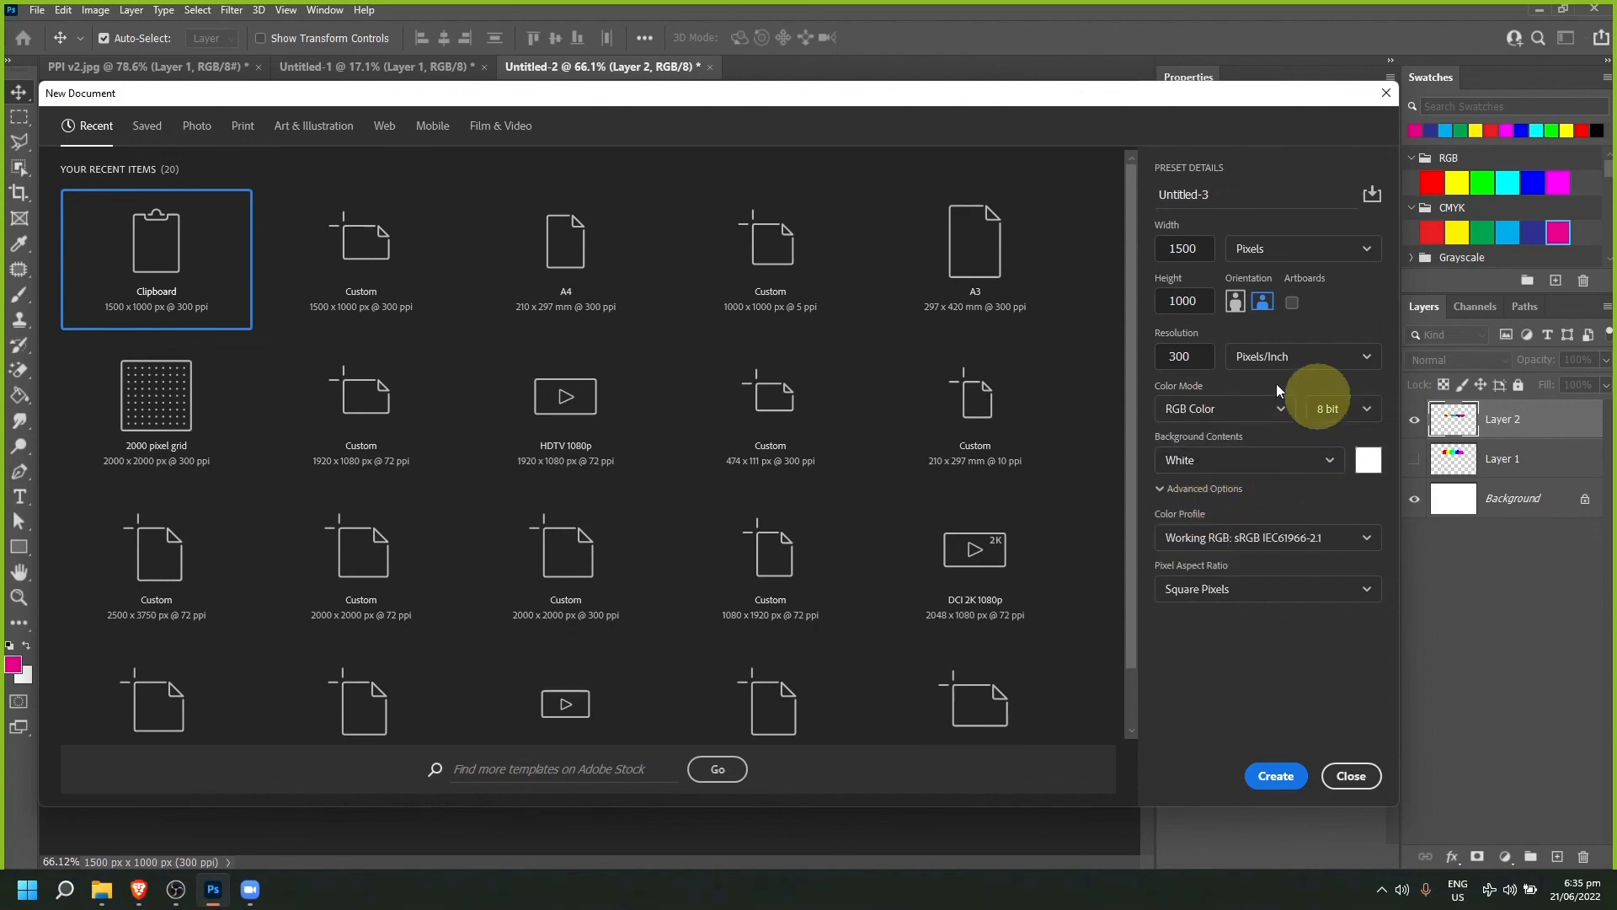
# Step: Review the available bit depth options for the new document and widen its setup dialog
pyautogui.click(1367, 413)
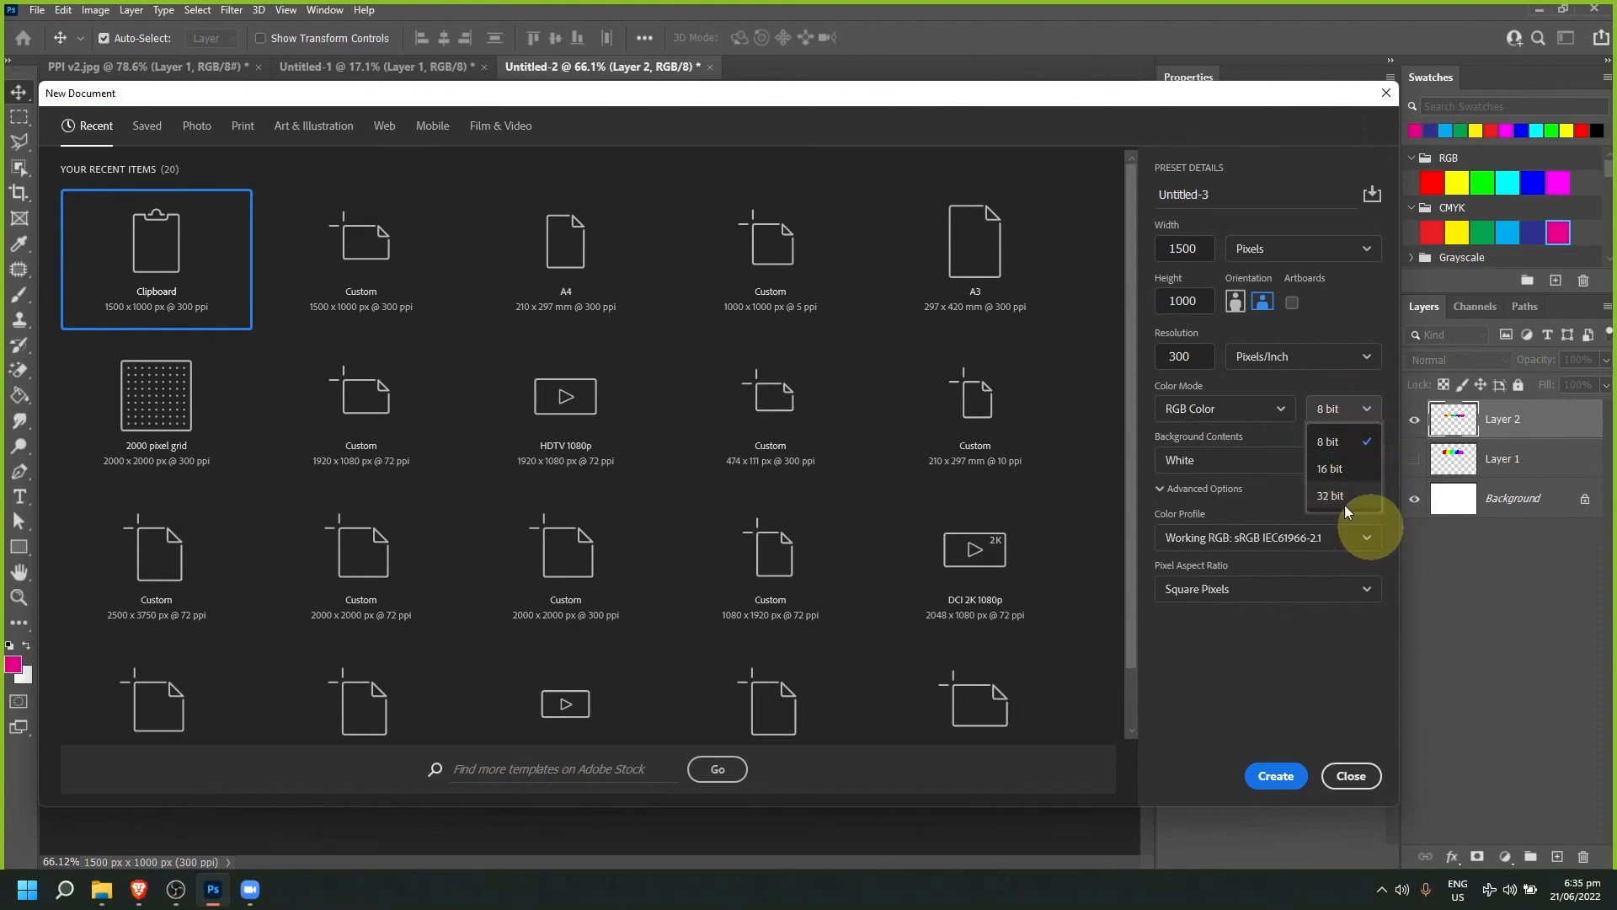
pyautogui.click(1367, 390)
pyautogui.moveTo(1398, 386); pyautogui.dragTo(1428, 387)
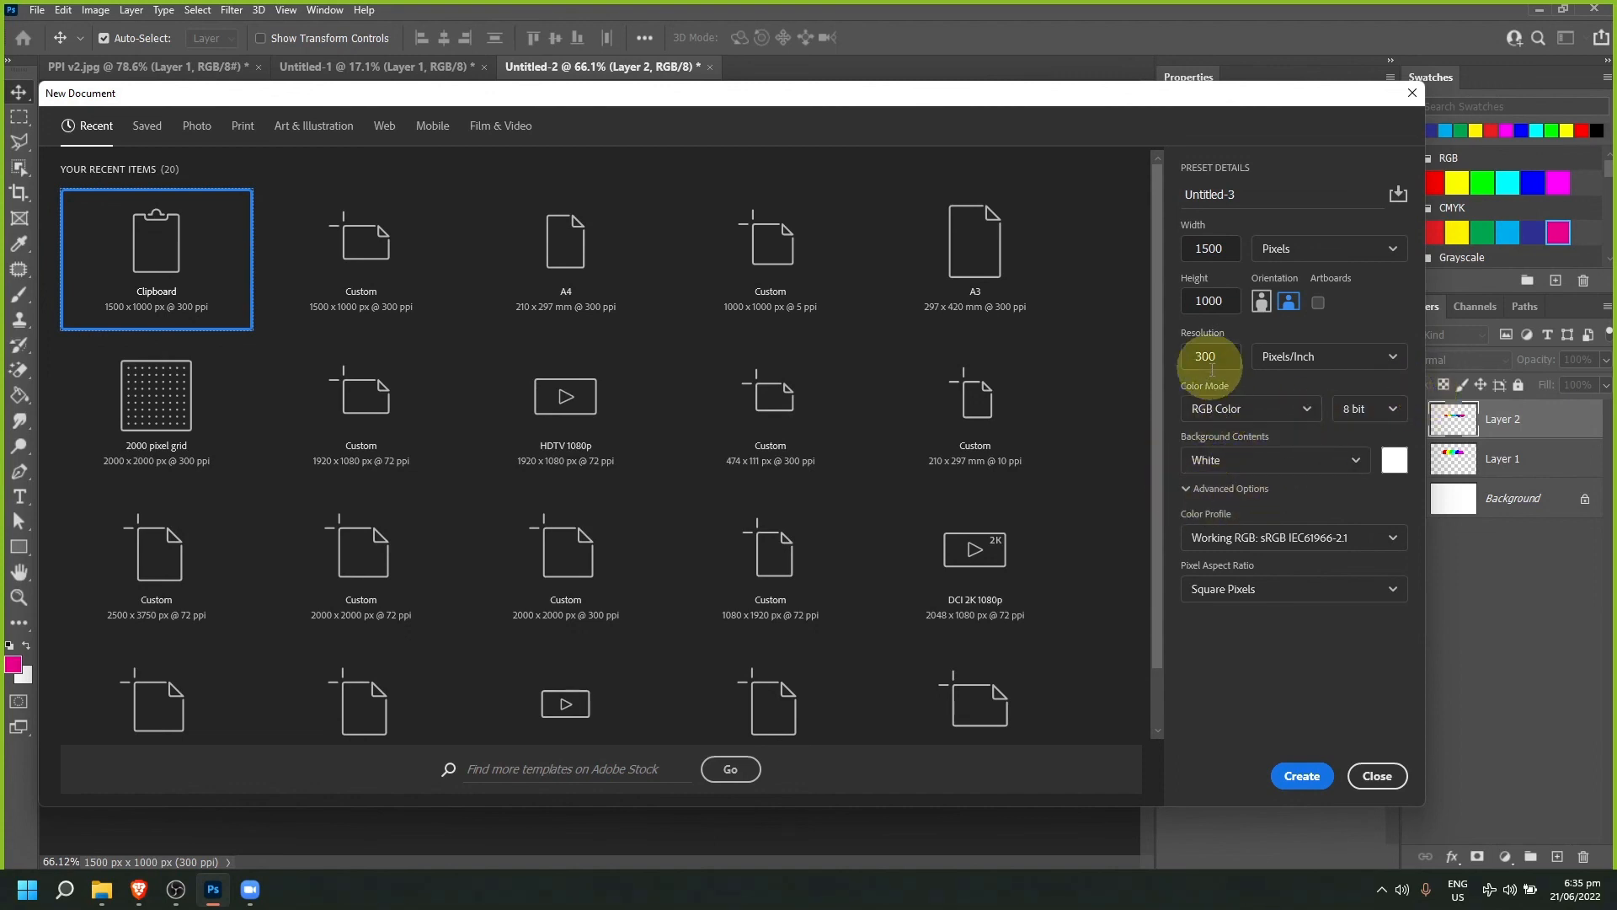
pyautogui.doubleClick(1213, 195)
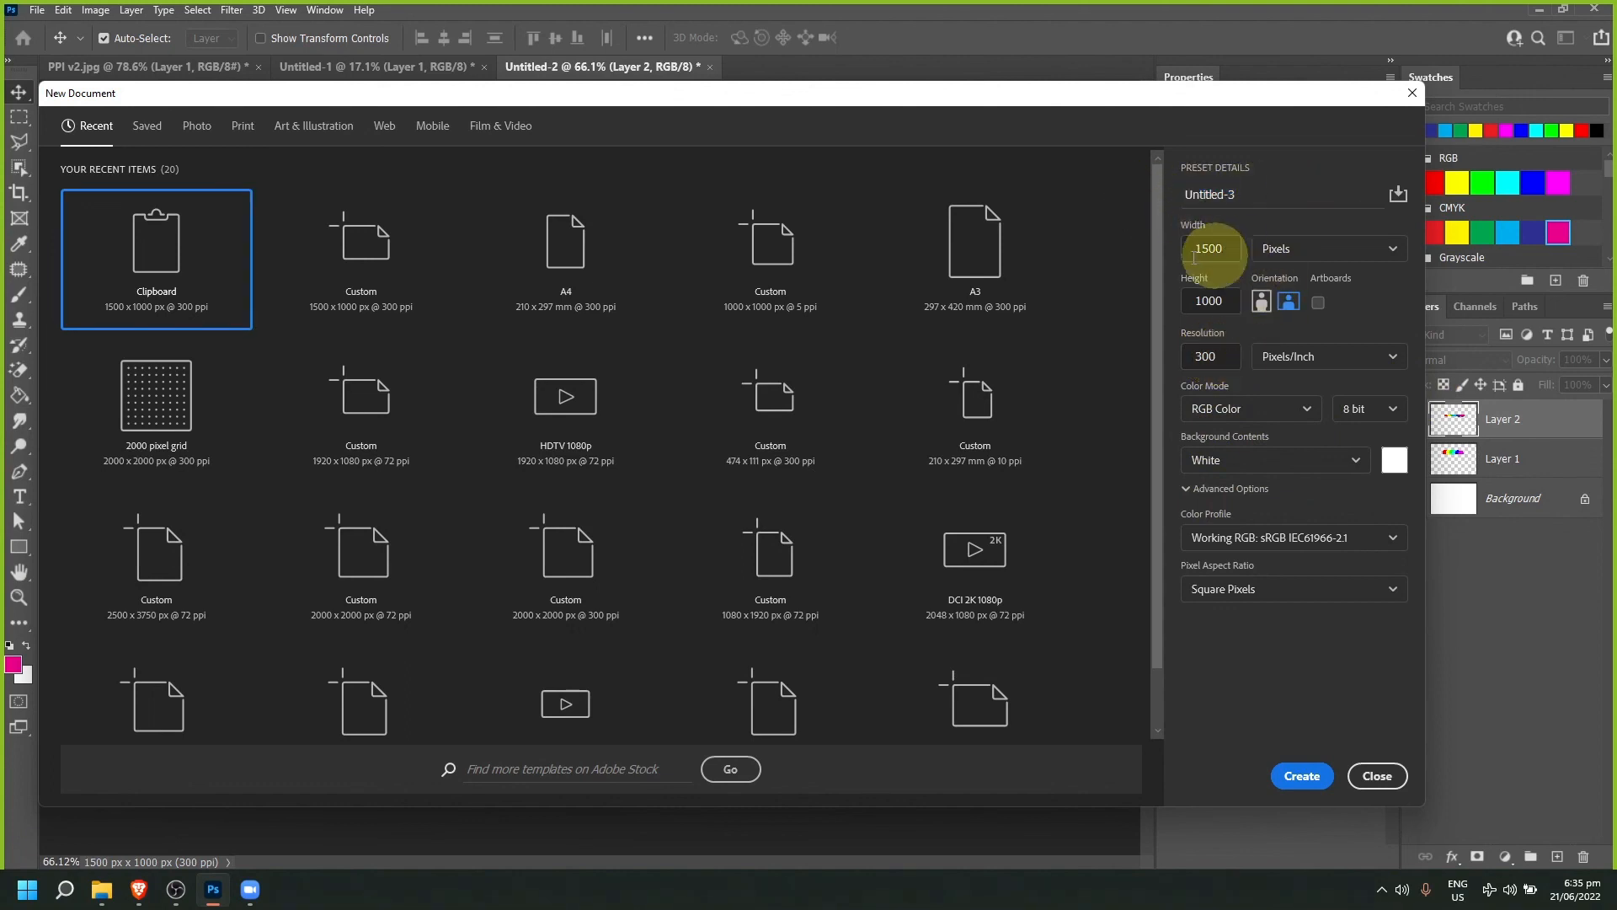
# Step: Switch the new document to portrait orientation at 1000 pixels wide by 1500 pixels high
pyautogui.click(1221, 301)
pyautogui.click(1310, 254)
pyautogui.click(1311, 256)
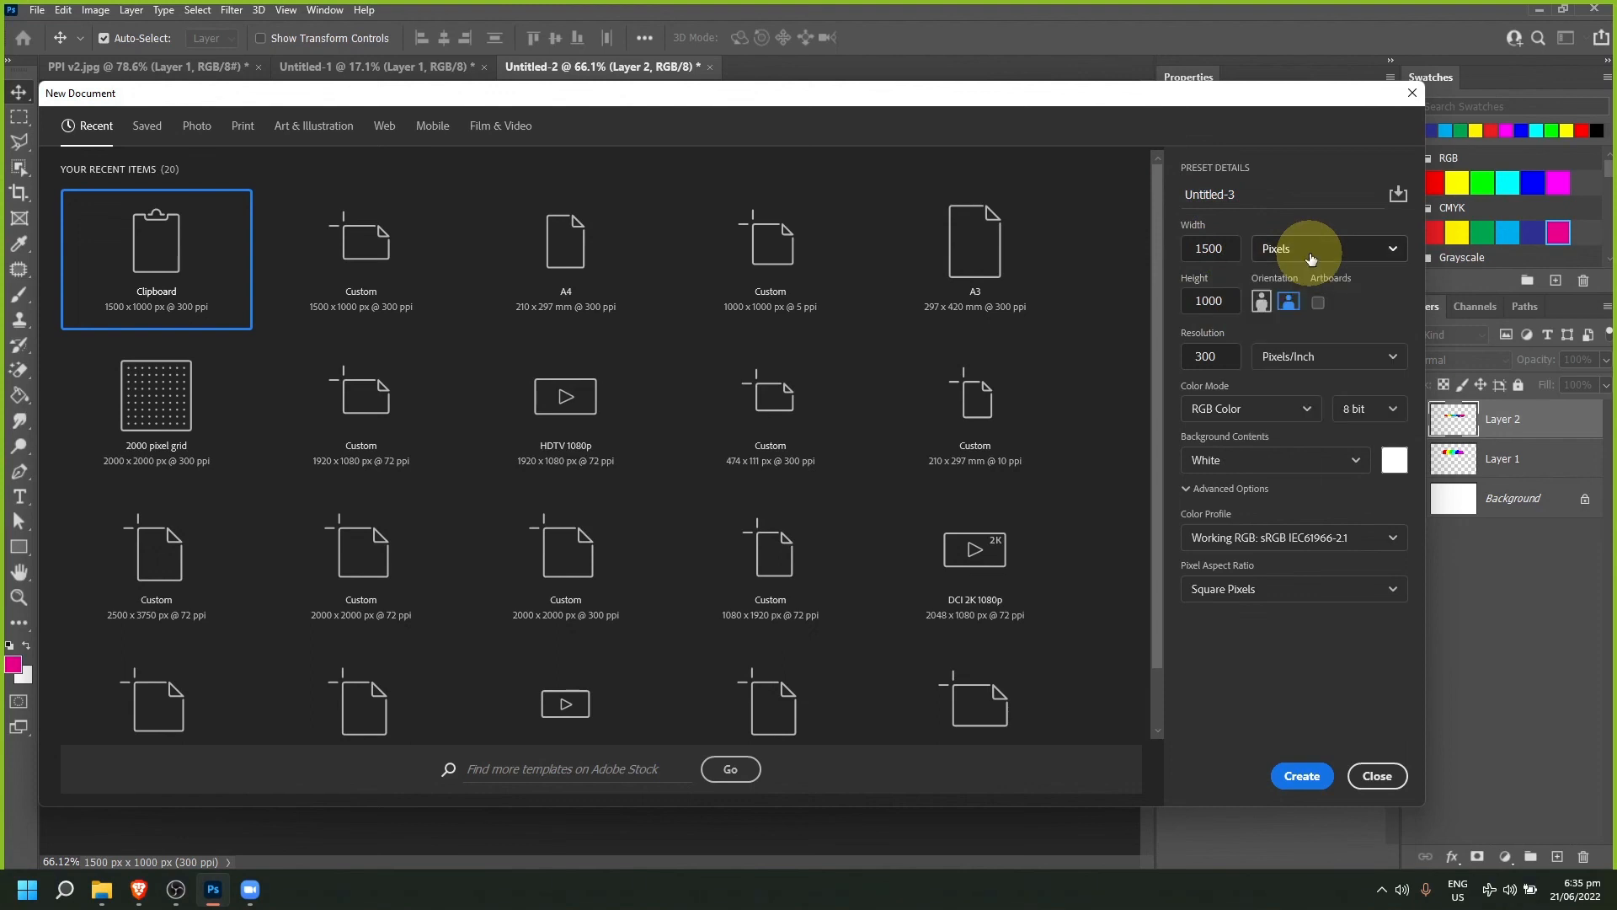
pyautogui.click(1261, 302)
# Step: Change the new document's resolution to 72 pixels per inch and set it back to 300
pyautogui.doubleClick(1217, 358)
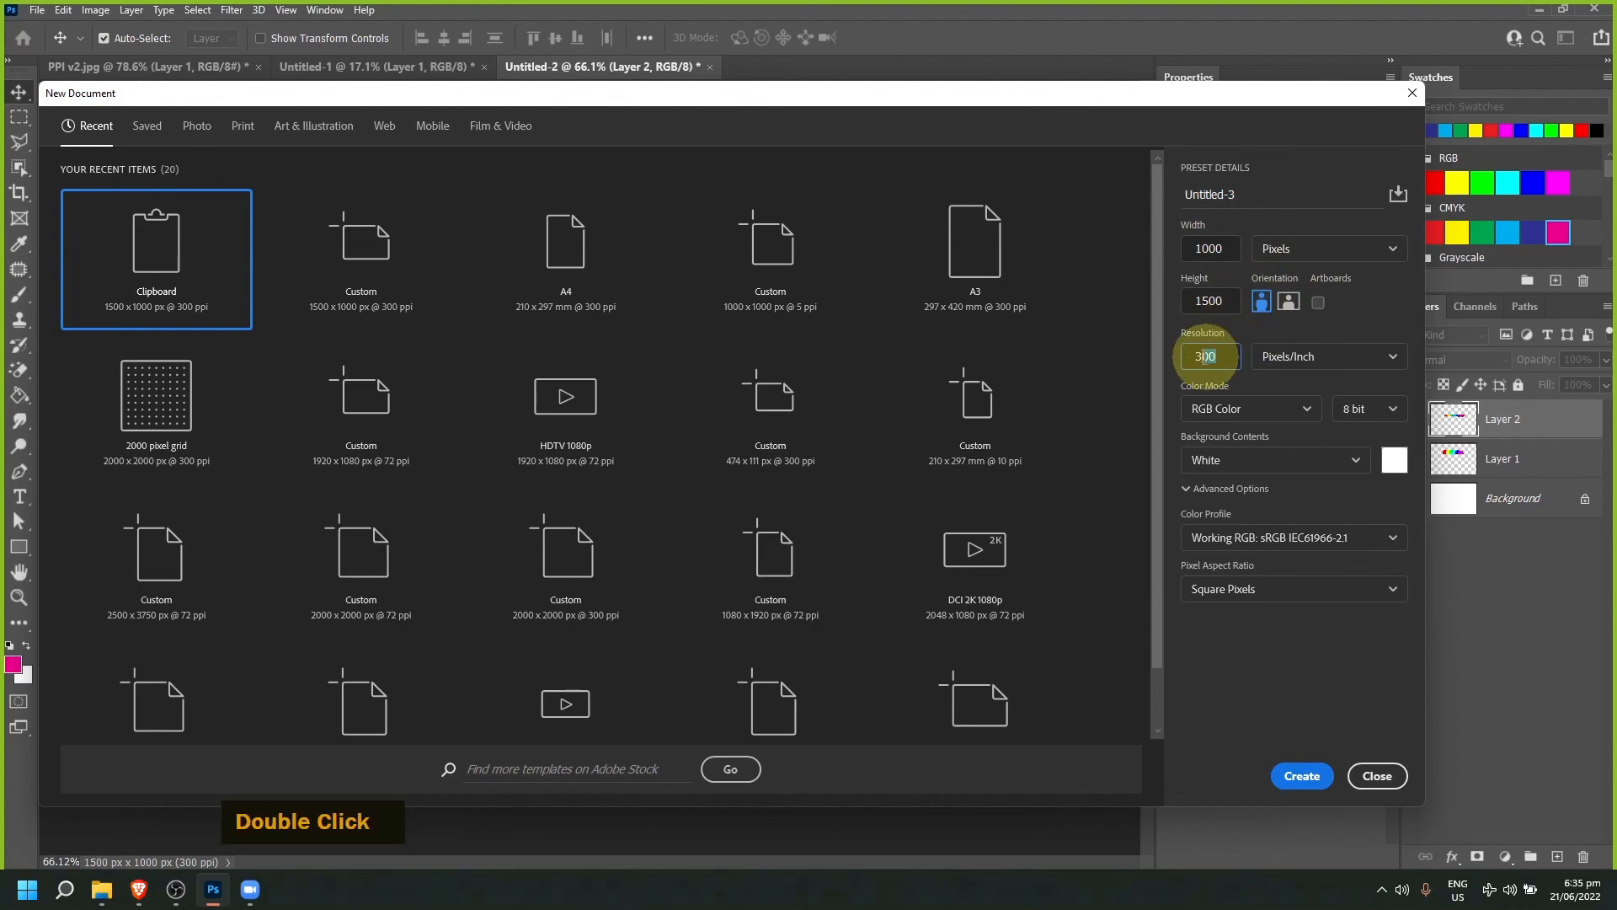
pyautogui.click(1227, 359)
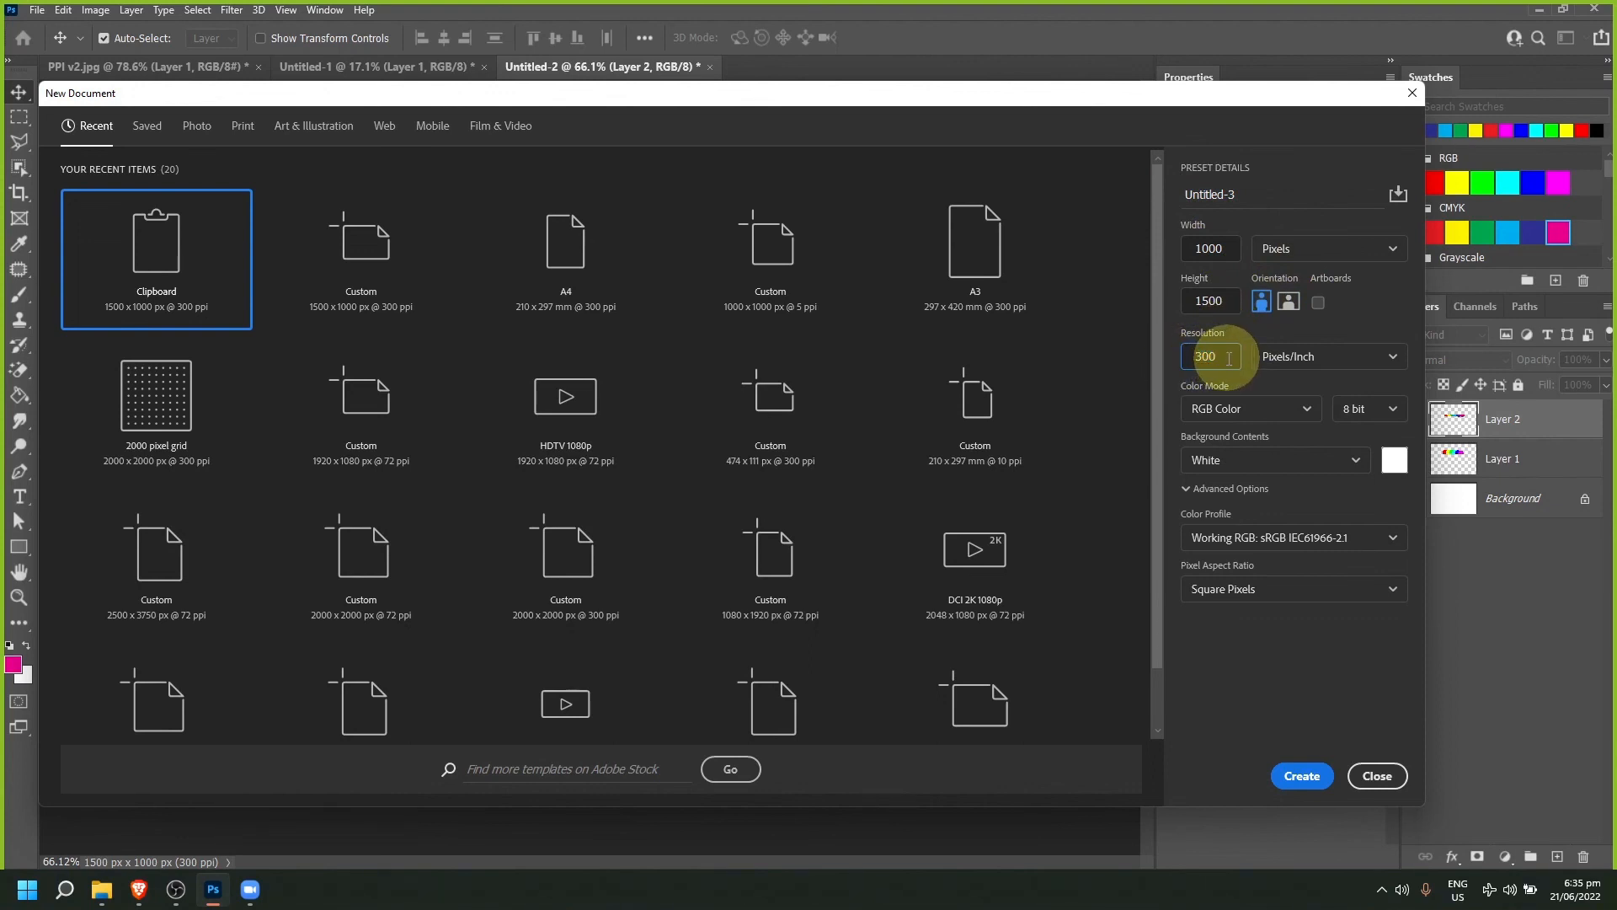
pyautogui.moveTo(1229, 358); pyautogui.dragTo(1192, 358)
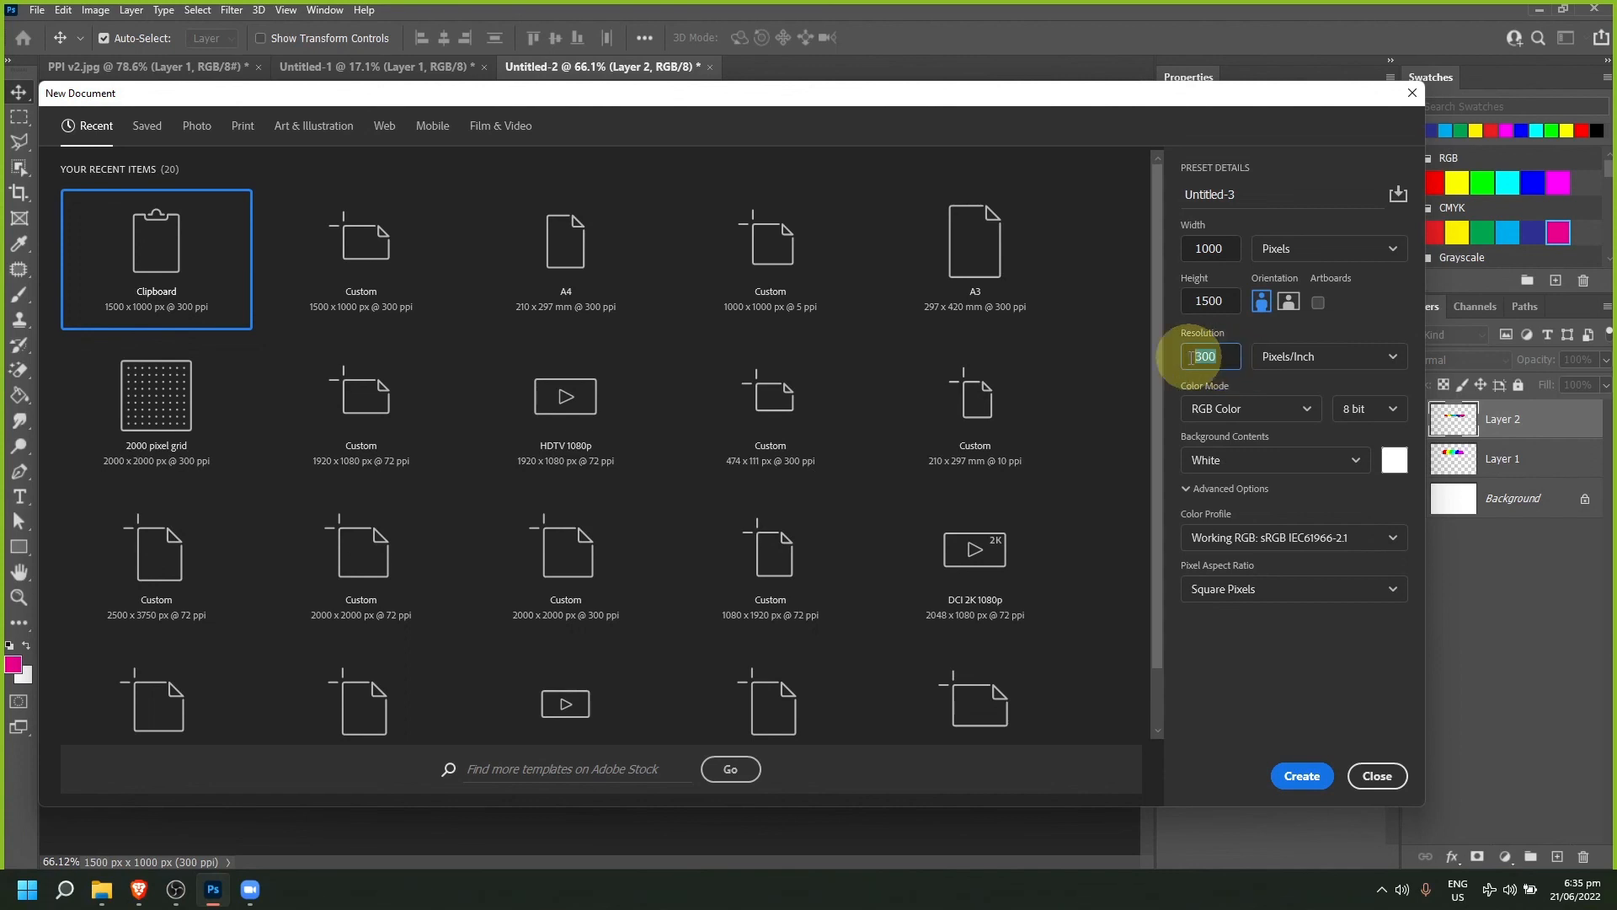
pyautogui.write('72')
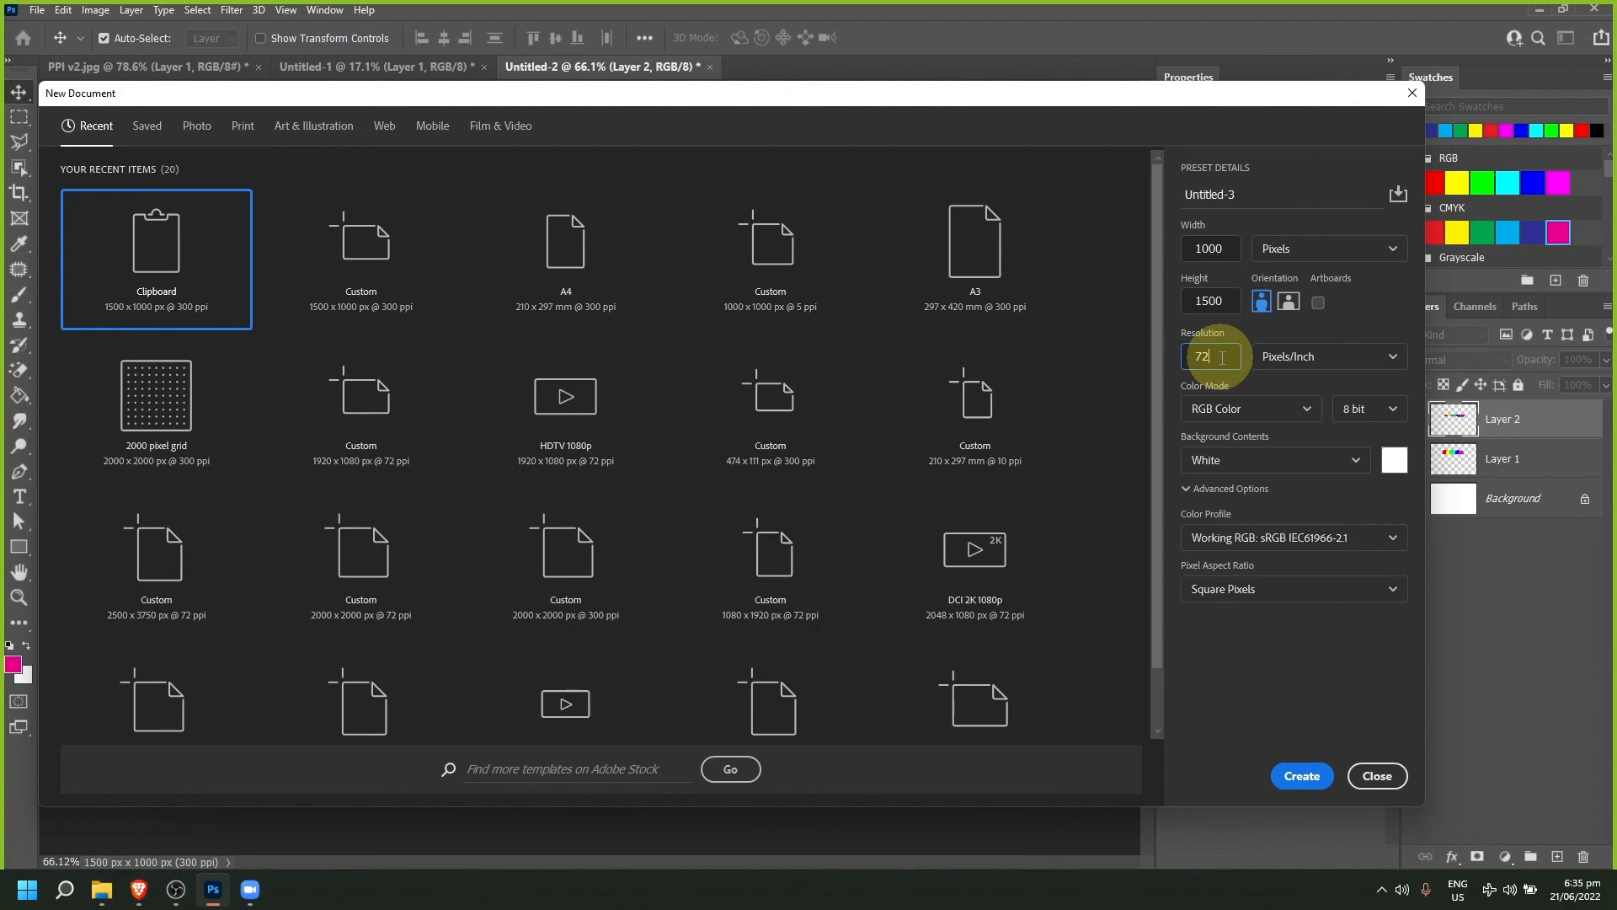
pyautogui.press('BackSpace')
pyautogui.press('BackSpace')
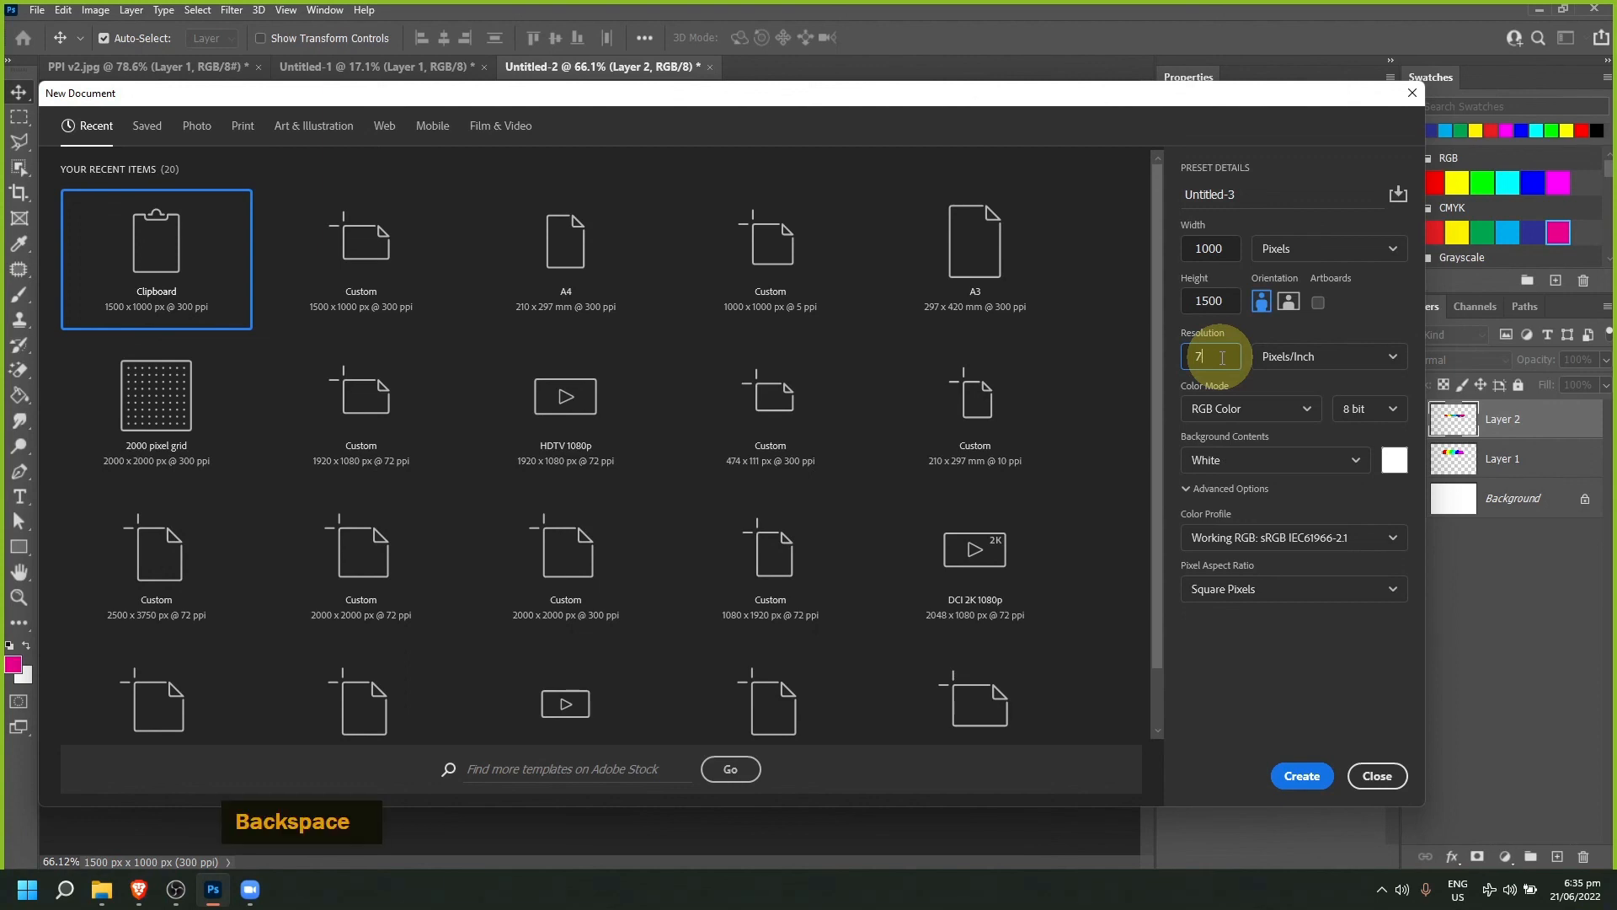
pyautogui.write('300')
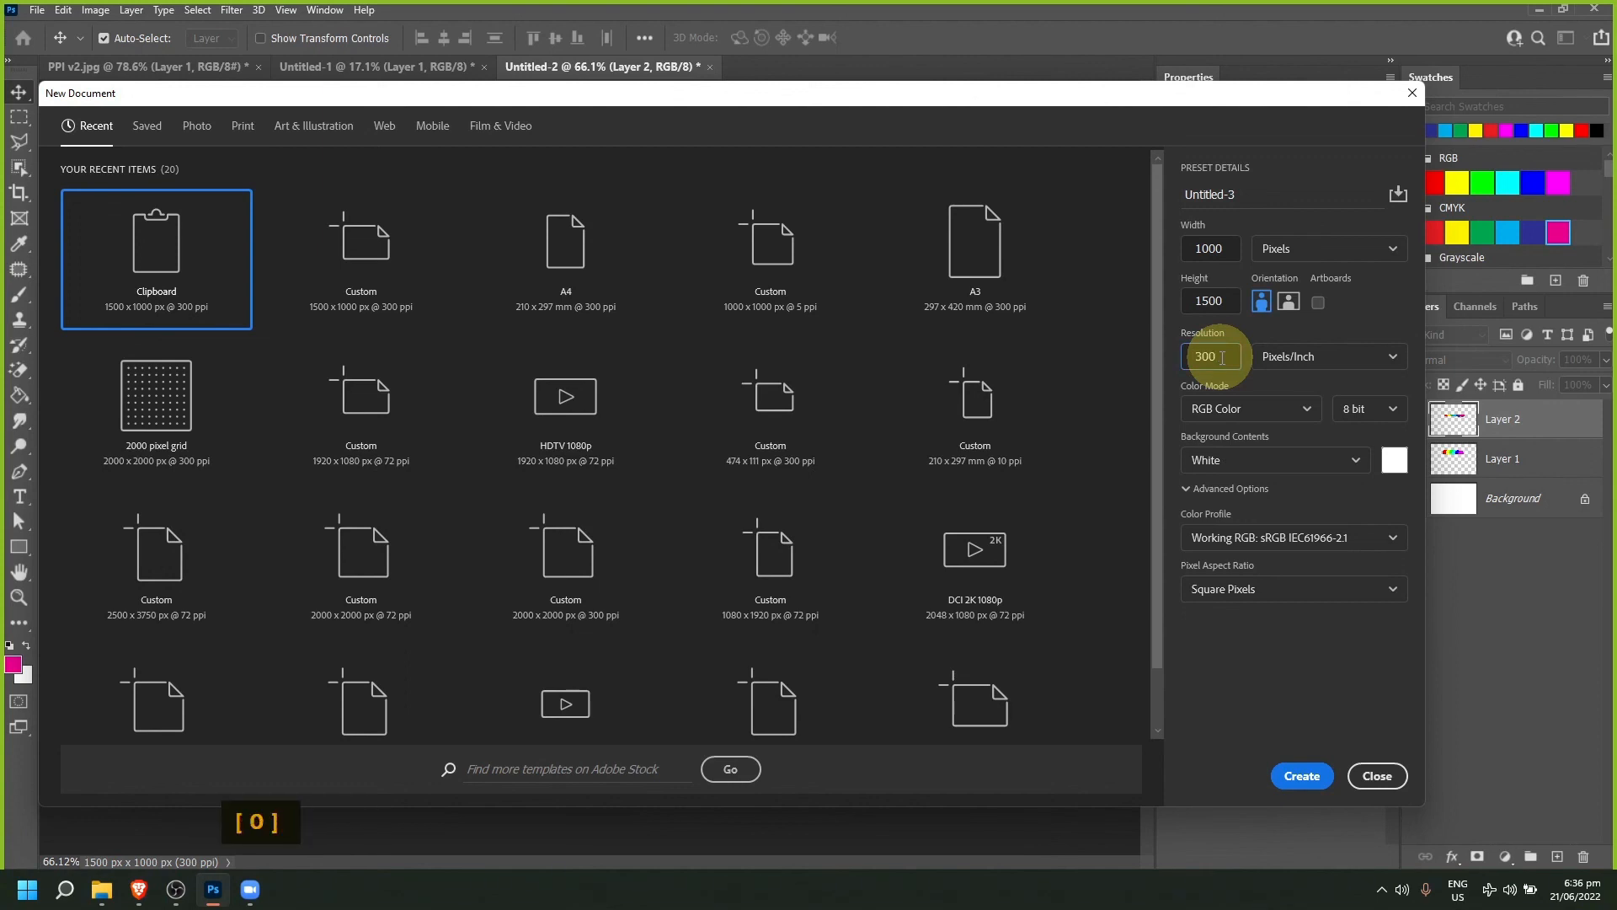
# Step: Review the color mode options and create the document with RGB Color kept
pyautogui.click(1249, 411)
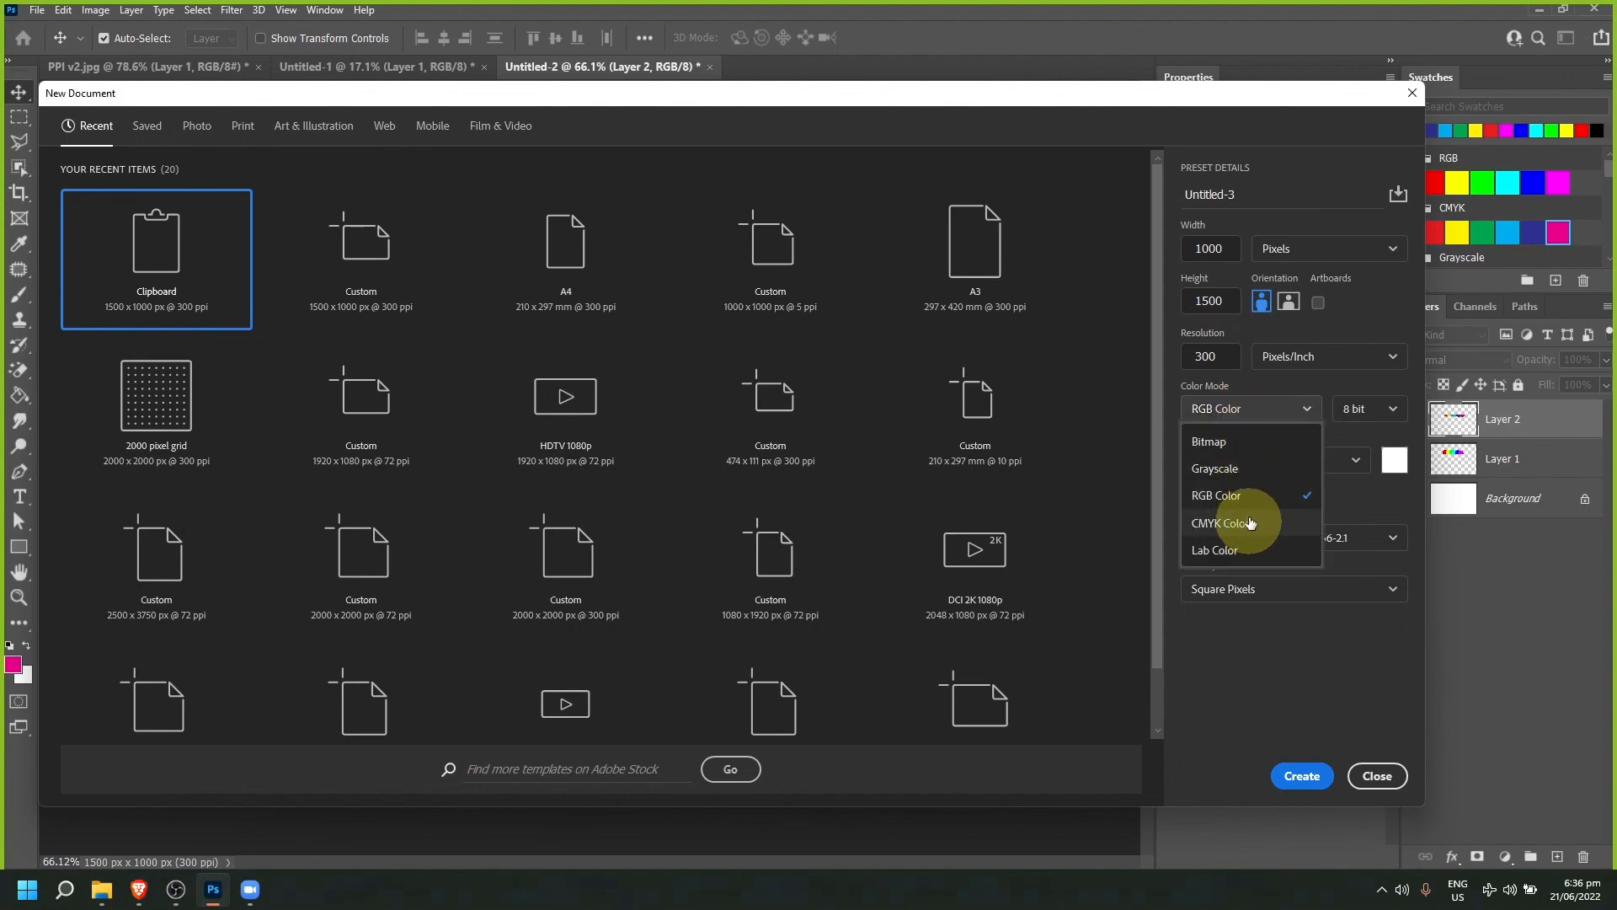
pyautogui.click(1314, 388)
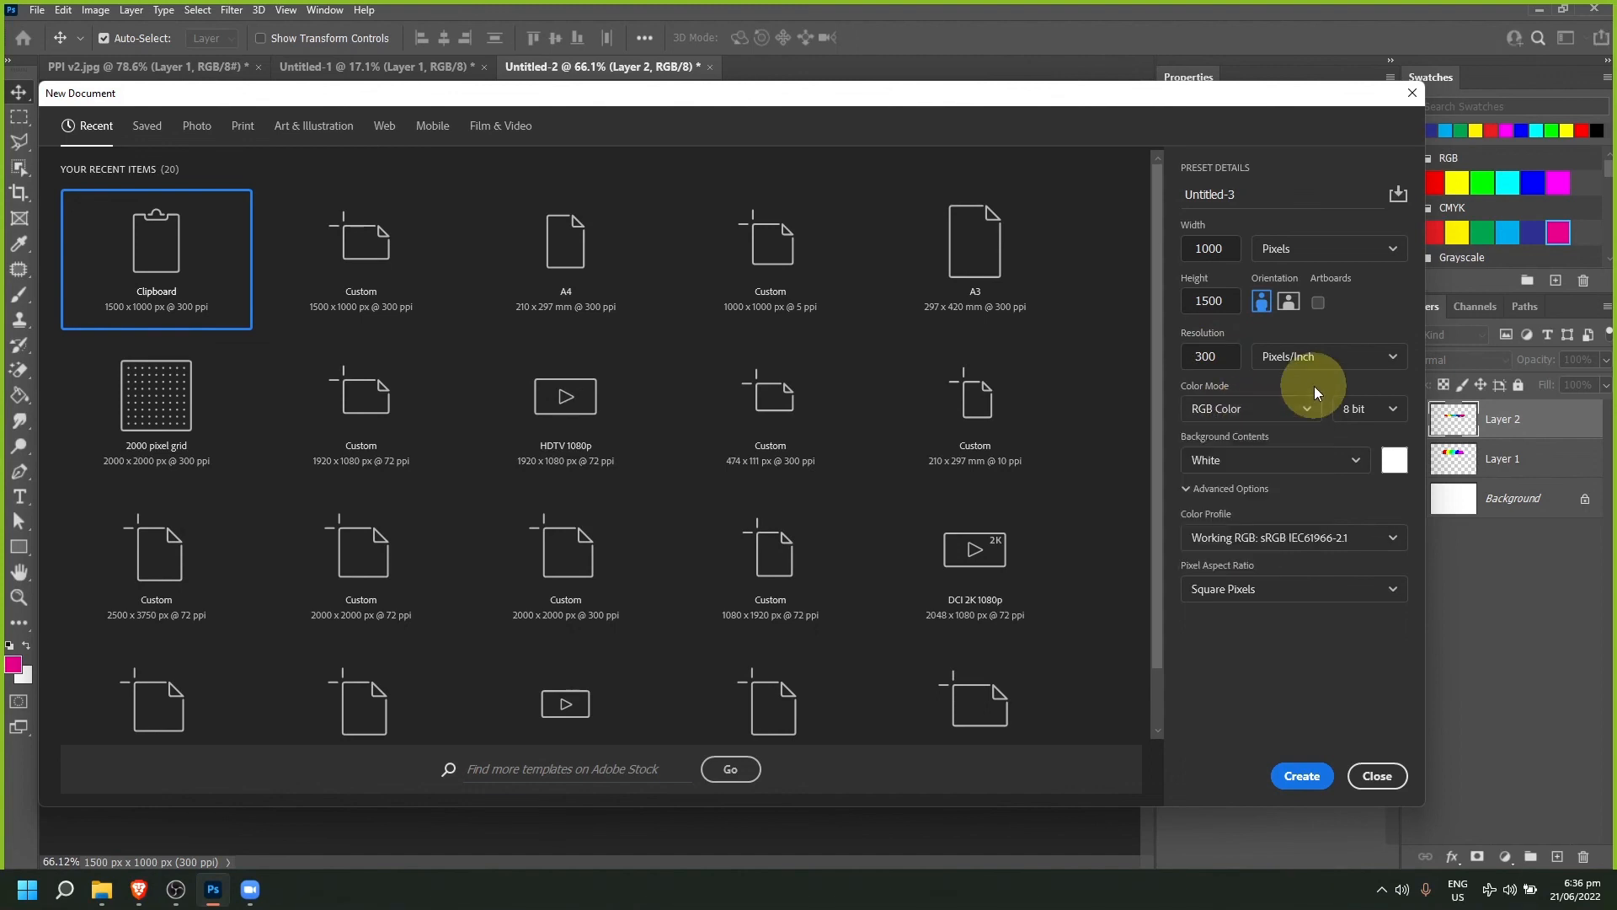
pyautogui.click(1302, 776)
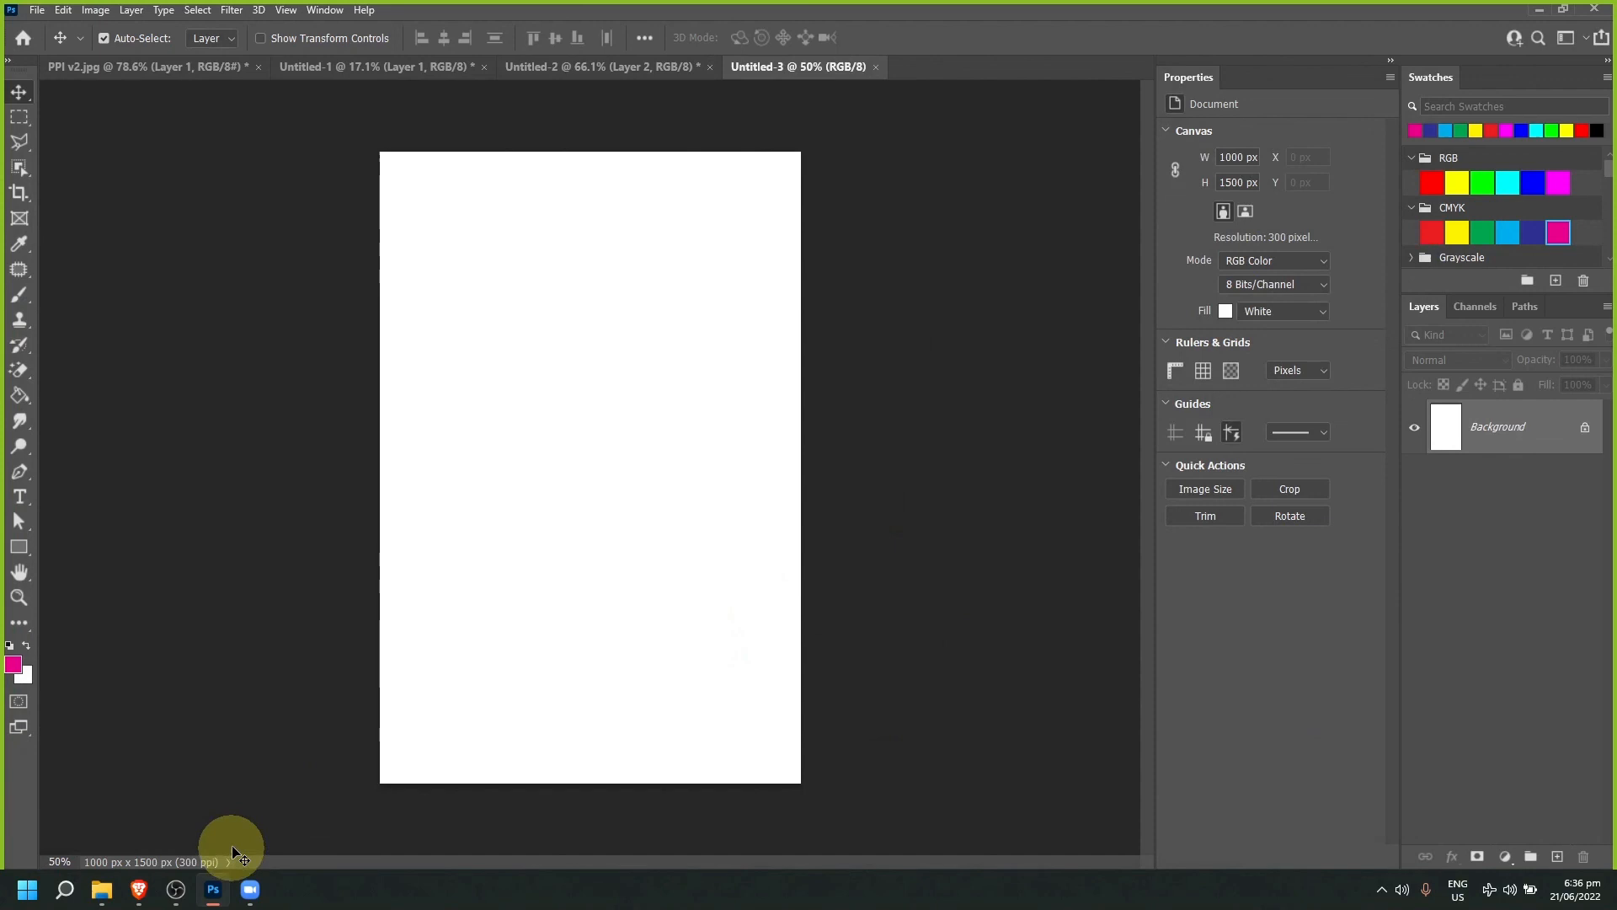
# Step: Reset the foreground and background colors to the default black and white
pyautogui.press('d')
pyautogui.scroll(2, 433, 563)
pyautogui.scroll(-2, 455, 631)
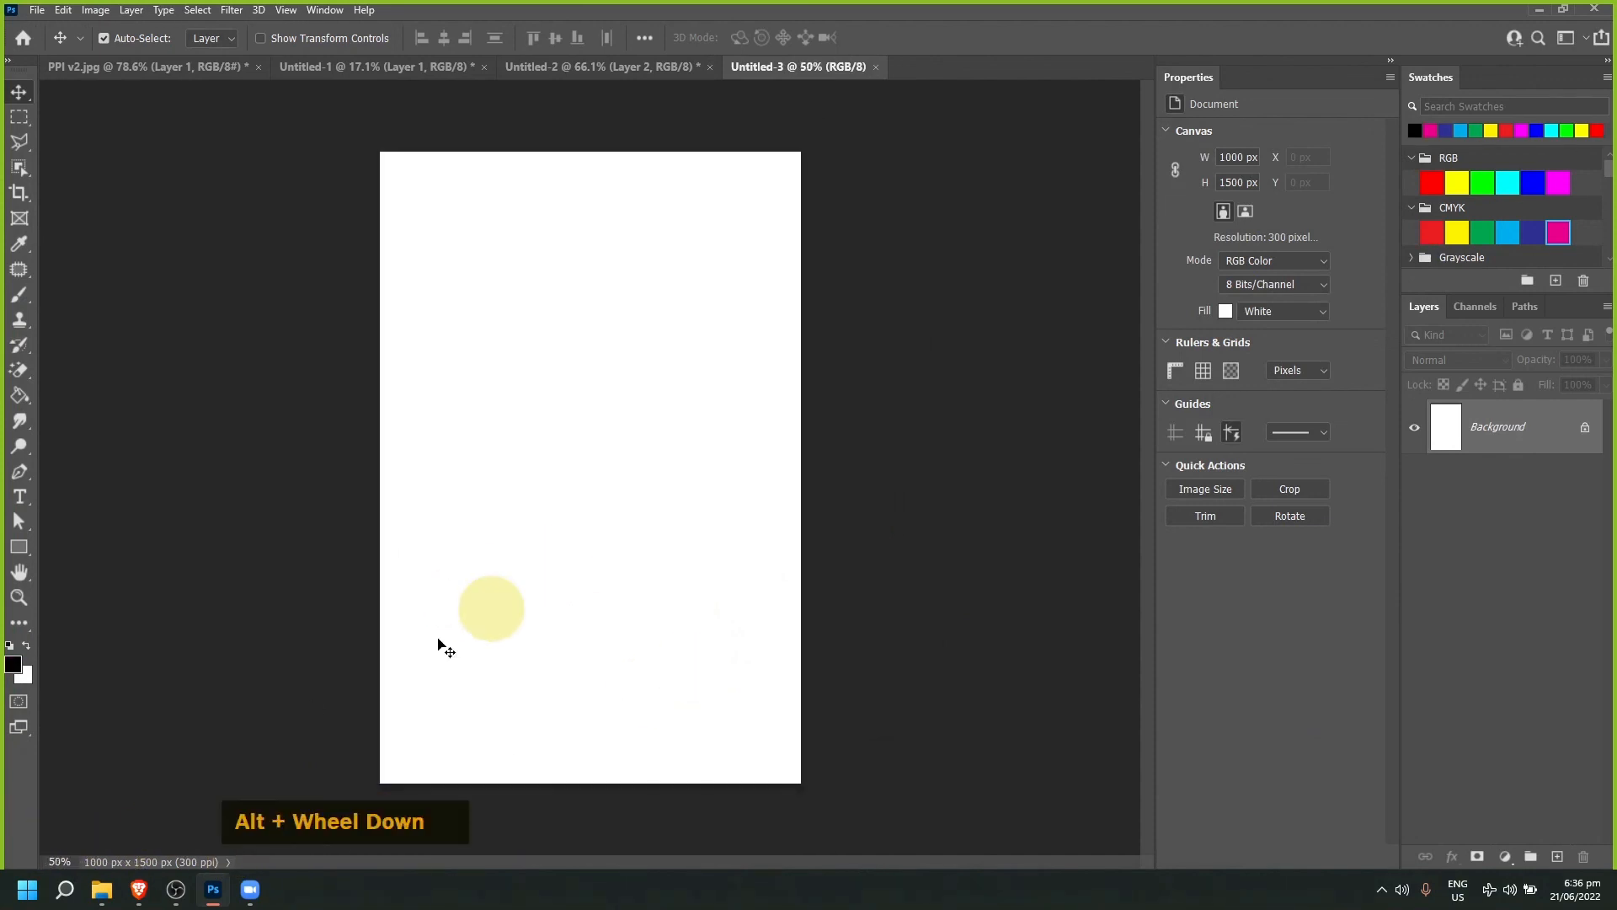